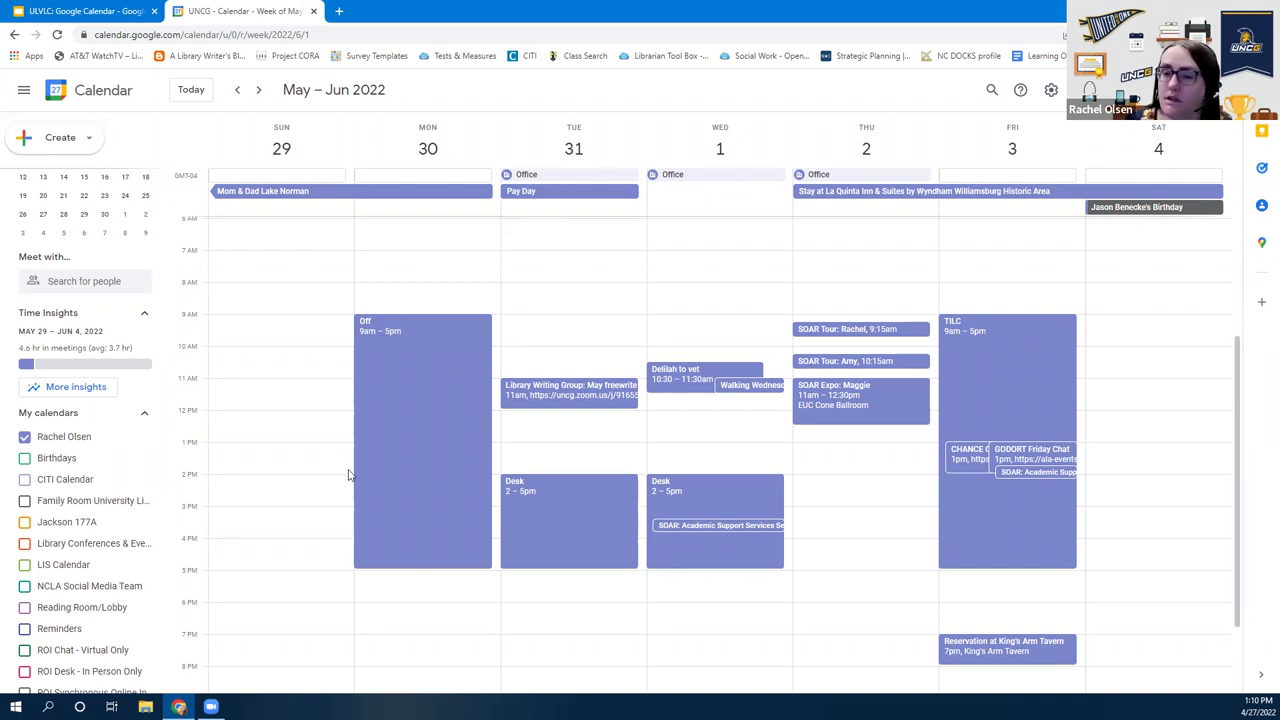
pyautogui.scroll(-5, 110, 480)
pyautogui.scroll(8, 110, 480)
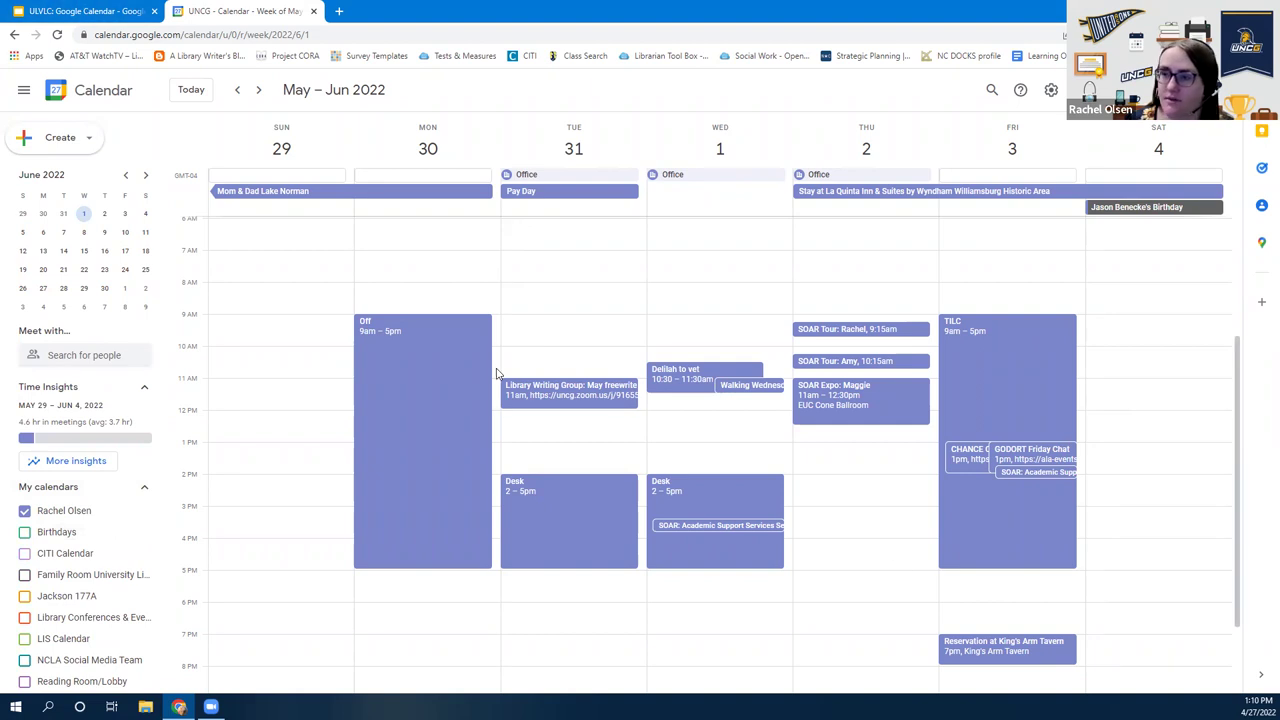
pyautogui.click(70, 10)
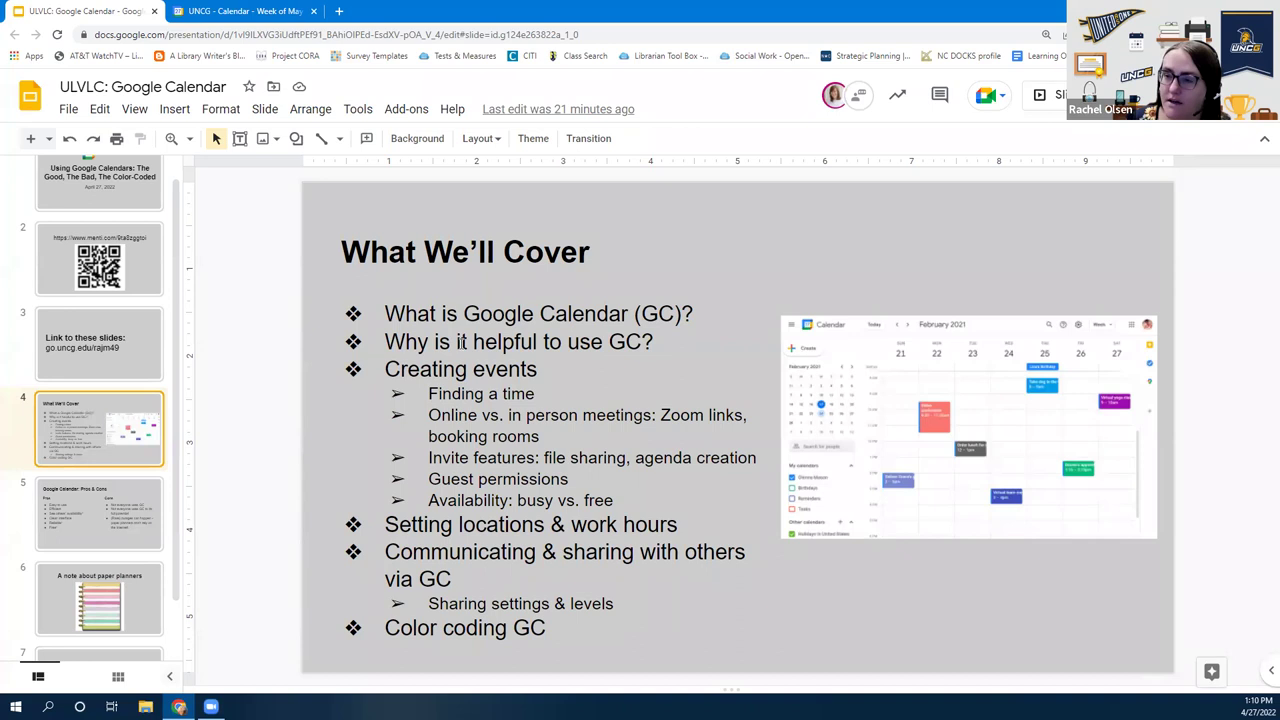
pyautogui.click(215, 10)
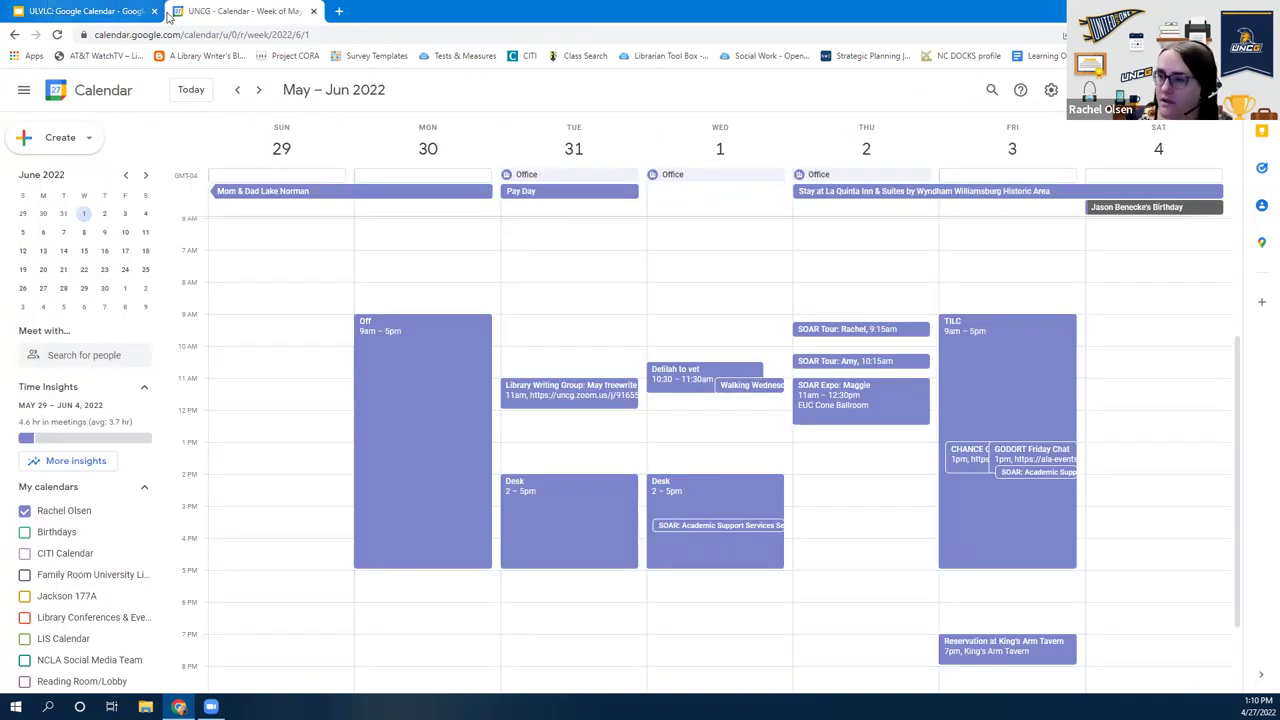
pyautogui.click(845, 397)
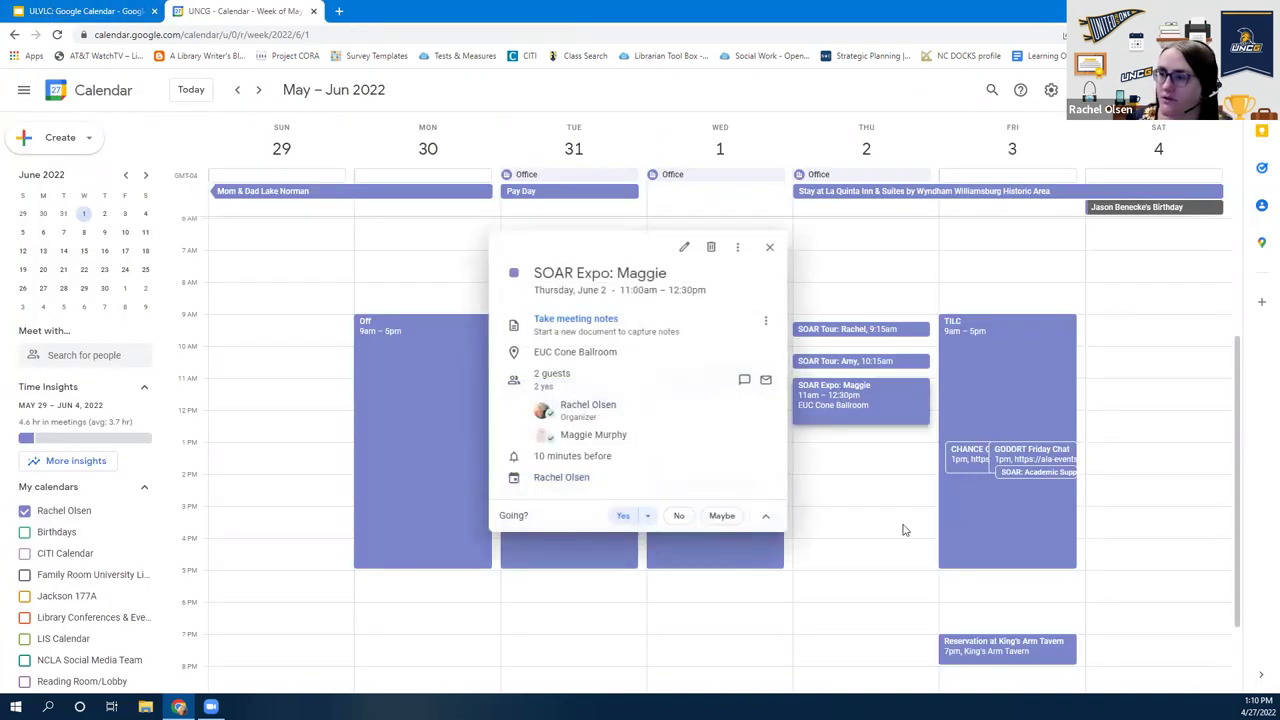
pyautogui.moveTo(697, 430)
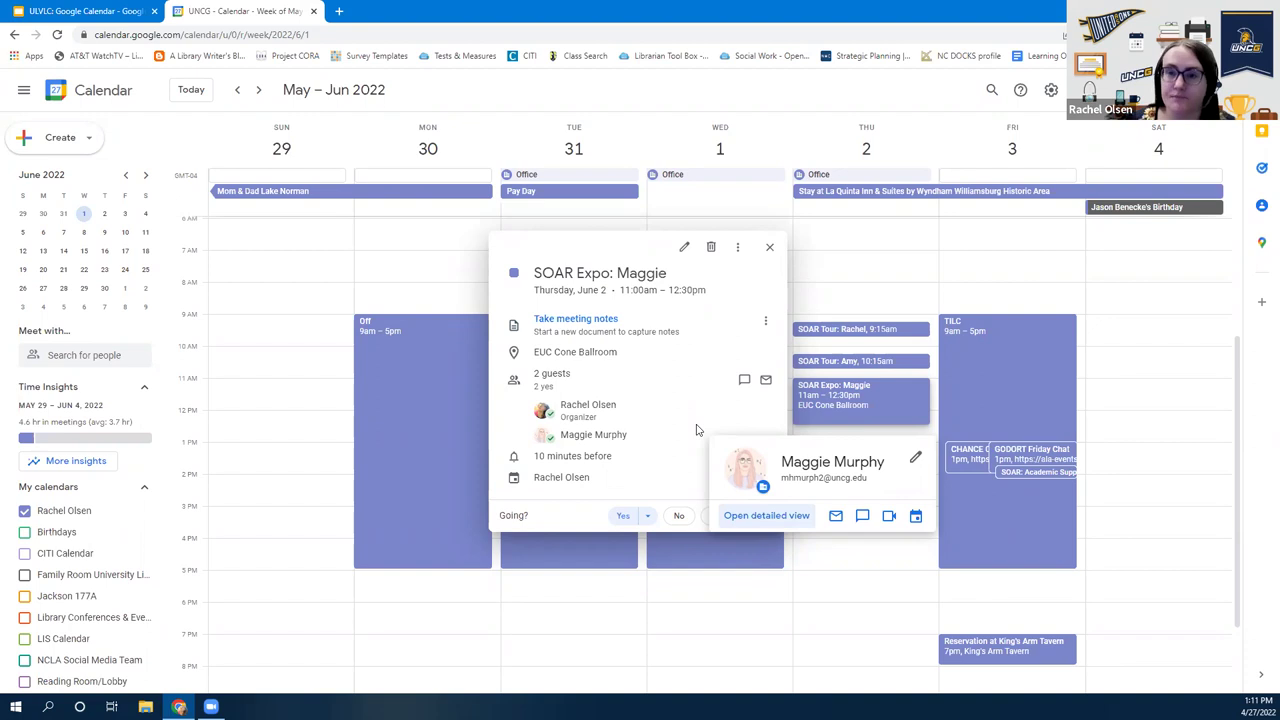
pyautogui.click(769, 246)
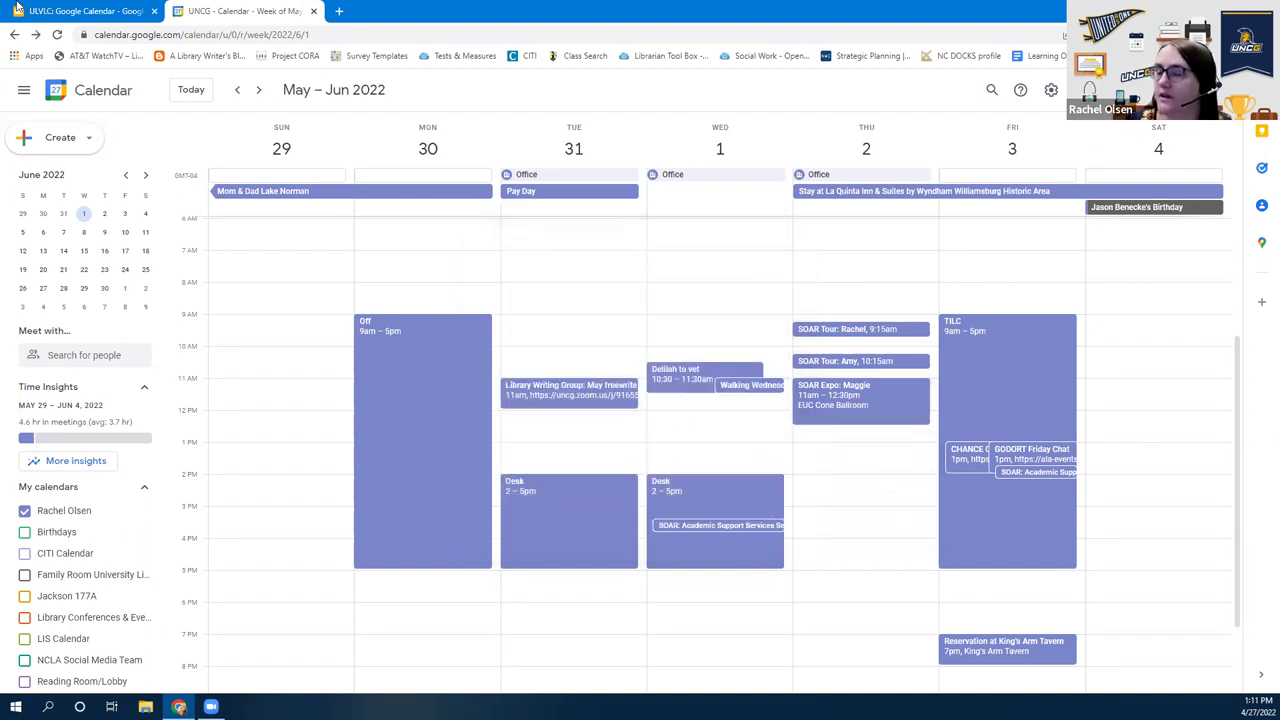
pyautogui.click(12, 10)
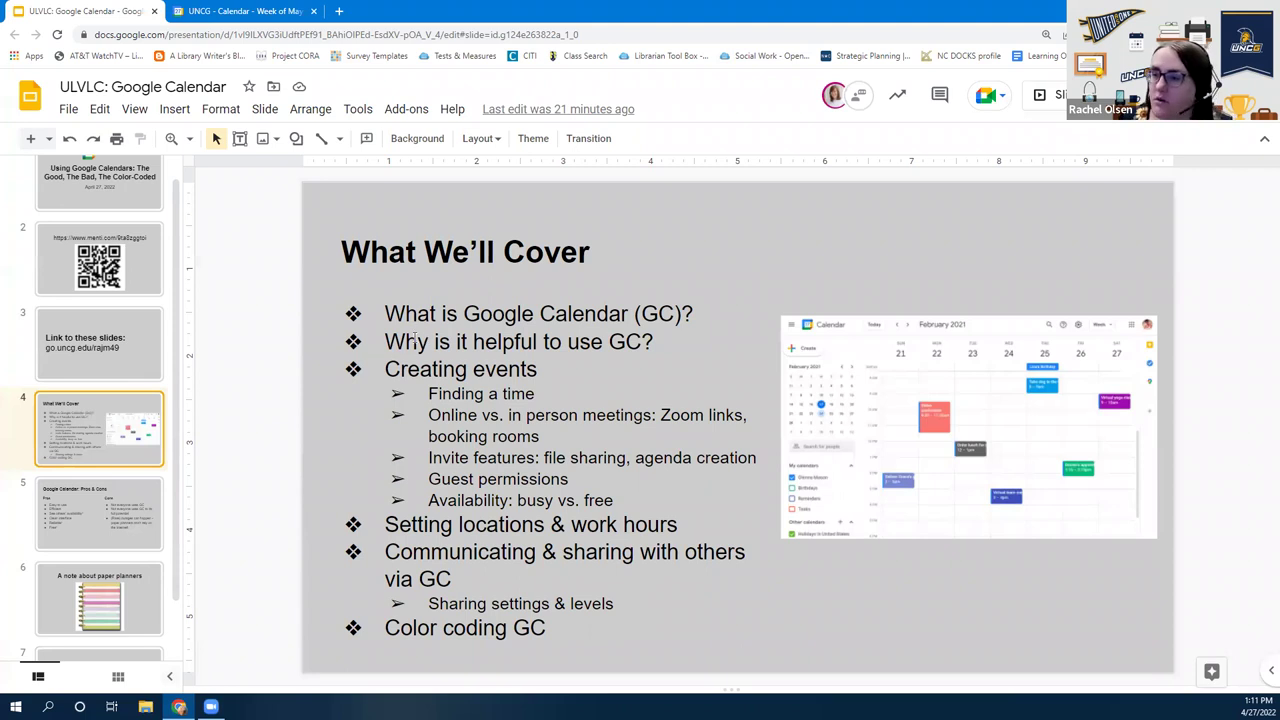
pyautogui.click(197, 10)
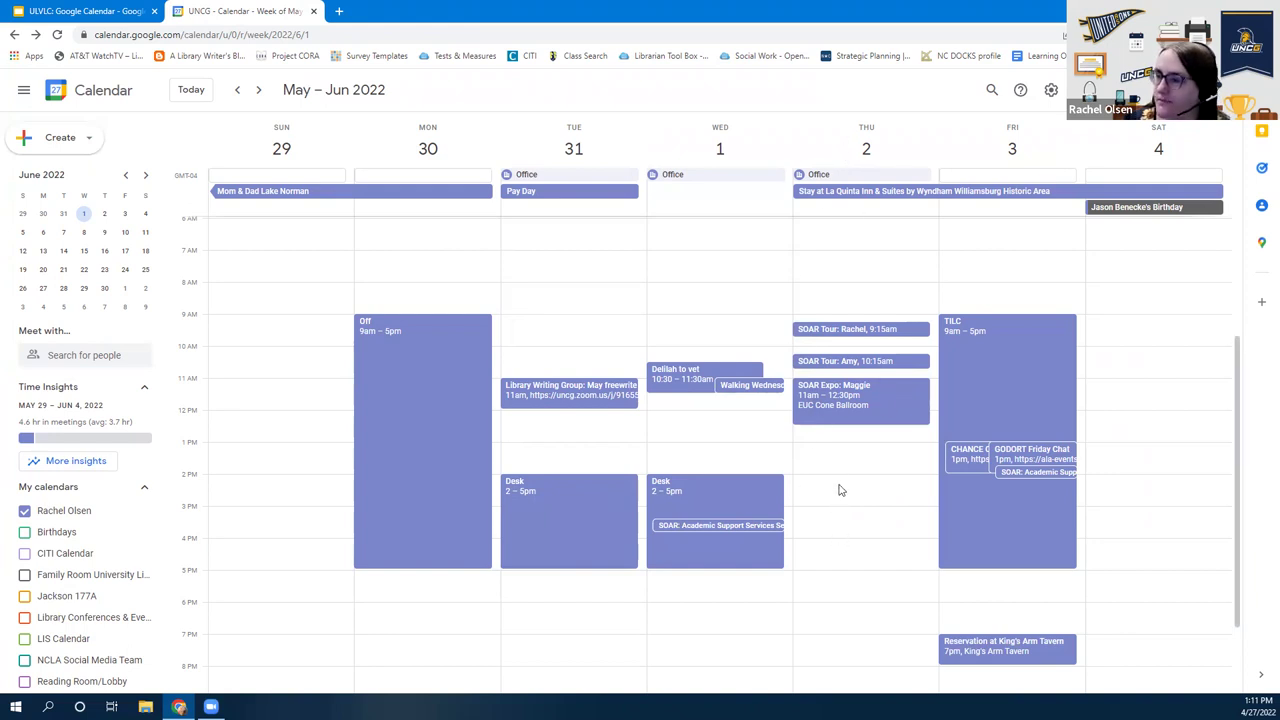
# Start a draft event titled 'My event' on Thursday, then discard it and another untitled draft
pyautogui.click(878, 484)
pyautogui.write('M')
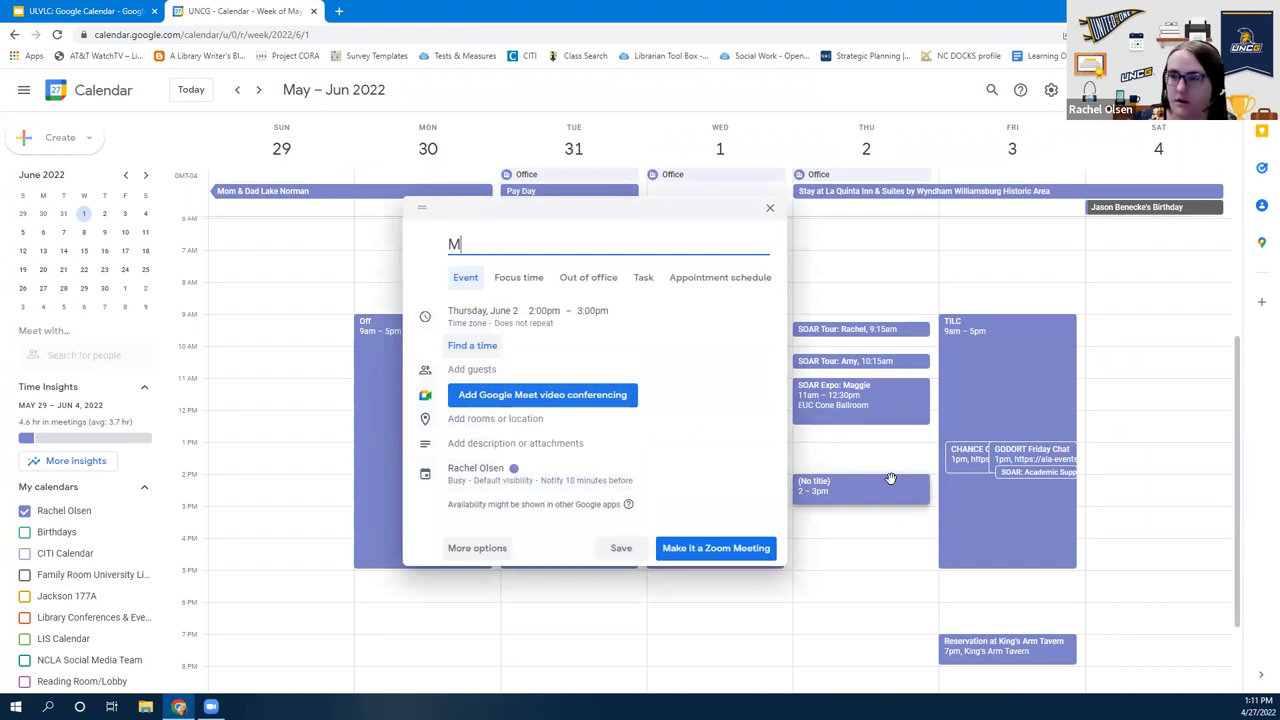
pyautogui.write('y event')
pyautogui.click(892, 481)
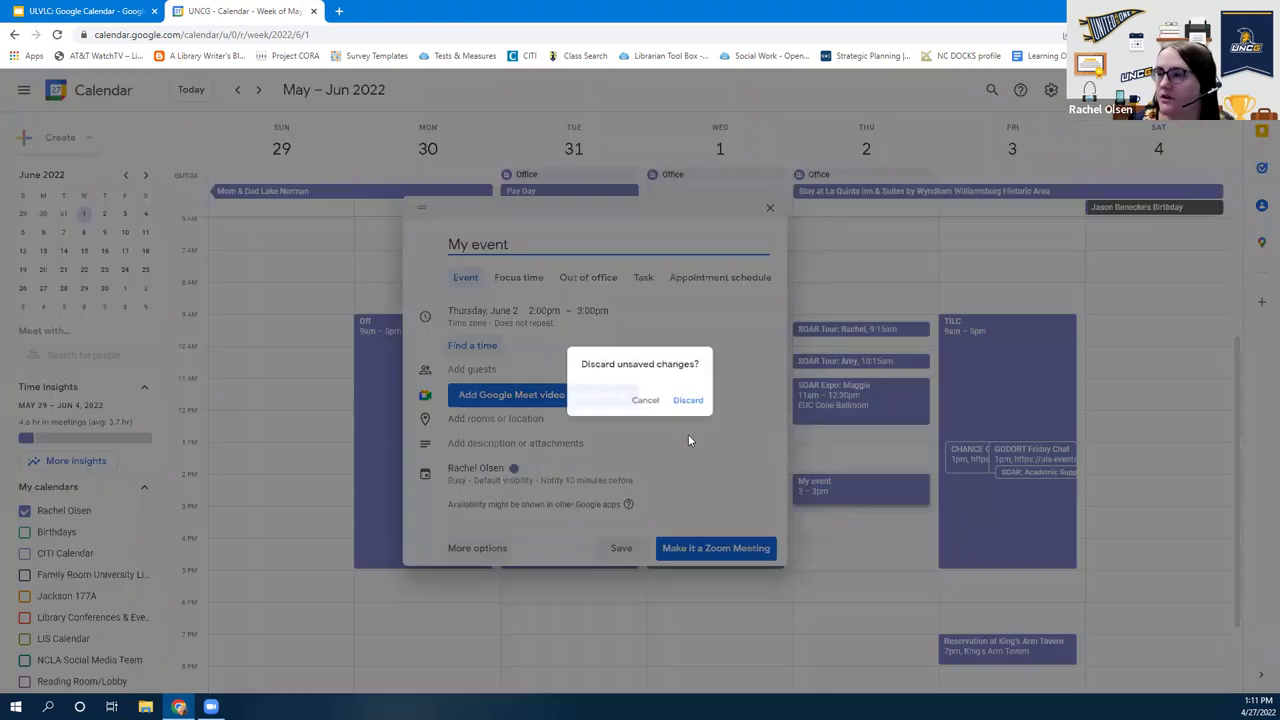
pyautogui.press('Return')
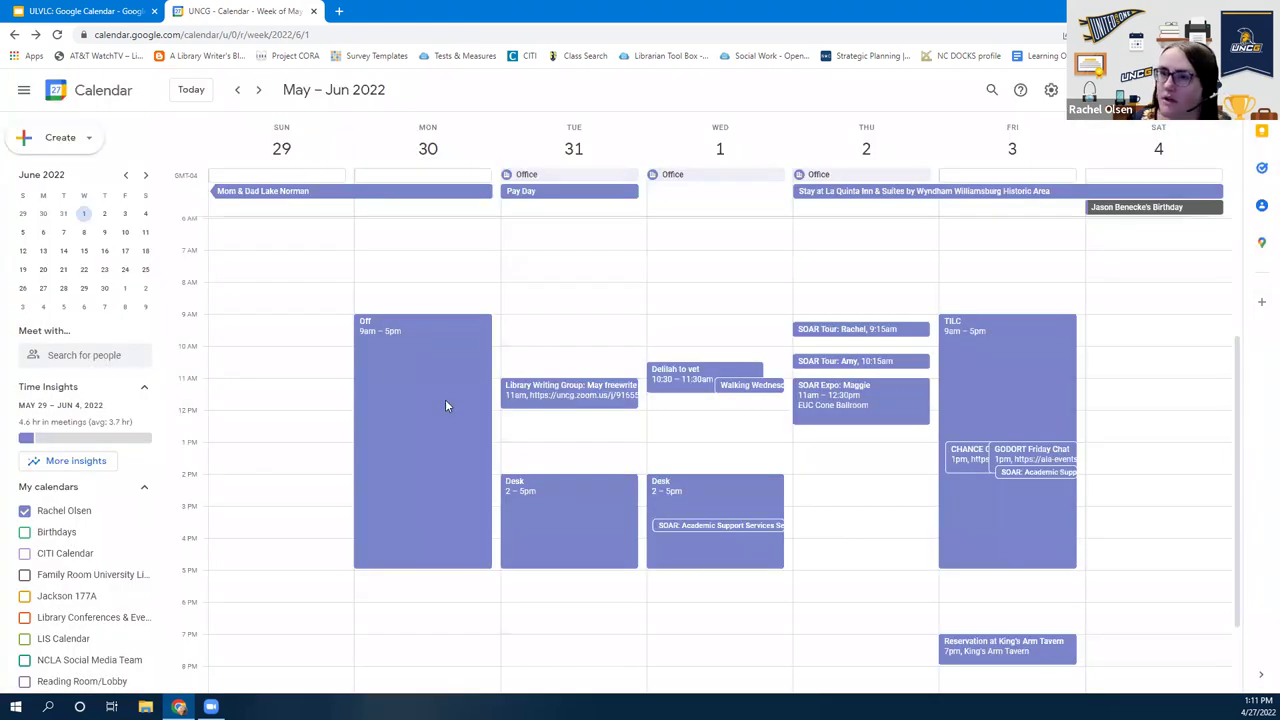
pyautogui.click(35, 145)
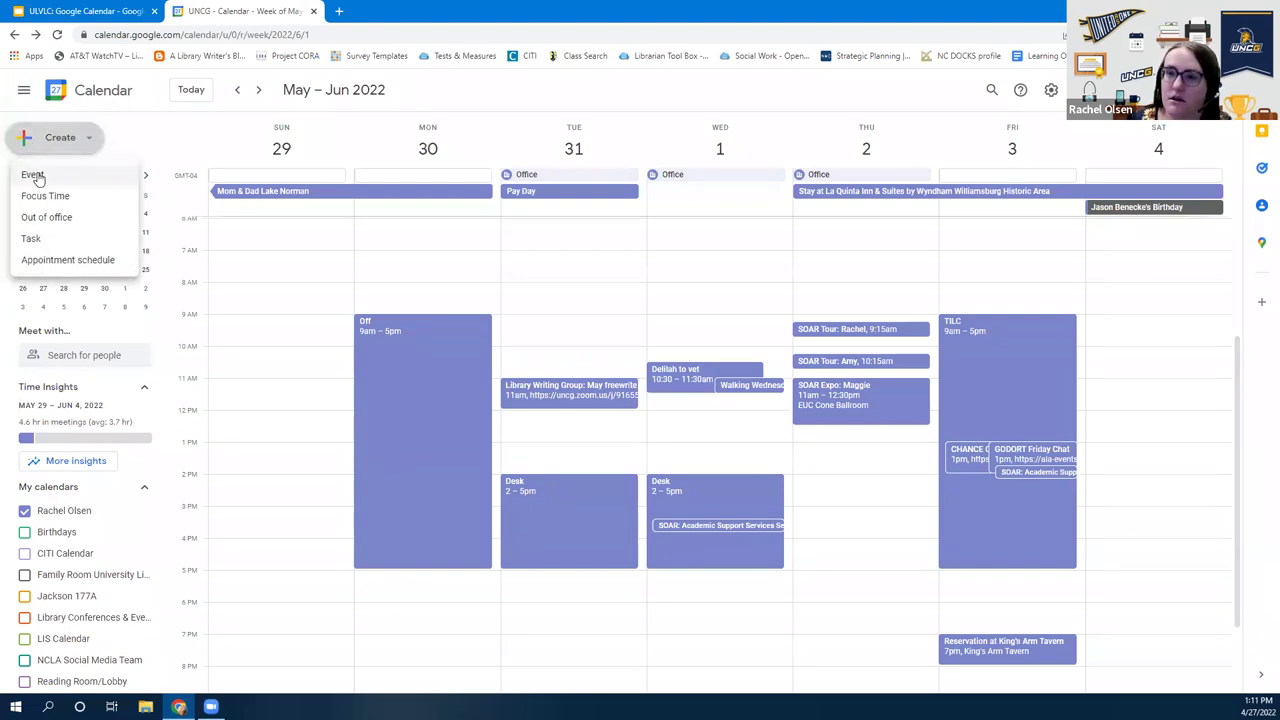
pyautogui.click(34, 176)
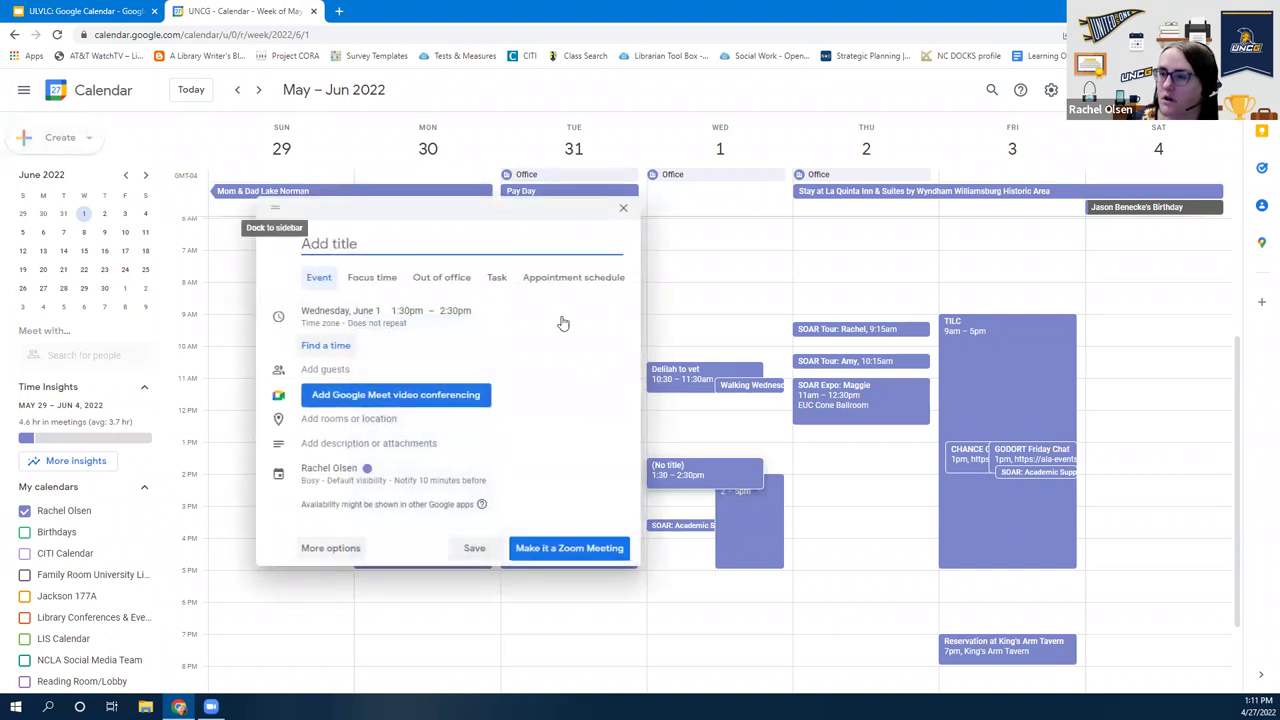
pyautogui.click(624, 208)
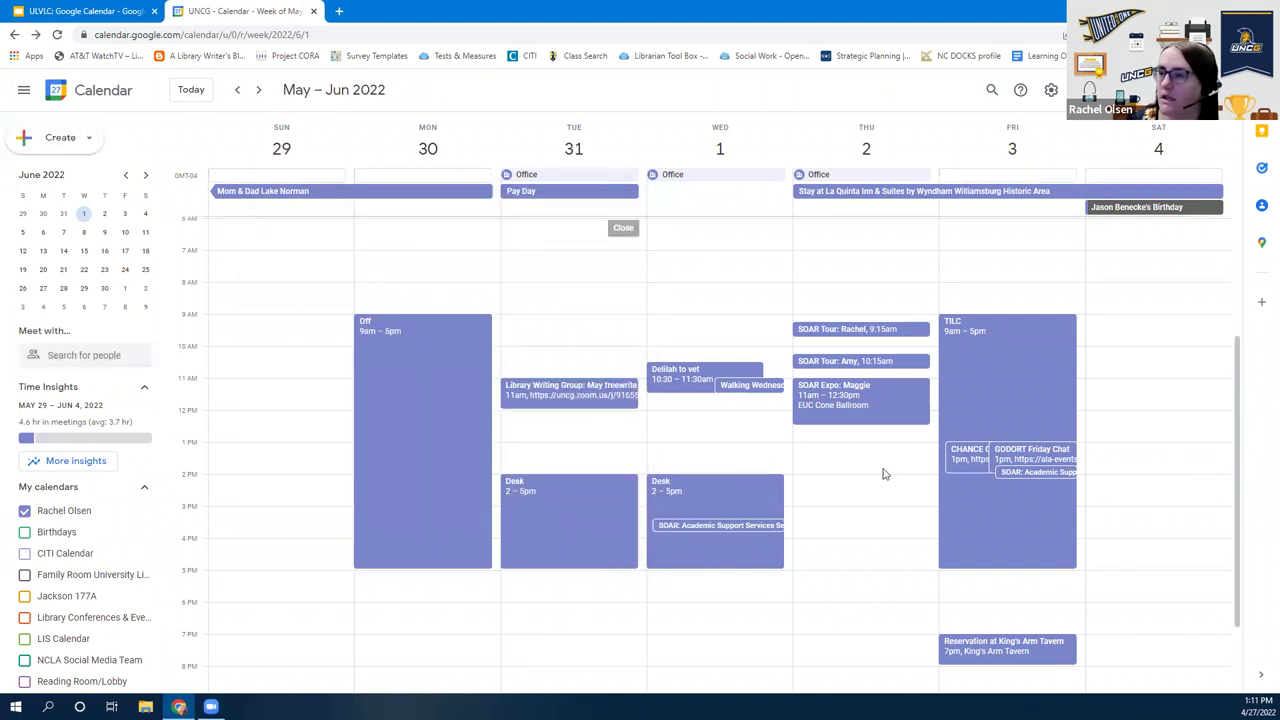
# Create 'My event' in Thursday's 2–3pm slot and open its full details page
pyautogui.click(823, 488)
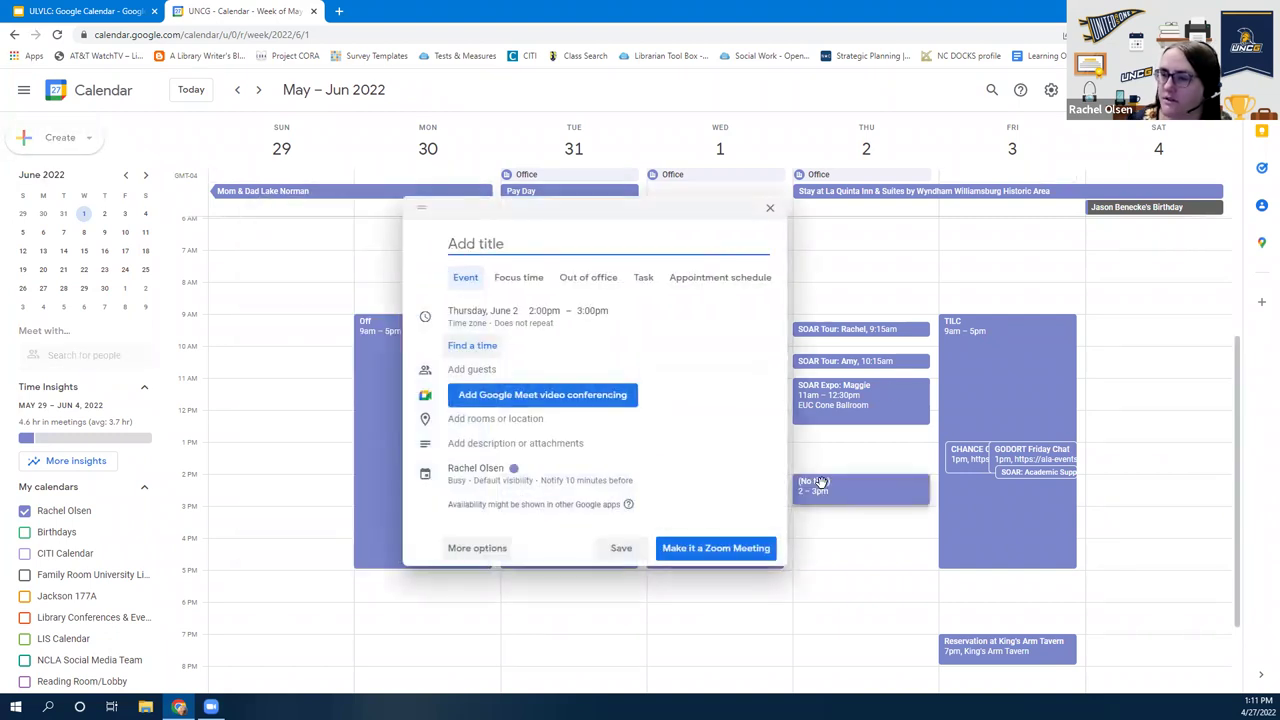
pyautogui.click(851, 392)
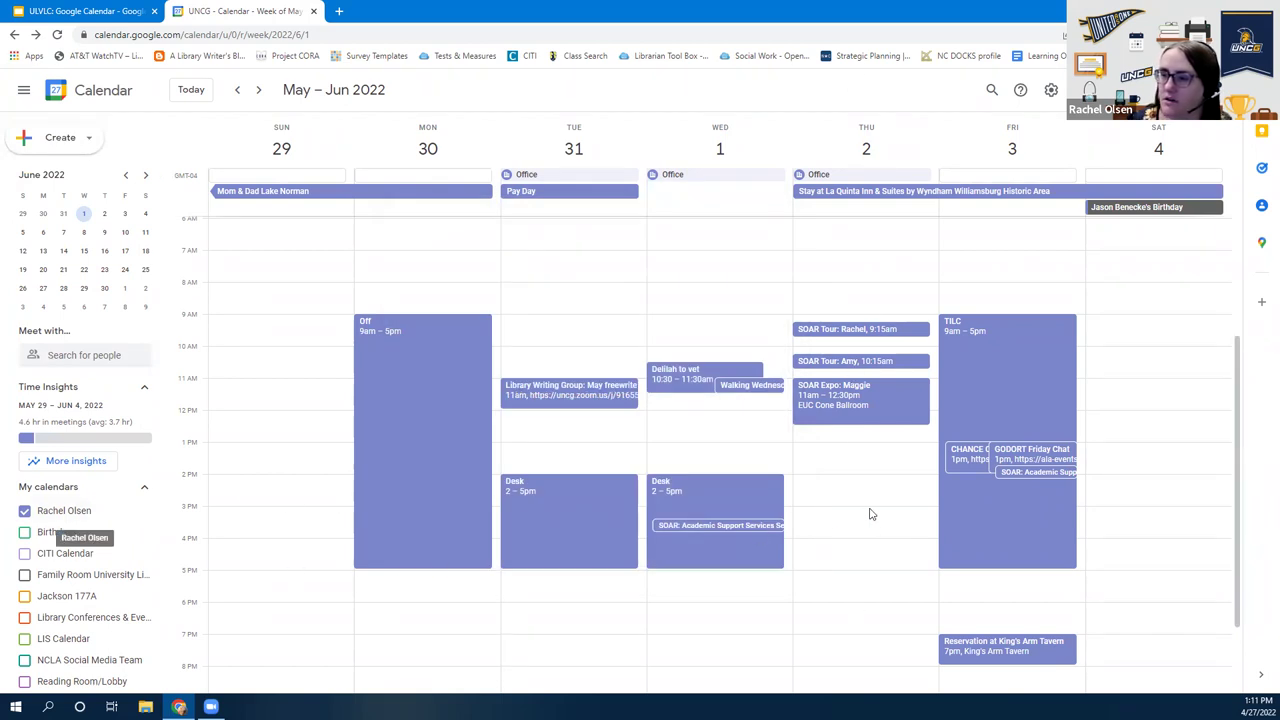
pyautogui.click(830, 482)
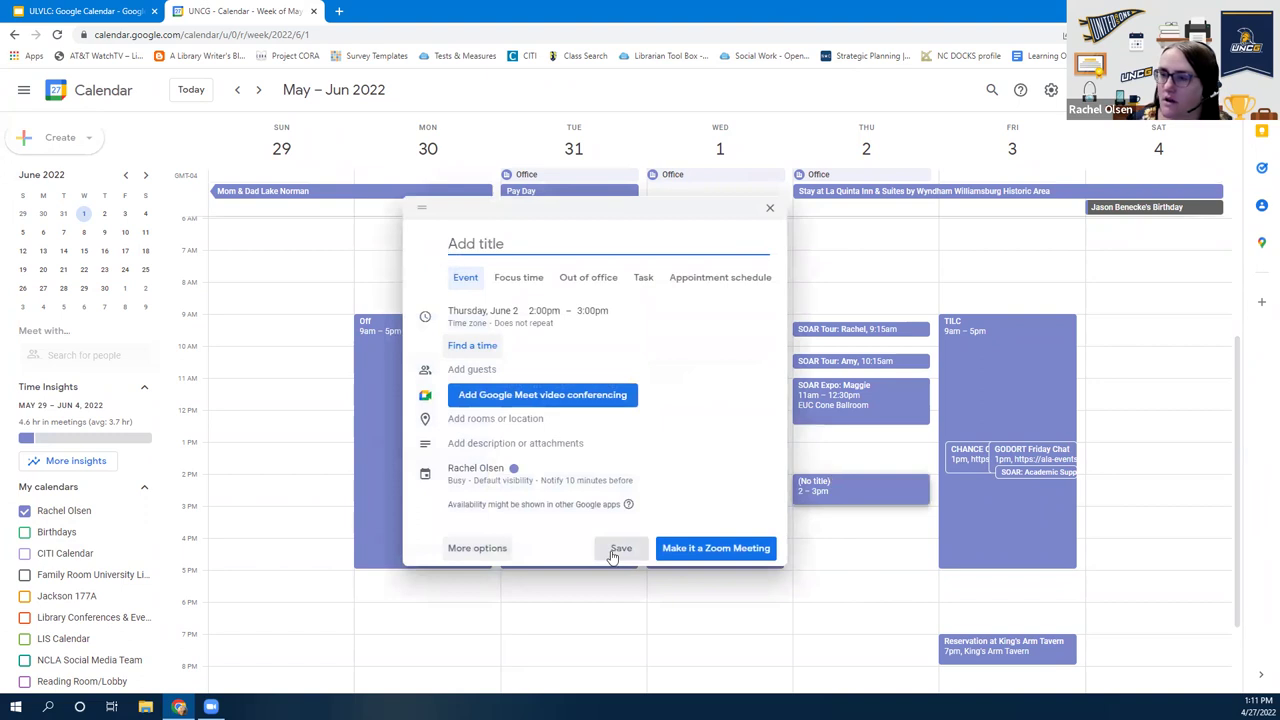
pyautogui.write('My event')
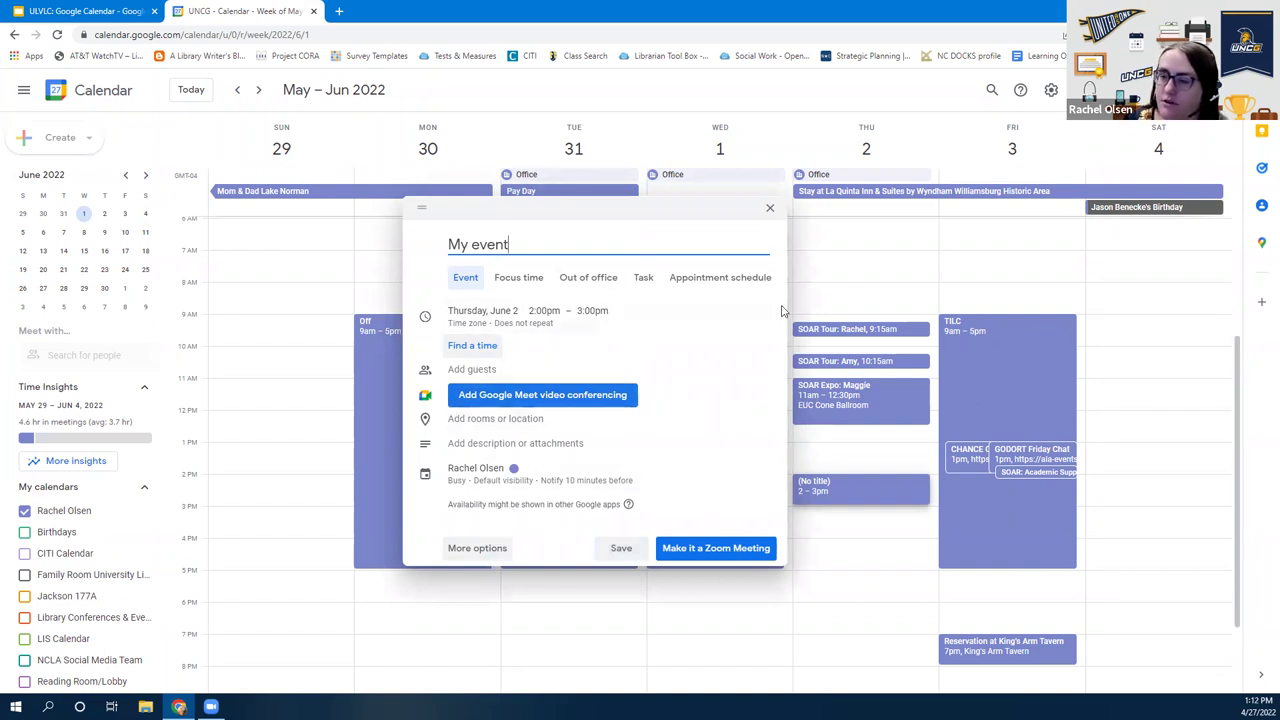
pyautogui.click(474, 553)
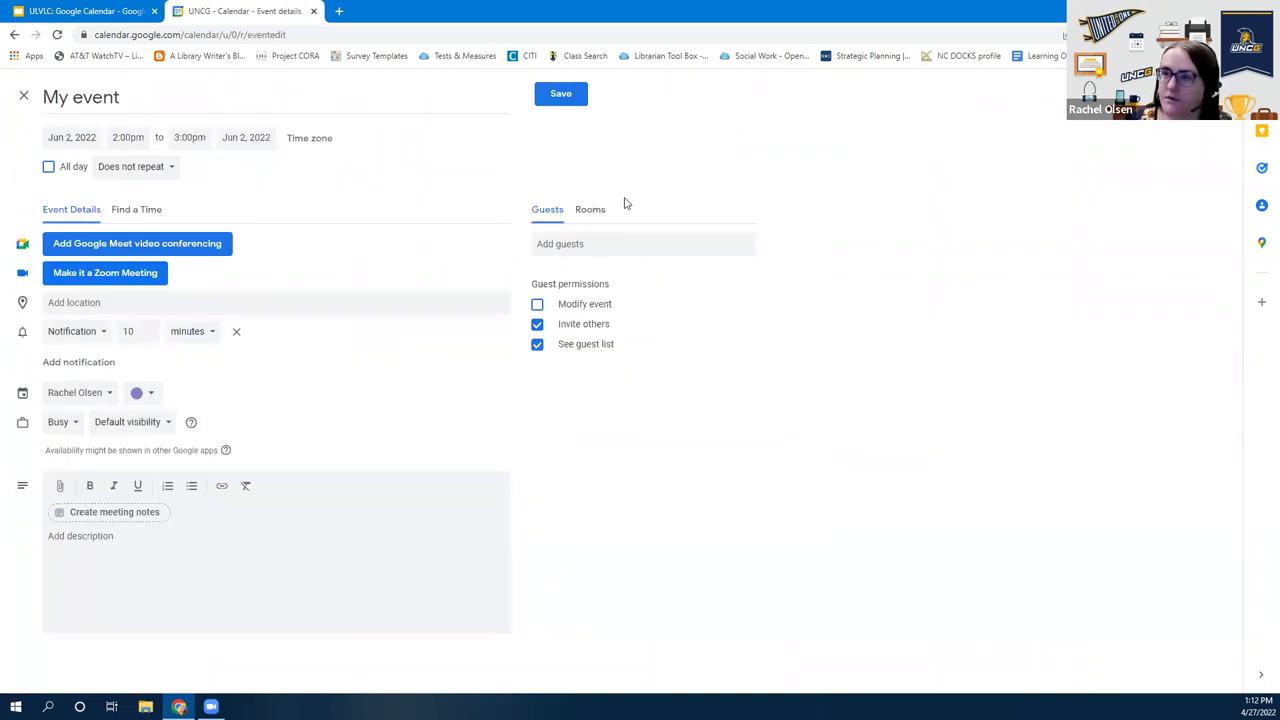
pyautogui.click(631, 250)
pyautogui.write('katherine')
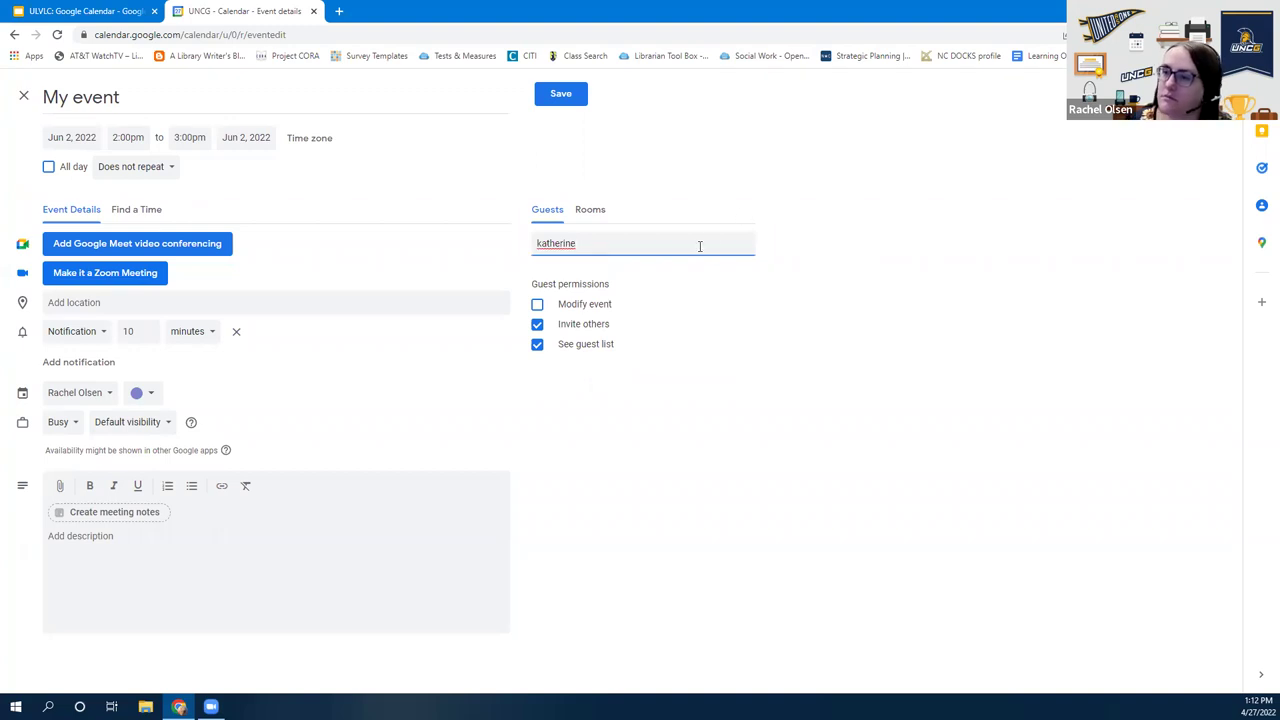
pyautogui.doubleClick(699, 246)
pyautogui.press('BackSpace')
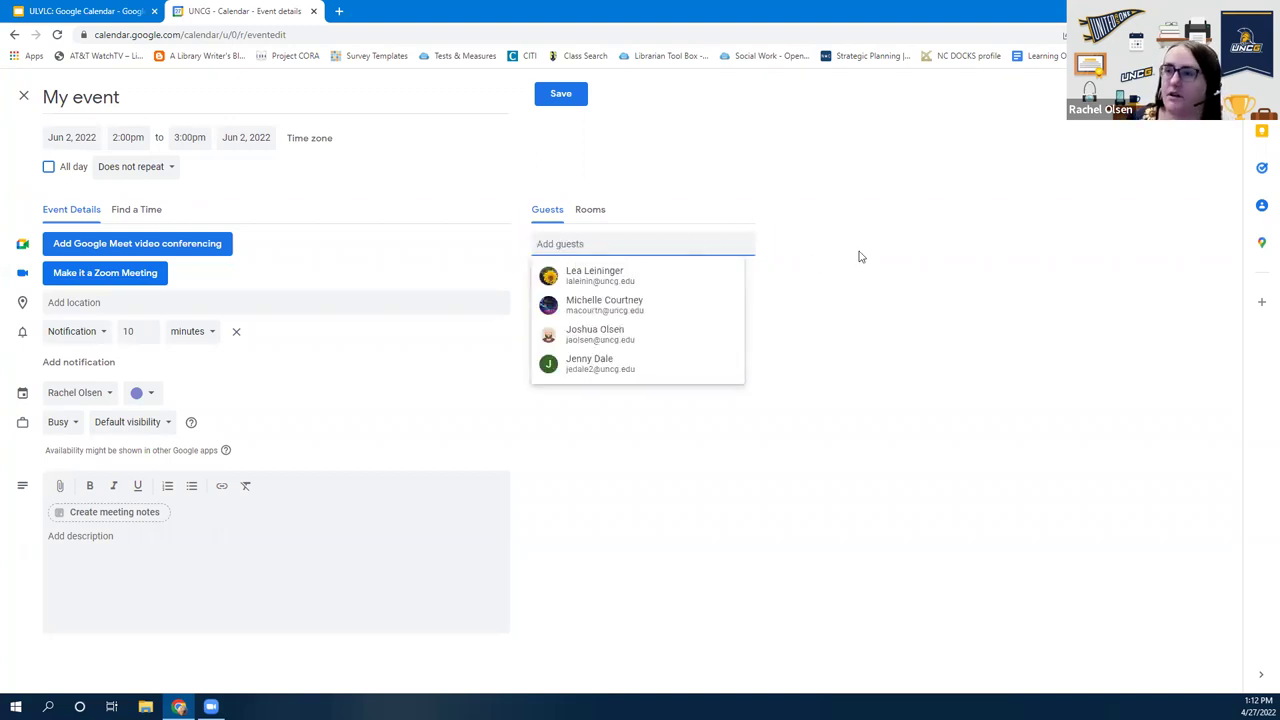
pyautogui.click(858, 257)
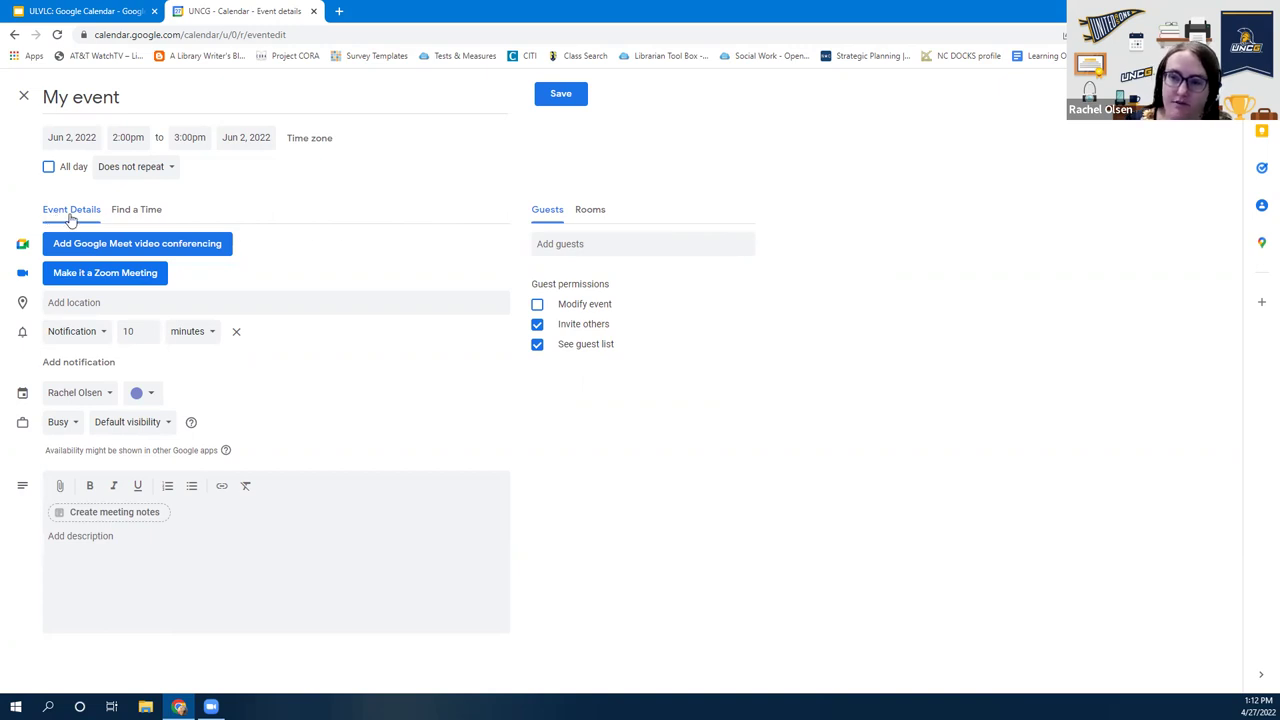
# Open Find a Time to compare the guests' schedules
pyautogui.click(130, 211)
pyautogui.moveTo(808, 545)
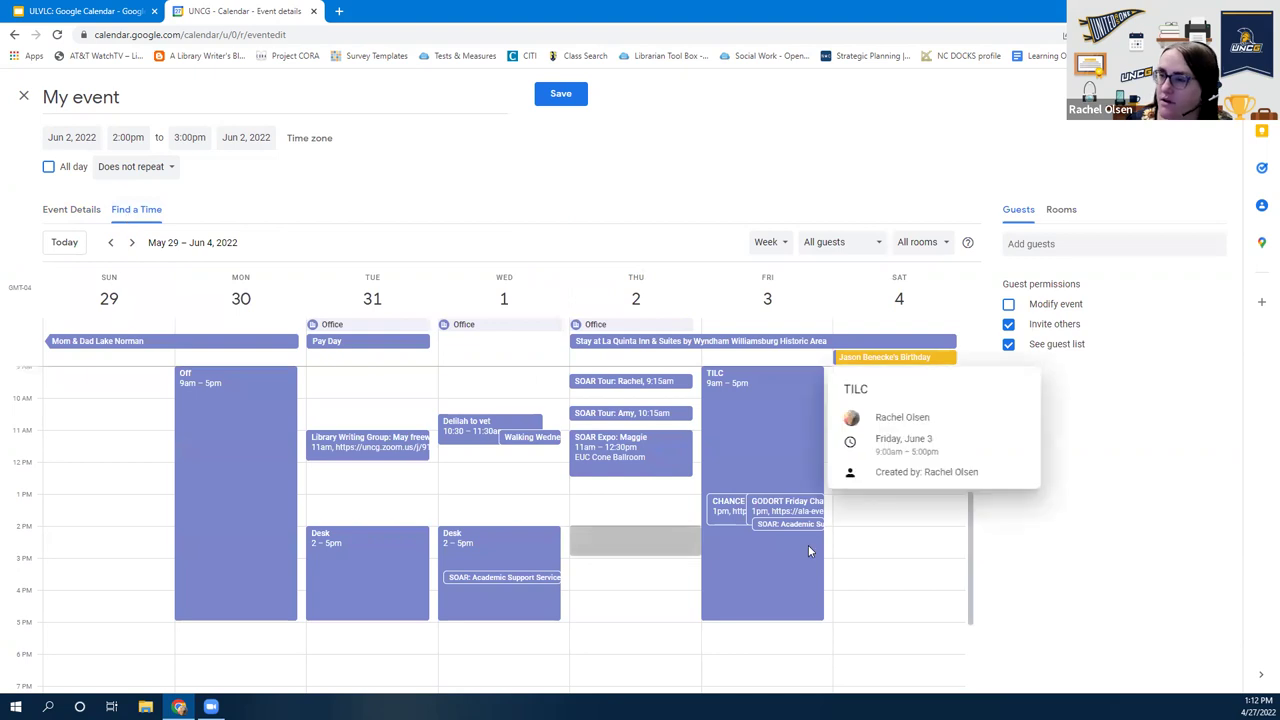
pyautogui.scroll(2, 801, 546)
pyautogui.scroll(-3, 801, 546)
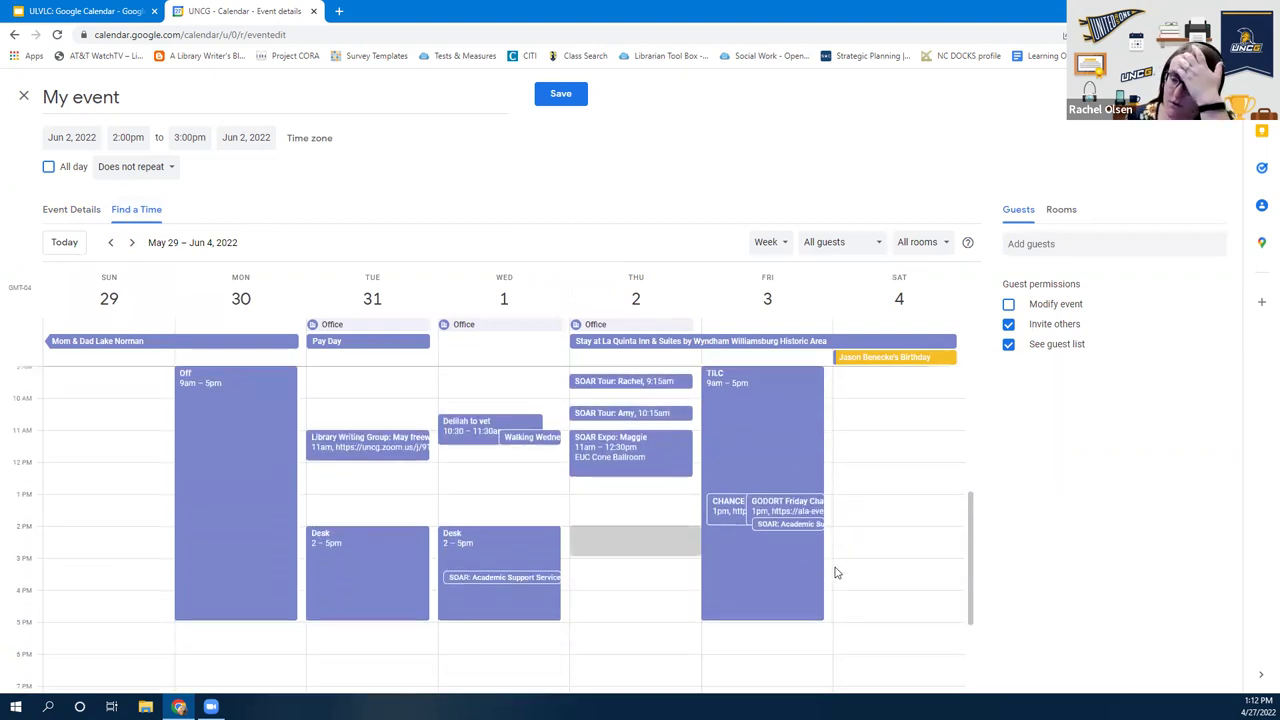
# Add several colleagues as guests by searching for them in the Add guests box
pyautogui.click(1126, 242)
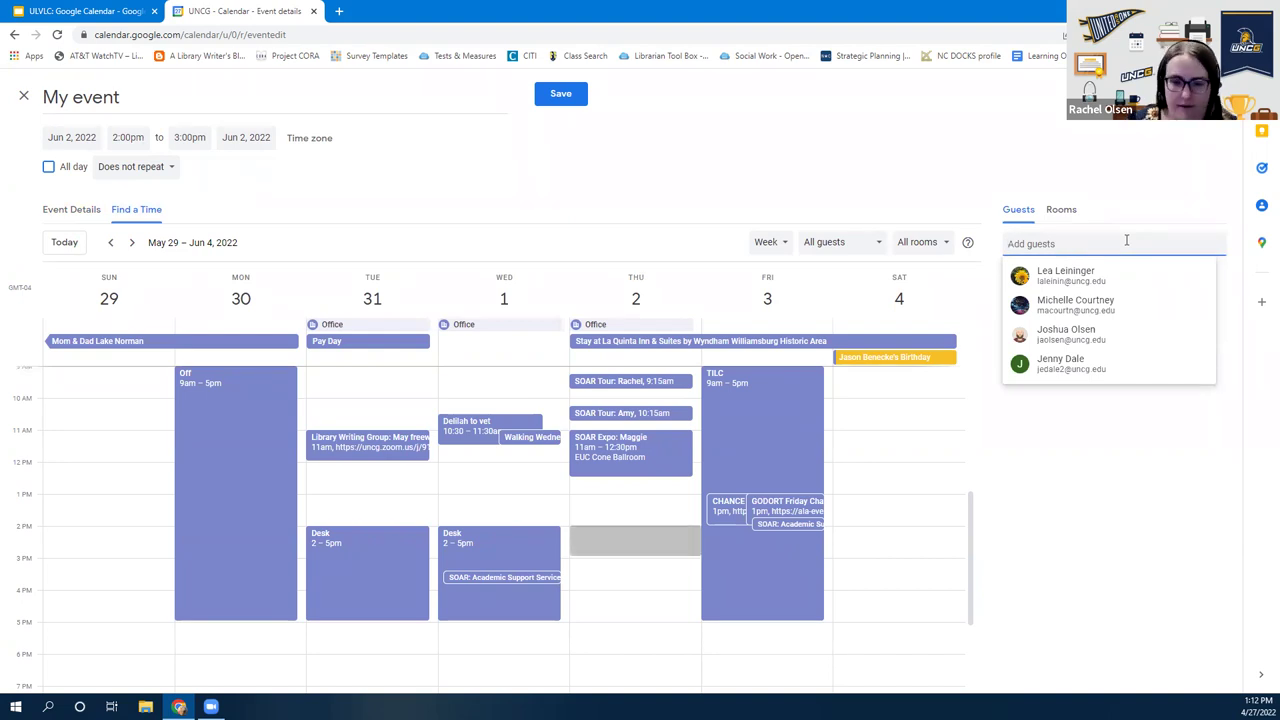
pyautogui.write('kather')
pyautogui.press('Return')
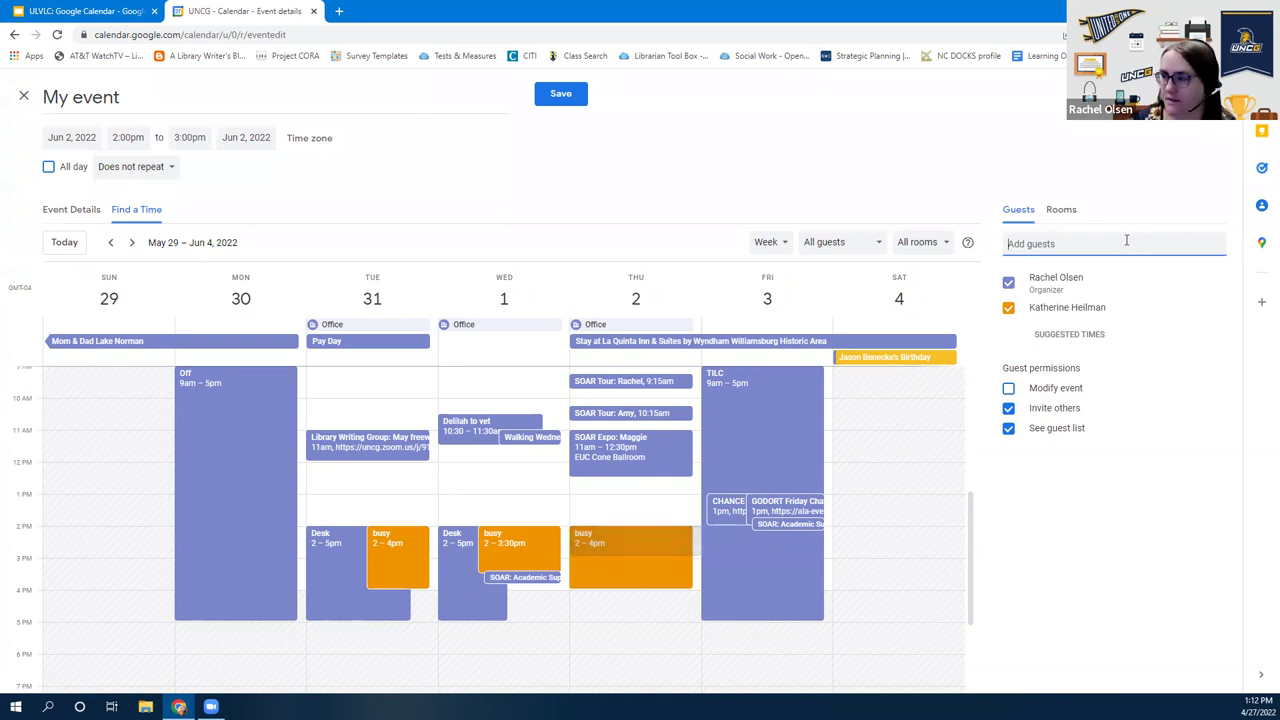
pyautogui.click(1126, 240)
pyautogui.write('christine')
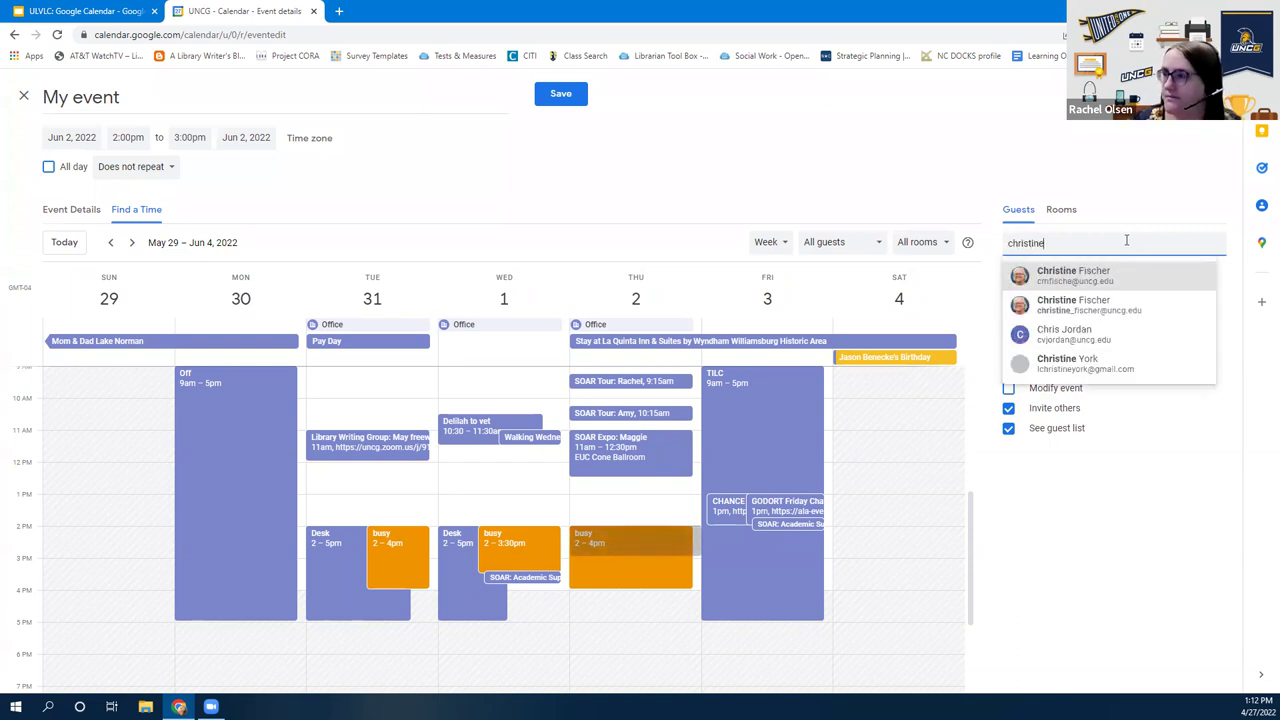
pyautogui.click(1101, 288)
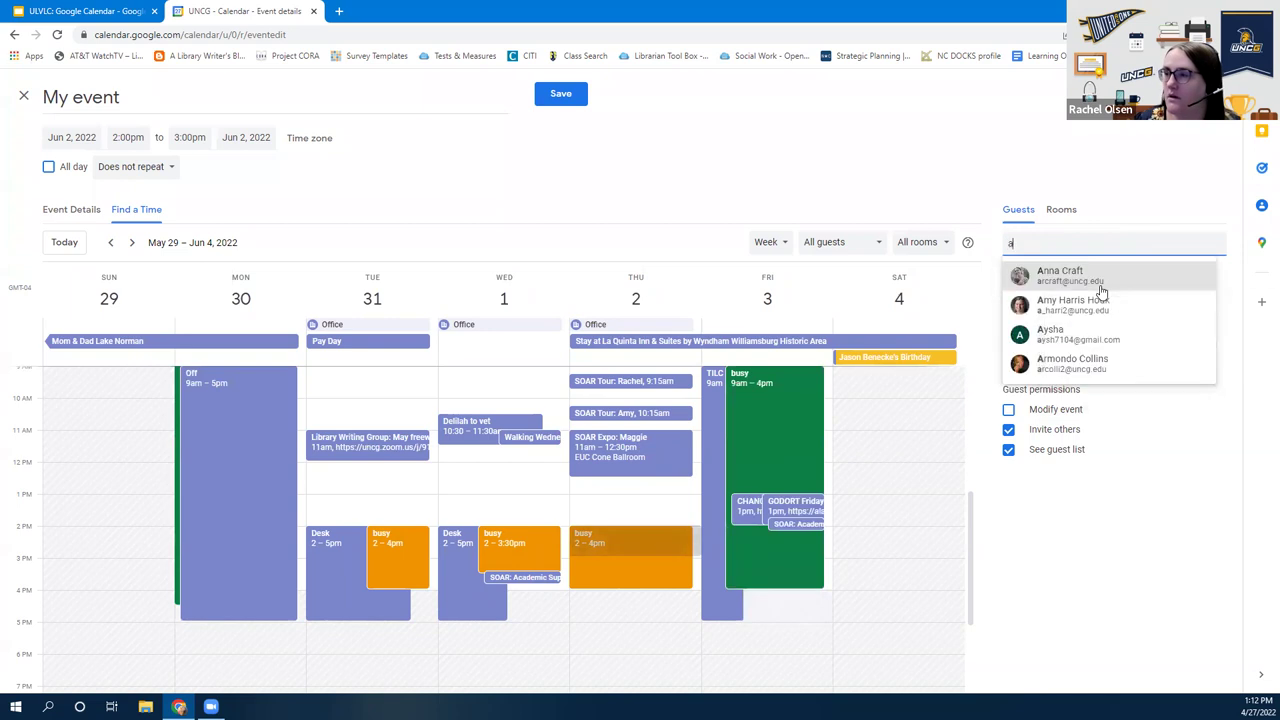
pyautogui.write('sam')
pyautogui.click(1101, 288)
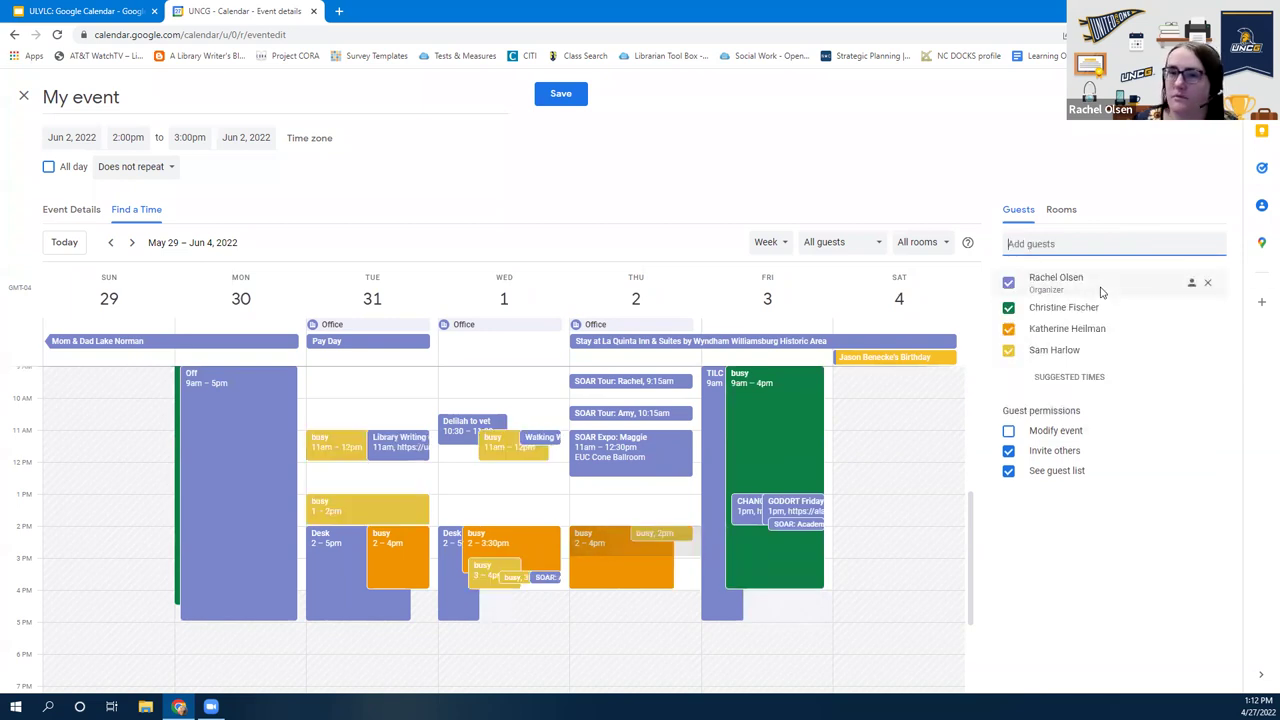
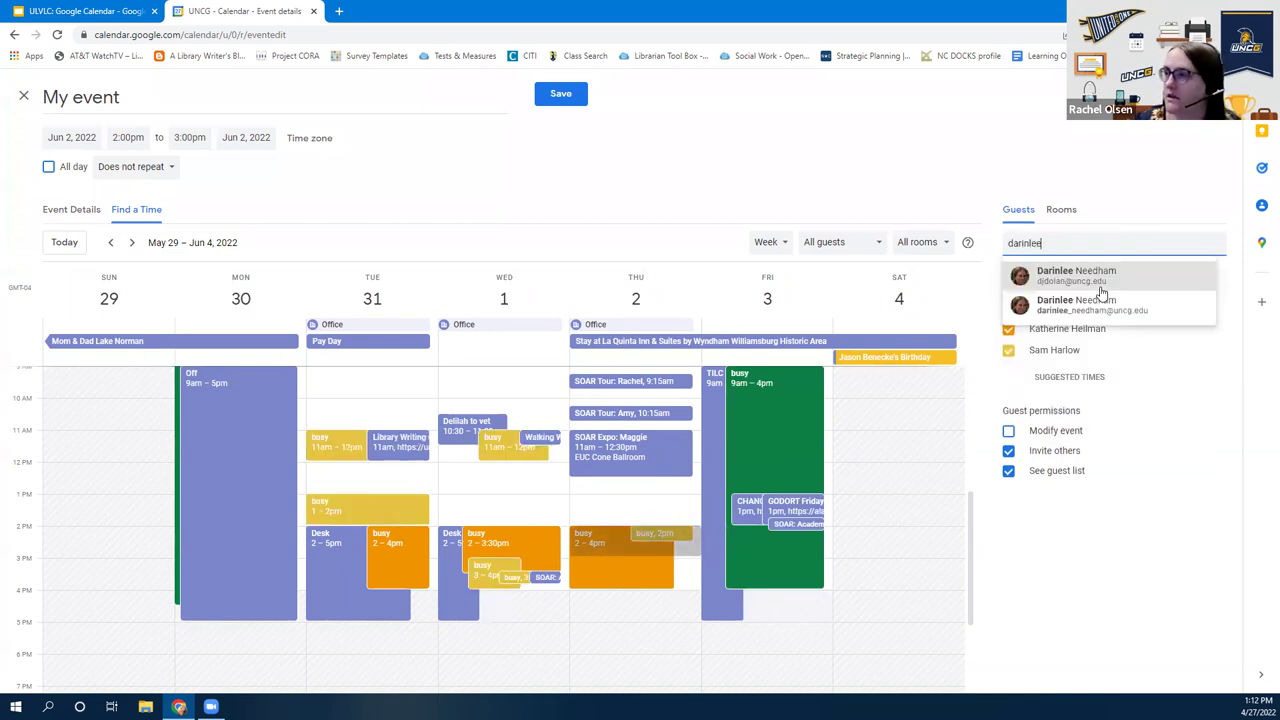
pyautogui.click(1116, 288)
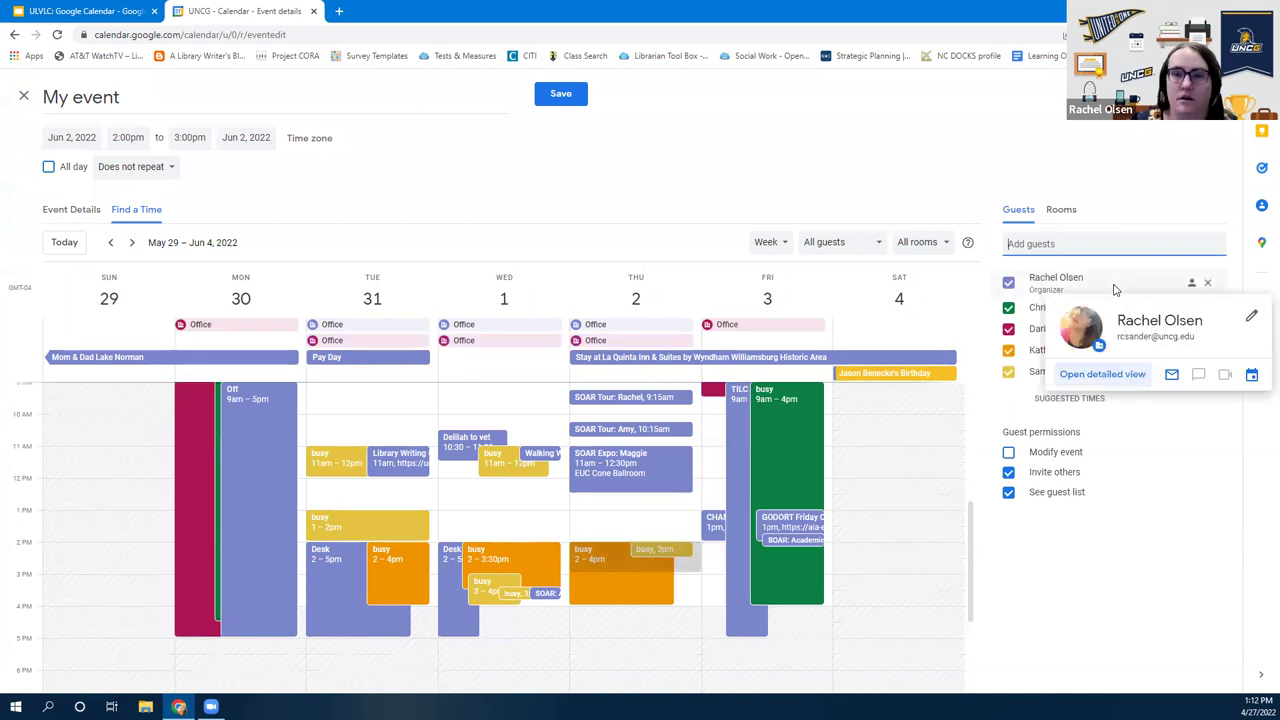
pyautogui.write('anna')
pyautogui.click(1086, 285)
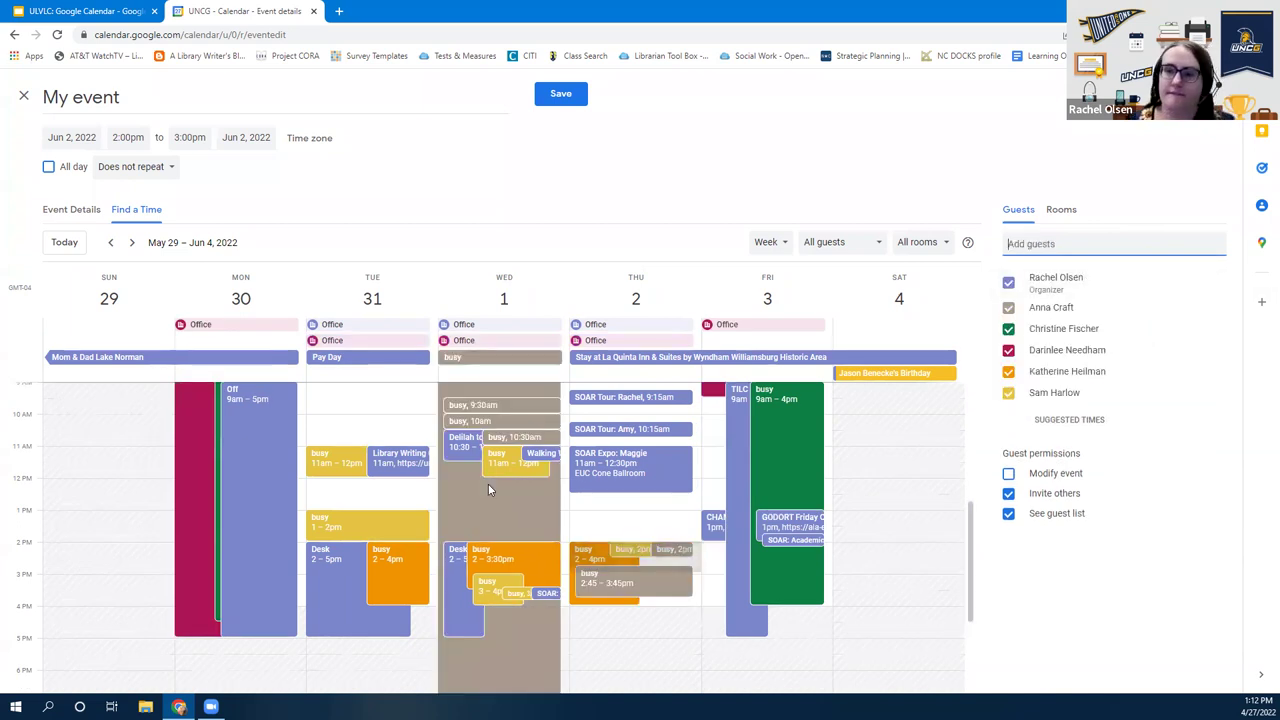
# Page back to the April 24–30 week and inspect a guest's Friday busy block
pyautogui.scroll(2, 733, 603)
pyautogui.scroll(-3, 549, 555)
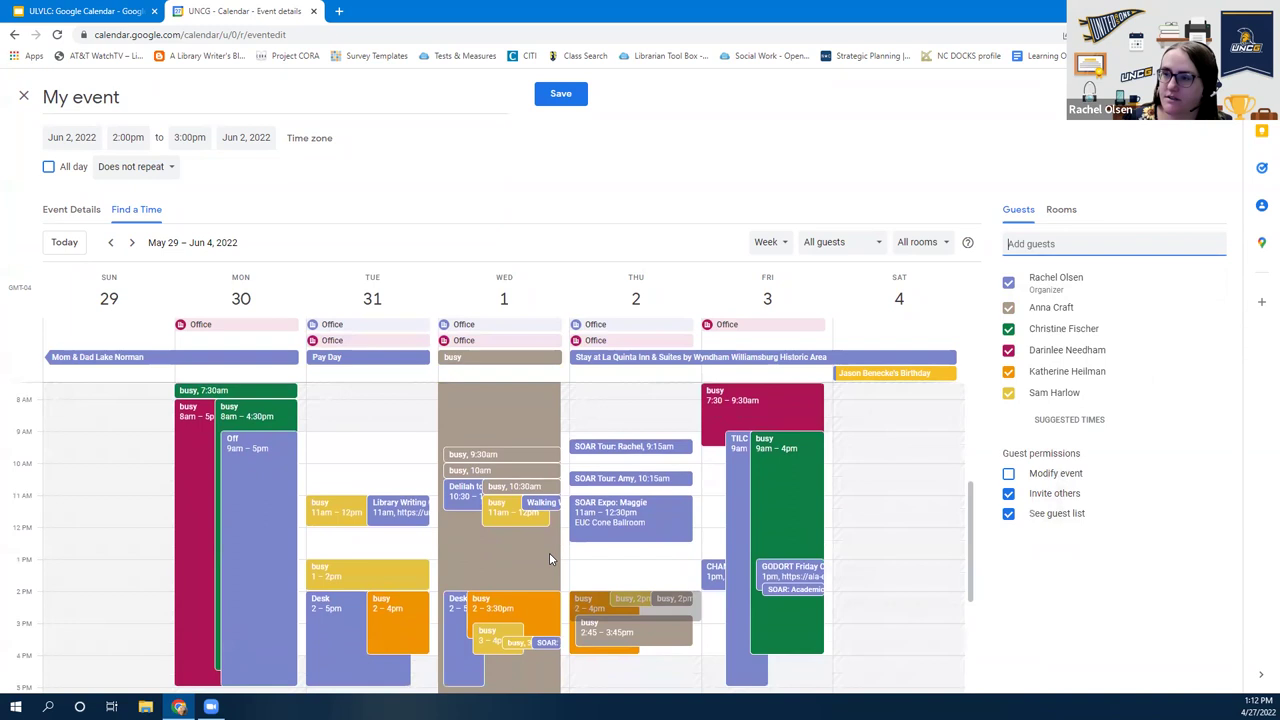
pyautogui.scroll(2, 338, 555)
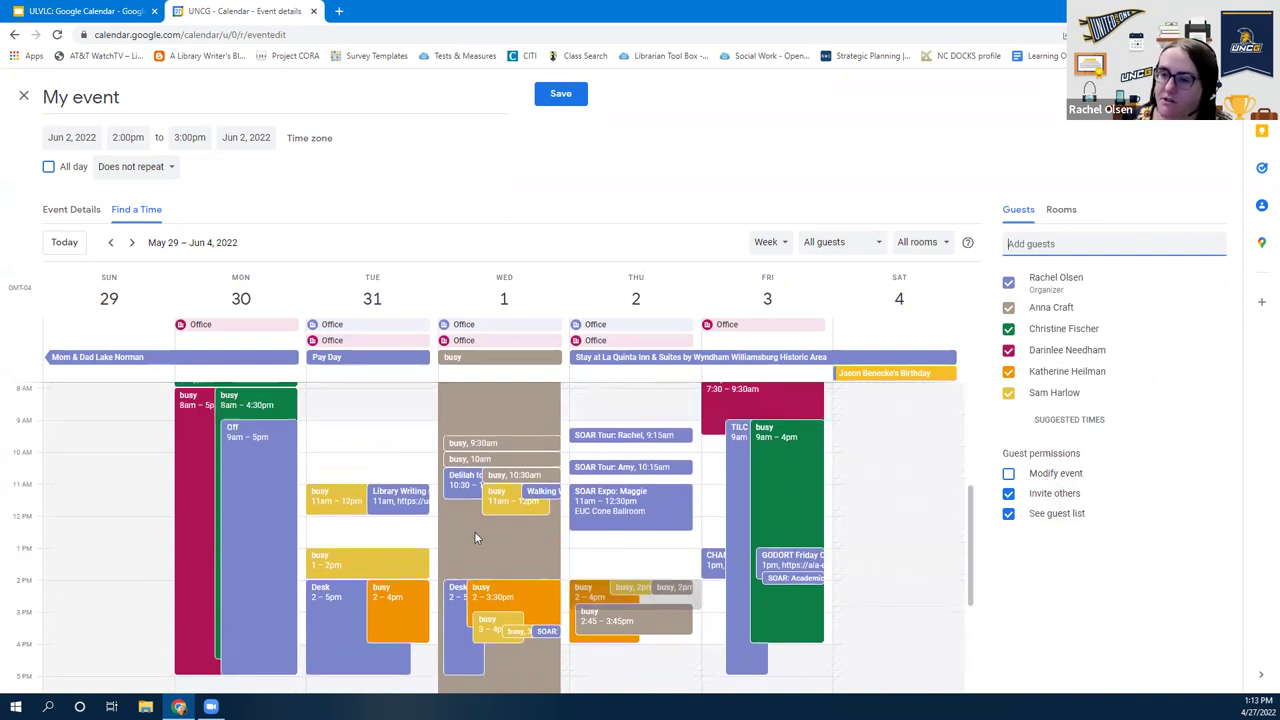
pyautogui.click(113, 243)
pyautogui.click(114, 244)
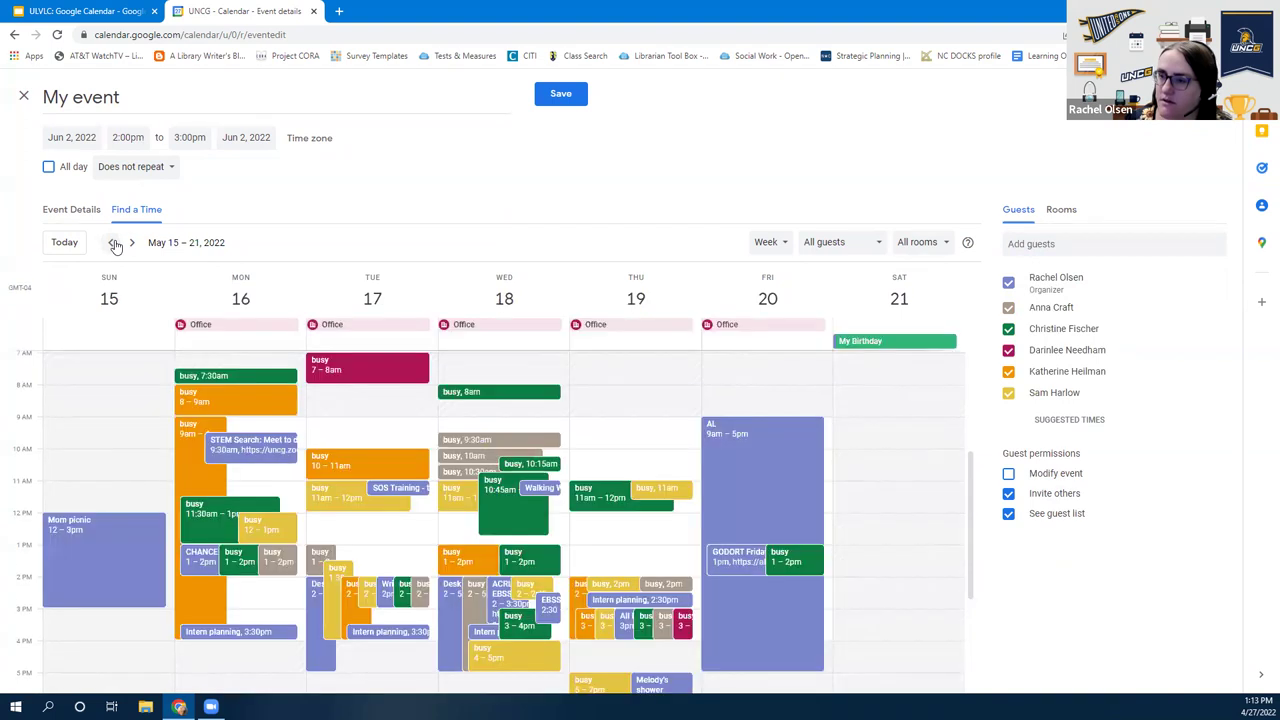
pyautogui.doubleClick(114, 244)
pyautogui.scroll(-3, 318, 532)
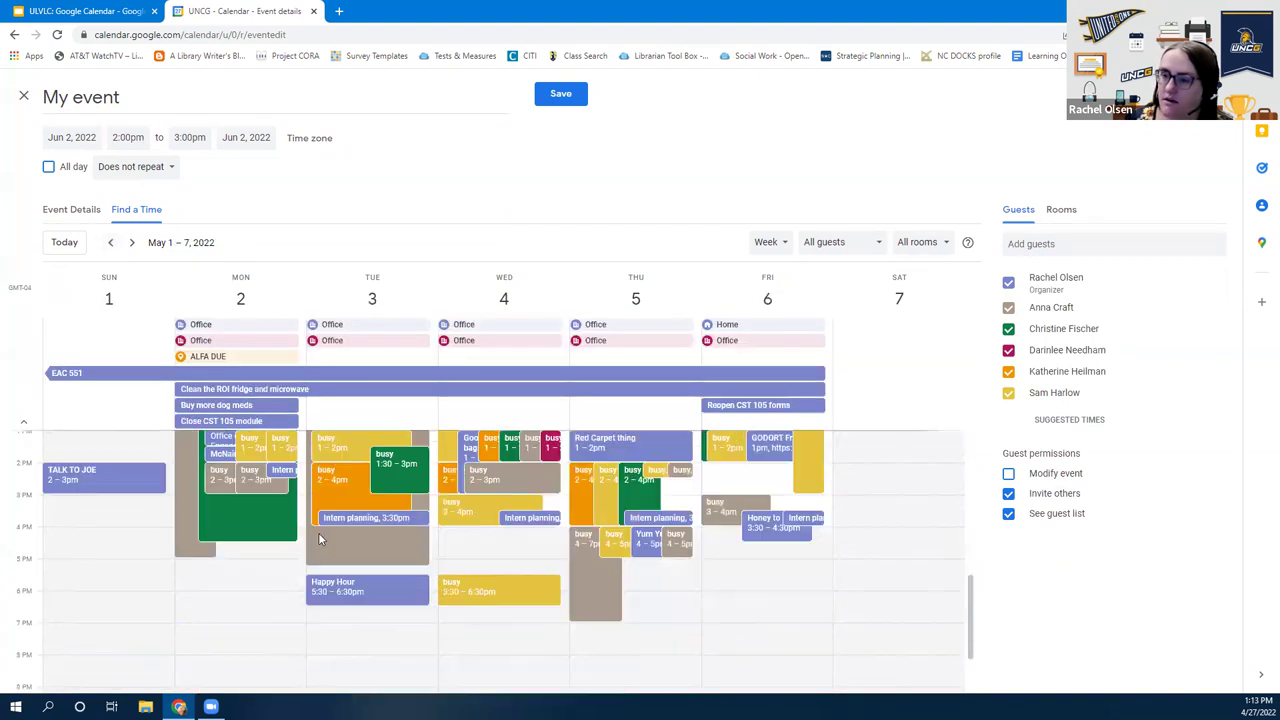
pyautogui.click(114, 244)
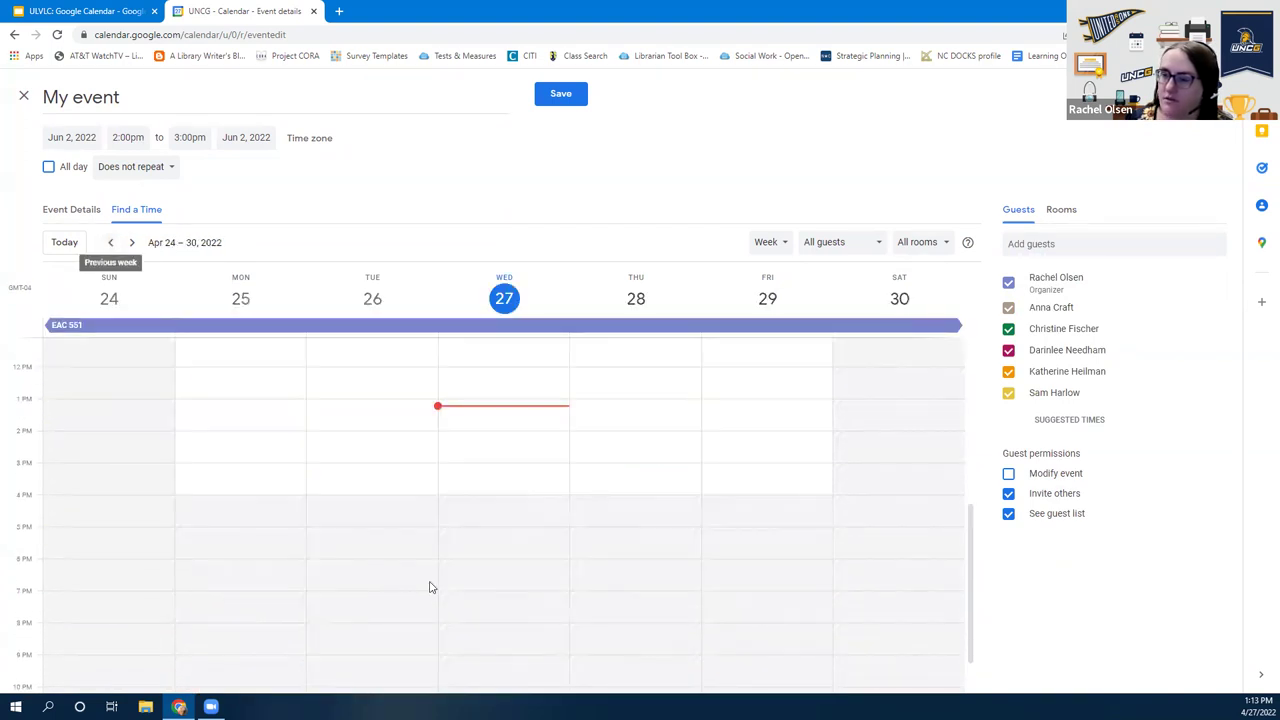
pyautogui.click(711, 561)
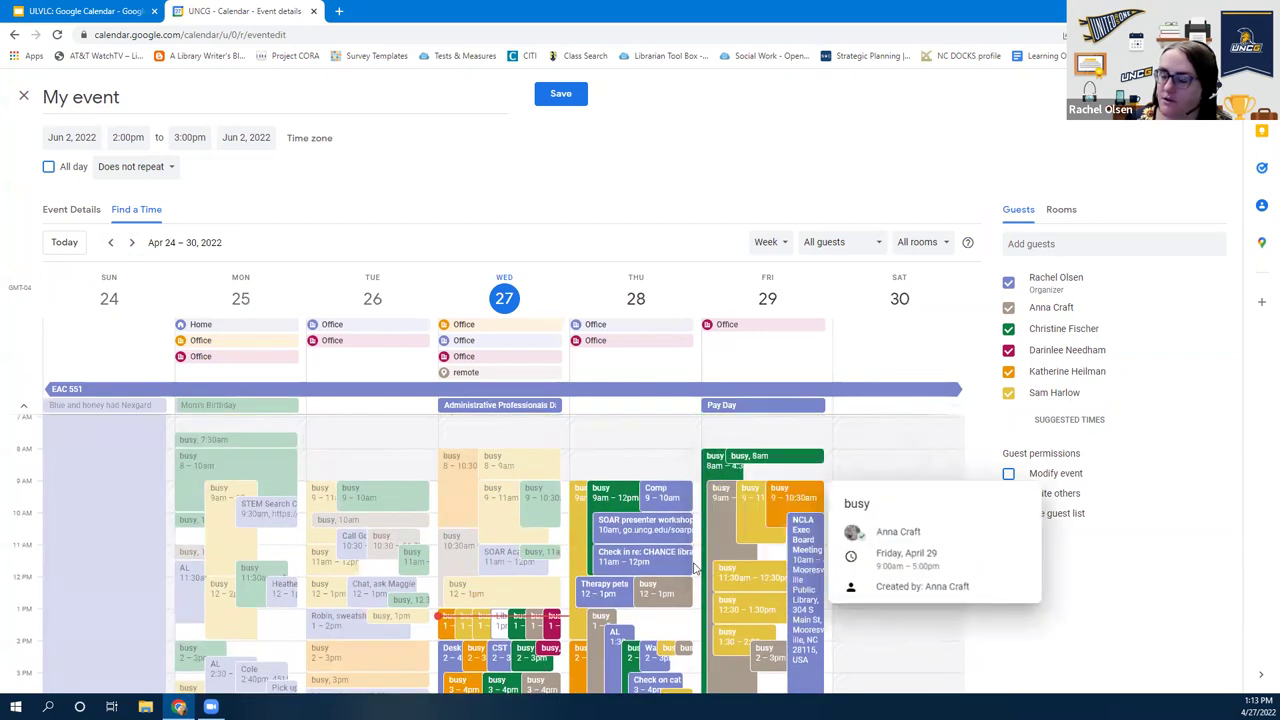
pyautogui.click(325, 357)
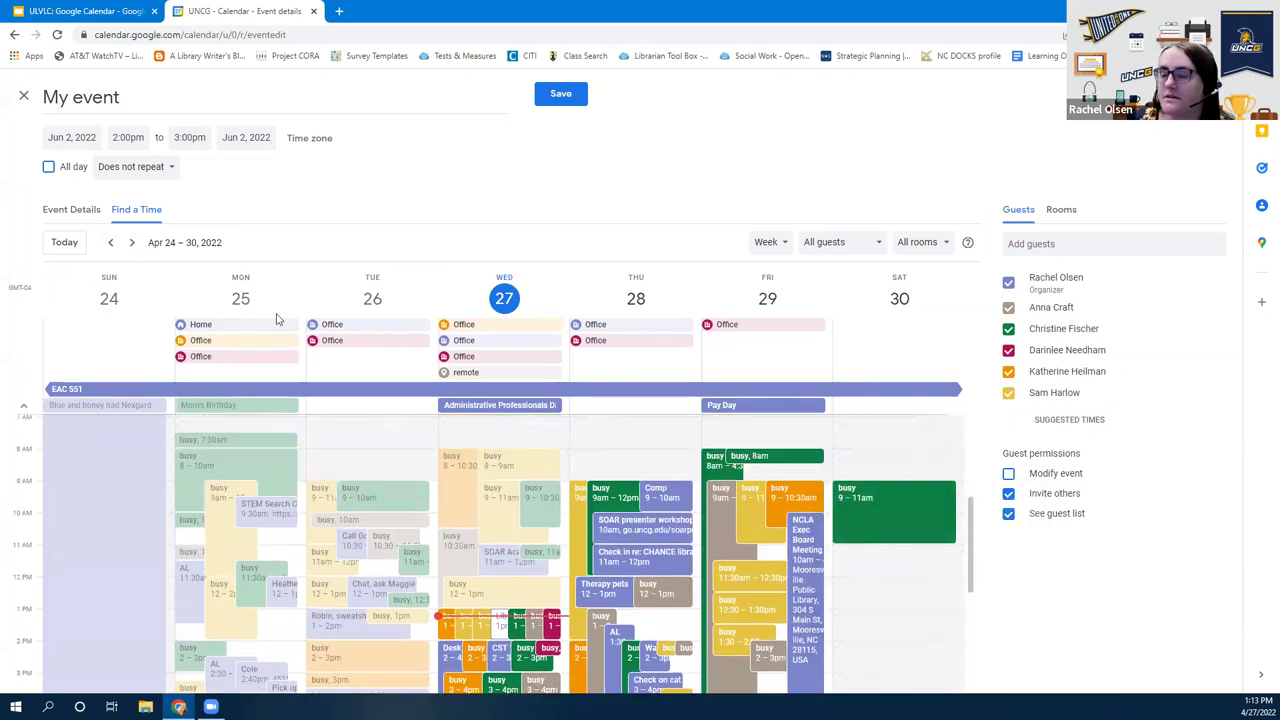
# Move forward to the May 29–Jun 4 week and schedule the event Thursday 1:00–2:00pm
pyautogui.click(128, 243)
pyautogui.click(128, 243)
pyautogui.click(128, 243)
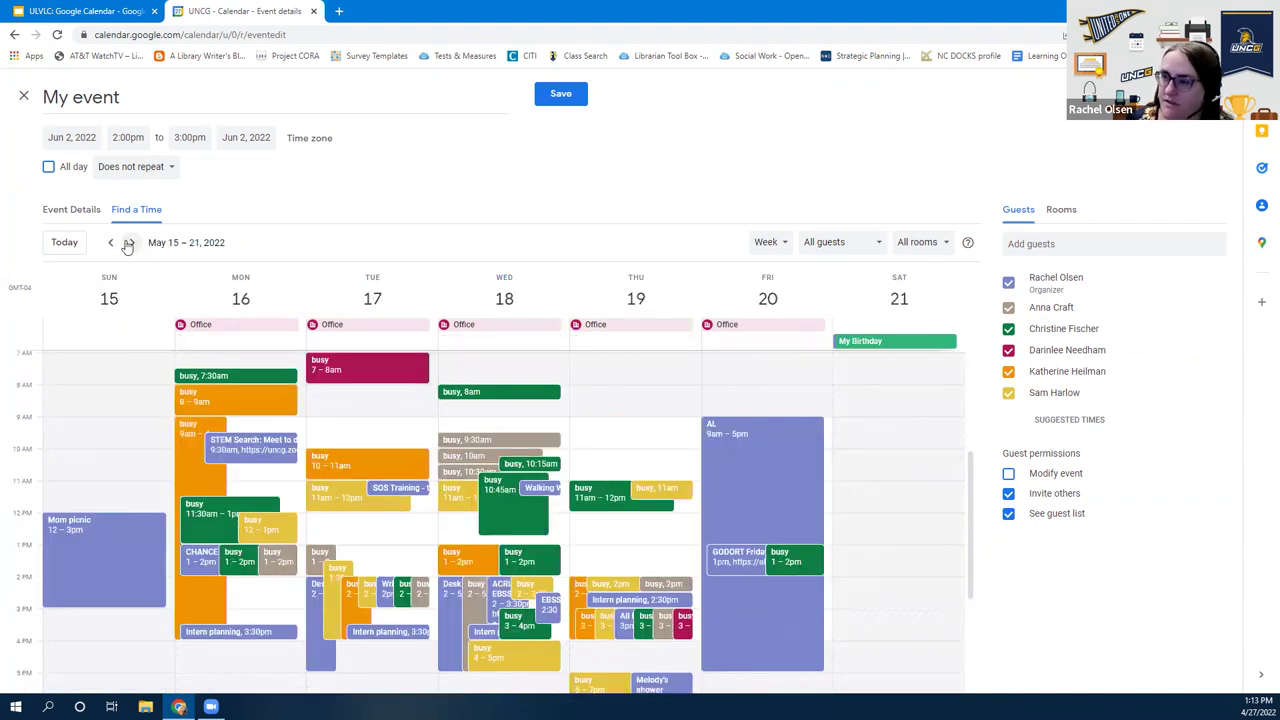
pyautogui.click(128, 243)
pyautogui.click(128, 243)
pyautogui.scroll(-2, 705, 592)
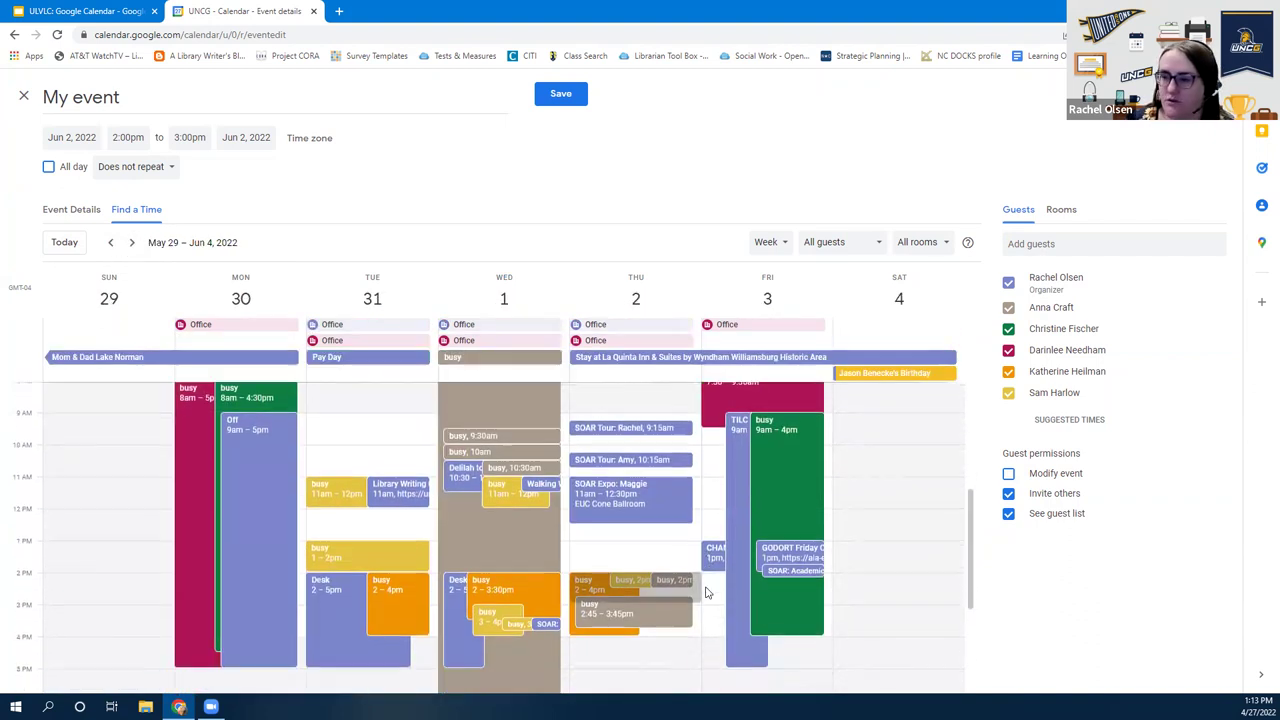
pyautogui.scroll(-1, 705, 592)
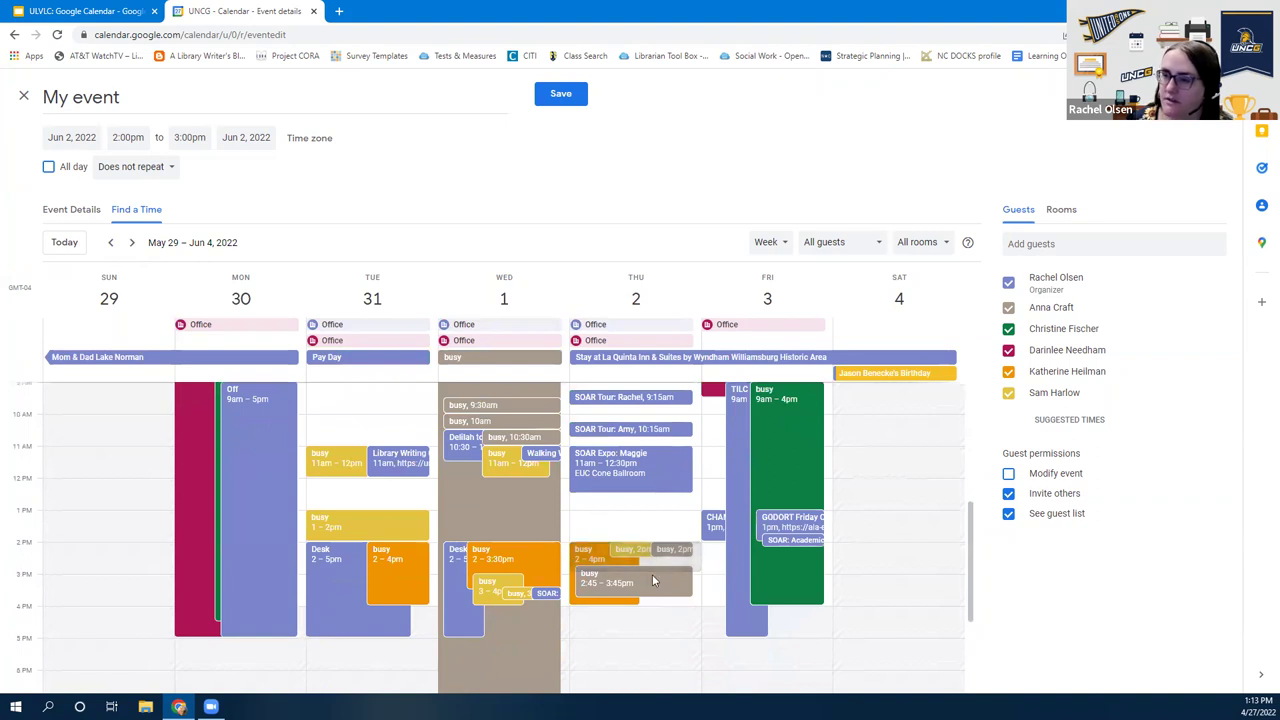
pyautogui.scroll(-2, 660, 578)
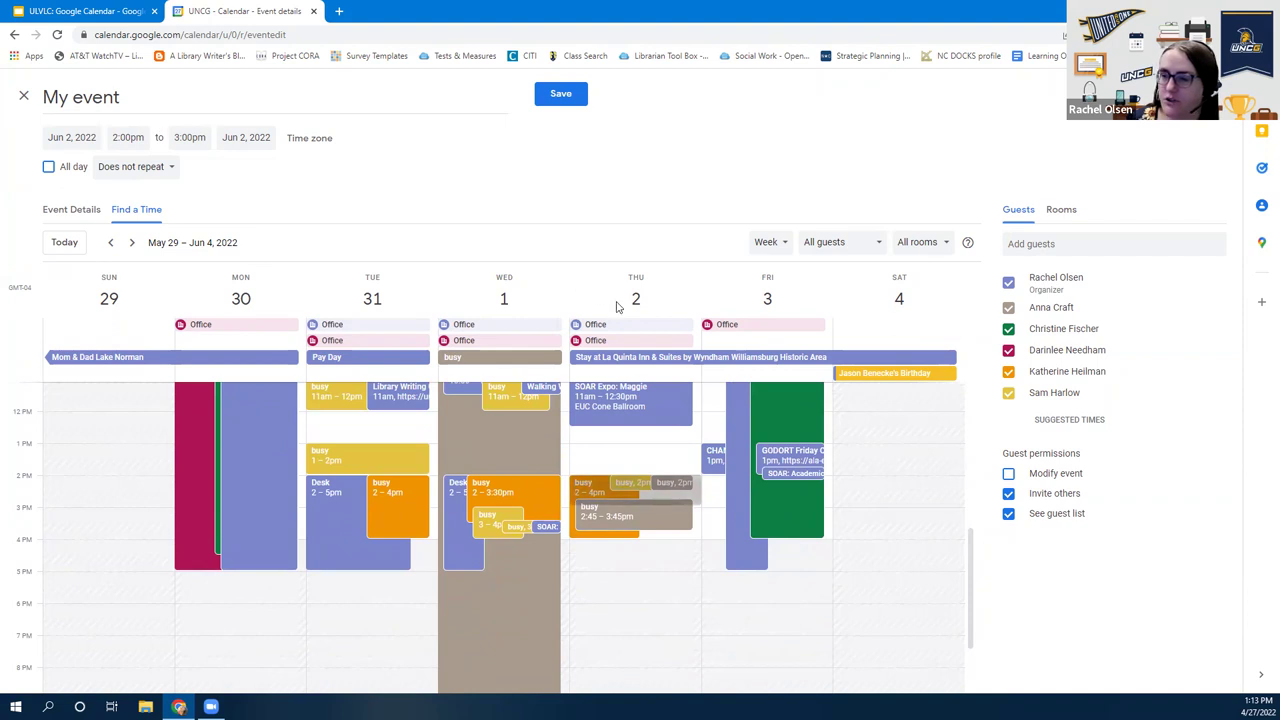
pyautogui.moveTo(674, 511)
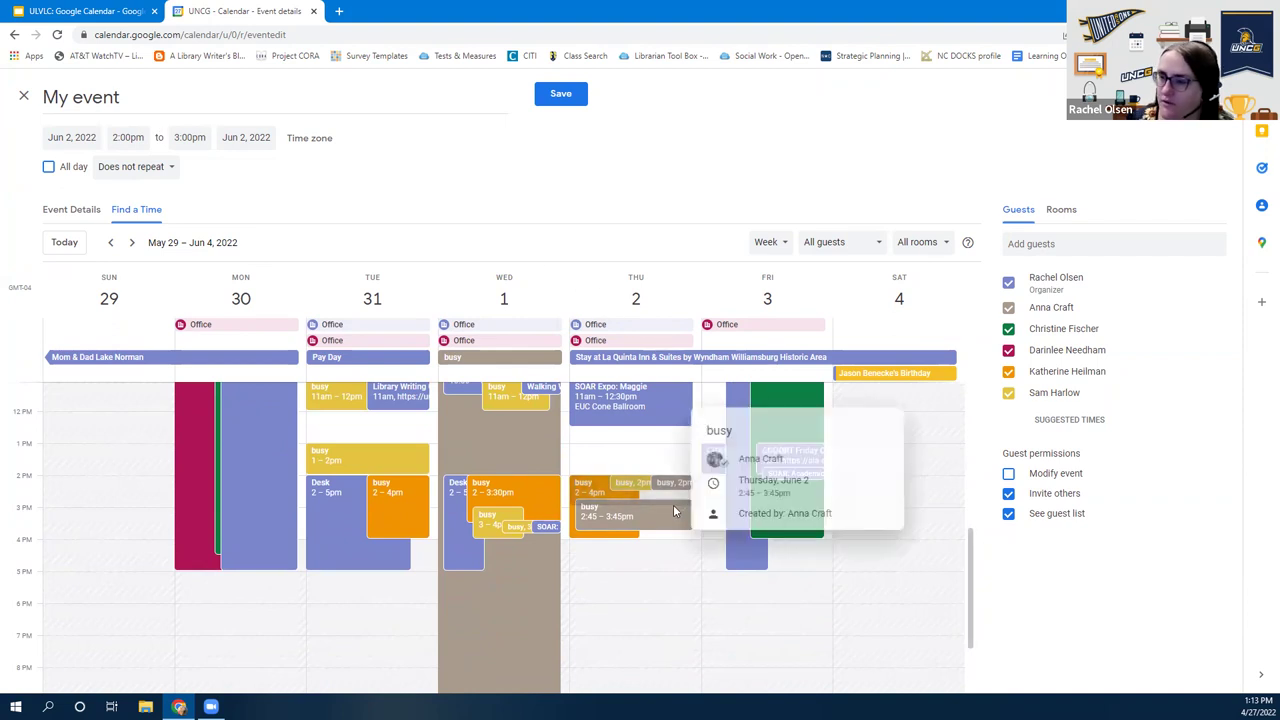
pyautogui.click(597, 449)
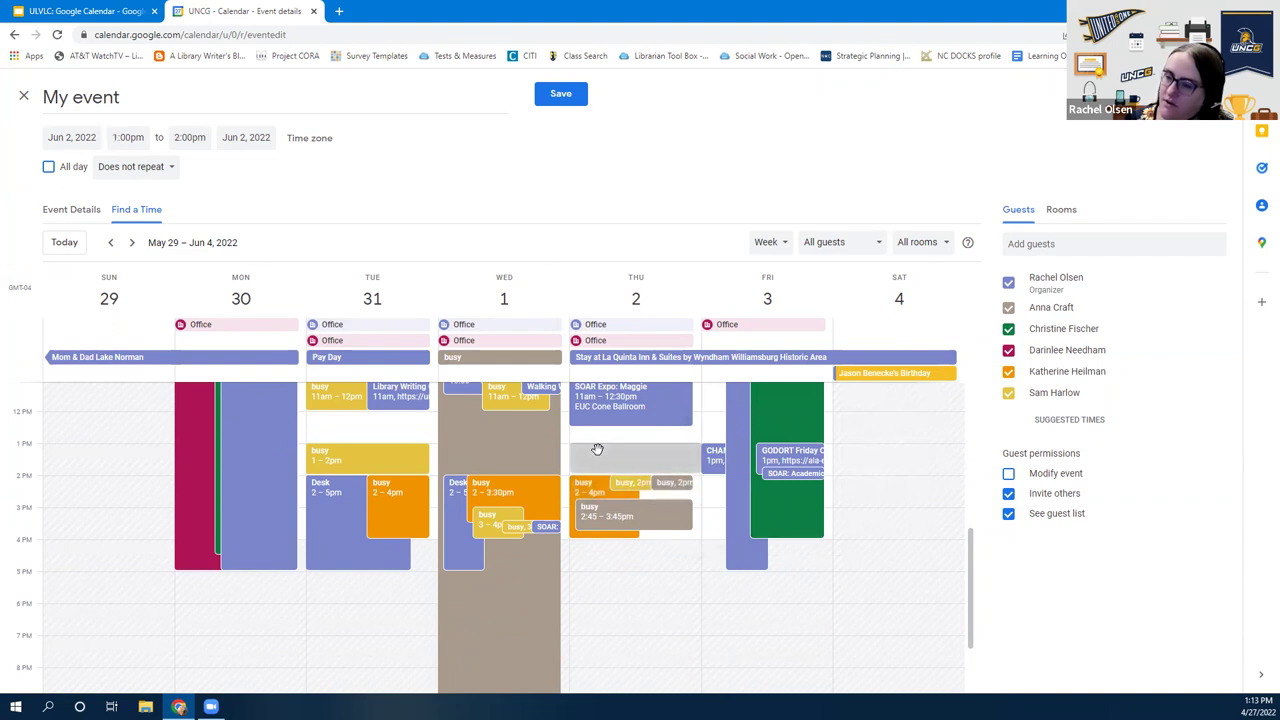
pyautogui.click(128, 137)
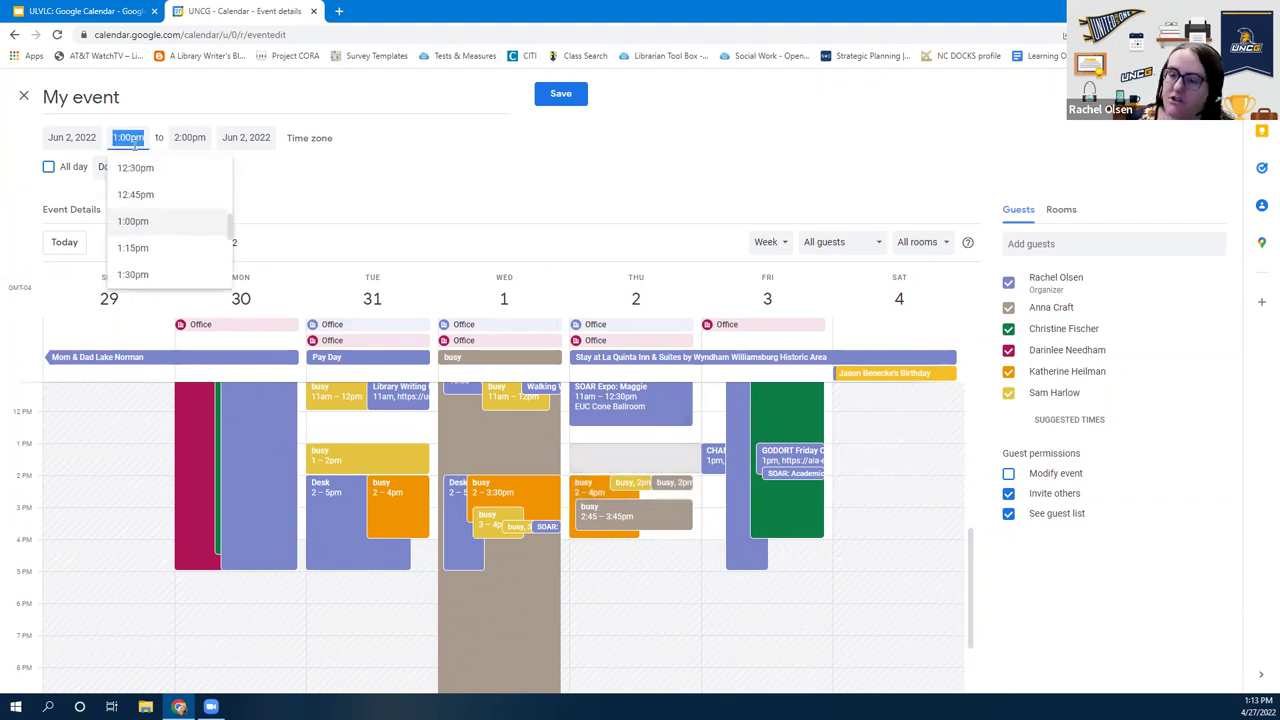
pyautogui.click(134, 220)
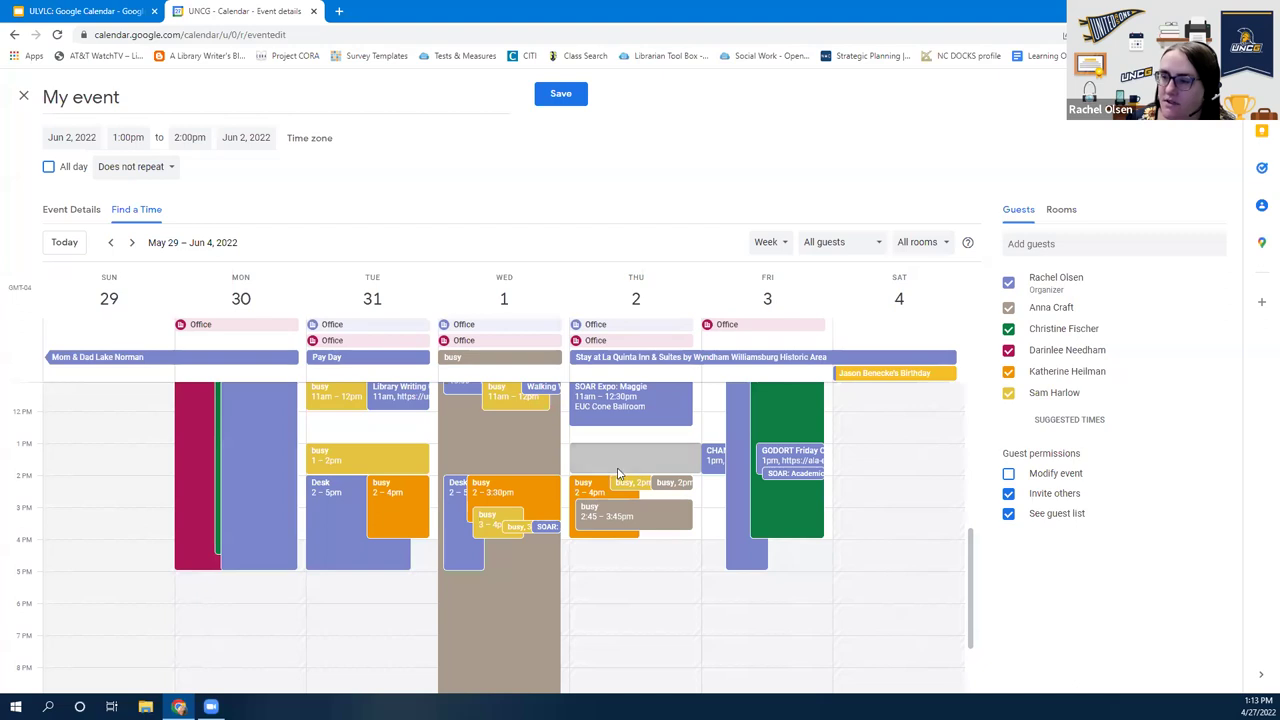
pyautogui.scroll(1, 612, 505)
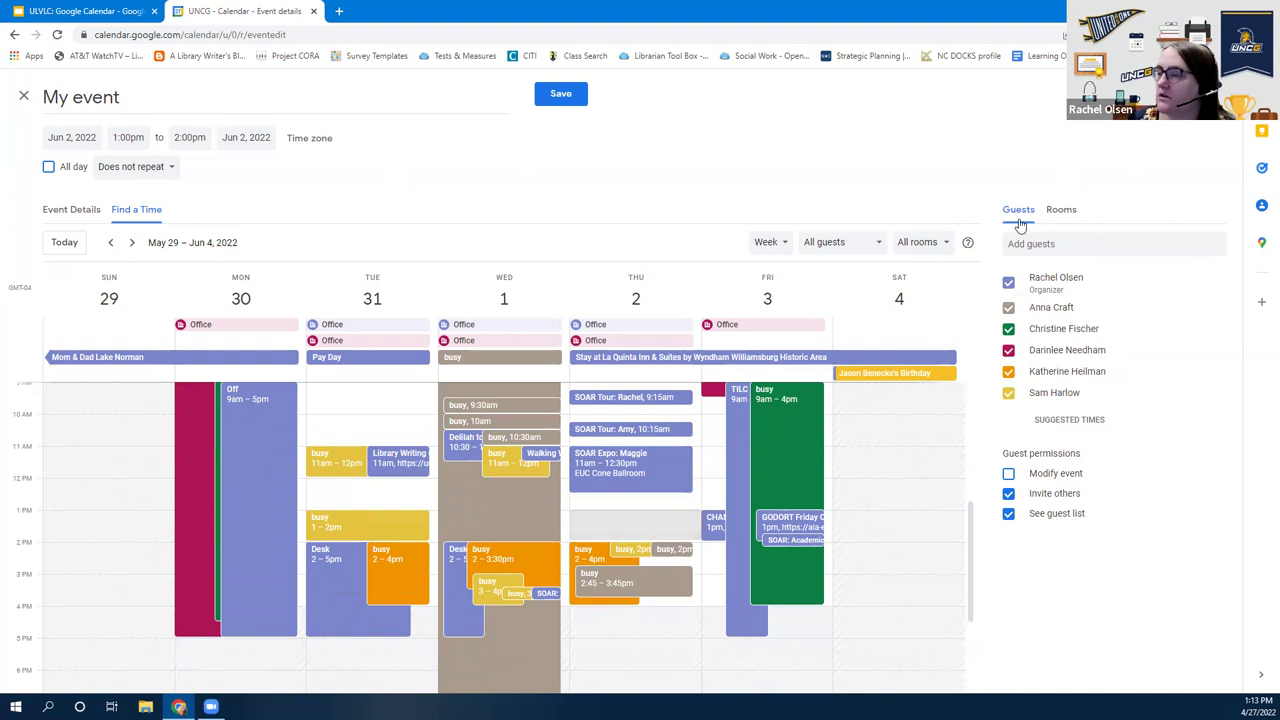
# Search Jackson Library rooms, keep Available rooms only, book Lib - 216 (capacity 28), then return to Guests
pyautogui.click(1060, 211)
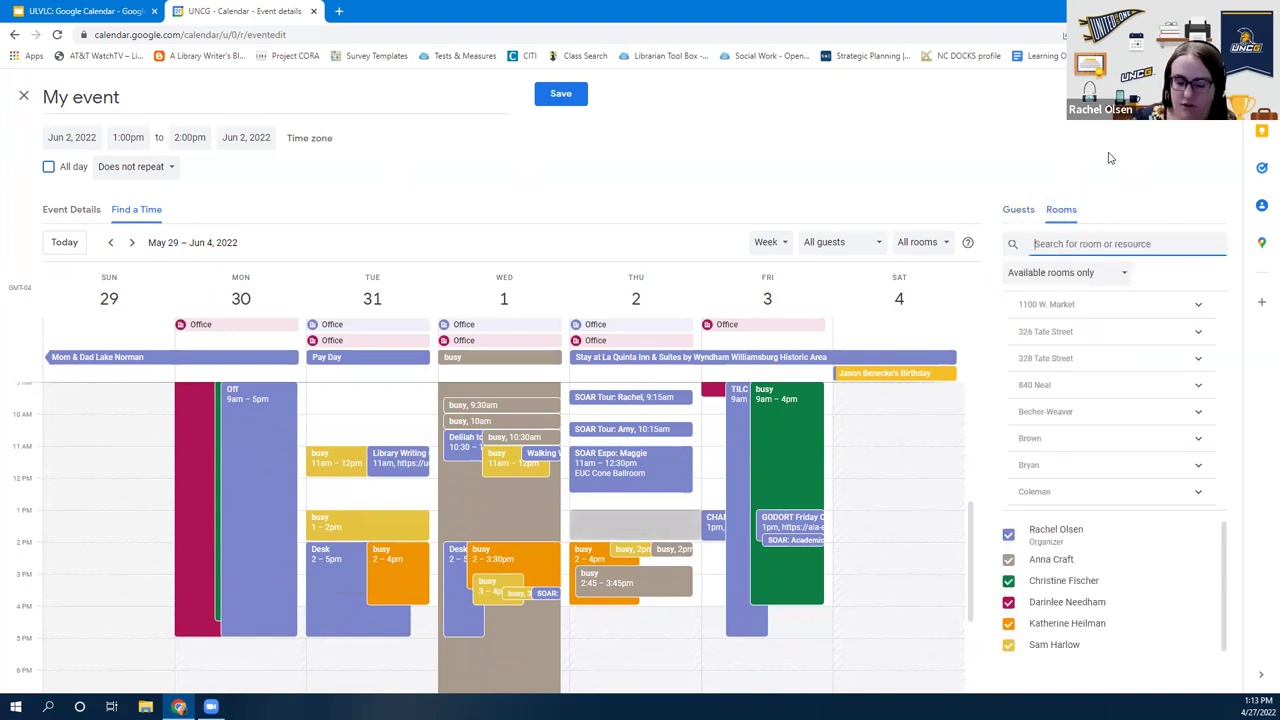
pyautogui.write('lackson')
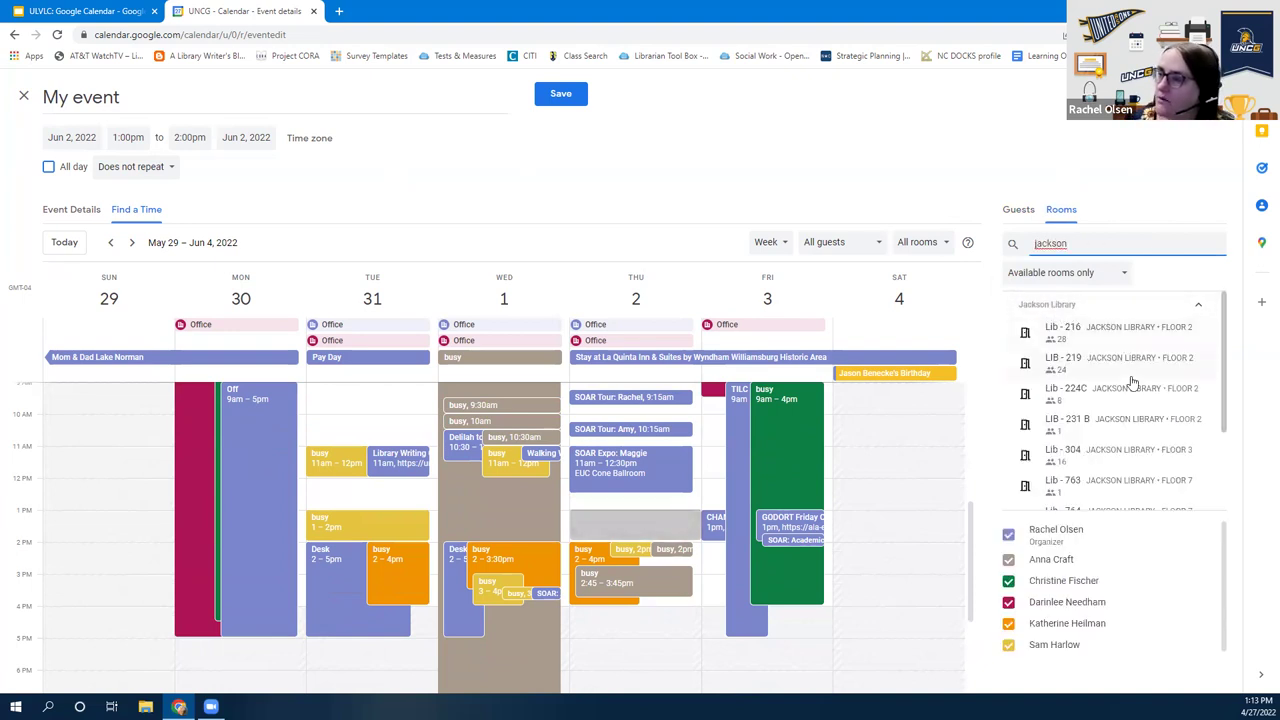
pyautogui.scroll(-2, 1134, 380)
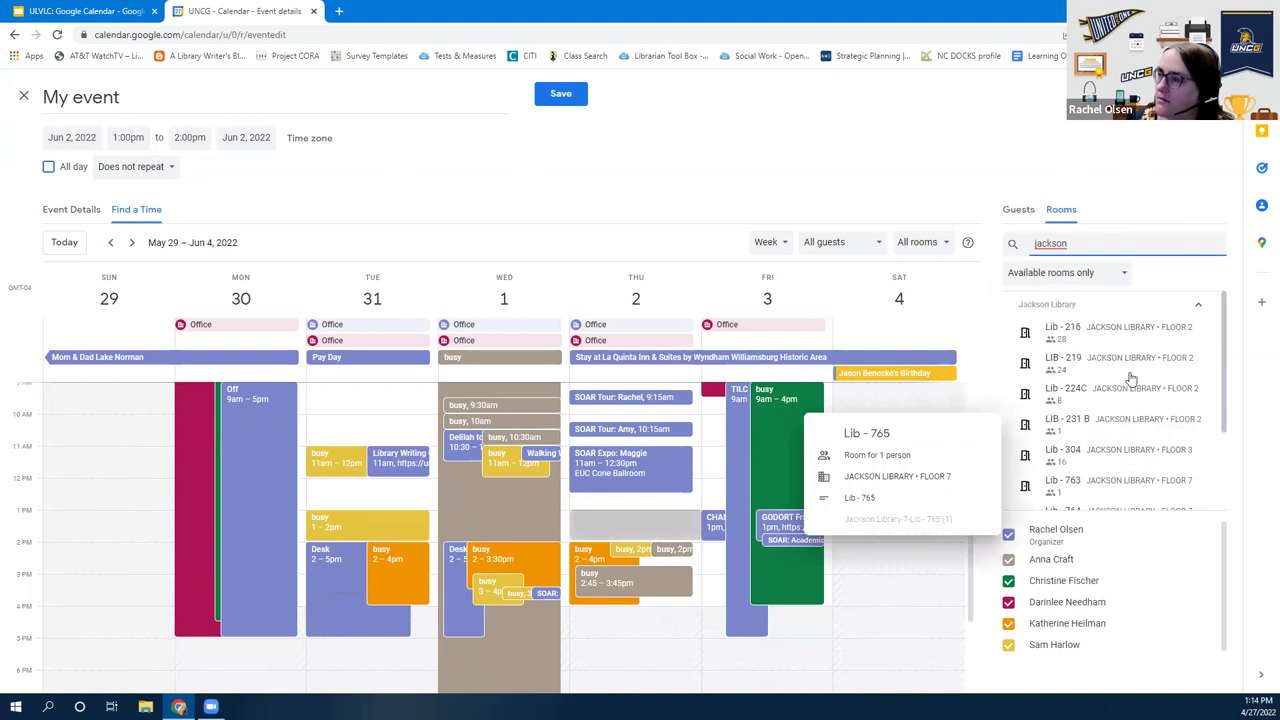
pyautogui.scroll(2, 1128, 374)
pyautogui.click(1058, 276)
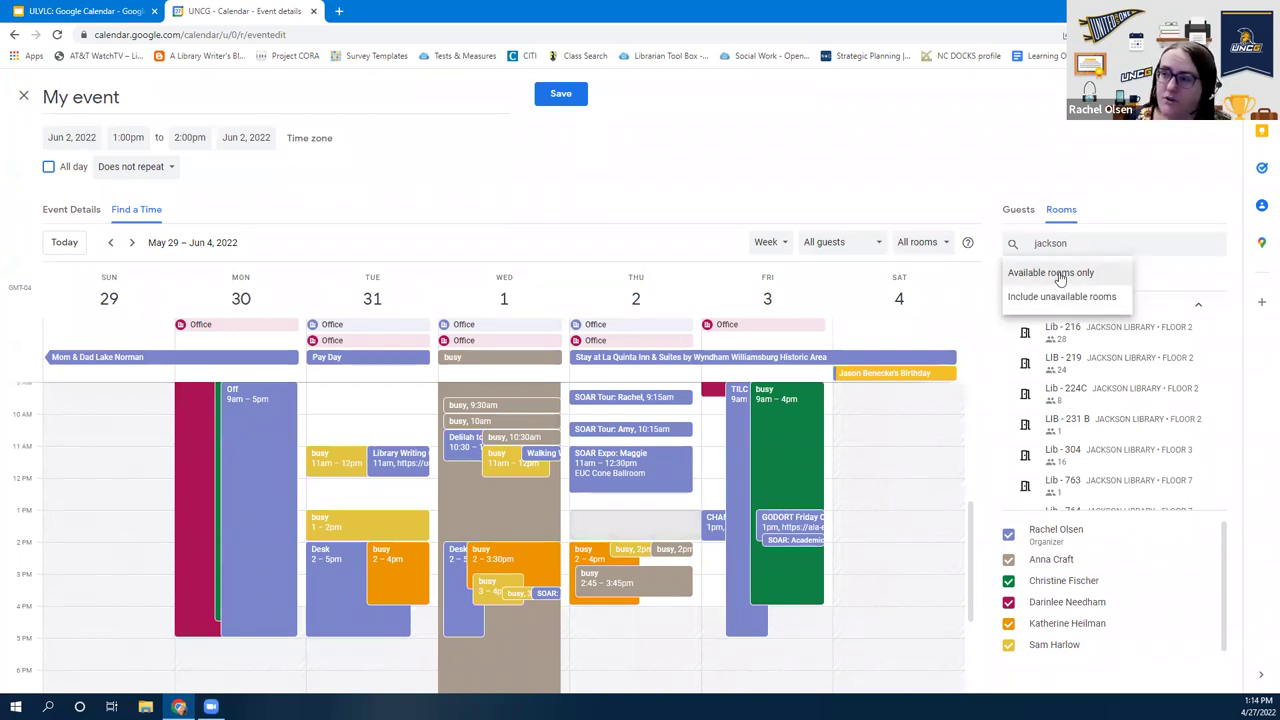
pyautogui.click(1058, 274)
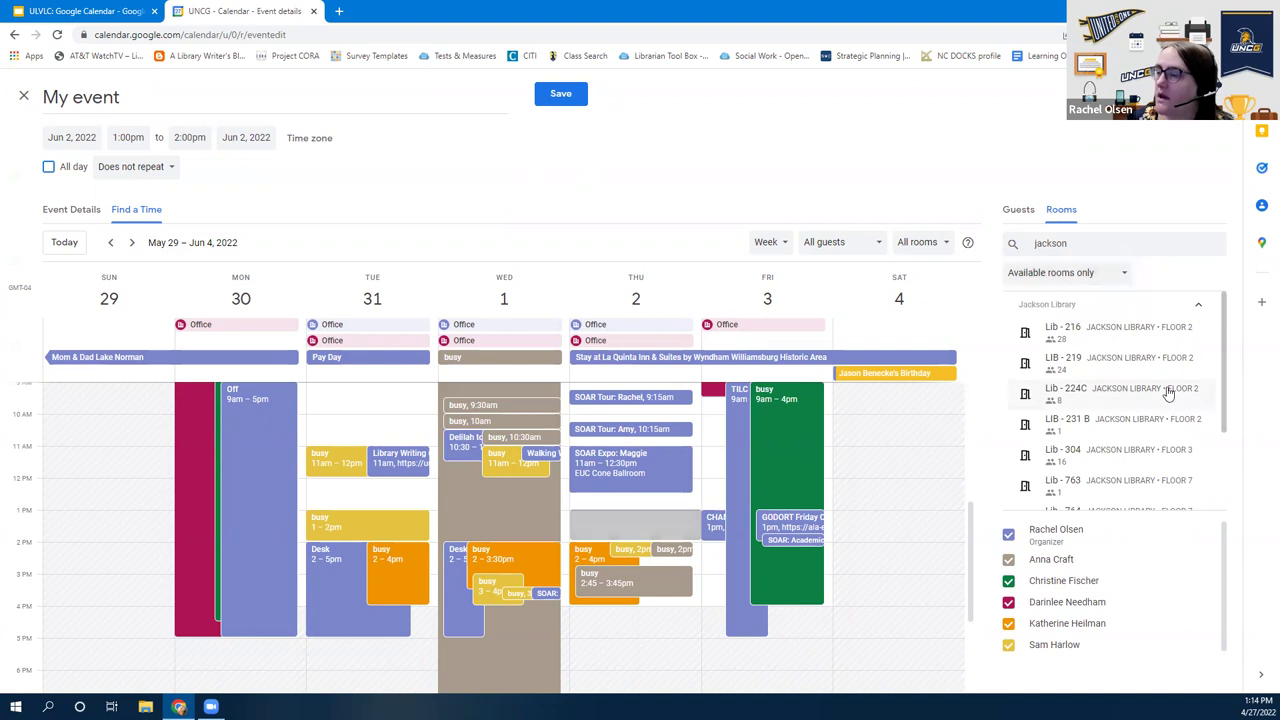
pyautogui.moveTo(1168, 392)
pyautogui.moveTo(1100, 335)
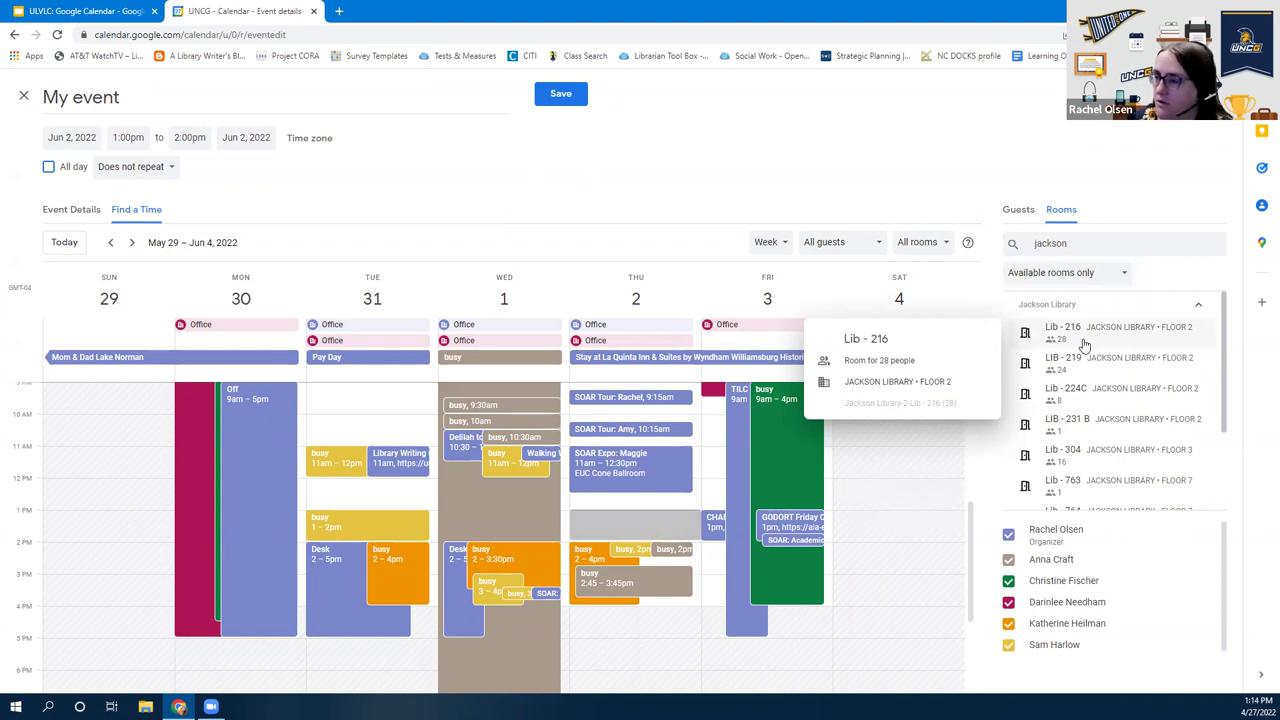
pyautogui.moveTo(1104, 368)
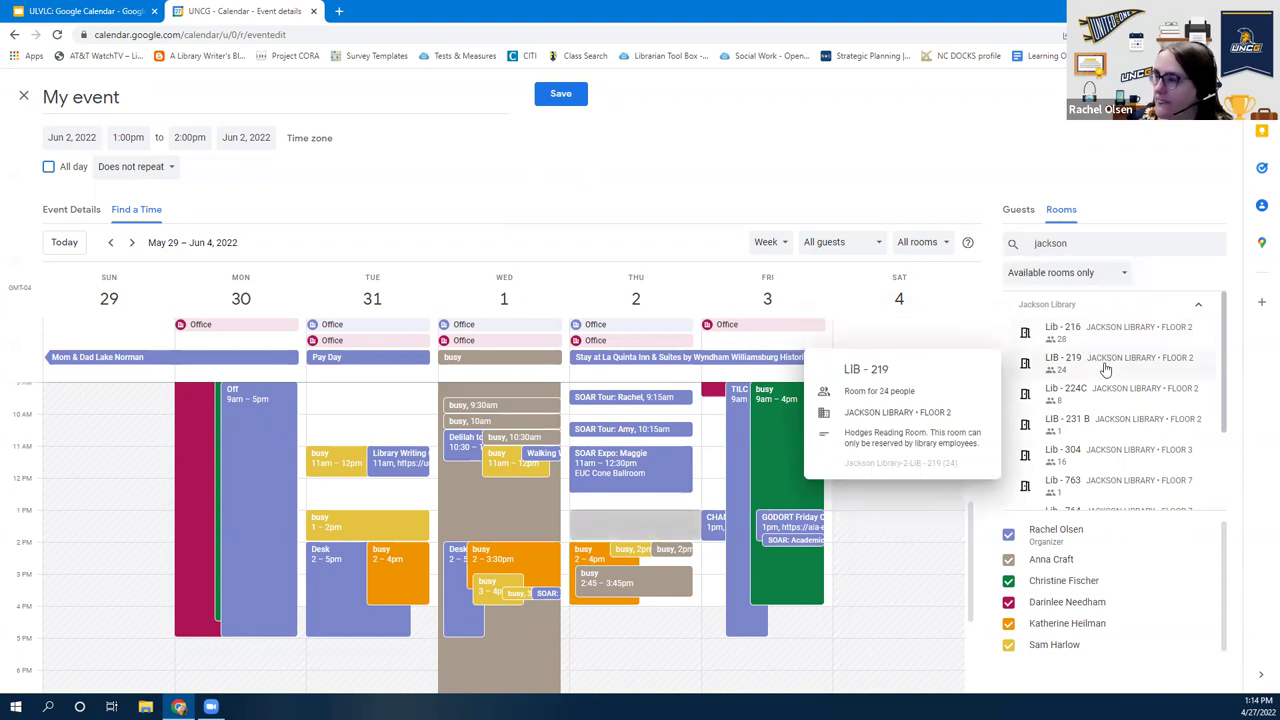
pyautogui.click(1050, 336)
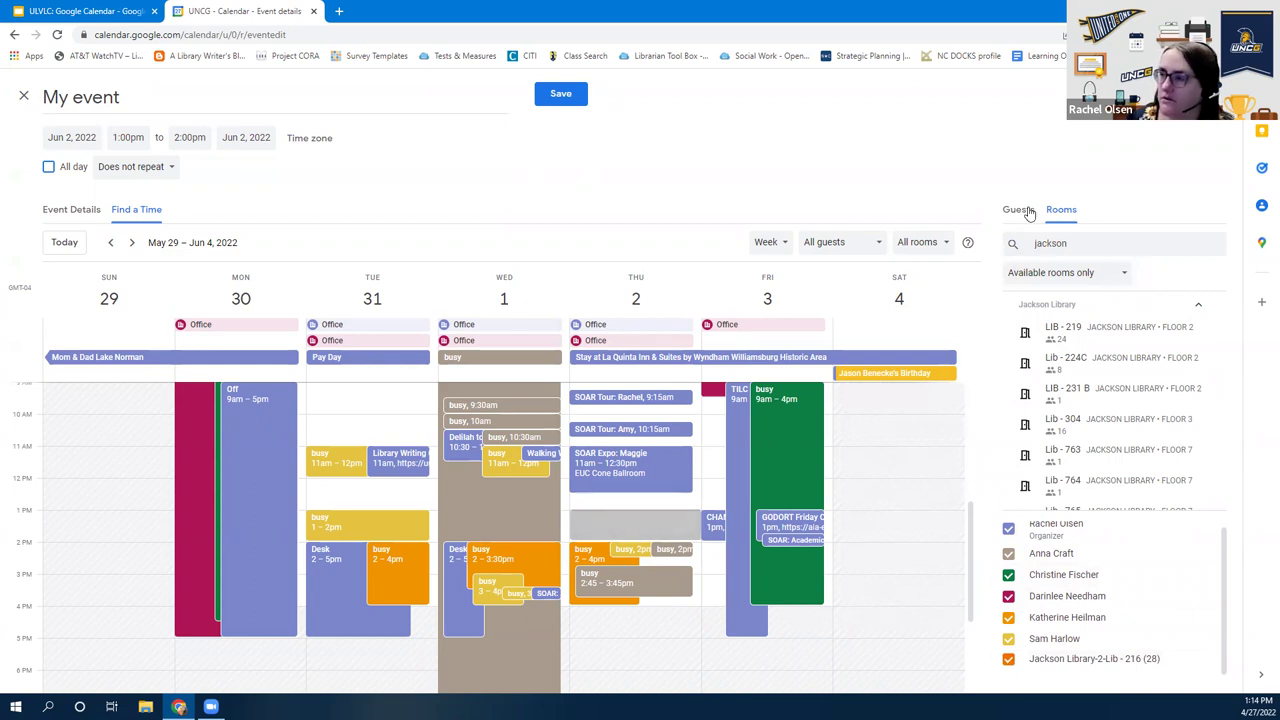
pyautogui.click(1029, 211)
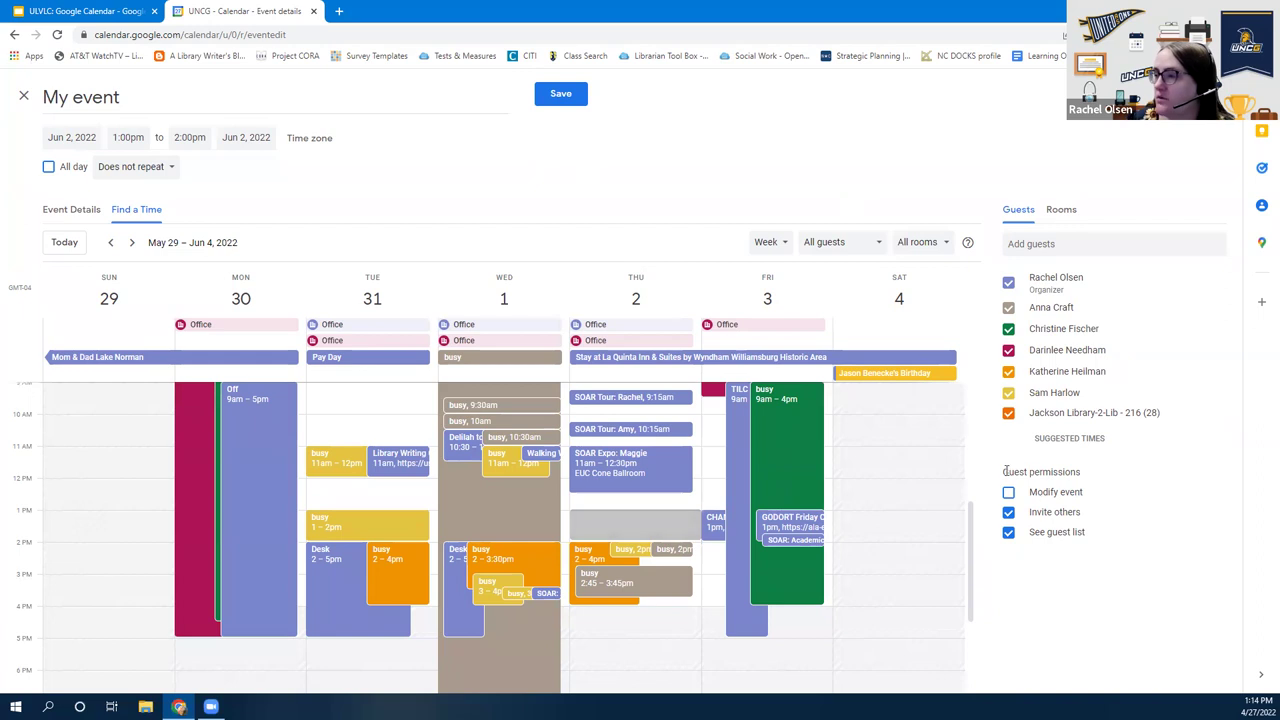
pyautogui.click(1008, 512)
pyautogui.click(1008, 512)
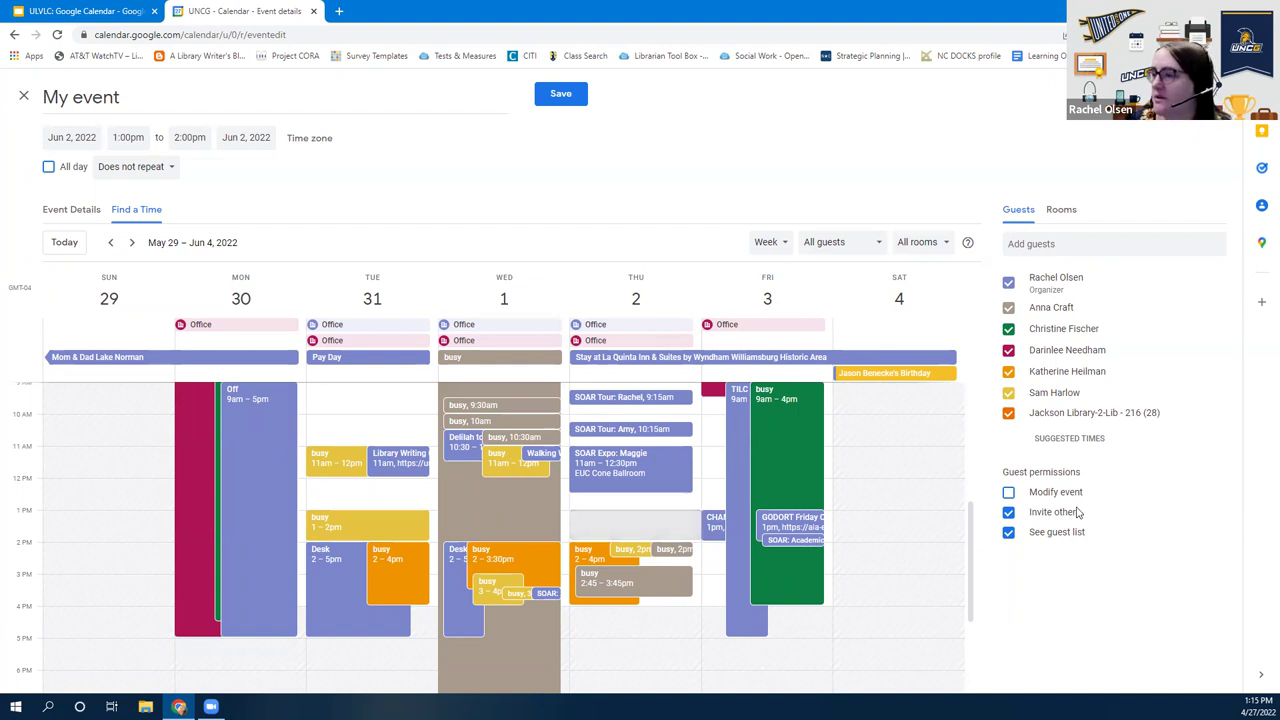
pyautogui.click(1008, 493)
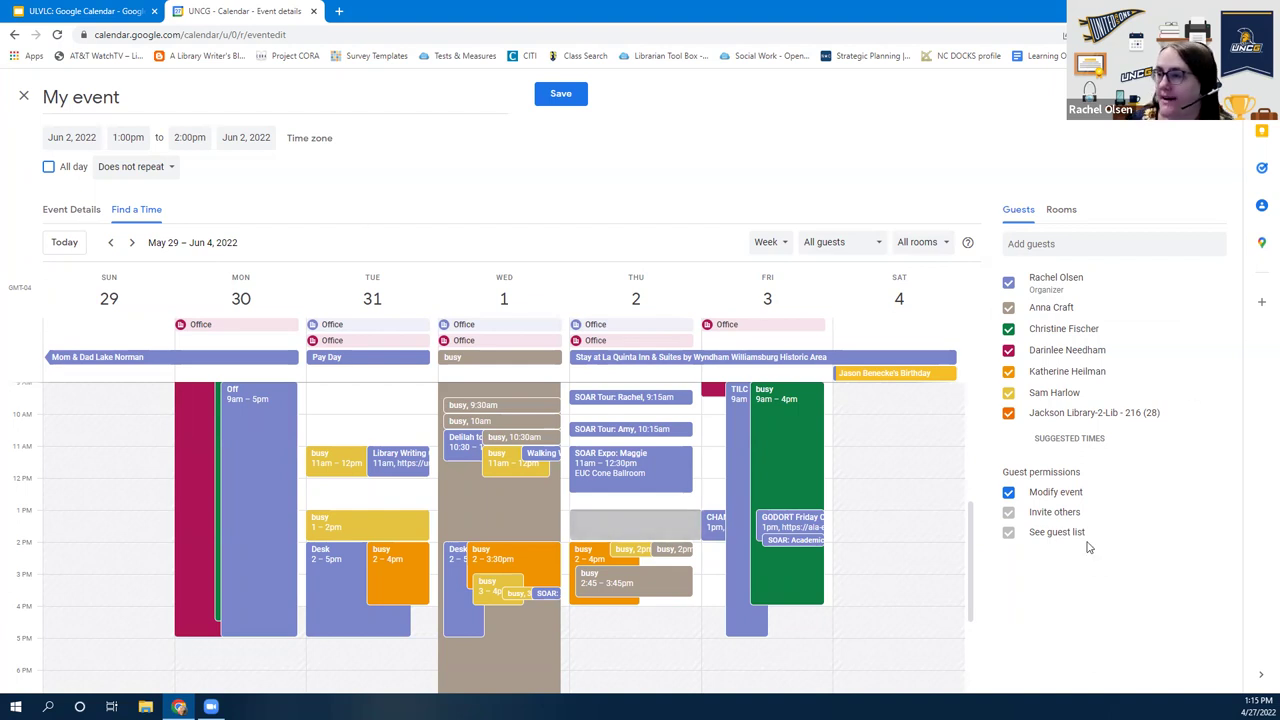
pyautogui.click(1009, 493)
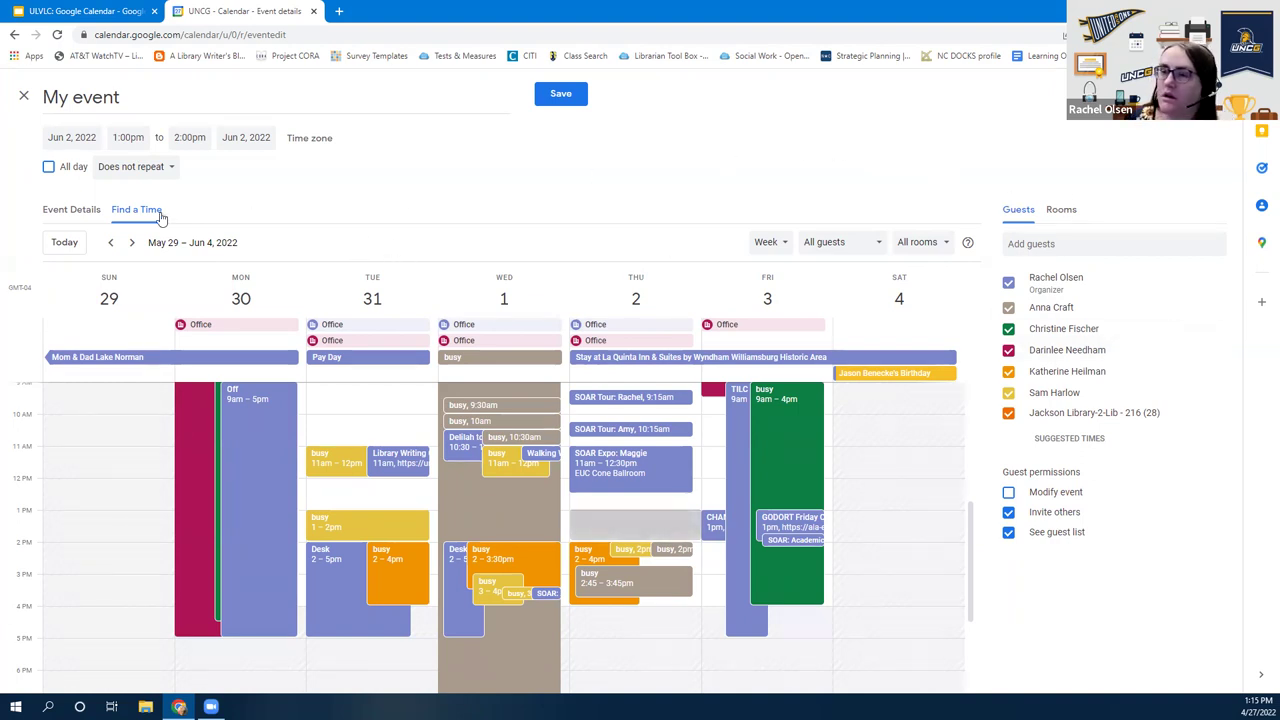
# Replace the title 'My event' with 'Important meeting about pizza toppings'
pyautogui.click(64, 209)
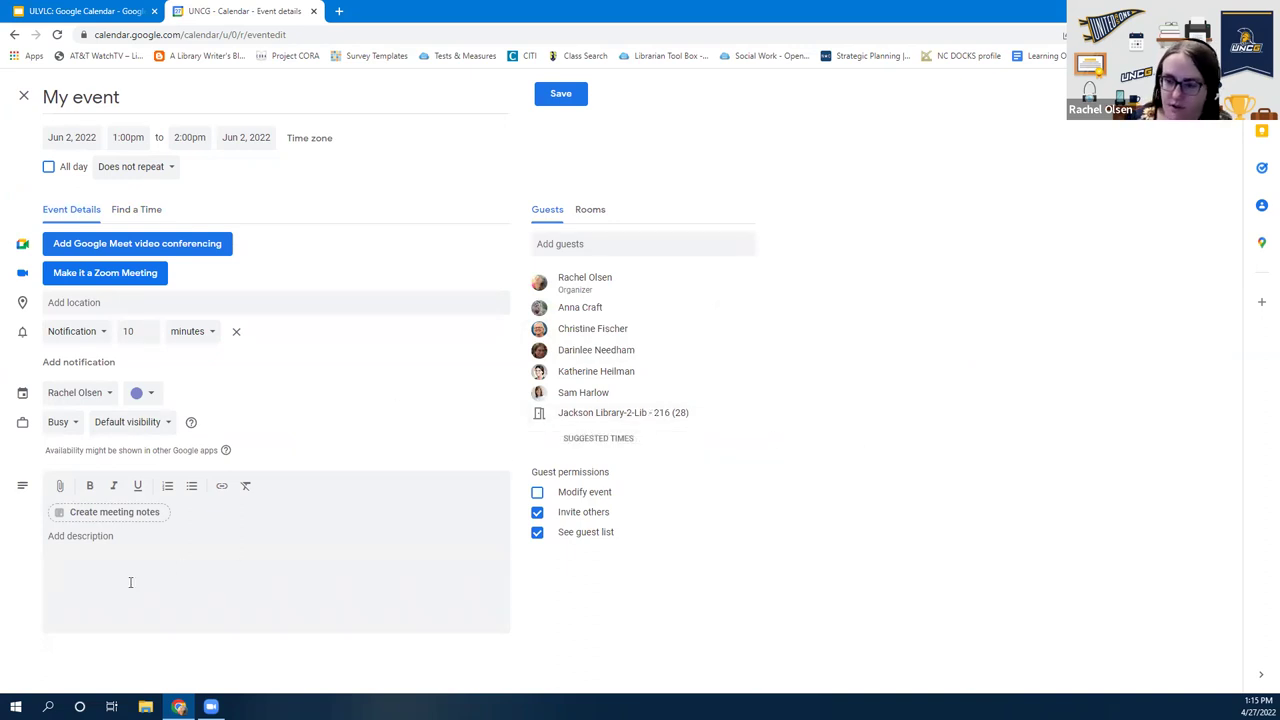
pyautogui.click(132, 94)
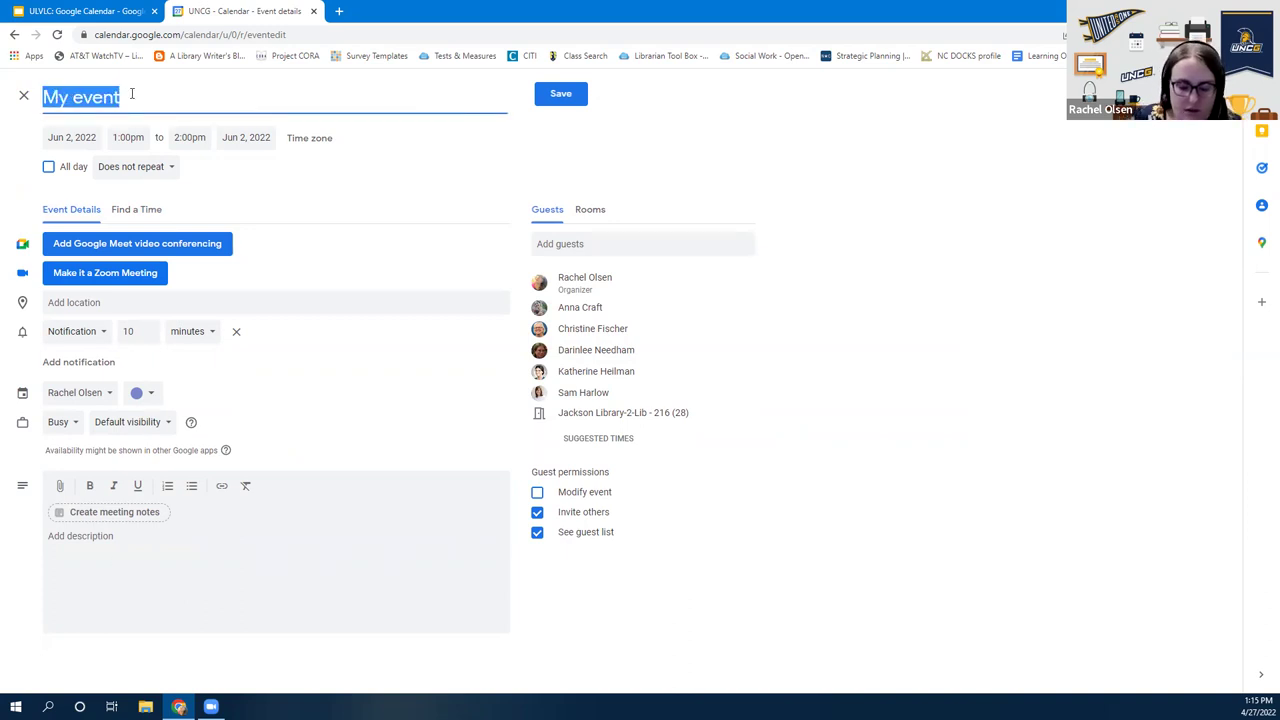
pyautogui.write('Important meeting about pizza topi')
pyautogui.write('ings')
pyautogui.click(96, 535)
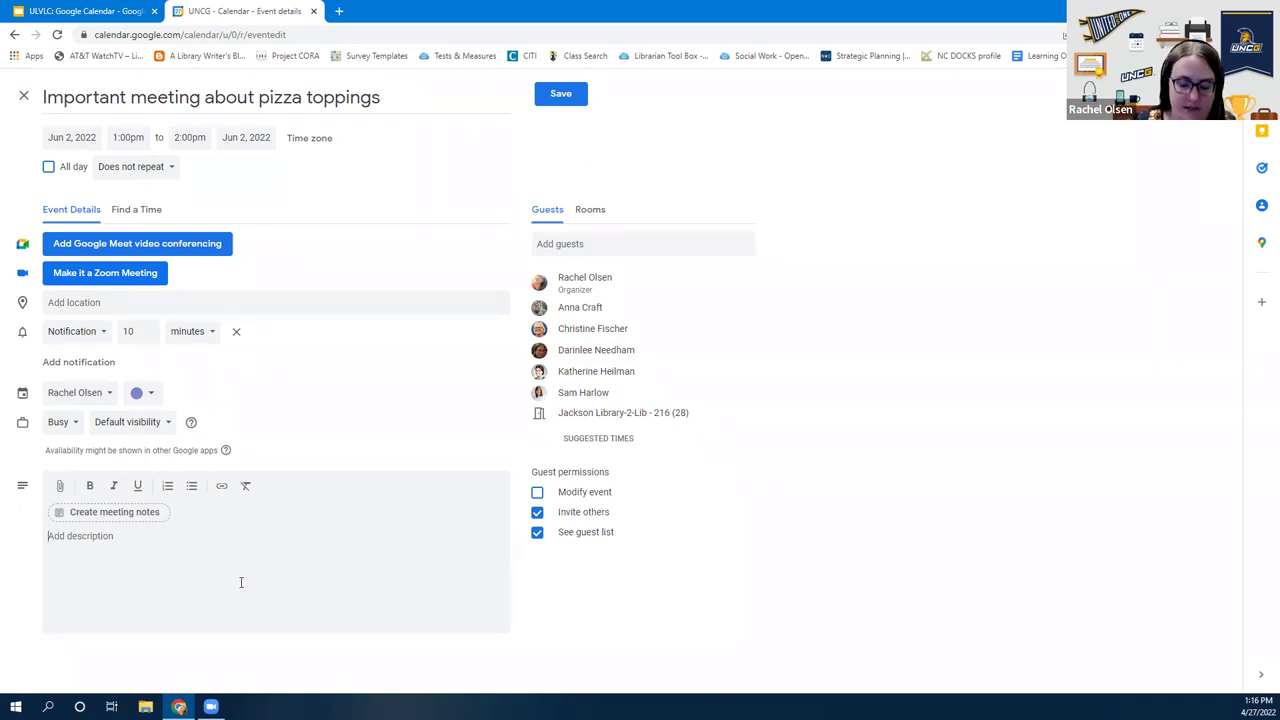
# Write the description 'We'll talk about which pizza toppings are best. There ARE wrong answers.'
pyautogui.click(241, 582)
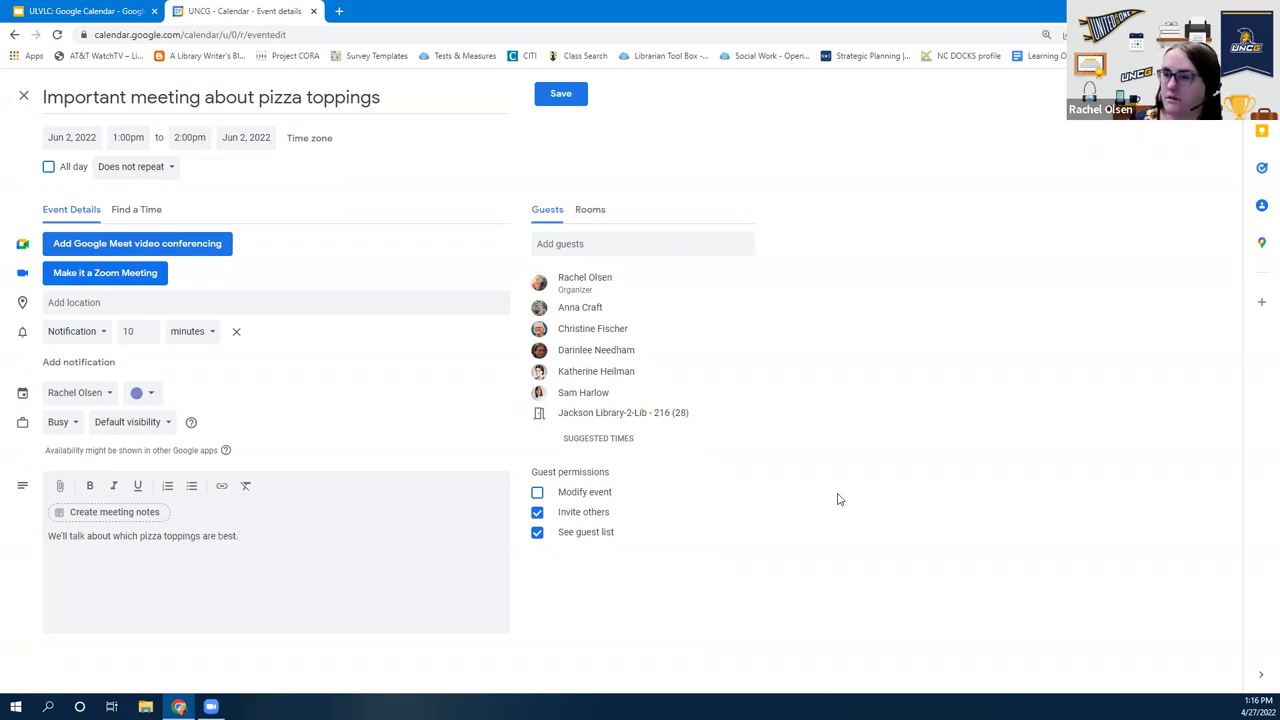
pyautogui.hotkey('ctrl', '+')
pyautogui.hotkey('ctrl', '+')
pyautogui.hotkey('ctrl', '+')
pyautogui.scroll(-2, 477, 577)
pyautogui.click(437, 568)
pyautogui.write('There ARE wrong answers.')
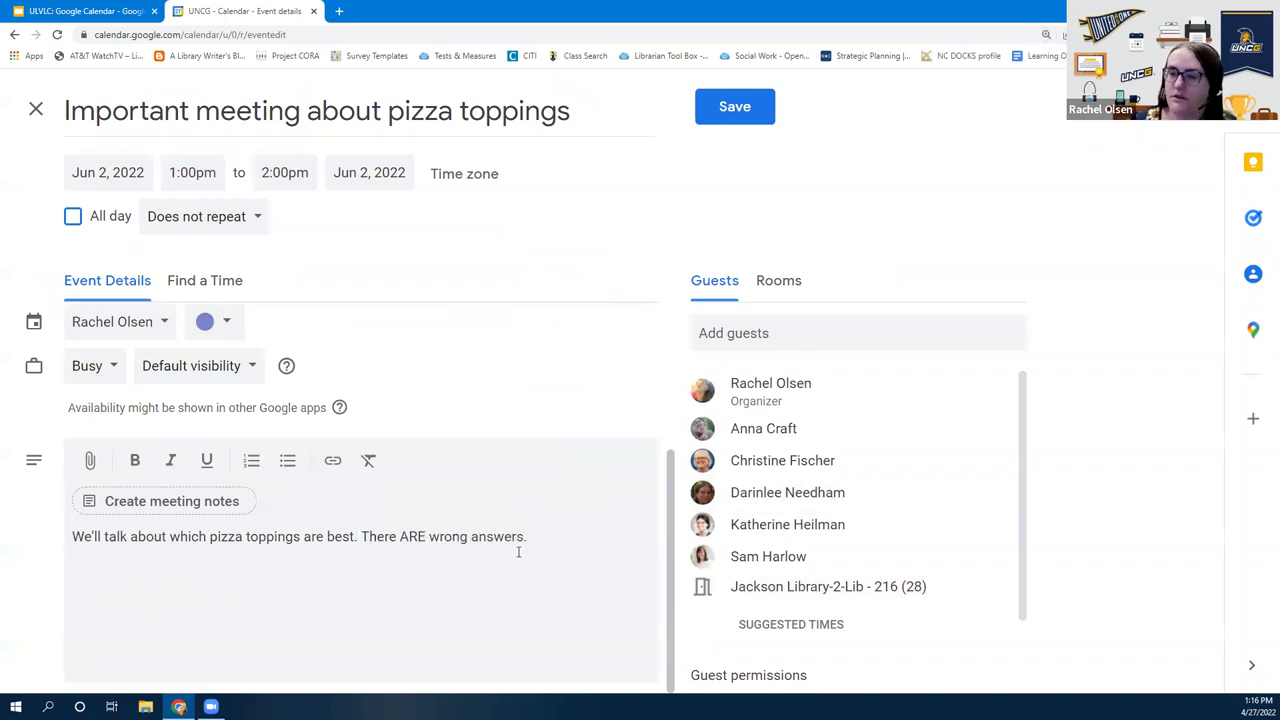
# Make the whole description line bold, italic and underlined
pyautogui.doubleClick(410, 537)
pyautogui.click(424, 538)
pyautogui.tripleClick(410, 541)
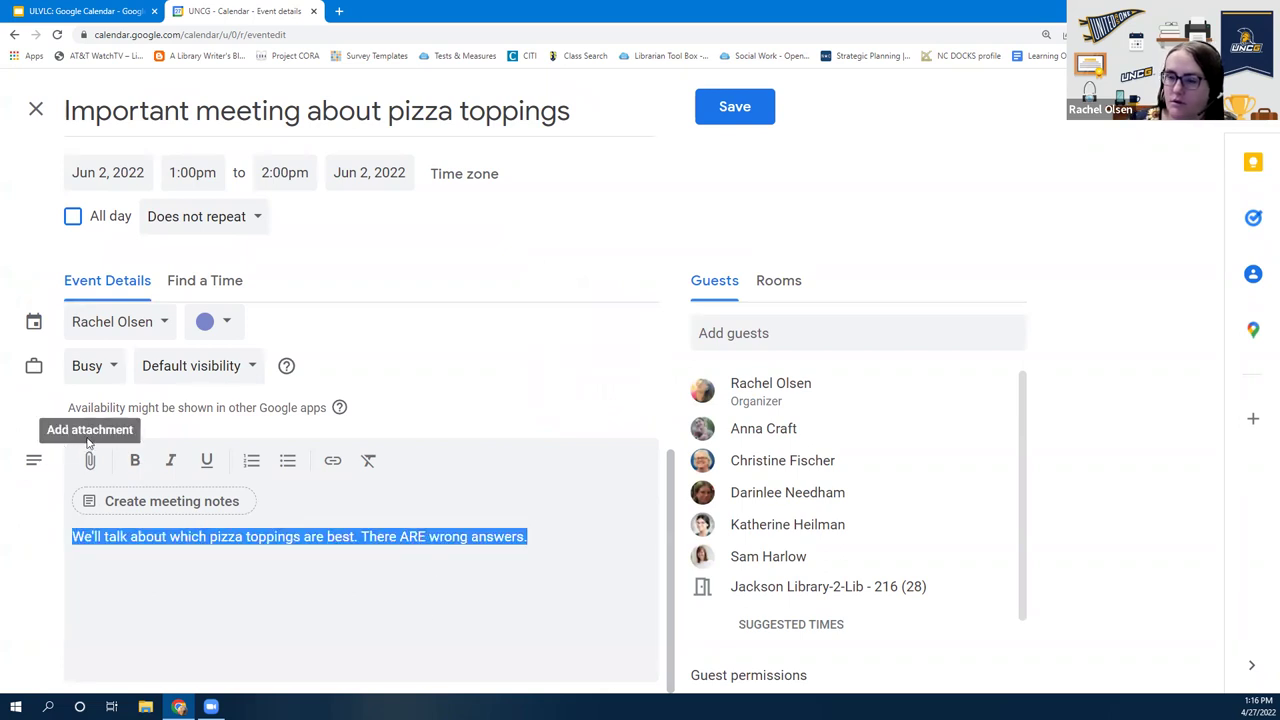
pyautogui.click(135, 460)
pyautogui.click(171, 460)
pyautogui.click(206, 462)
pyautogui.click(564, 563)
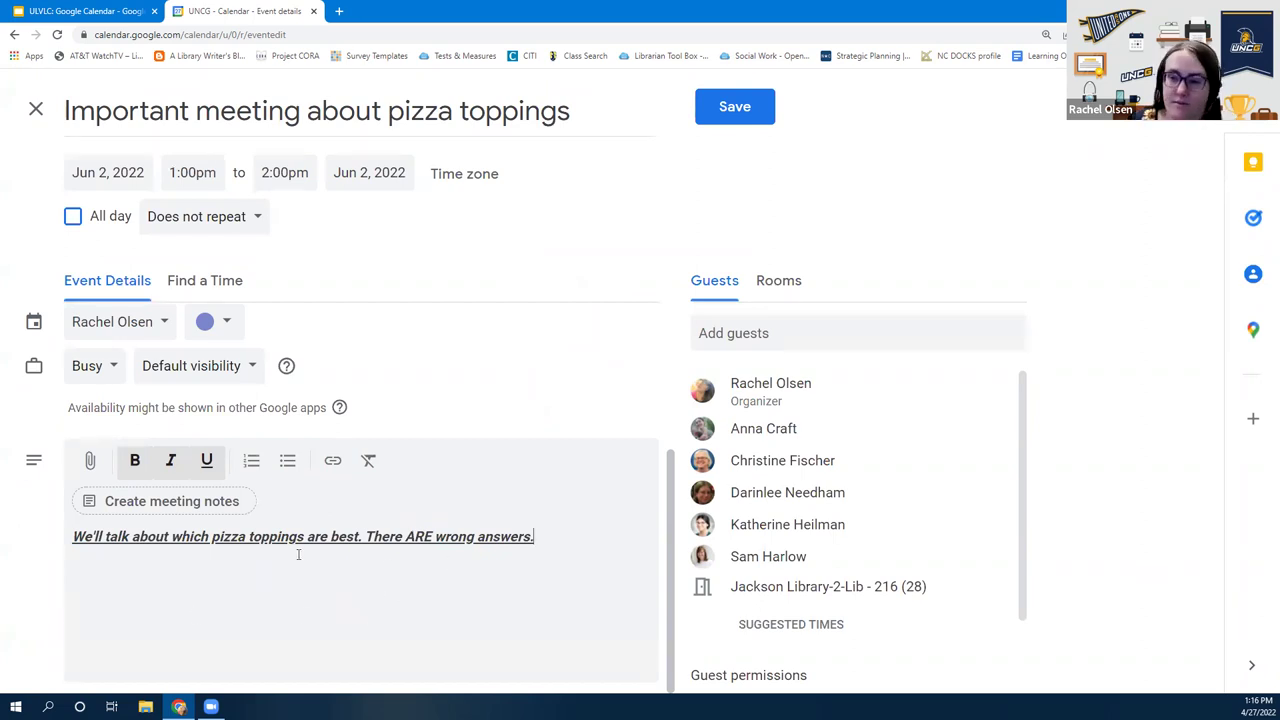
# Explore the Drive picker's Upload option, then return to the Recent Drive files
pyautogui.click(88, 462)
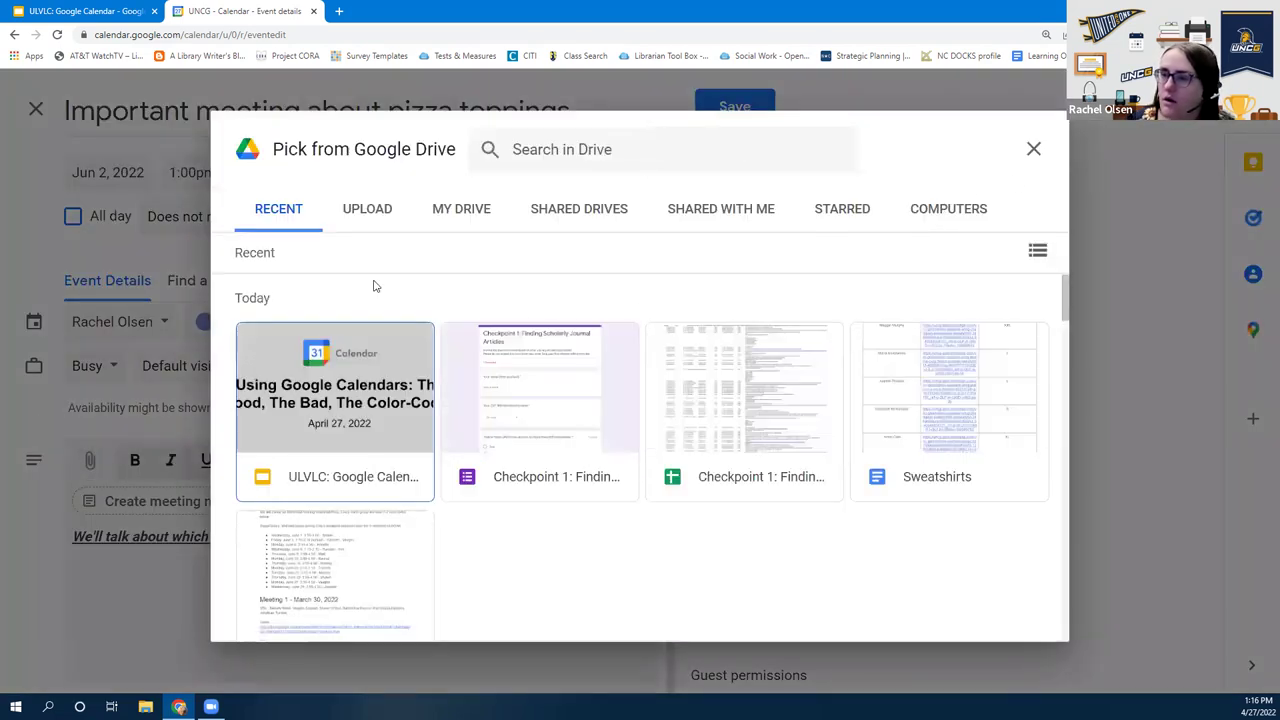
pyautogui.click(1033, 148)
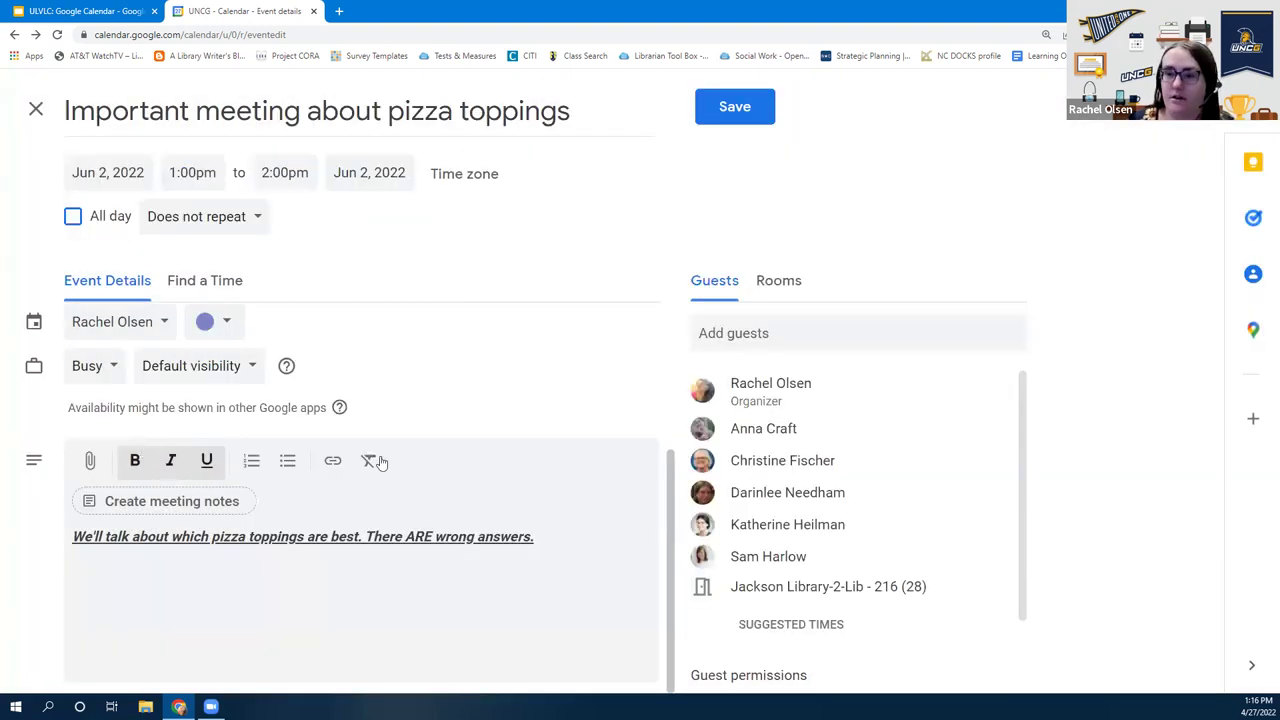
pyautogui.click(89, 461)
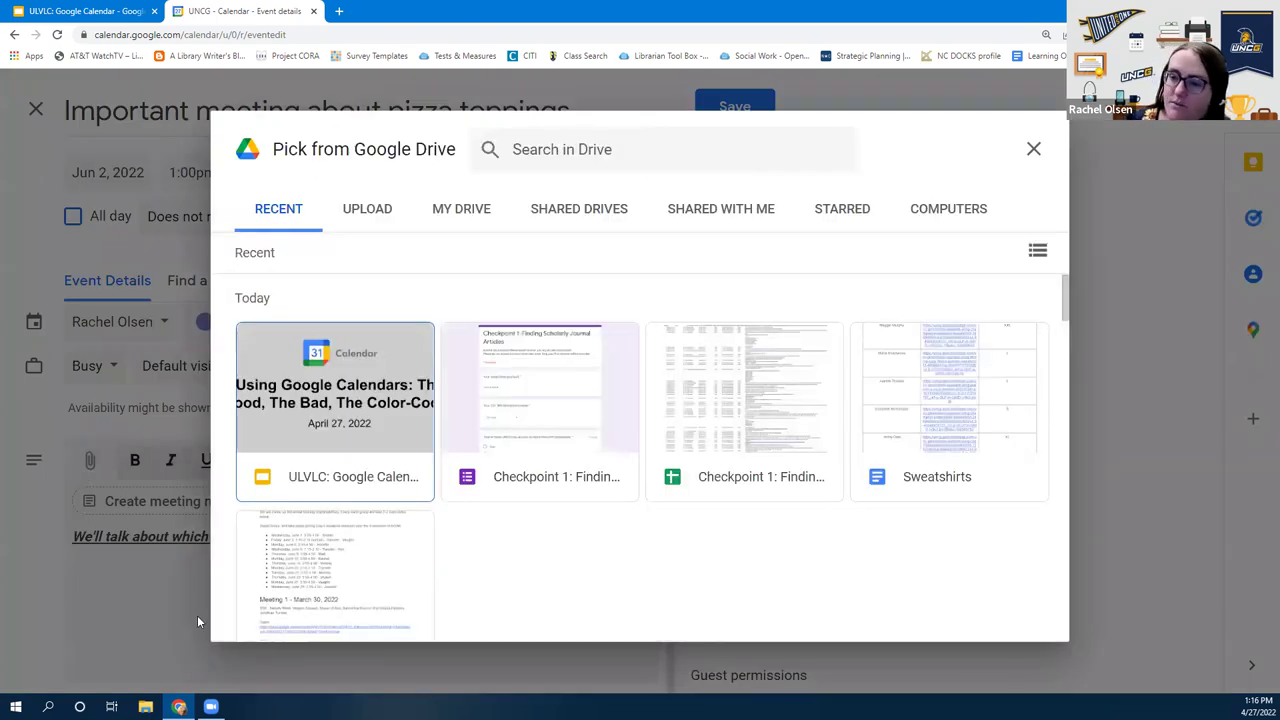
pyautogui.click(365, 212)
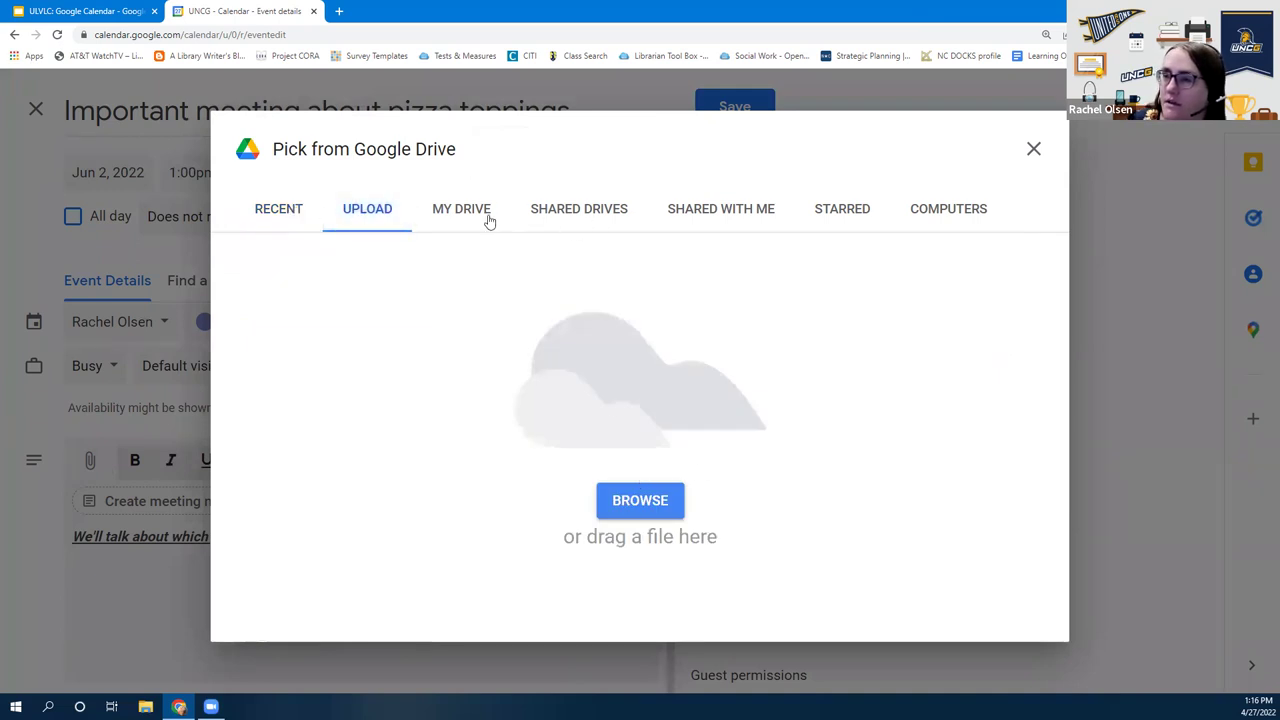
pyautogui.click(652, 508)
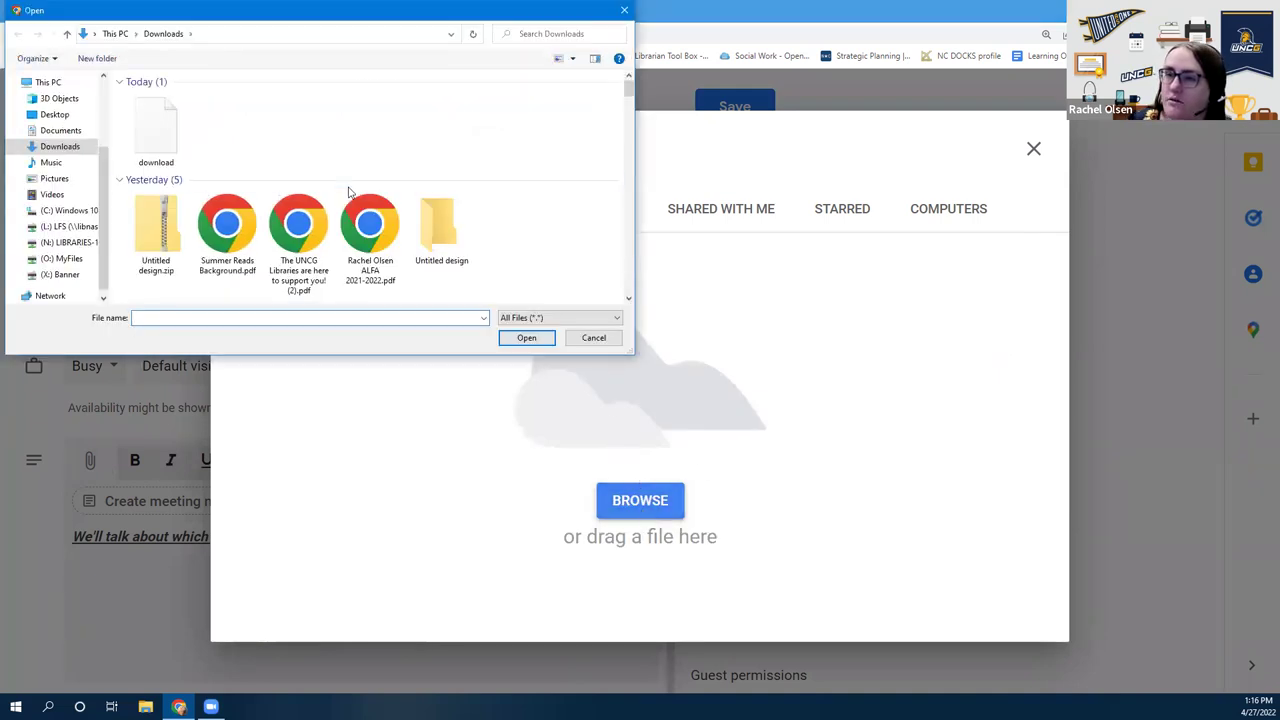
pyautogui.scroll(-3, 370, 215)
pyautogui.scroll(3, 380, 220)
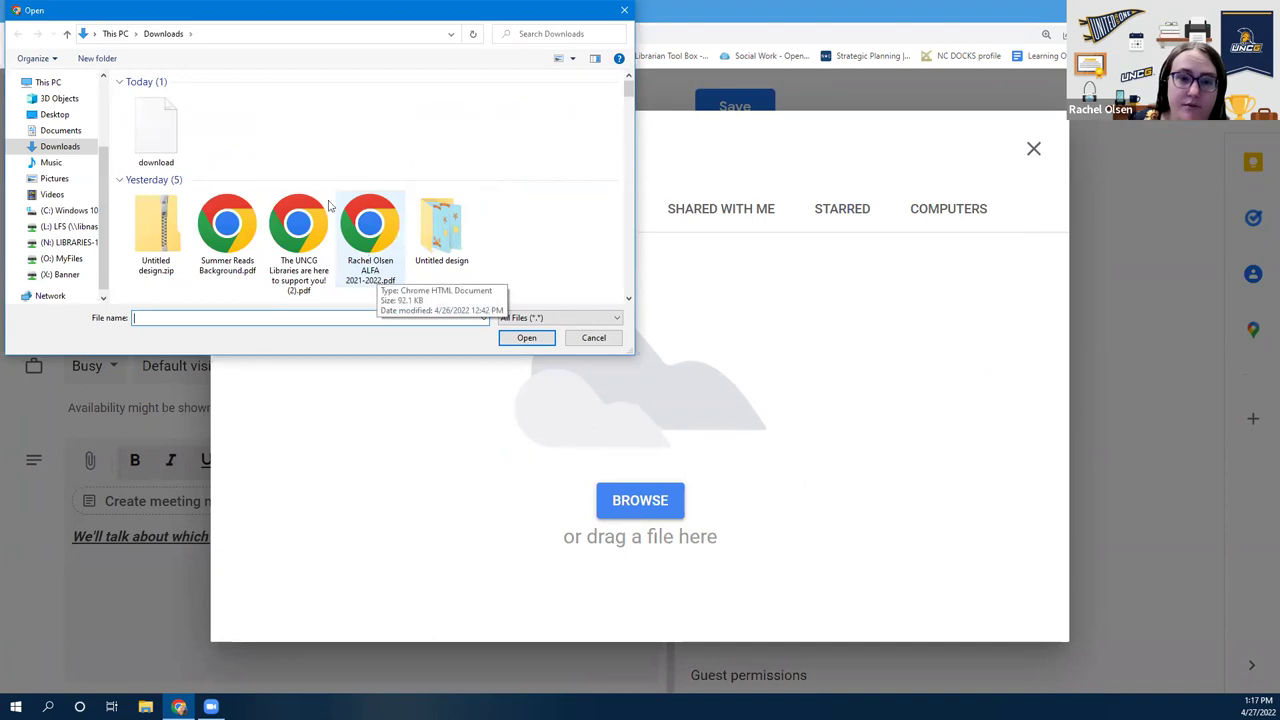
pyautogui.click(592, 338)
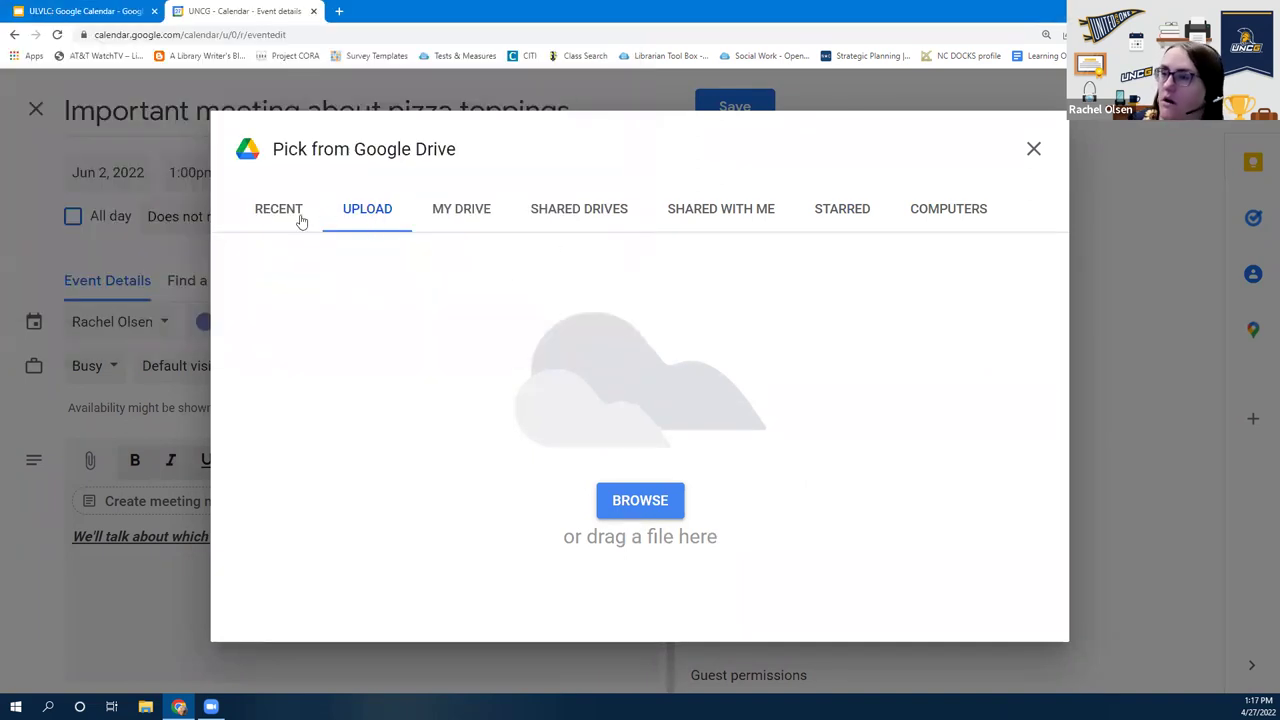
pyautogui.click(286, 220)
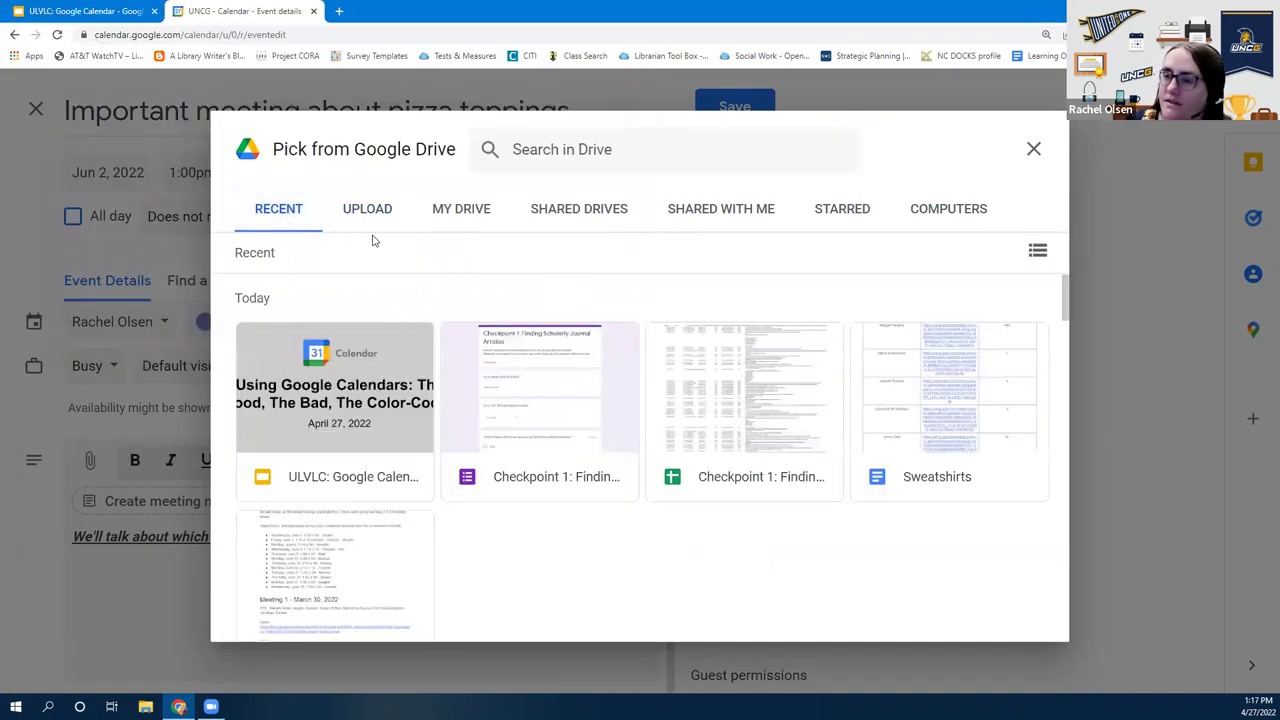
pyautogui.scroll(-1, 455, 400)
pyautogui.scroll(-3, 453, 400)
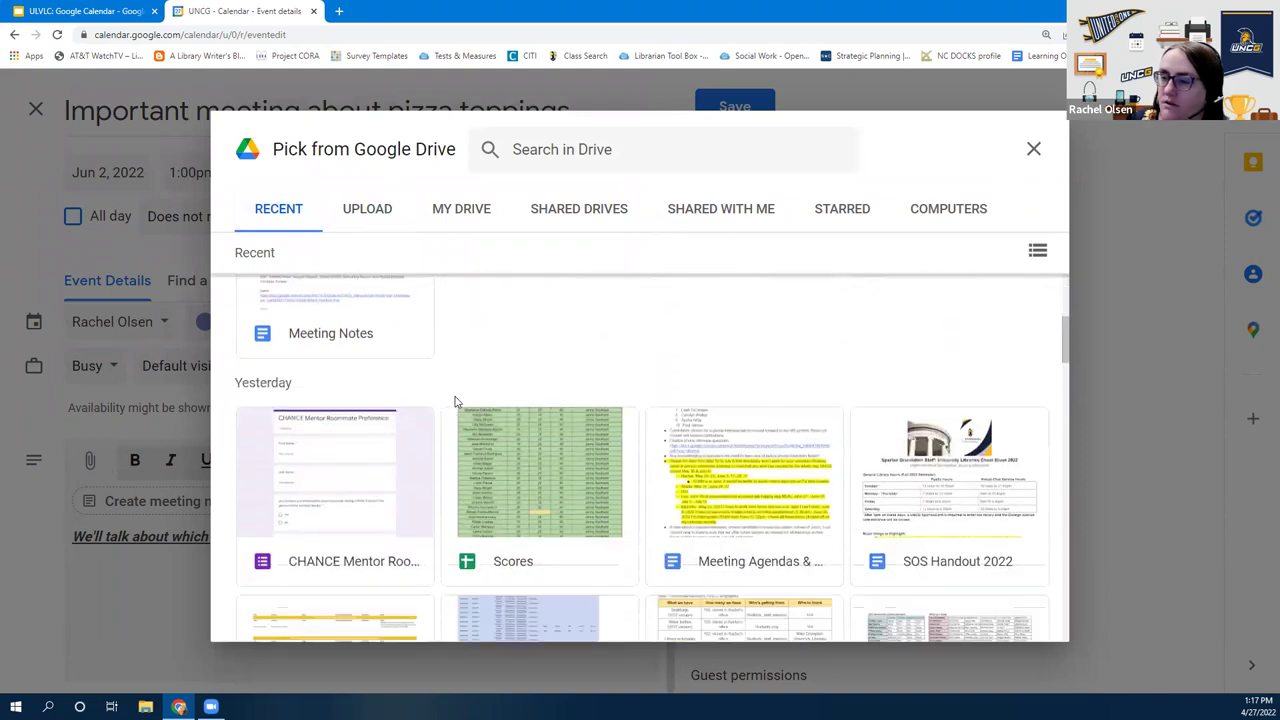
pyautogui.scroll(5, 430, 440)
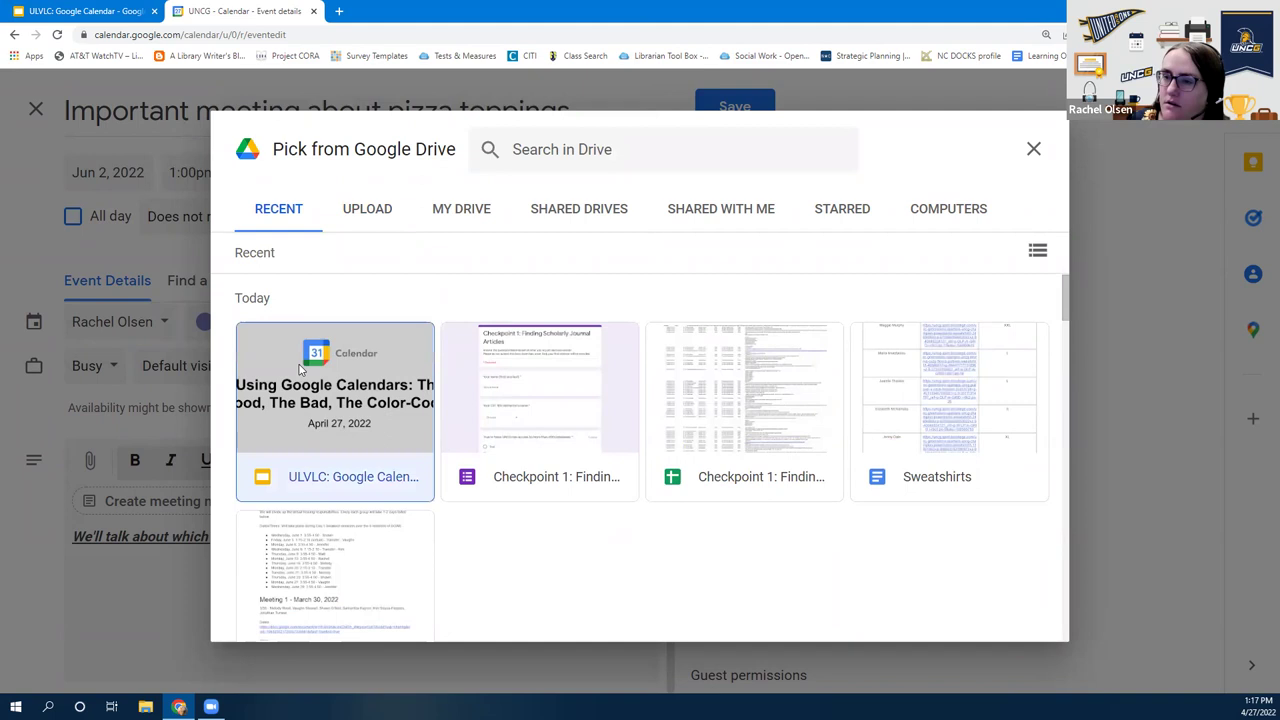
# Insert the ULVLC: Google Calendar presentation from Recent as the event's attachment
pyautogui.click(300, 370)
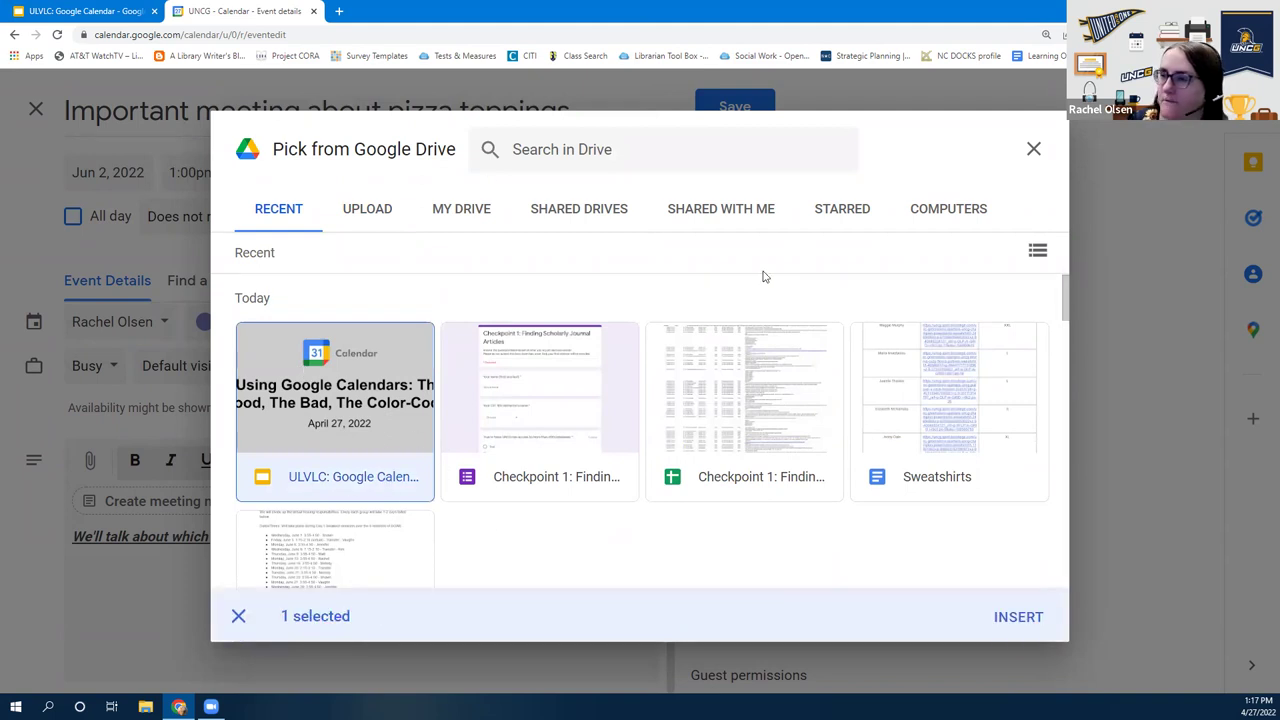
pyautogui.click(477, 212)
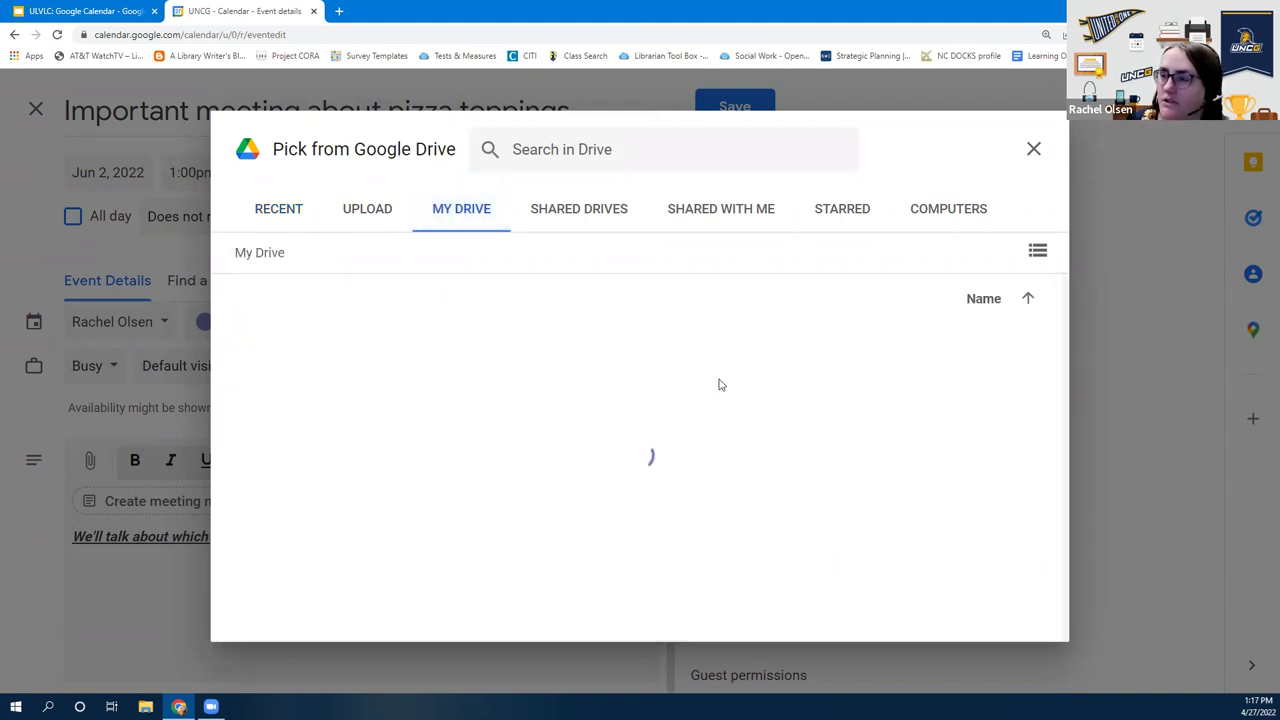
pyautogui.scroll(-3, 687, 388)
pyautogui.scroll(-2, 651, 449)
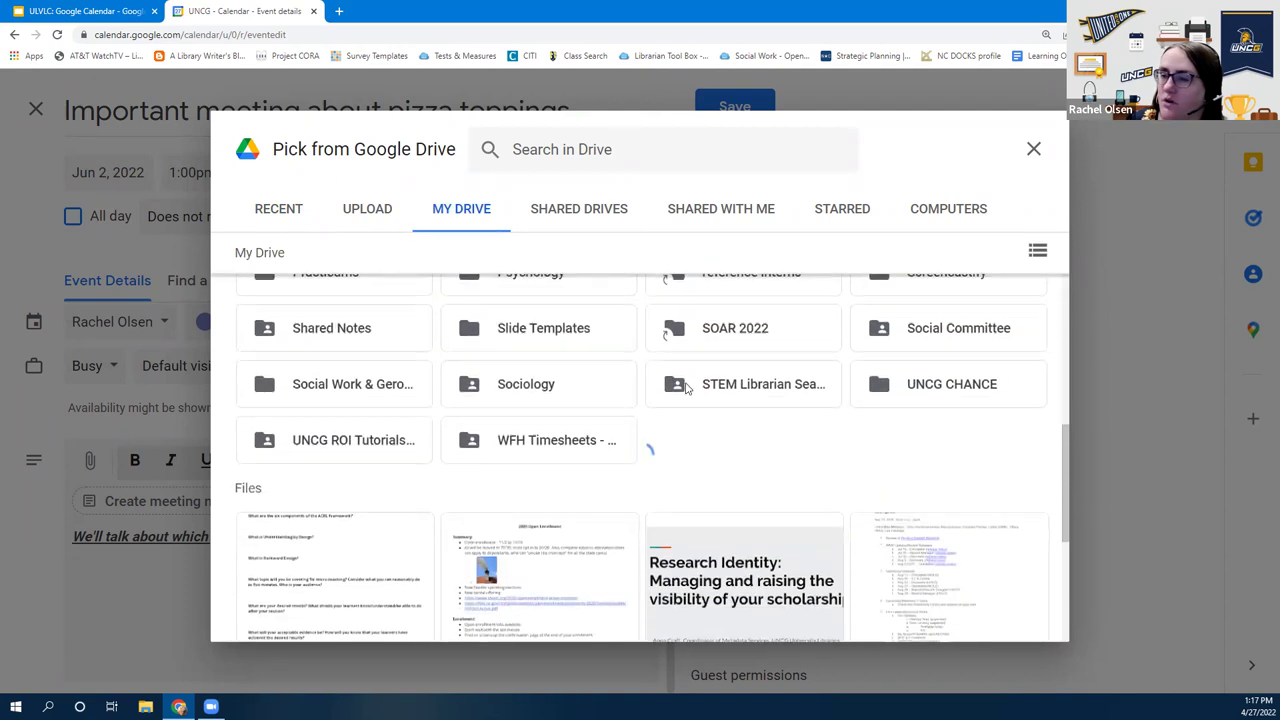
pyautogui.scroll(5, 680, 391)
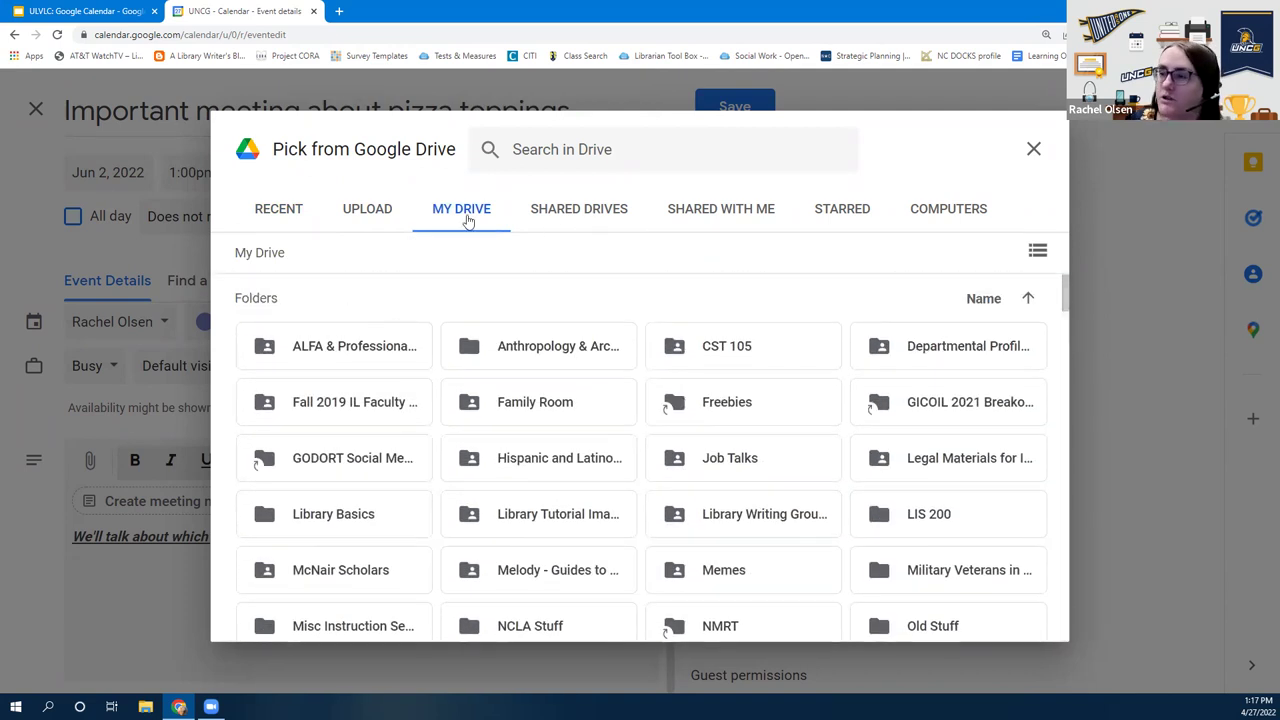
pyautogui.click(374, 215)
pyautogui.click(268, 217)
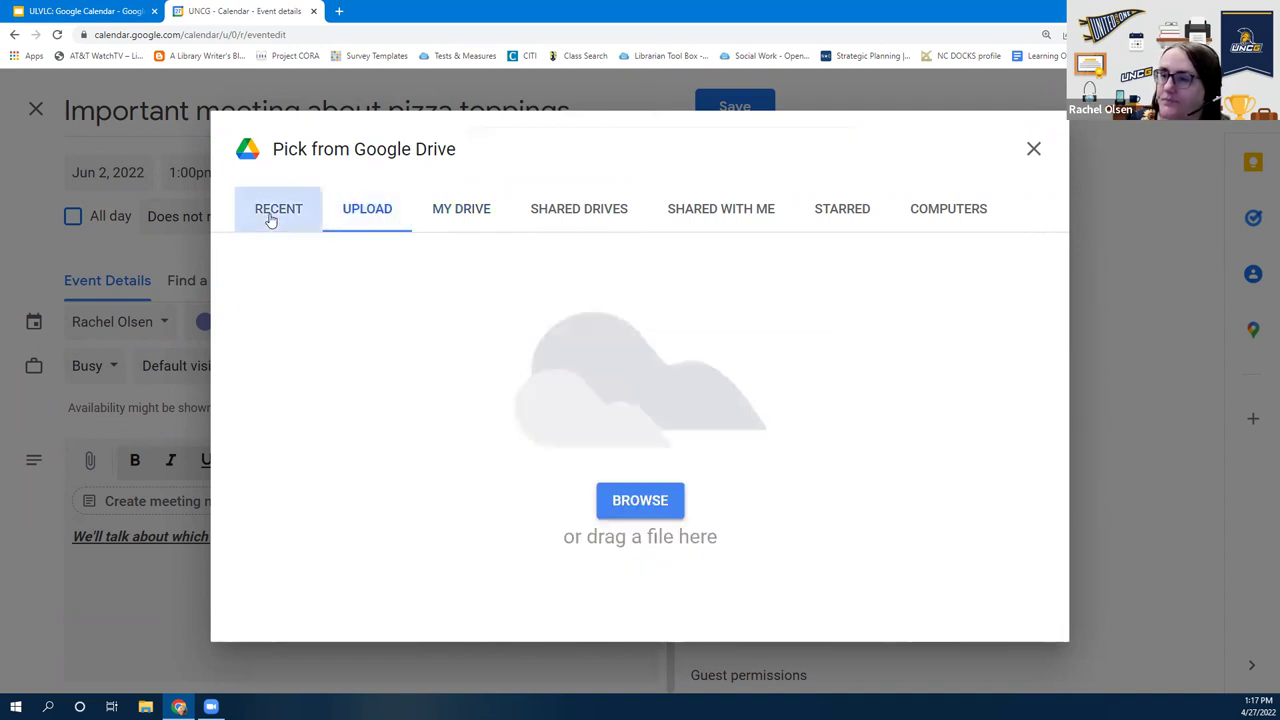
pyautogui.click(347, 428)
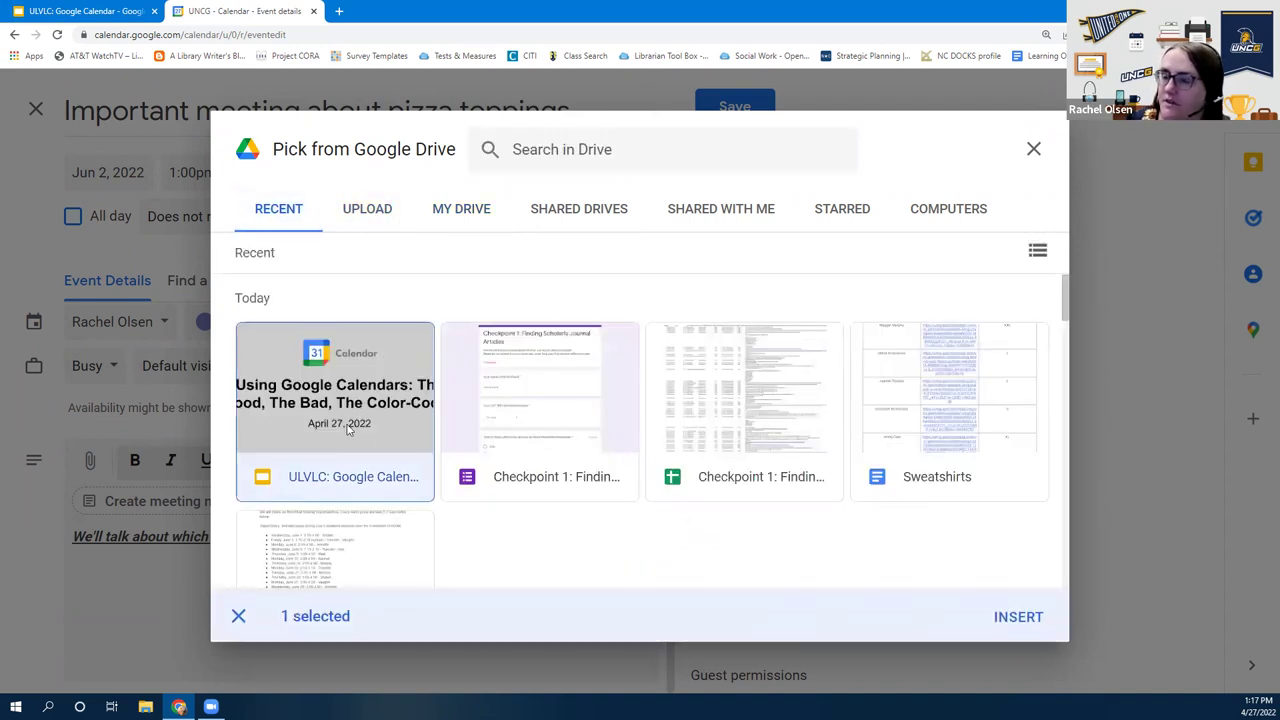
pyautogui.click(1017, 618)
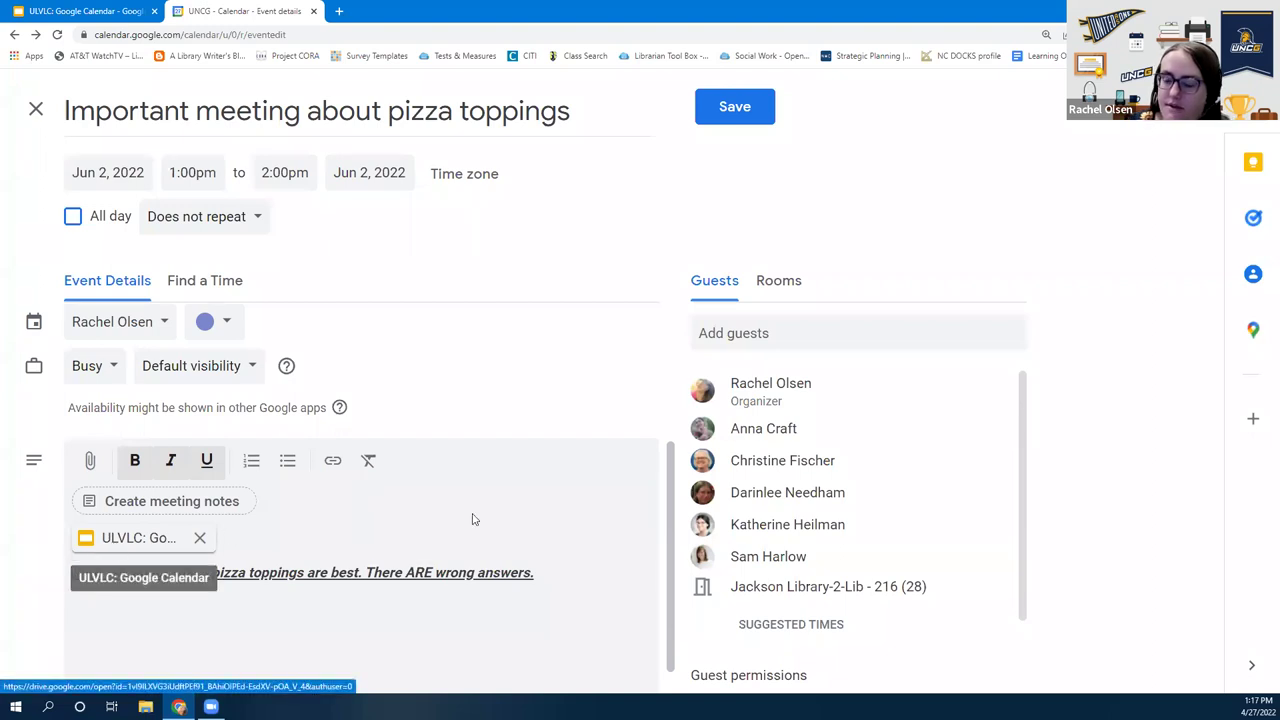
pyautogui.scroll(-1, 532, 512)
pyautogui.scroll(3, 530, 510)
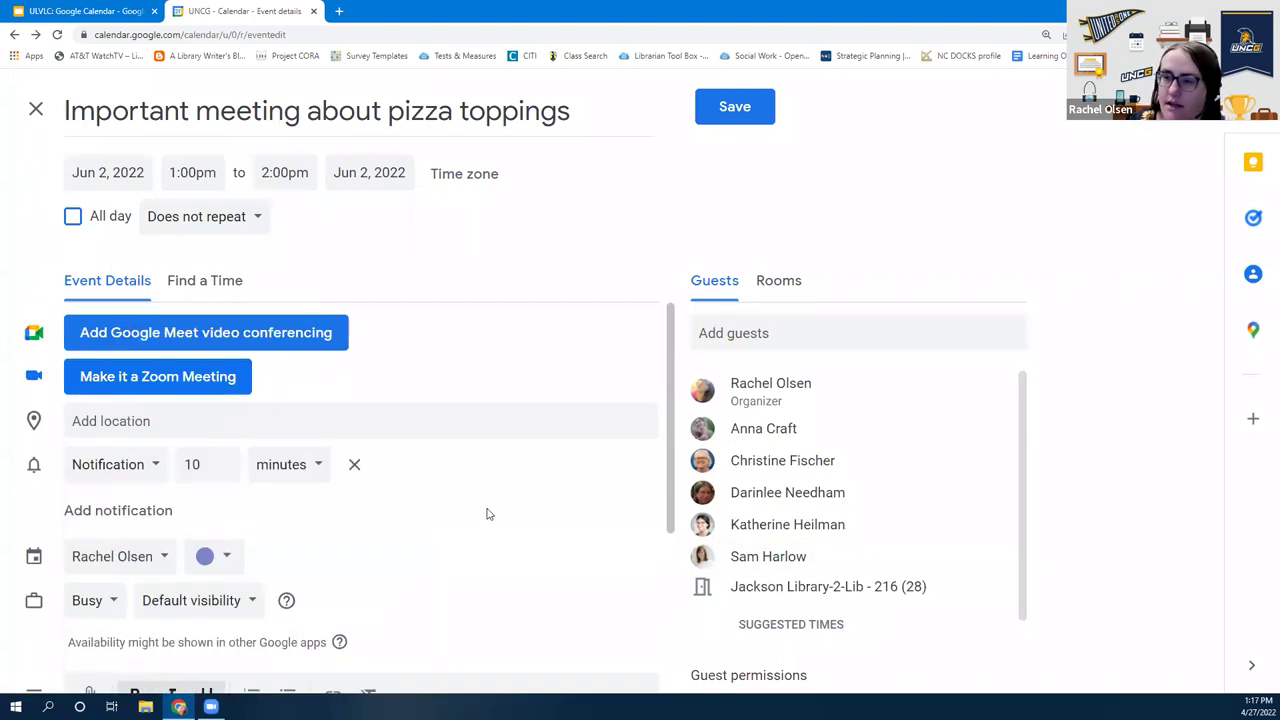
pyautogui.scroll(-2, 484, 514)
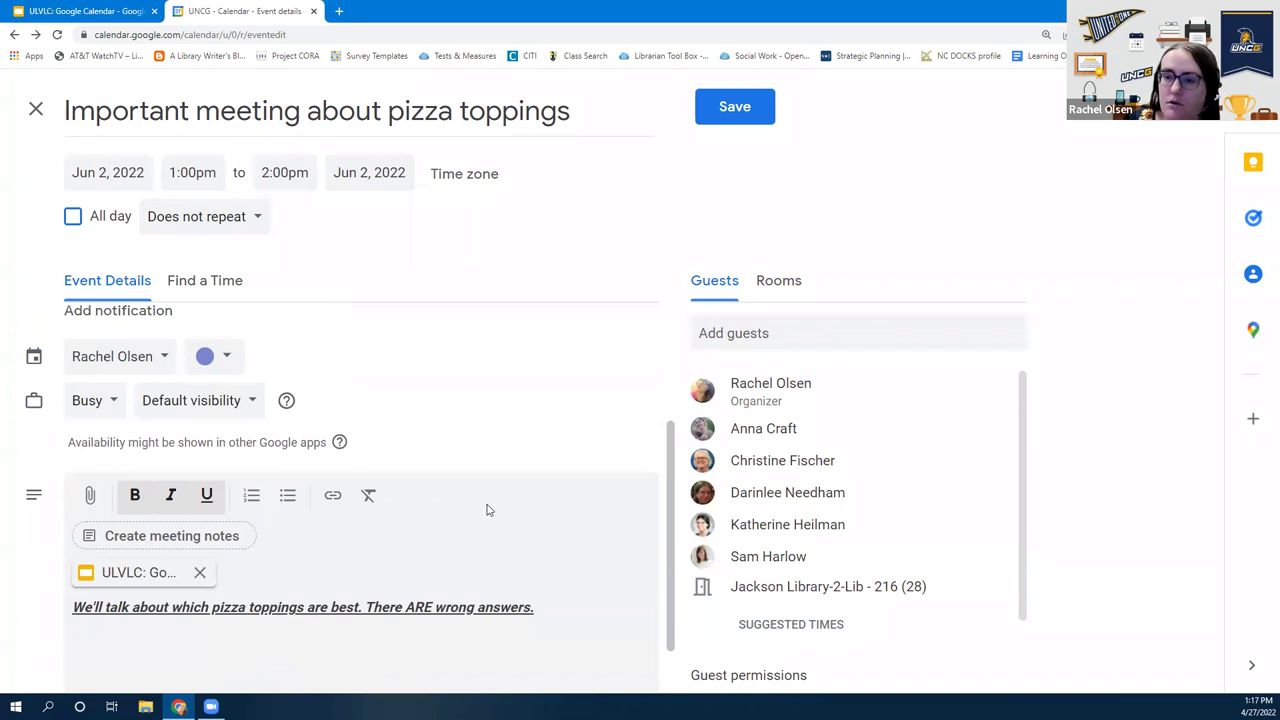
pyautogui.scroll(-1, 487, 512)
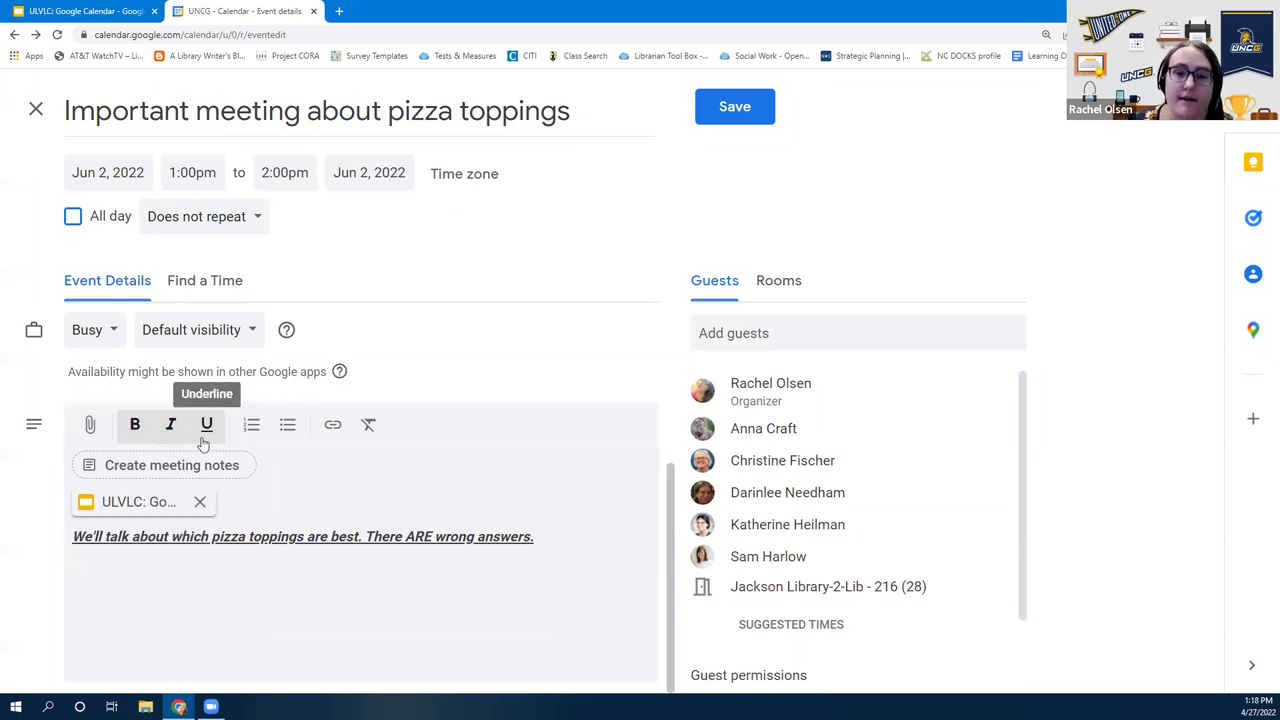
# From My Drive in the Drive picker, insert the Academic Search video as a second attachment
pyautogui.click(89, 428)
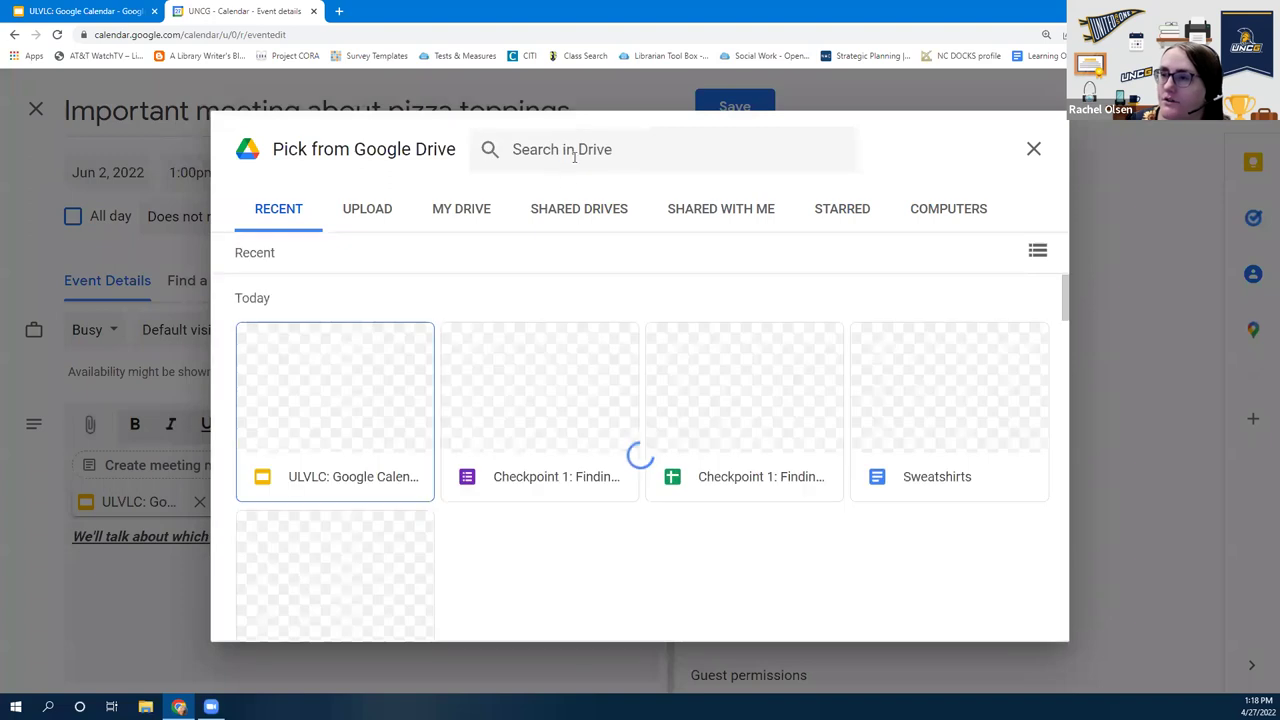
pyautogui.click(574, 152)
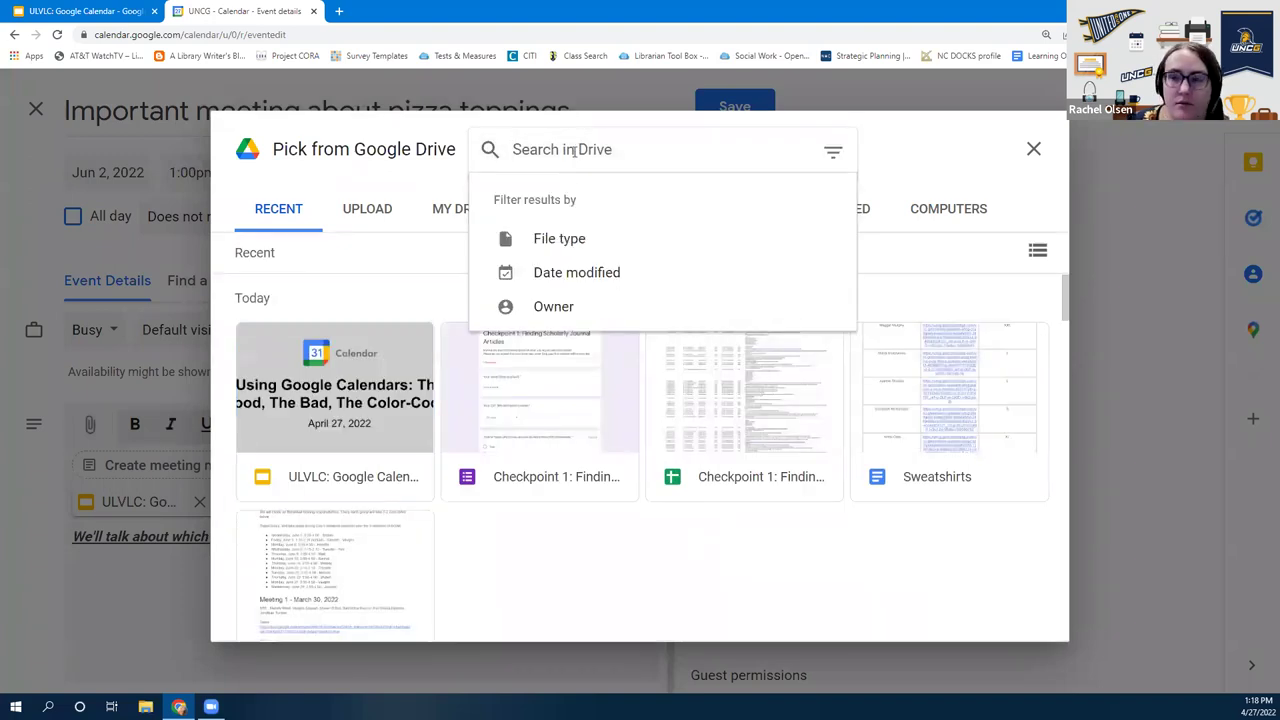
pyautogui.click(623, 569)
pyautogui.click(468, 222)
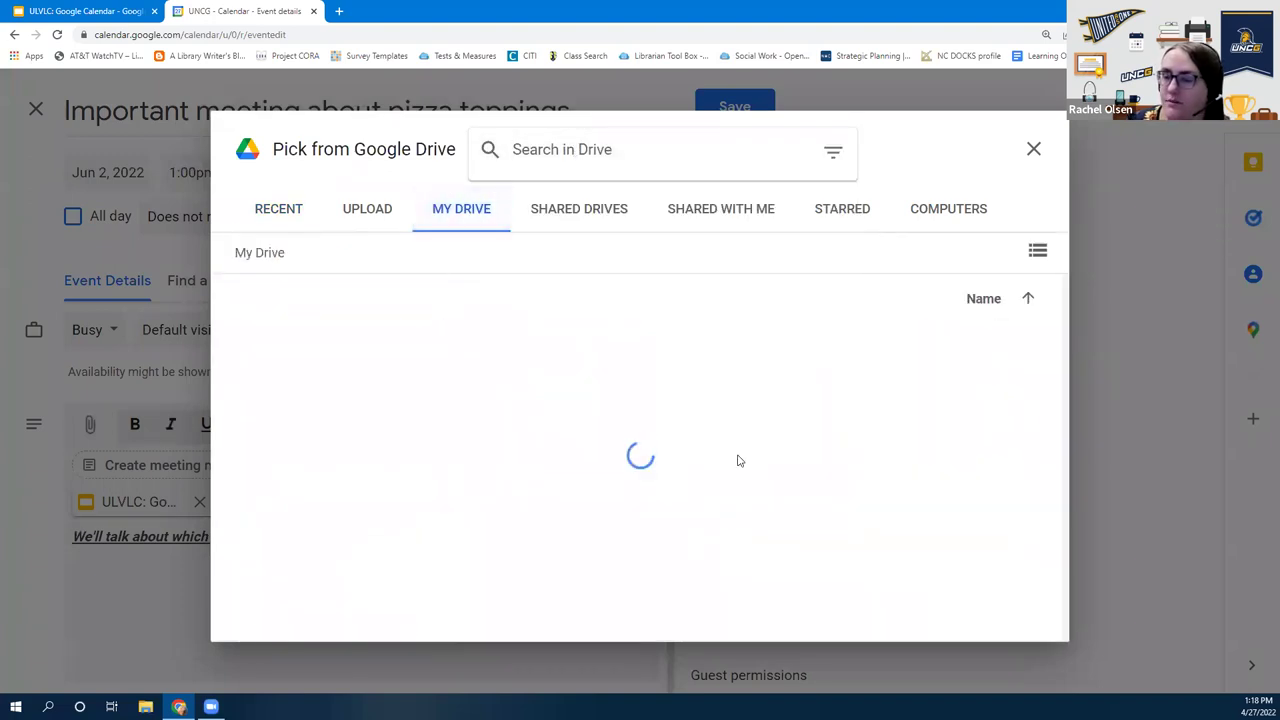
pyautogui.scroll(-5, 630, 516)
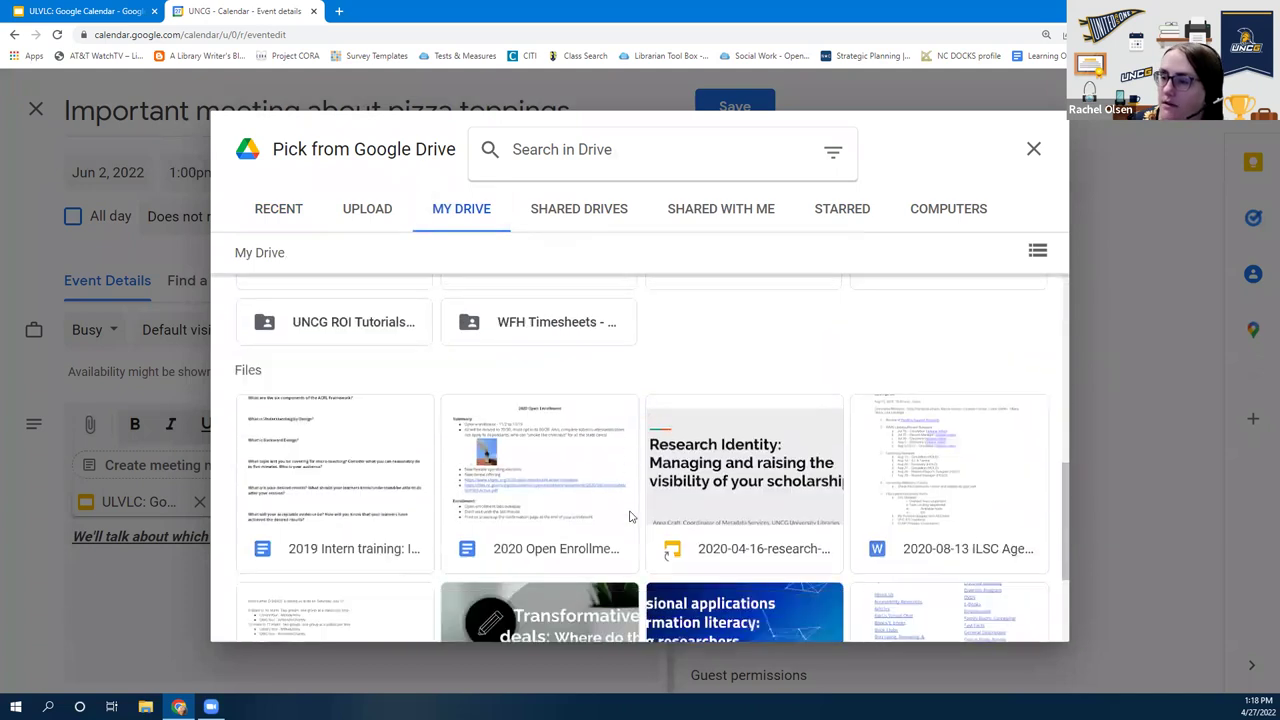
pyautogui.scroll(1, 628, 517)
pyautogui.scroll(-1, 623, 523)
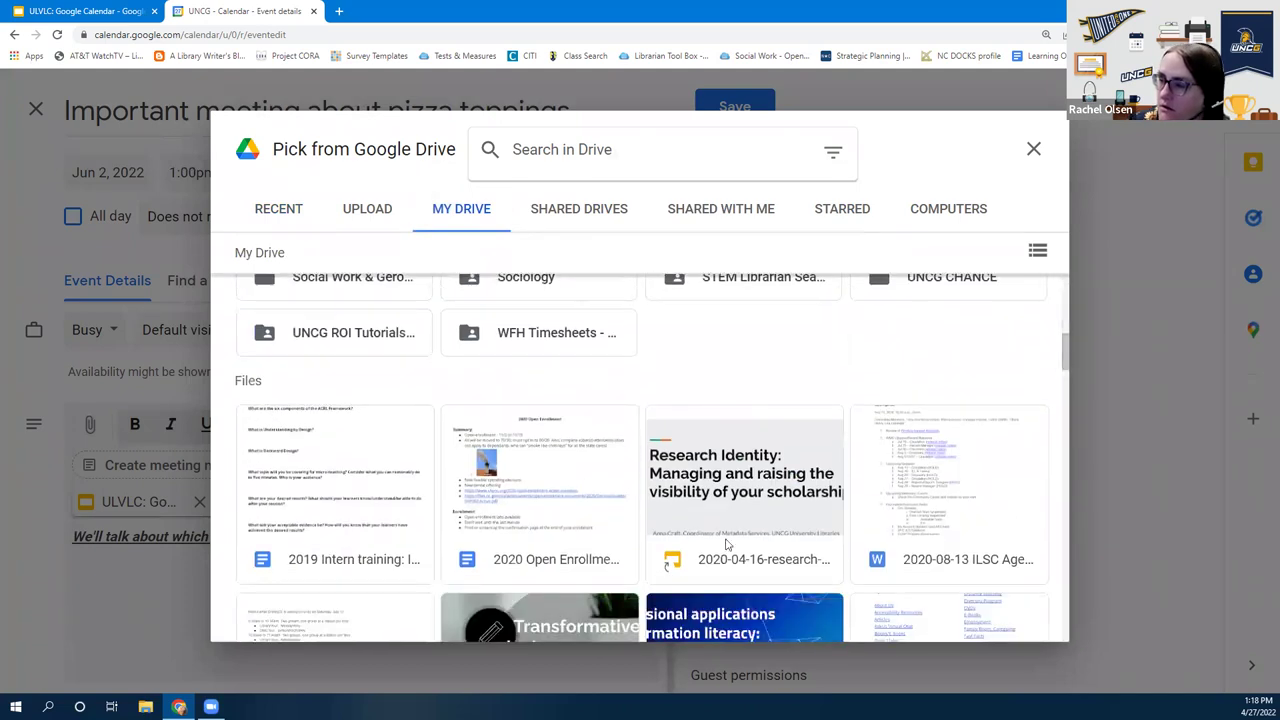
pyautogui.scroll(-2, 547, 490)
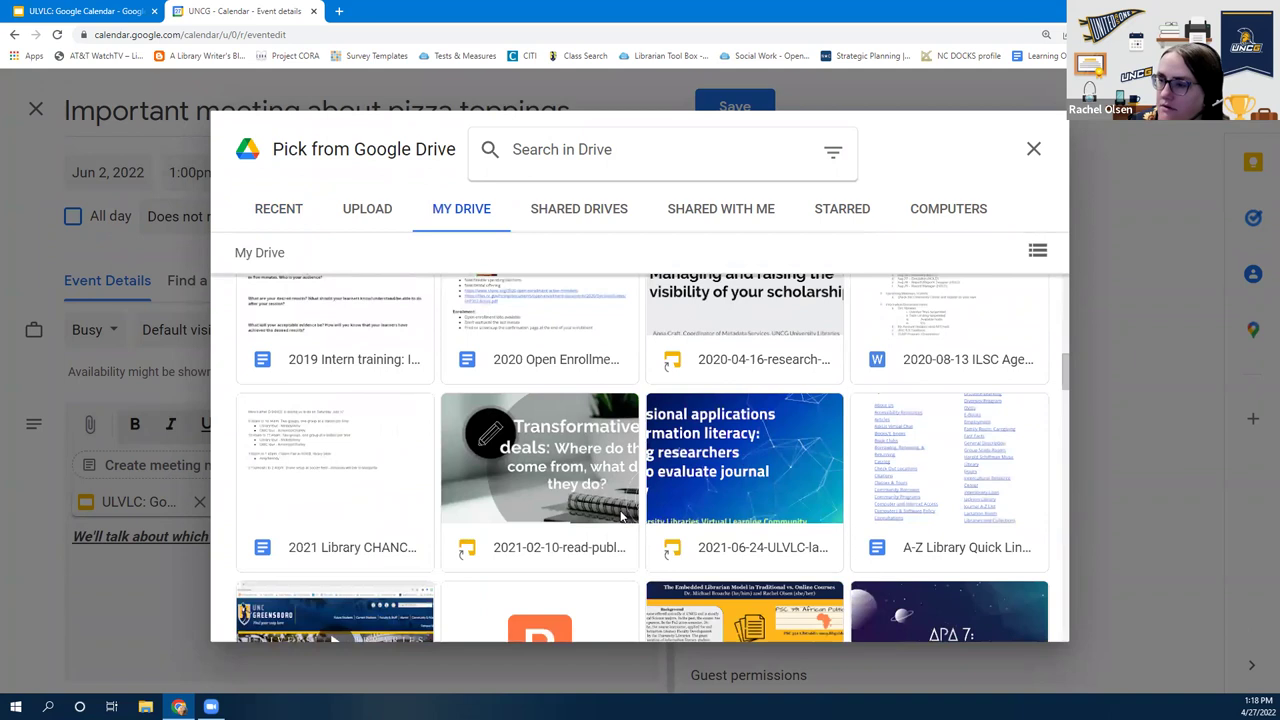
pyautogui.scroll(-2, 622, 516)
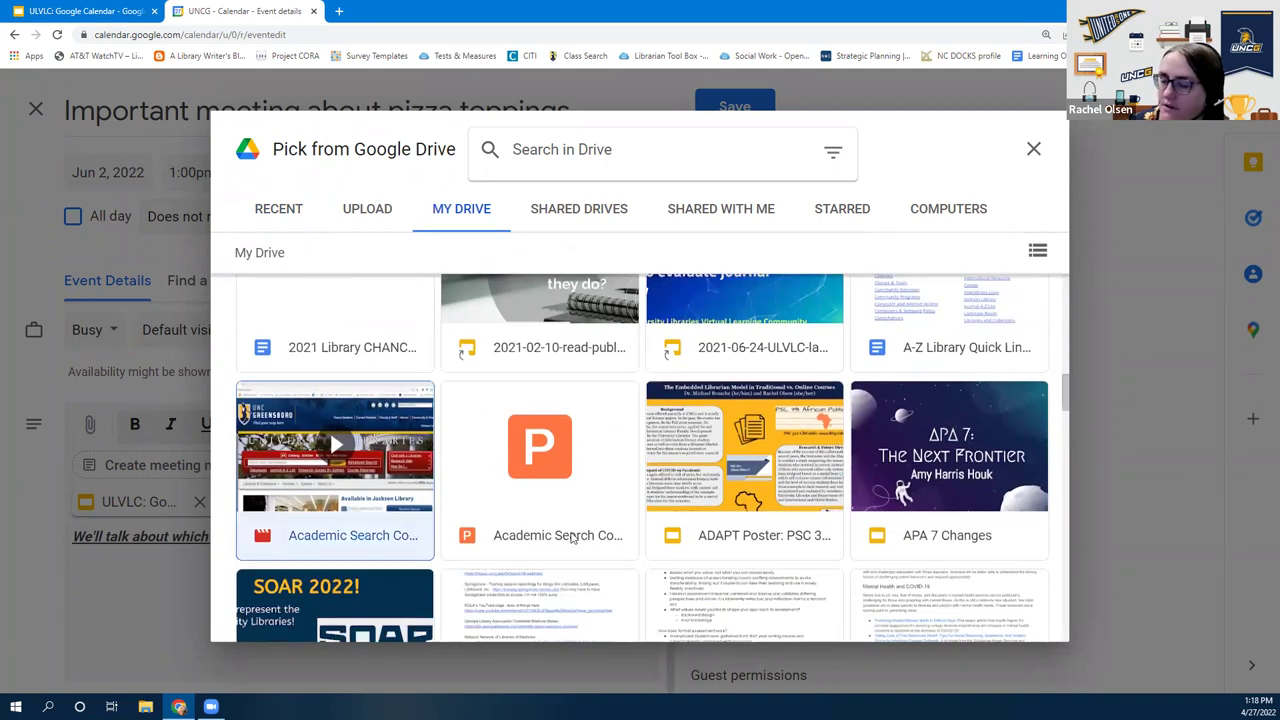
pyautogui.click(1017, 618)
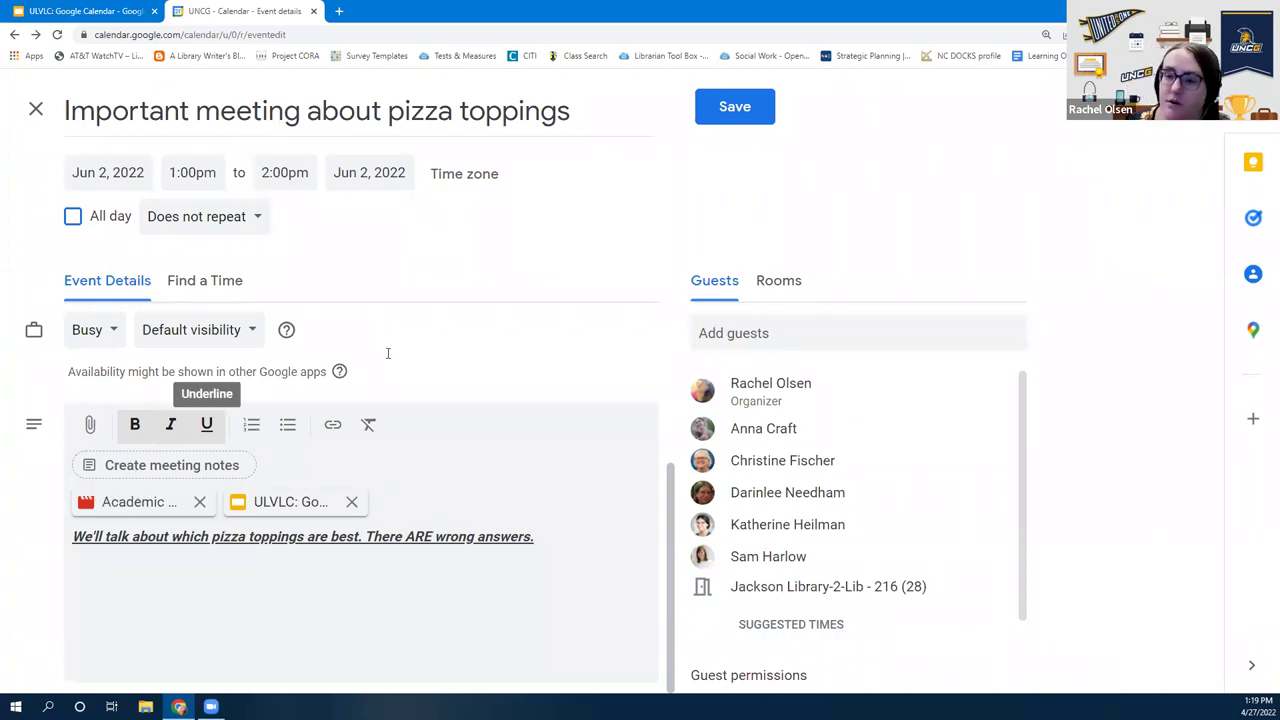
# Add meeting notes, save the event, email the guests, and create and share the notes
pyautogui.click(164, 466)
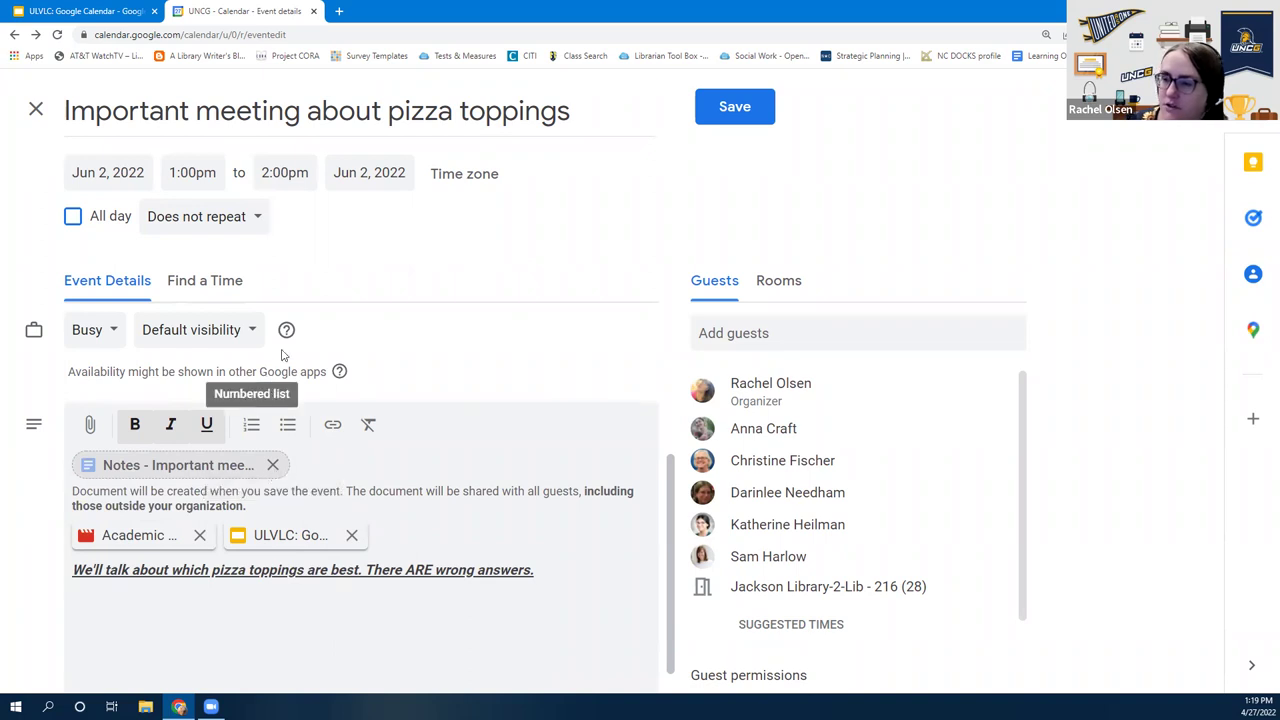
pyautogui.click(744, 108)
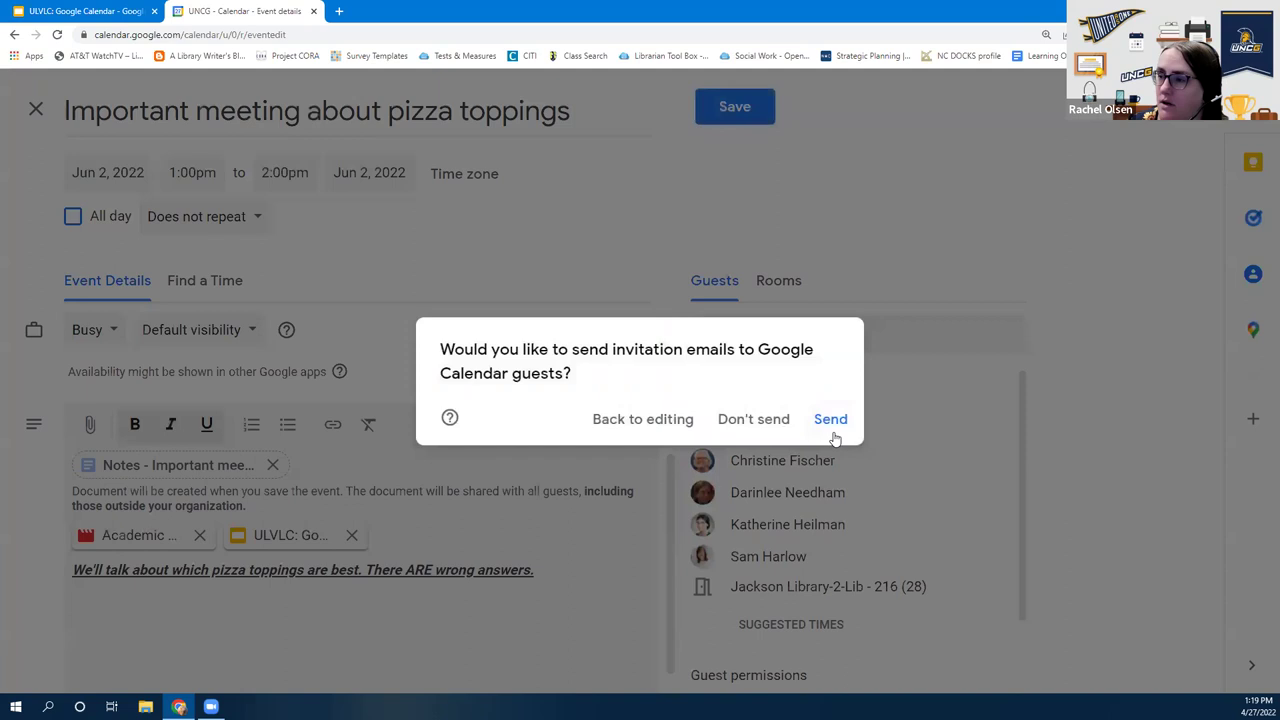
pyautogui.click(831, 421)
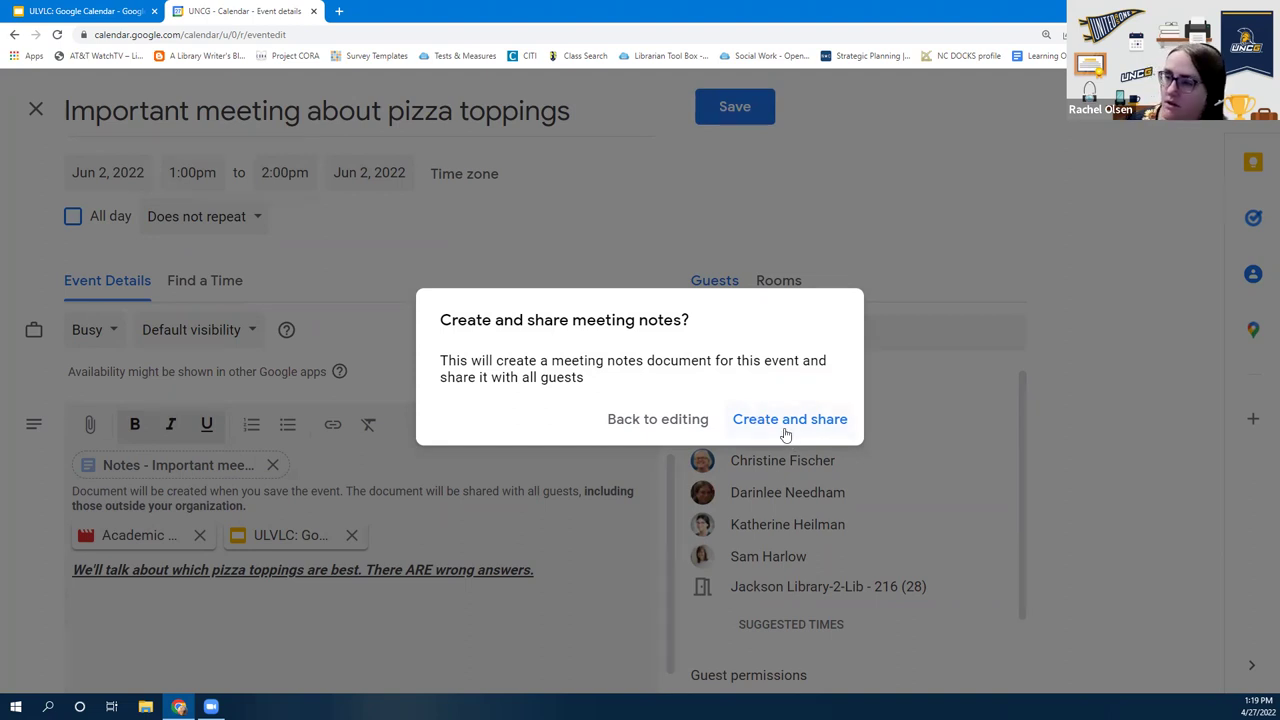
pyautogui.click(788, 423)
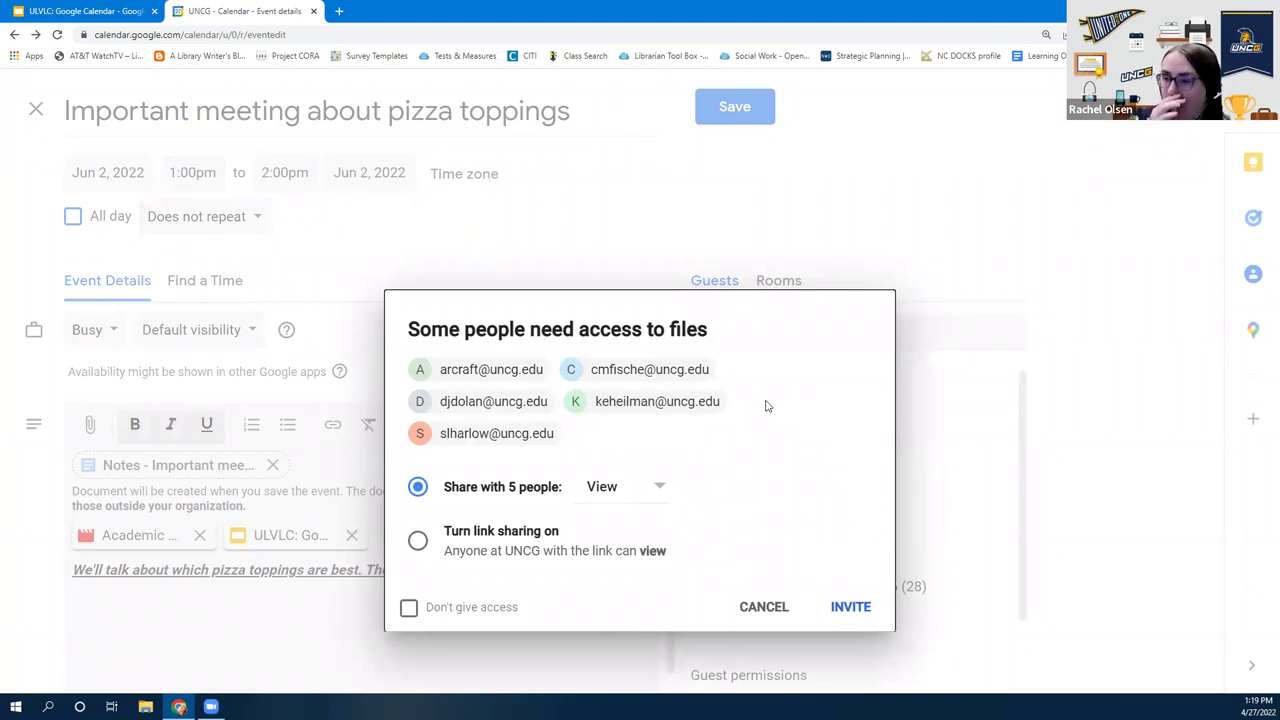
# Give the five guests Edit access to the event's files and send the invite
pyautogui.click(620, 496)
pyautogui.click(626, 562)
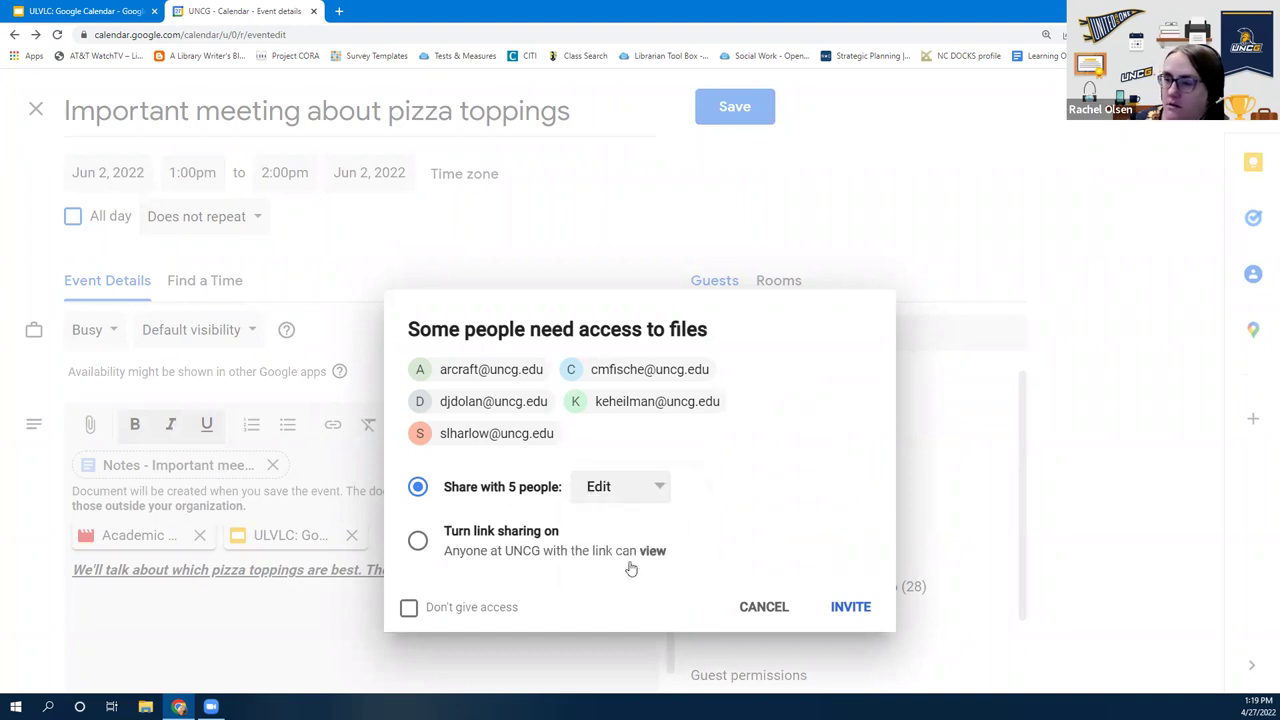
pyautogui.click(622, 494)
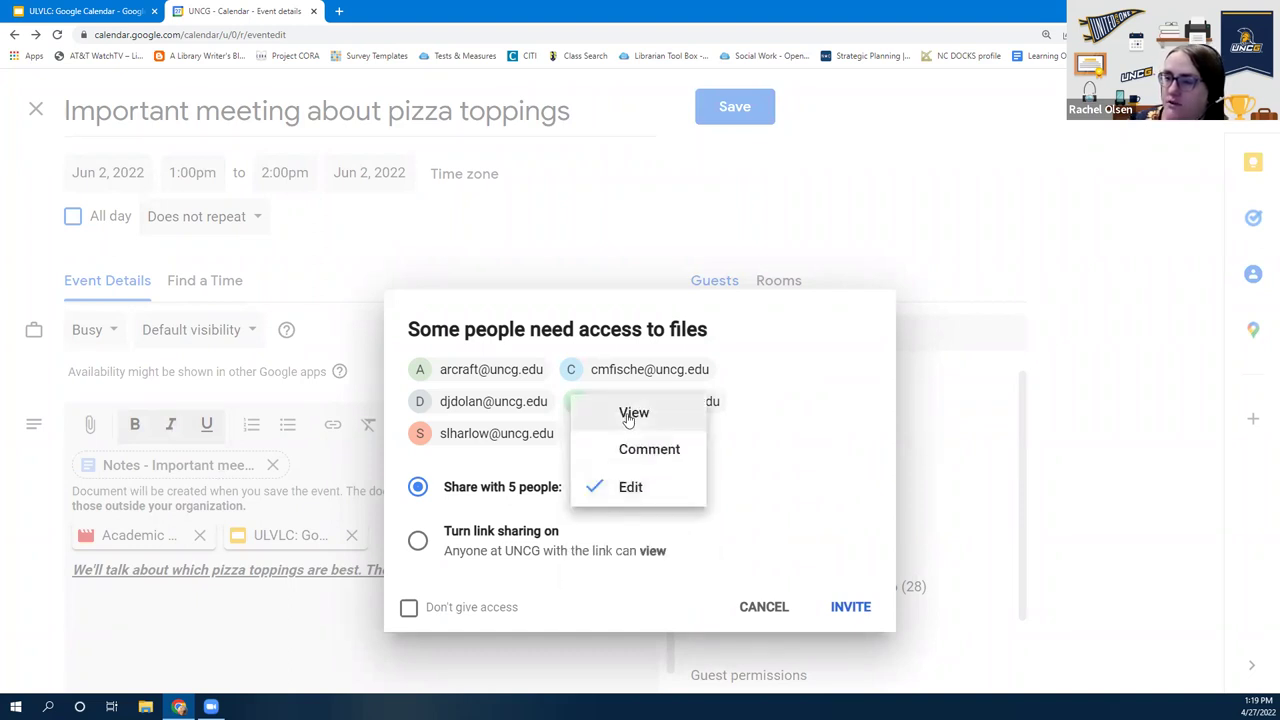
pyautogui.click(614, 503)
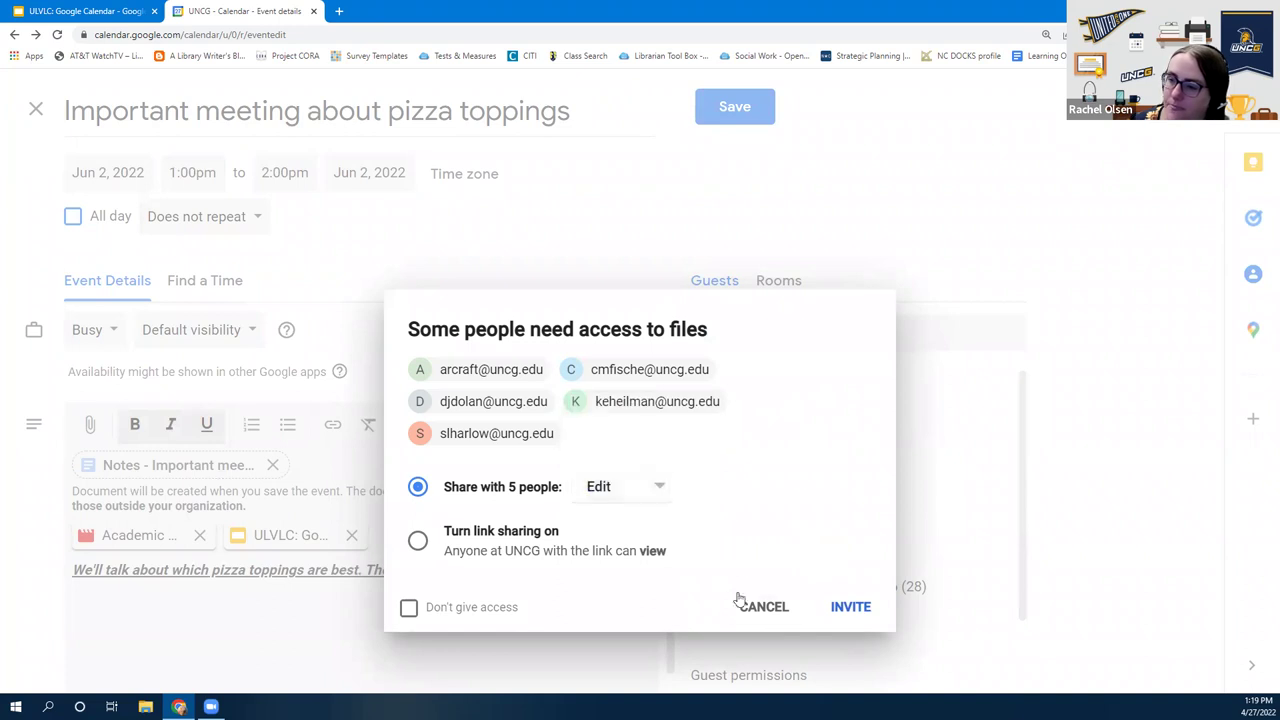
pyautogui.click(845, 610)
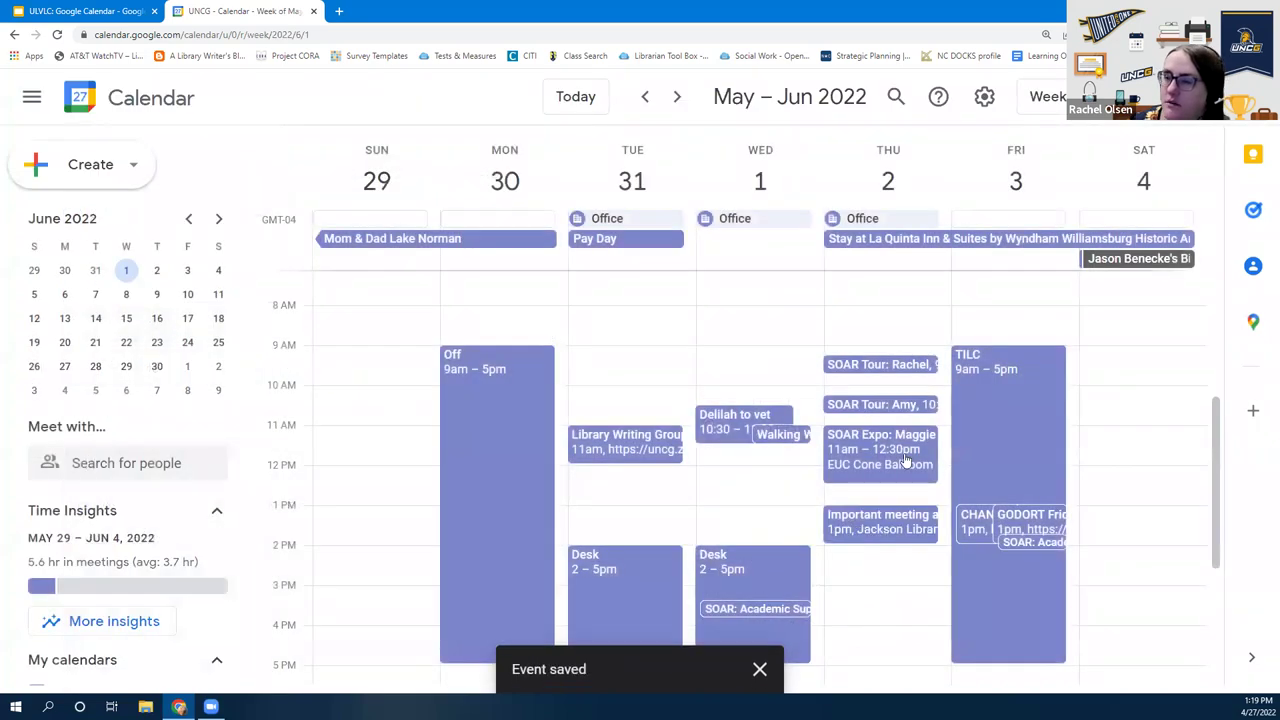
# Open the saved Important meeting event and launch its meeting-notes Doc from the Notes chip
pyautogui.click(883, 526)
pyautogui.scroll(-2, 652, 464)
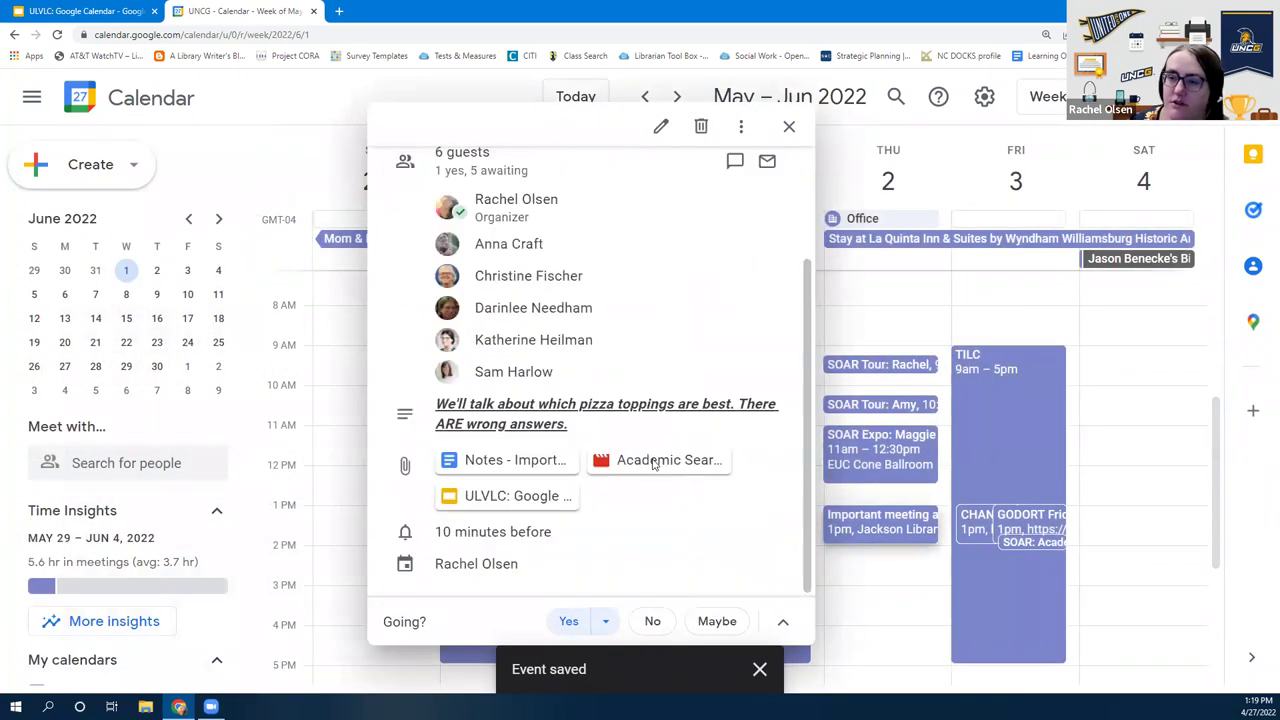
pyautogui.scroll(2, 653, 463)
pyautogui.scroll(-2, 653, 462)
pyautogui.scroll(1, 633, 413)
pyautogui.scroll(2, 633, 413)
pyautogui.scroll(-2, 634, 417)
pyautogui.scroll(2, 522, 468)
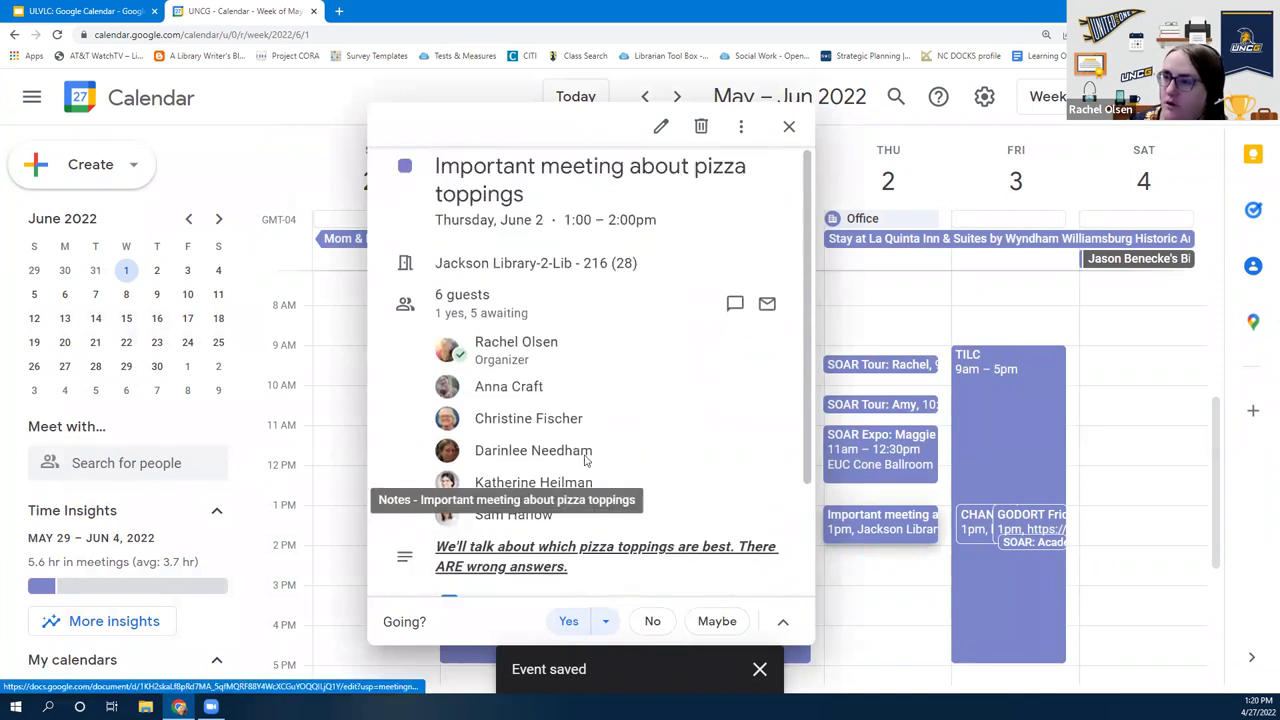
pyautogui.scroll(-2, 500, 462)
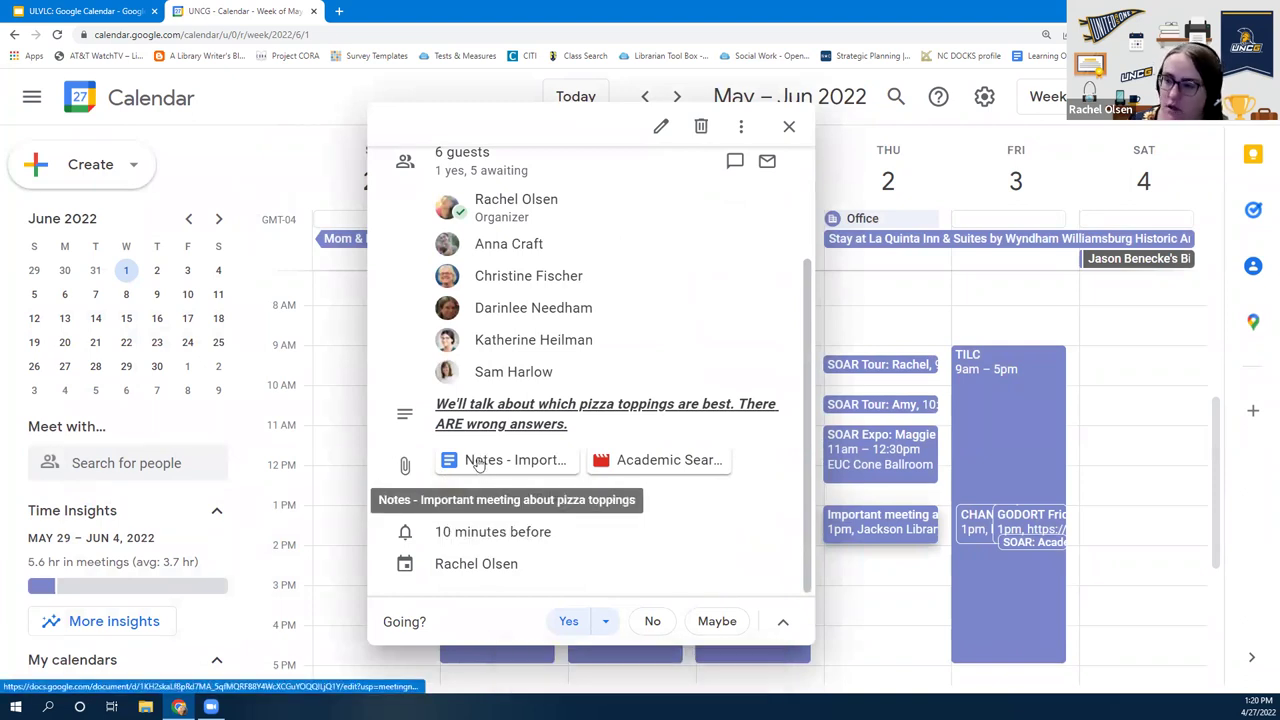
pyautogui.click(479, 463)
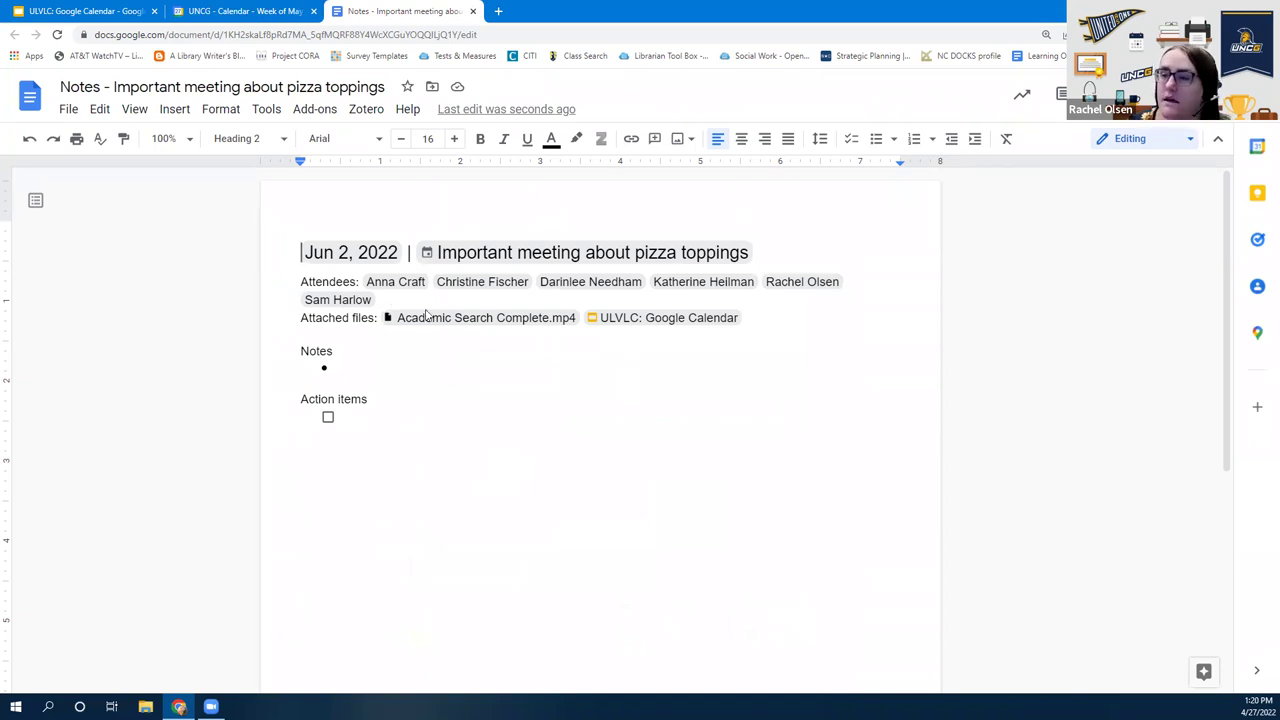
# List Pepperoni, Bacon, Cheese, Bell pepper and Olives as bullets under Notes
pyautogui.moveTo(689, 319)
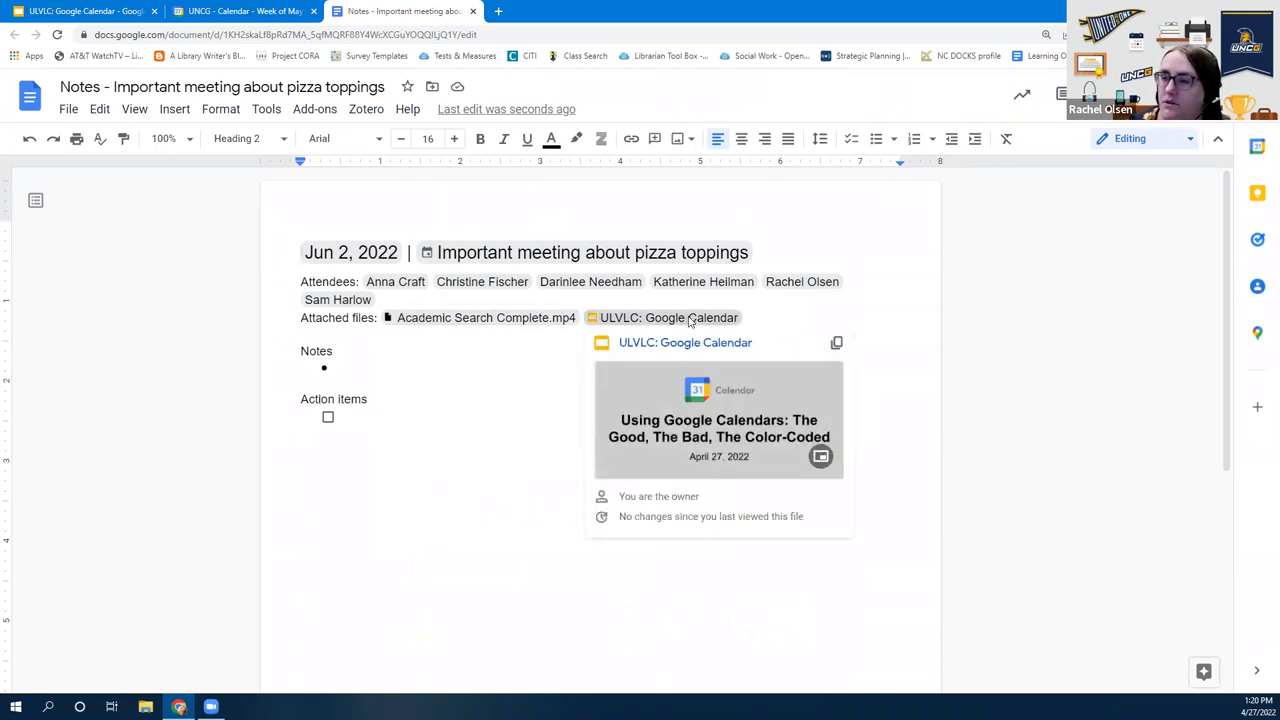
pyautogui.click(380, 367)
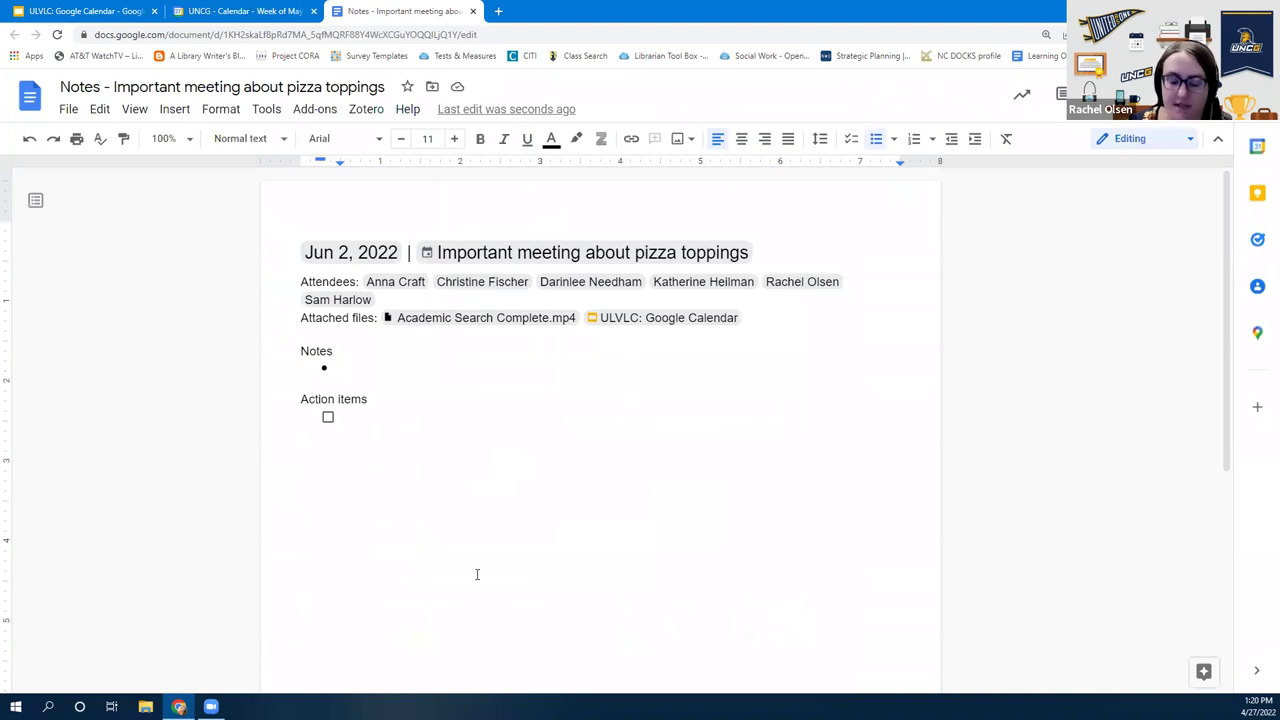
pyautogui.write('Pepperoni')
pyautogui.press('Return')
pyautogui.write('Bacon')
pyautogui.press('Return')
pyautogui.write('Cheese')
pyautogui.press('Return')
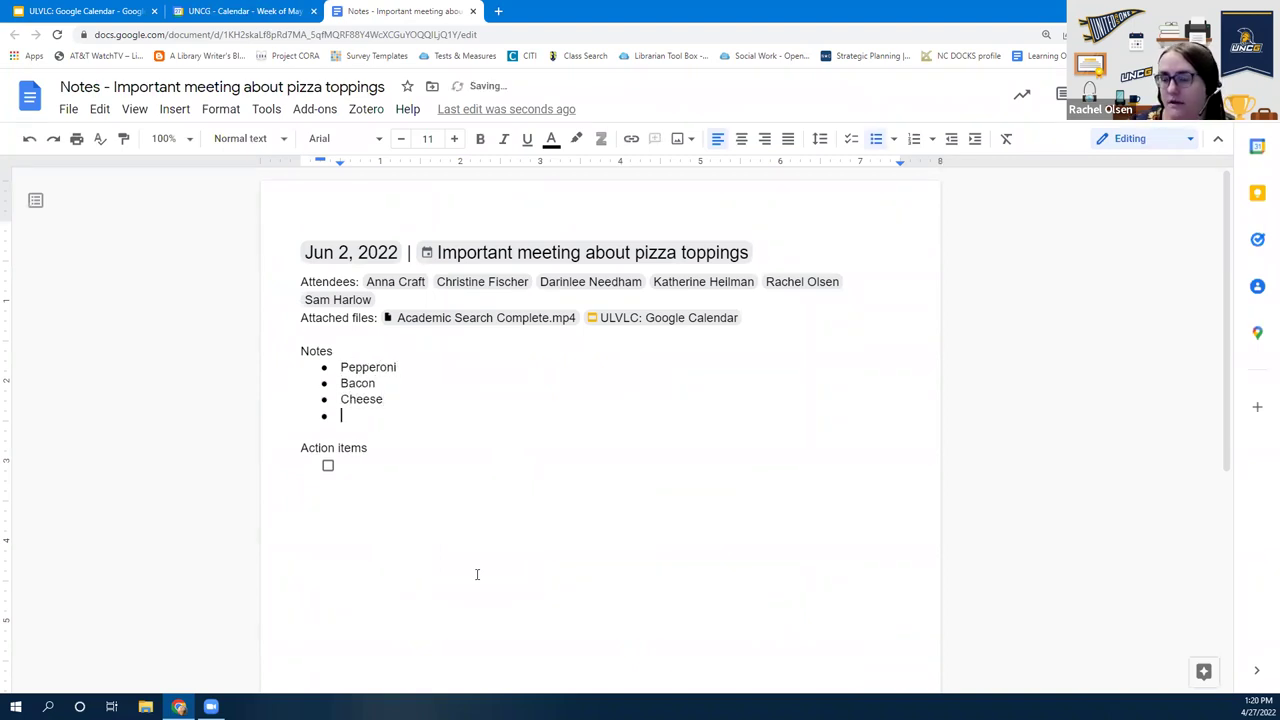
pyautogui.write('Be')
pyautogui.write('pper')
pyautogui.press('Return')
pyautogui.write('Olives')
# Move the caret to the empty Action items checkbox line
pyautogui.press('Down')
pyautogui.press('Down')
pyautogui.press('Up')
pyautogui.press('Up')
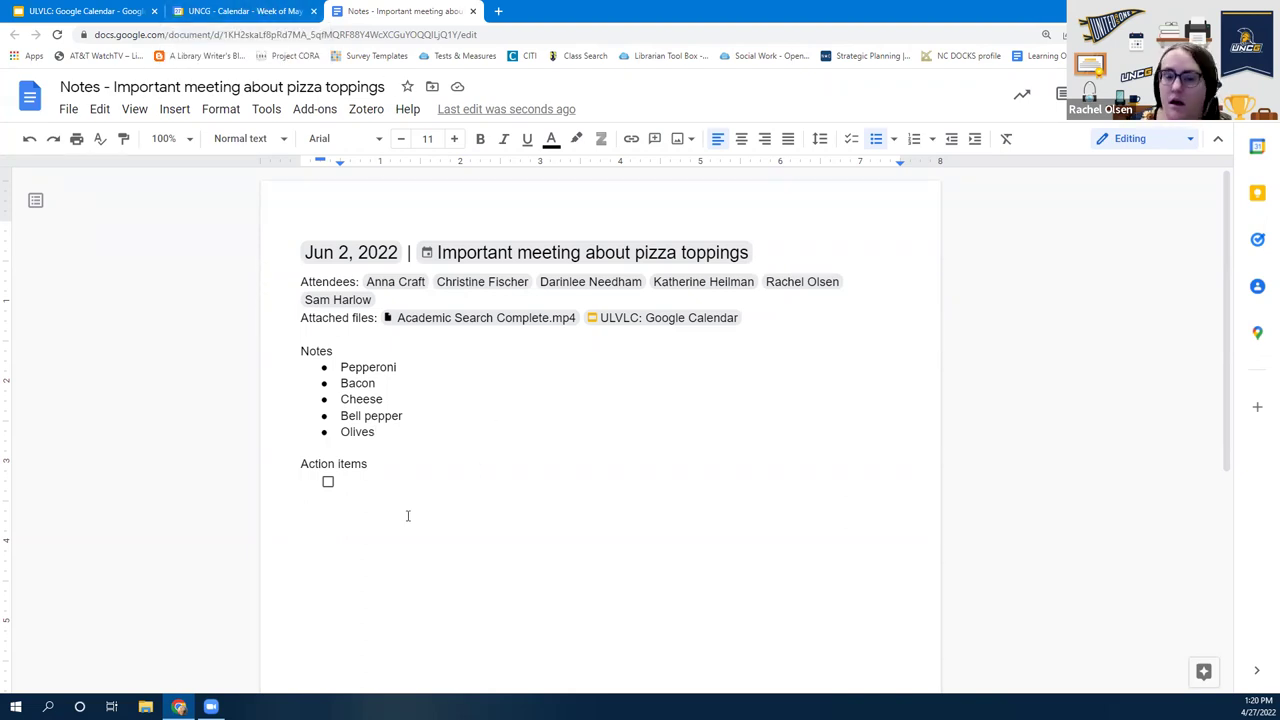
pyautogui.click(374, 491)
pyautogui.press('BackSpace')
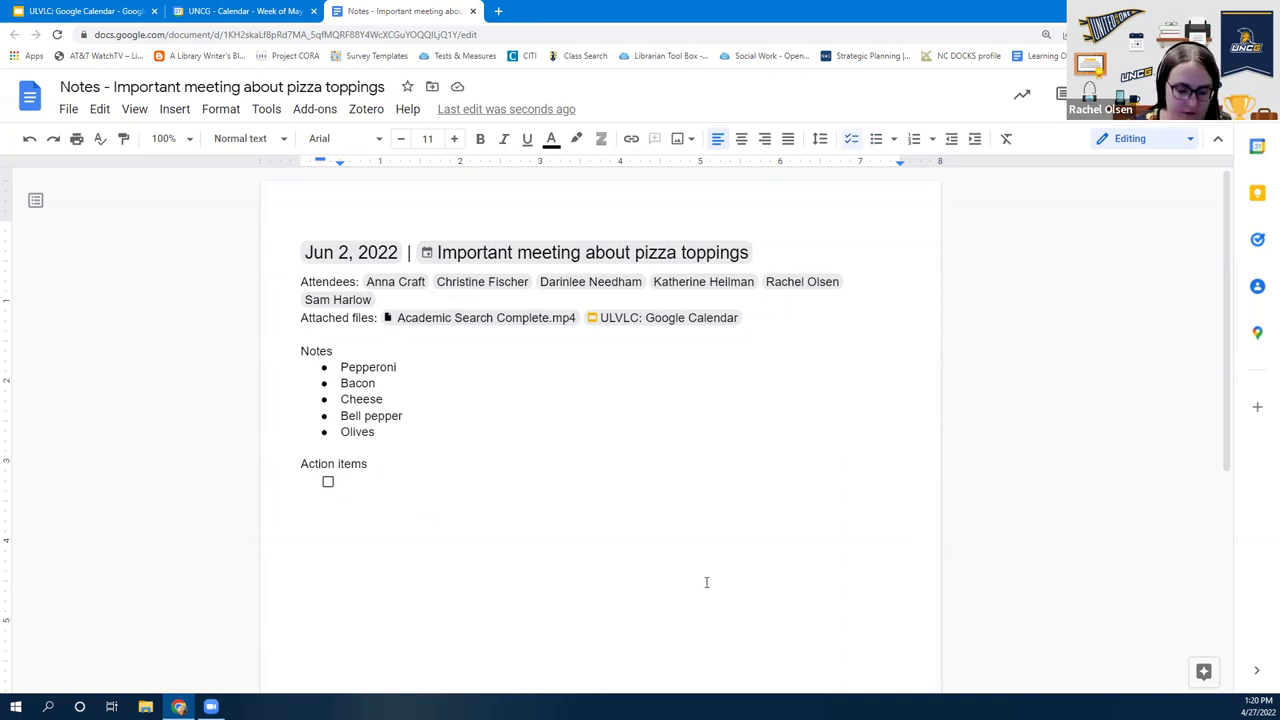
# Add checklist items for one guest to order pizza and another to order dessert
pyautogui.write('Anna - ')
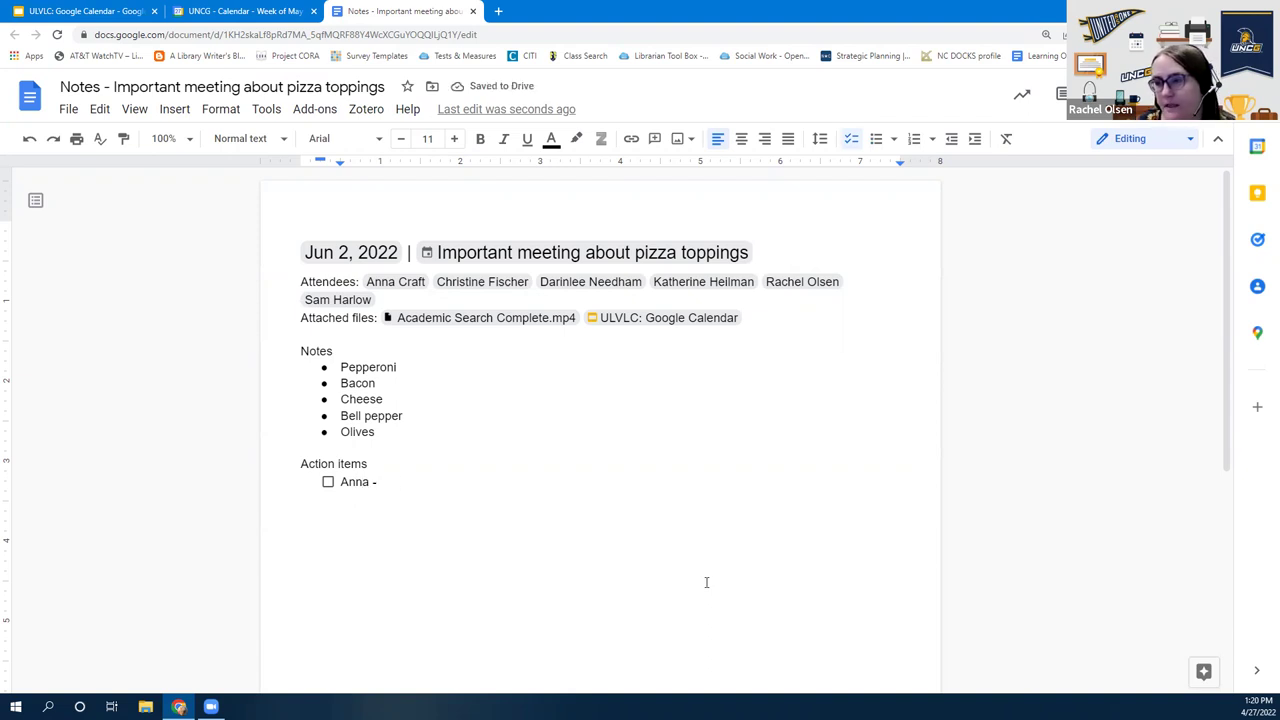
pyautogui.write('order pizza')
pyautogui.press('Return')
pyautogui.write('Sam - ')
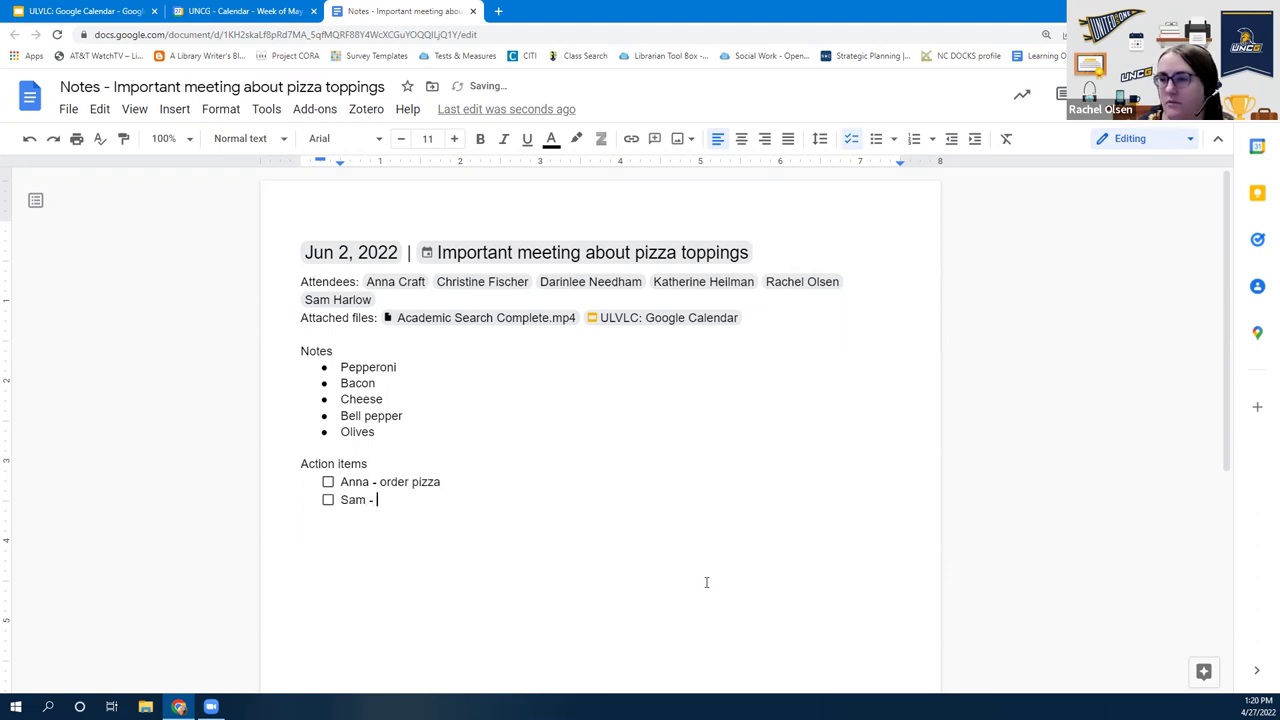
pyautogui.write('order ')
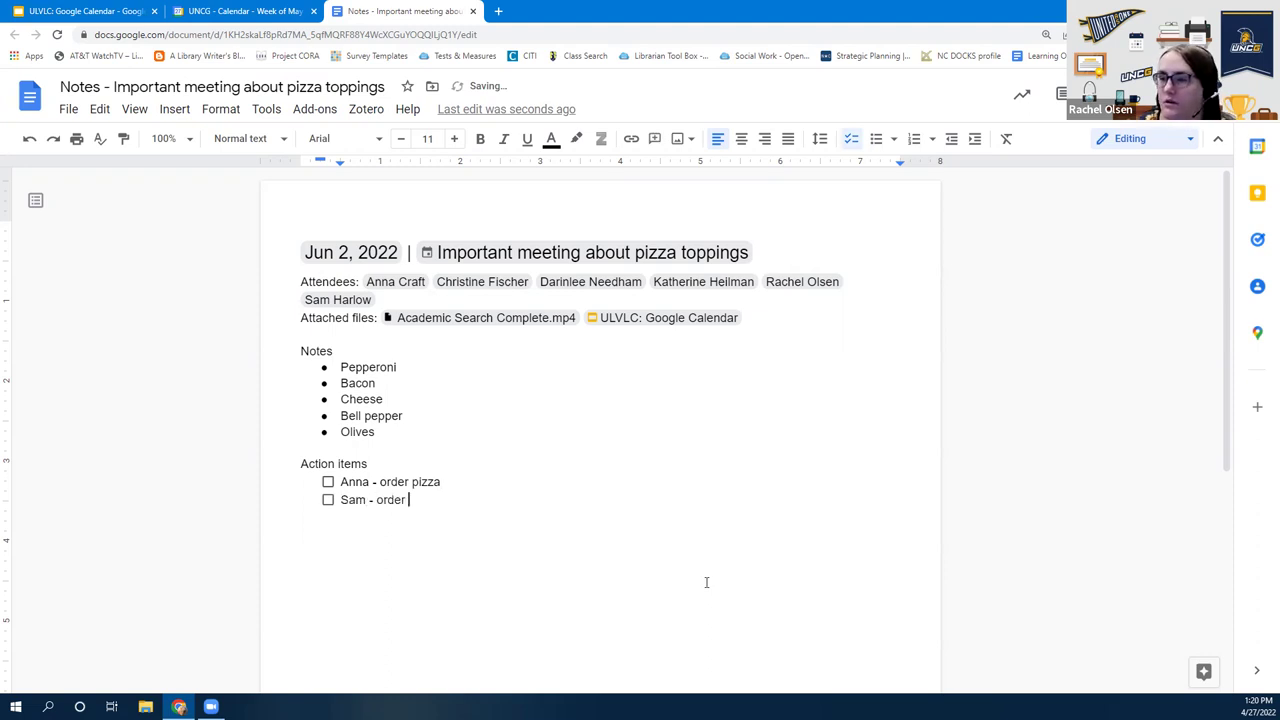
pyautogui.write('dessert')
pyautogui.press('Return')
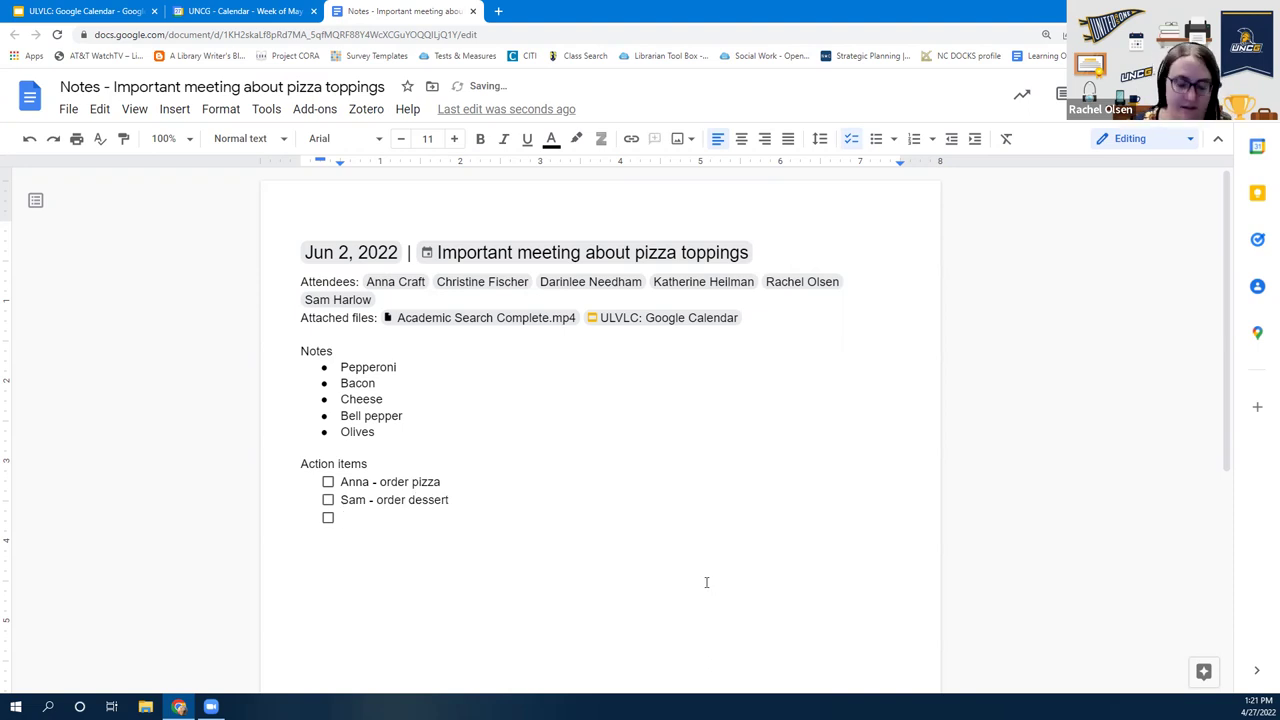
# Add a third item, '- pay for pizza party', with a guest tagged via an @ mention chip
pyautogui.write('@')
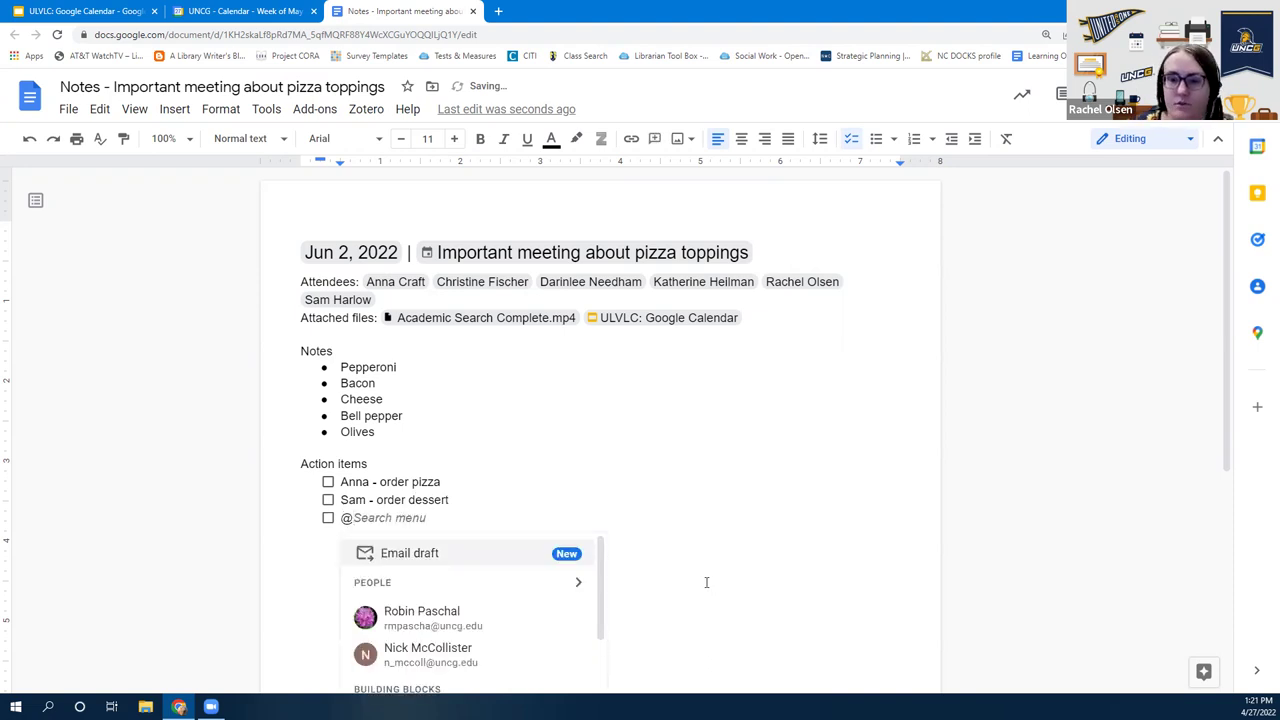
pyautogui.press('BackSpace')
pyautogui.write('!')
pyautogui.press('BackSpace')
pyautogui.write('@katherine')
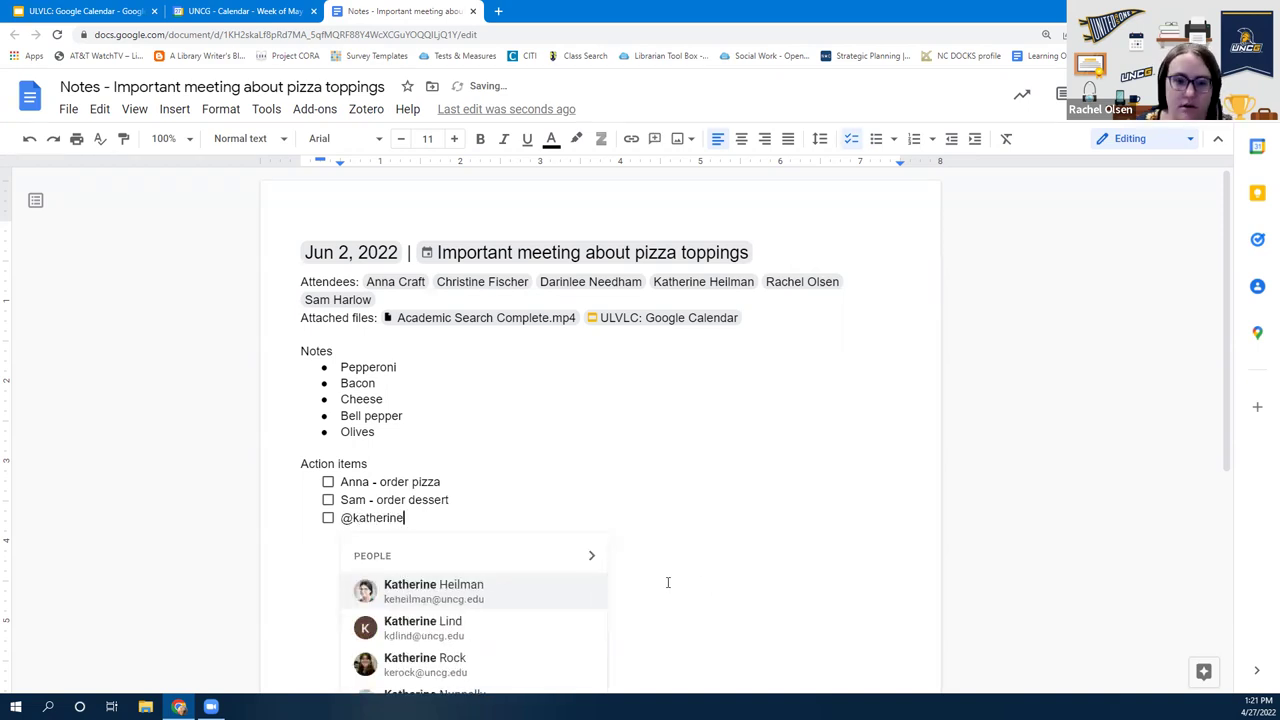
pyautogui.click(446, 598)
pyautogui.write('- pay ')
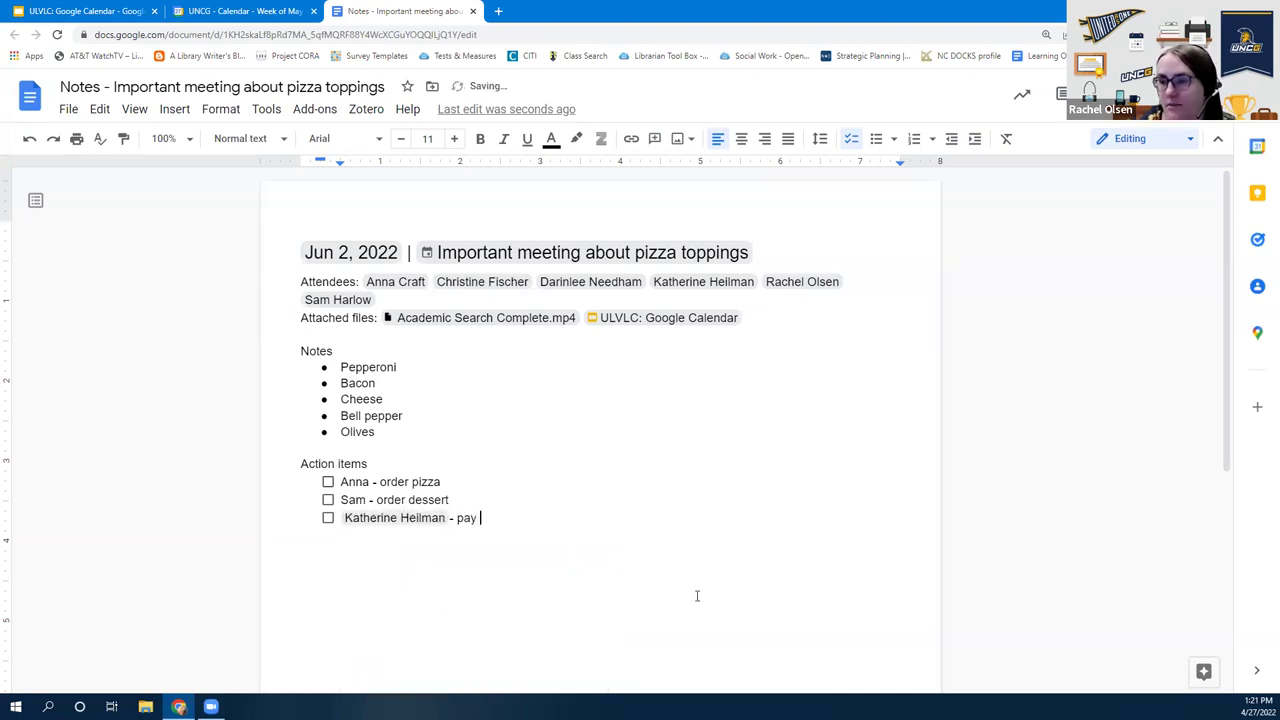
pyautogui.write('for pizza party')
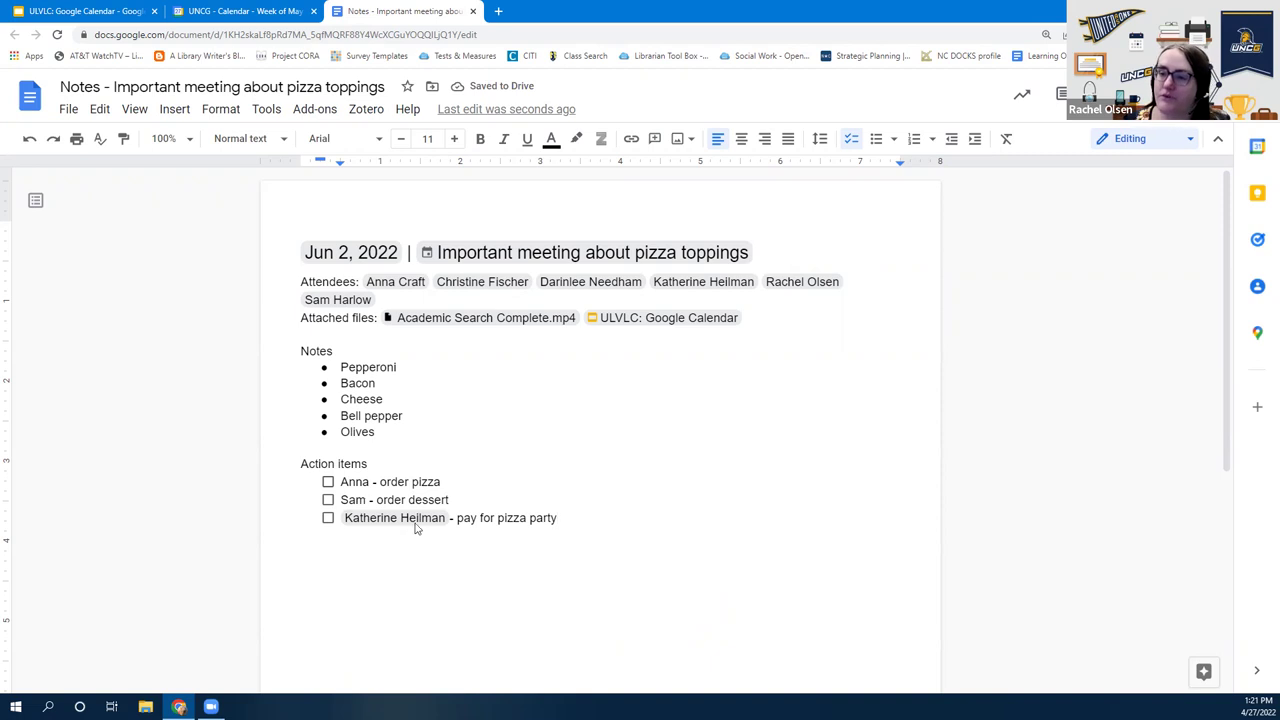
pyautogui.moveTo(418, 526)
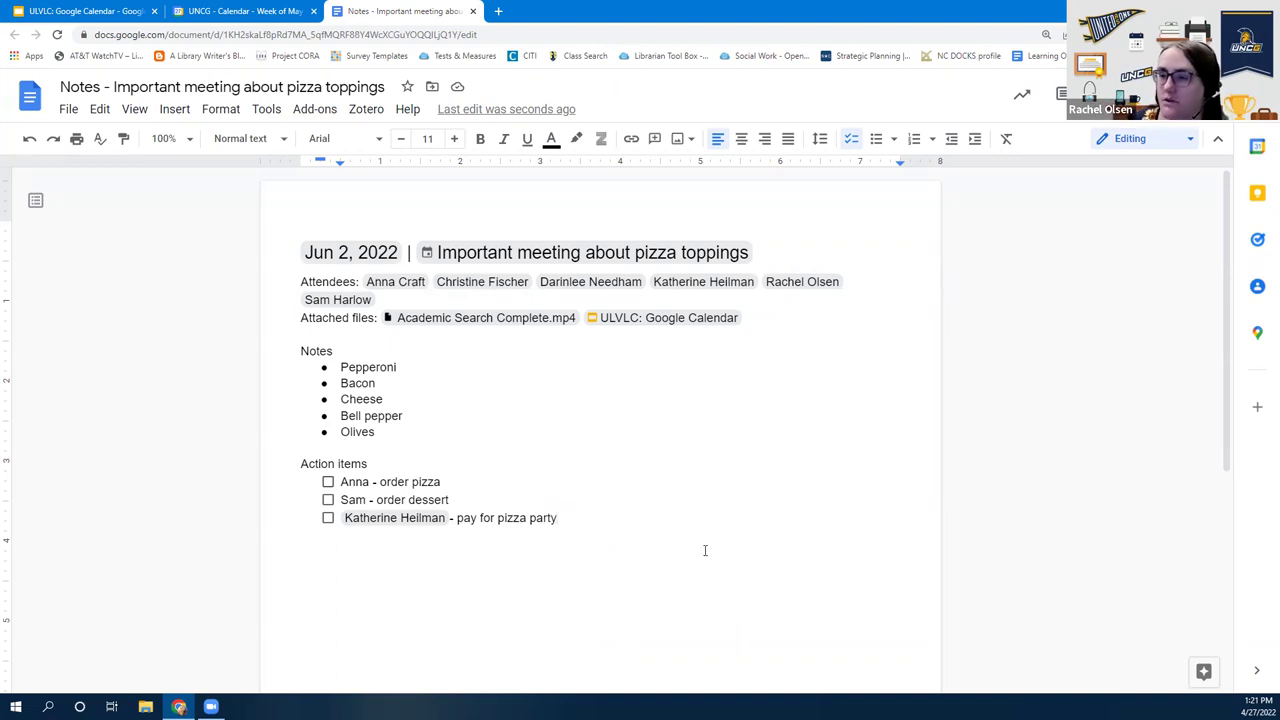
pyautogui.scroll(-3, 700, 560)
pyautogui.scroll(3, 700, 560)
pyautogui.moveTo(363, 262)
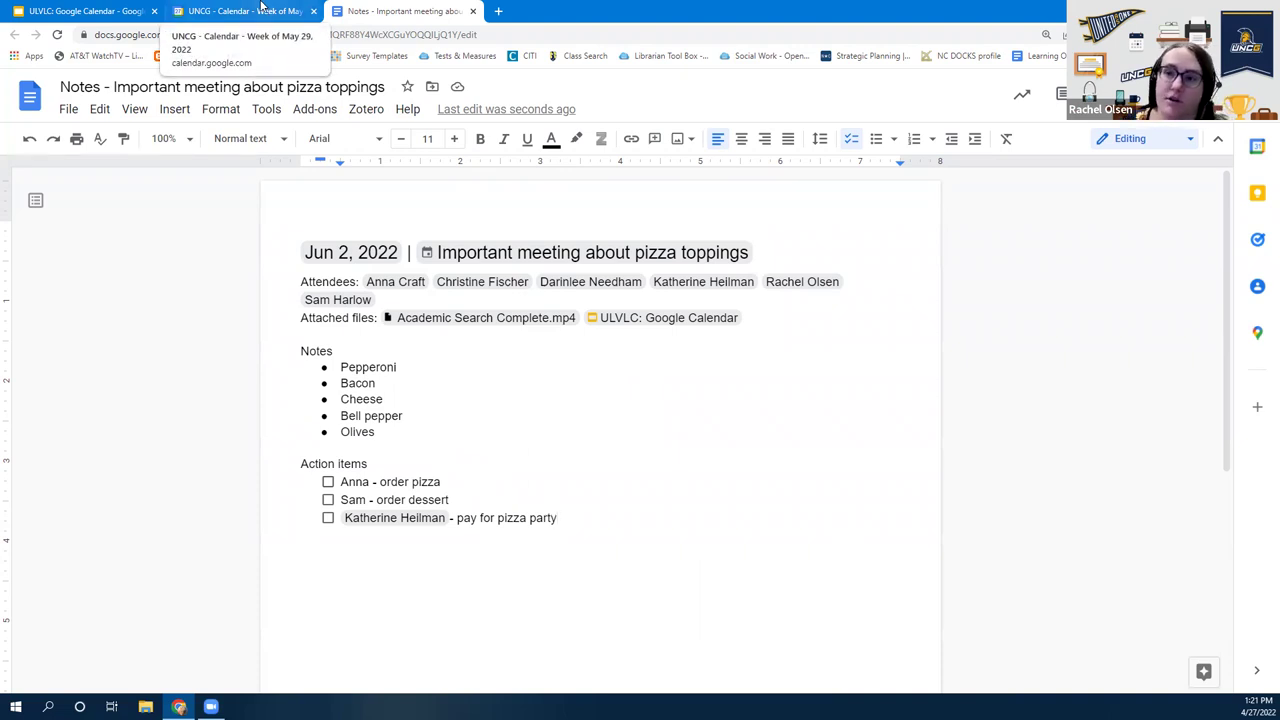
# Open the pizza-toppings event's edit page in Calendar, then switch to the meeting notes document
pyautogui.click(255, 10)
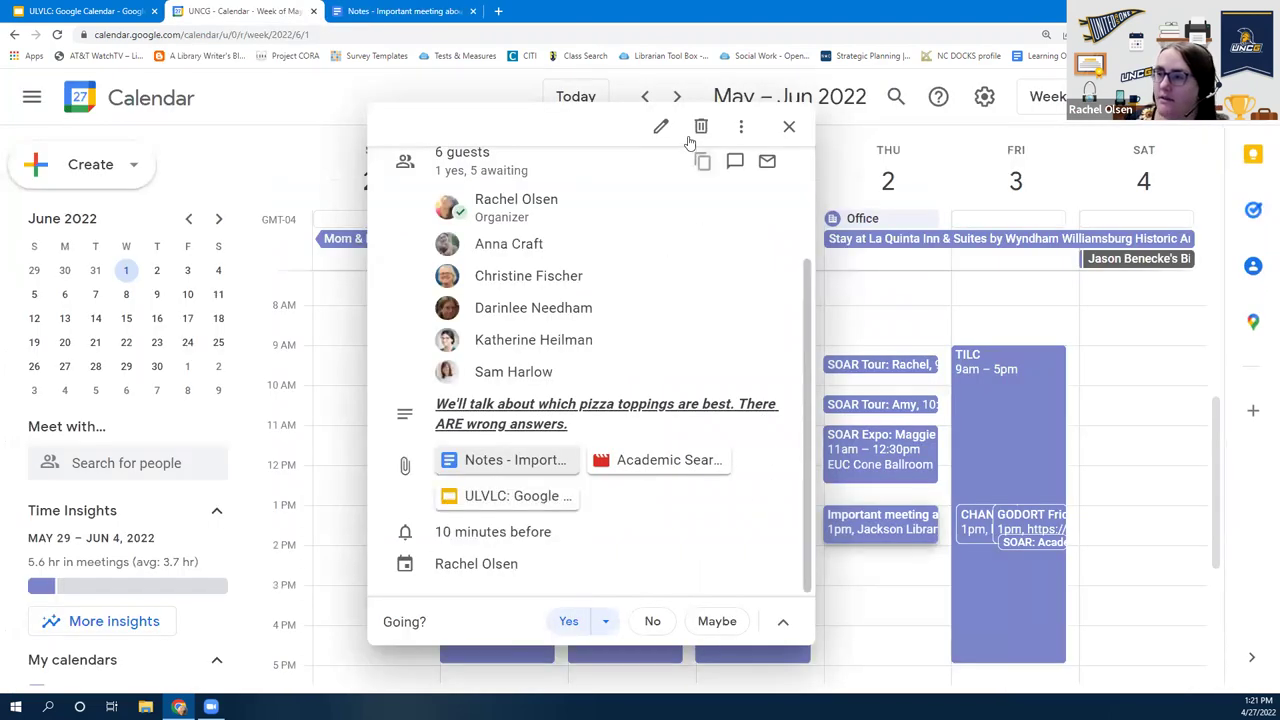
pyautogui.click(661, 126)
pyautogui.scroll(-3, 320, 380)
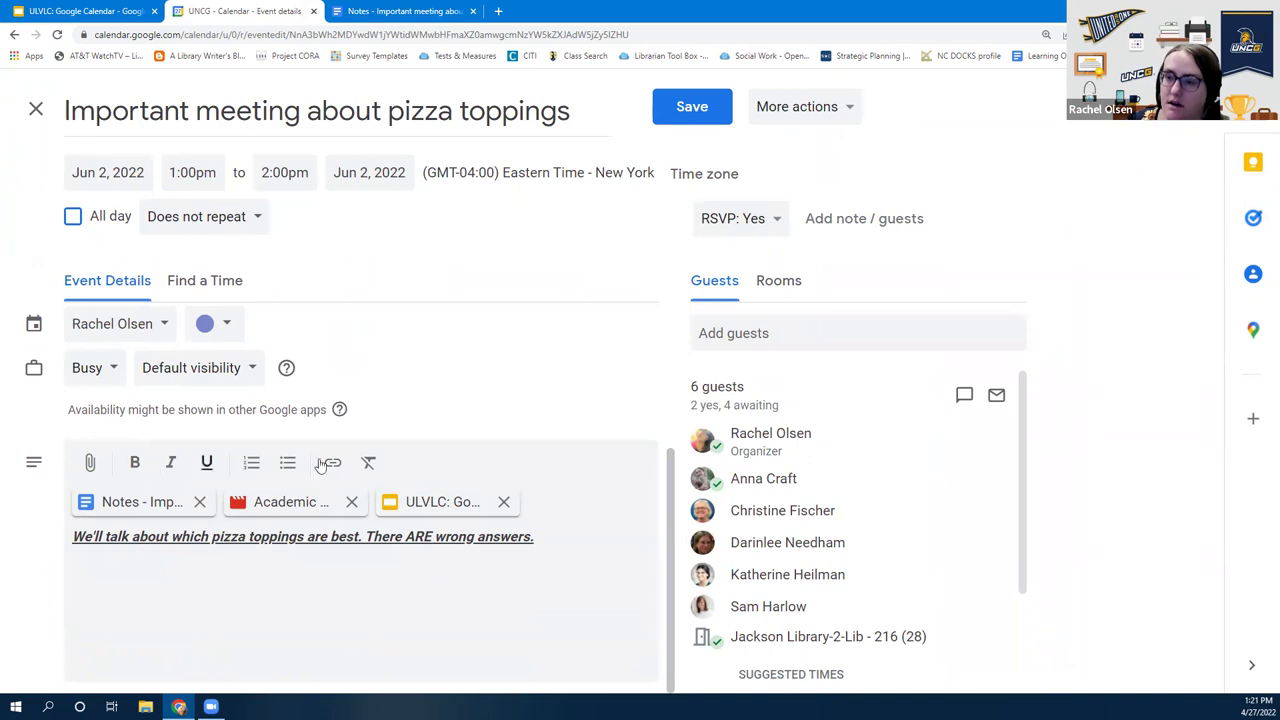
pyautogui.scroll(1, 320, 466)
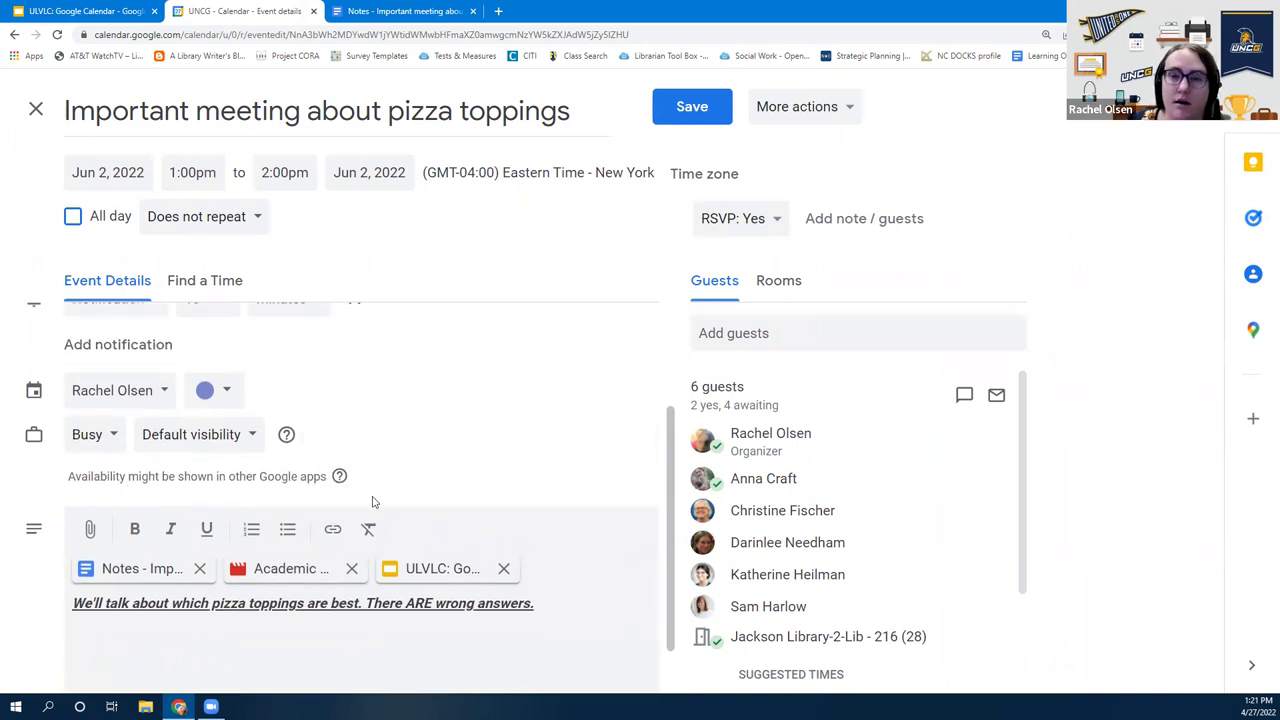
pyautogui.click(450, 7)
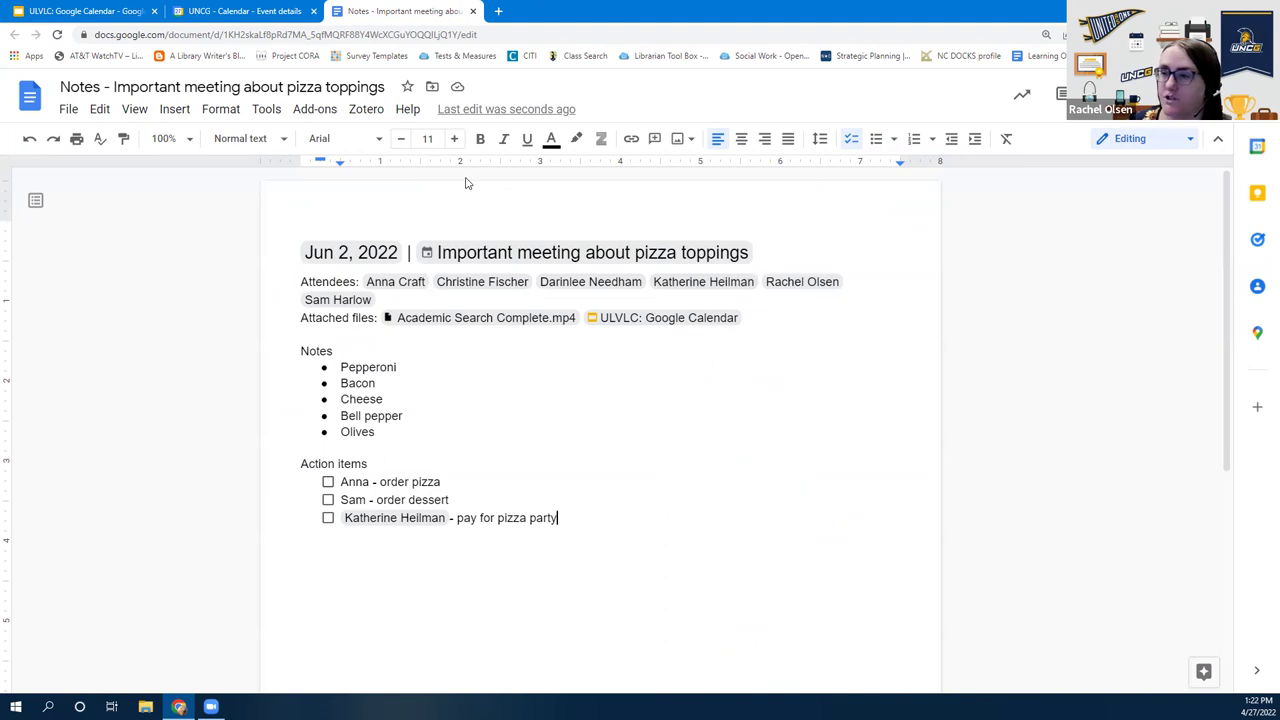
# Compare the event details with the notes, ending on the Calendar event details page
pyautogui.moveTo(490, 290)
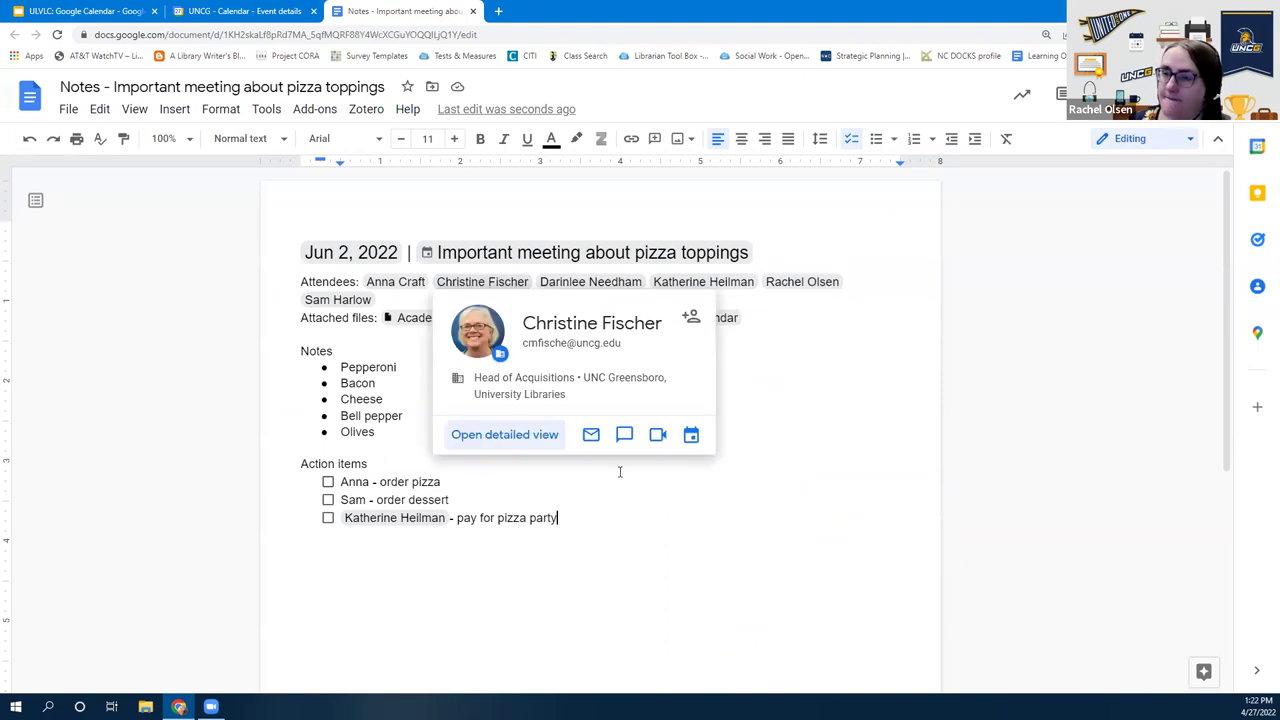
pyautogui.click(222, 10)
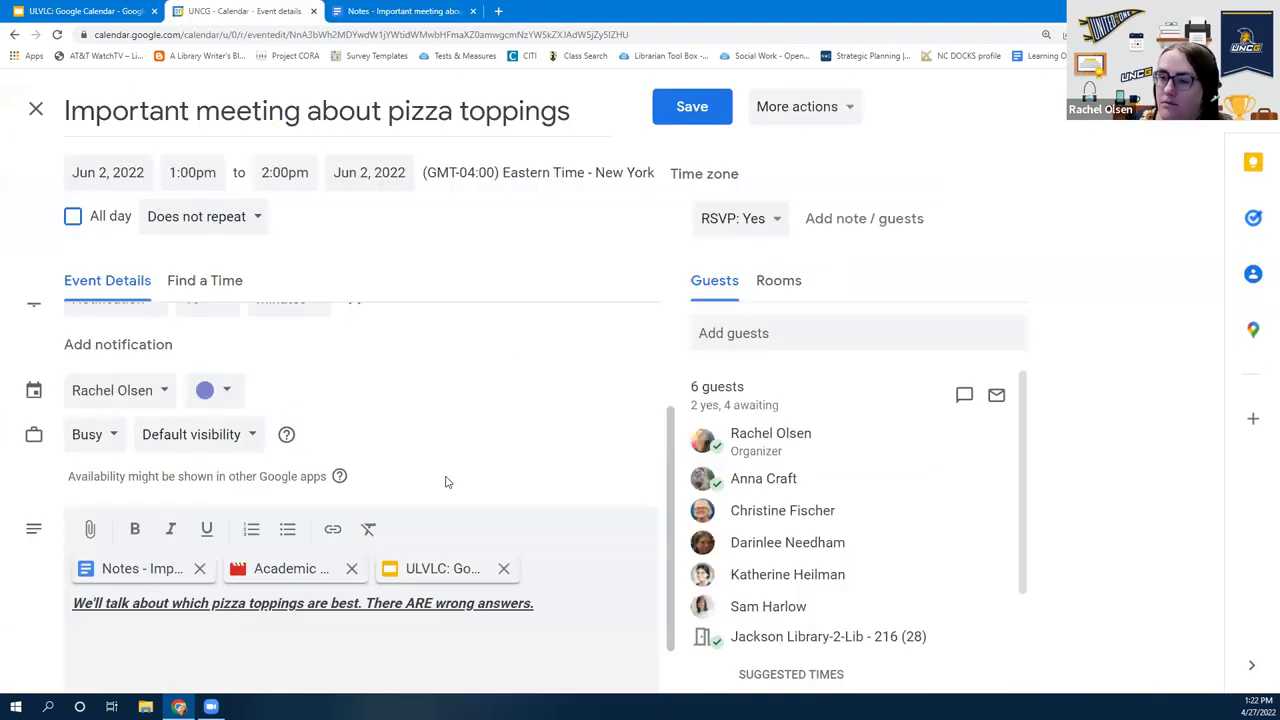
pyautogui.scroll(2, 491, 515)
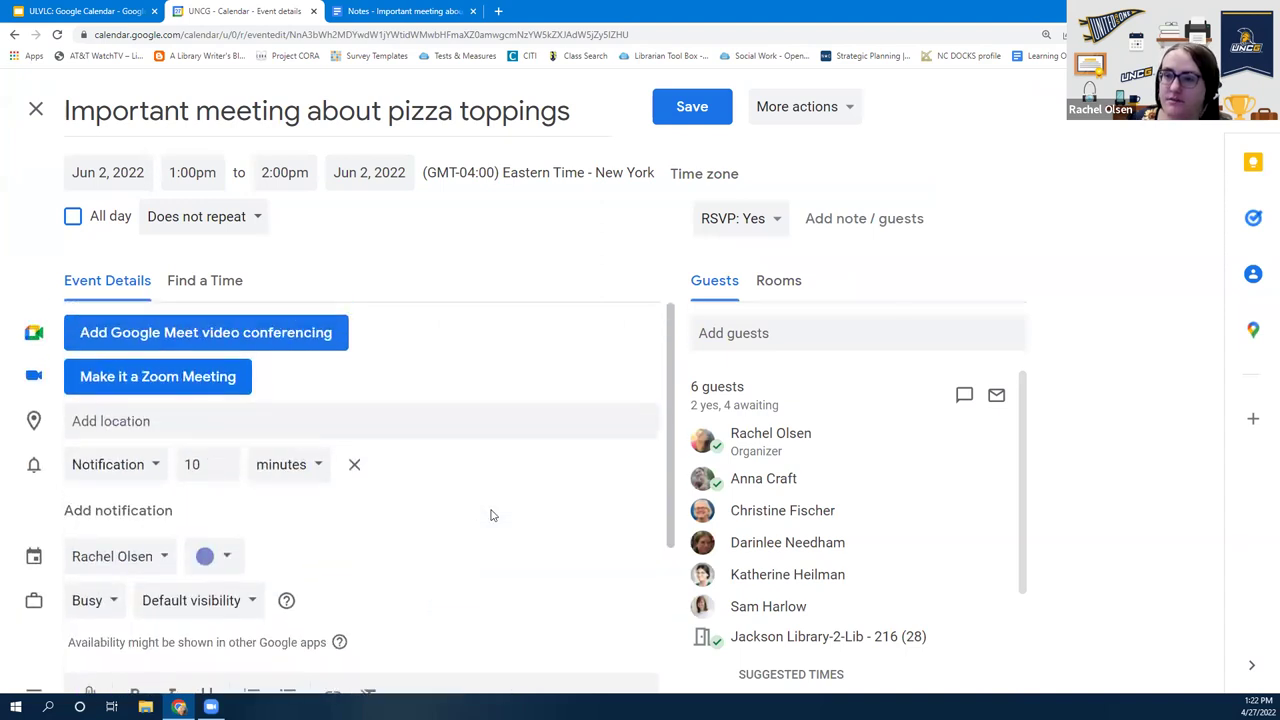
pyautogui.click(441, 10)
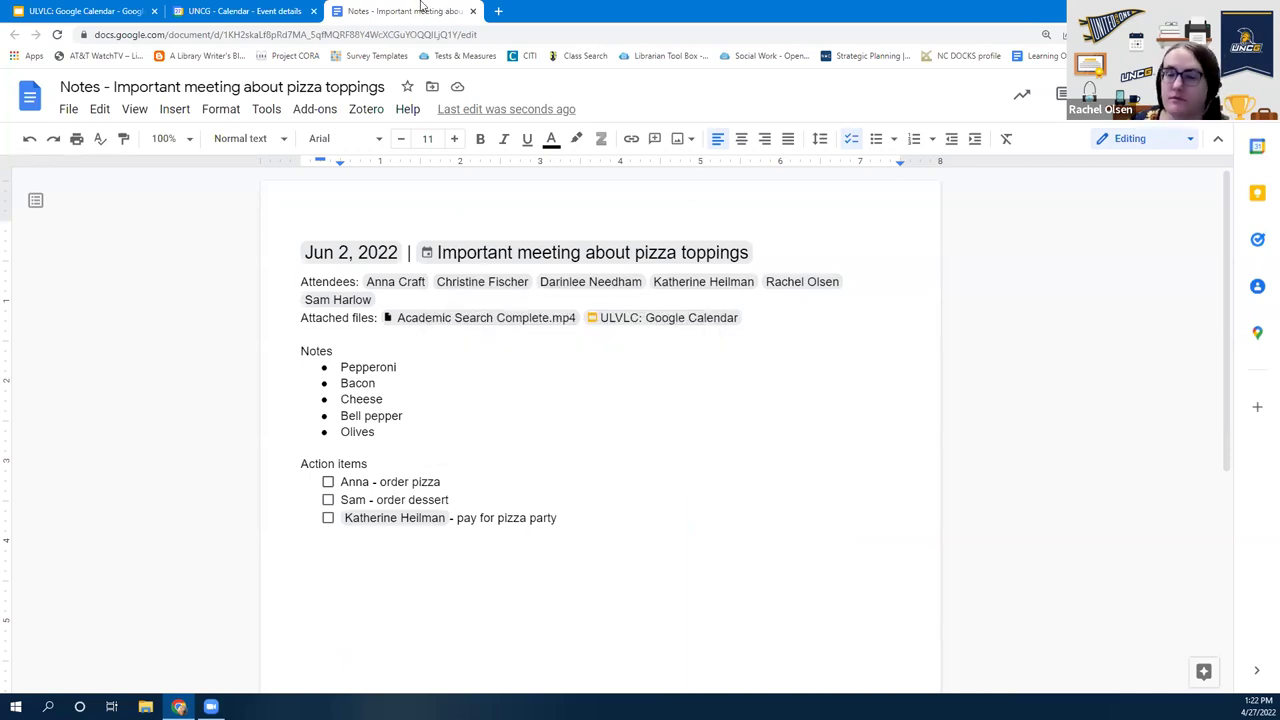
pyautogui.click(258, 10)
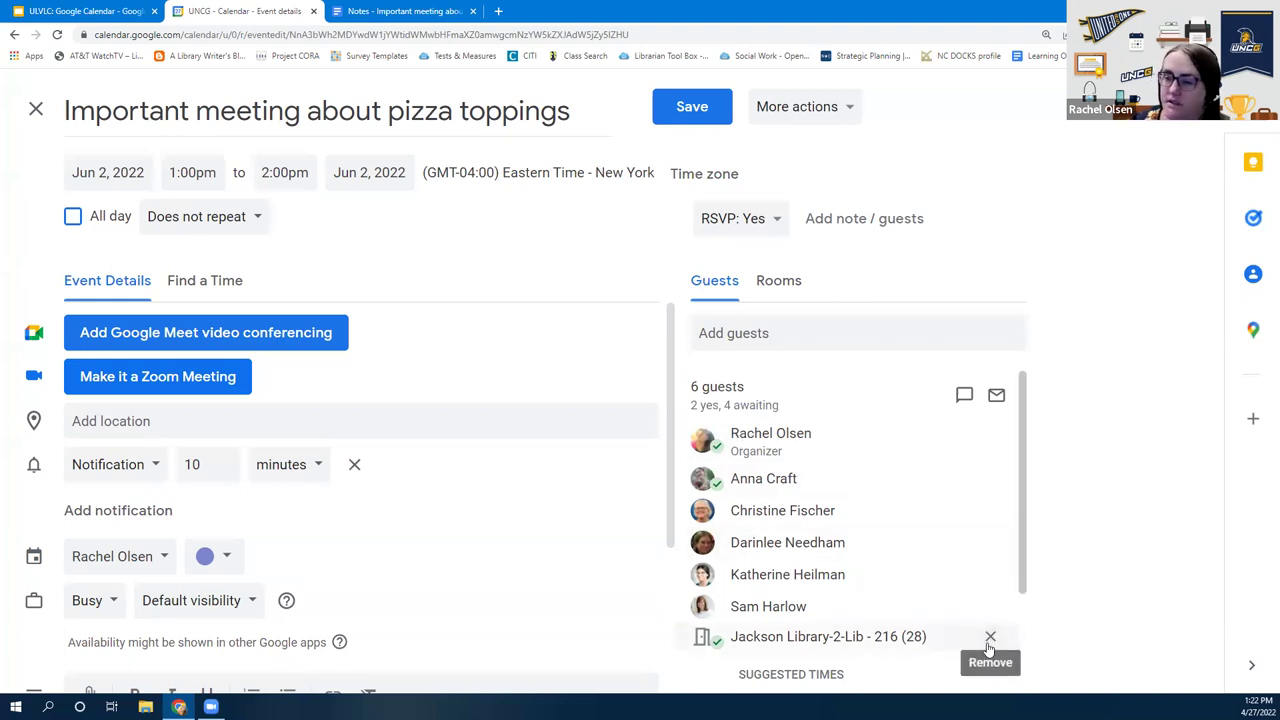
# Take the Jackson Library room off the event's Guests list, leaving six guests
pyautogui.click(987, 644)
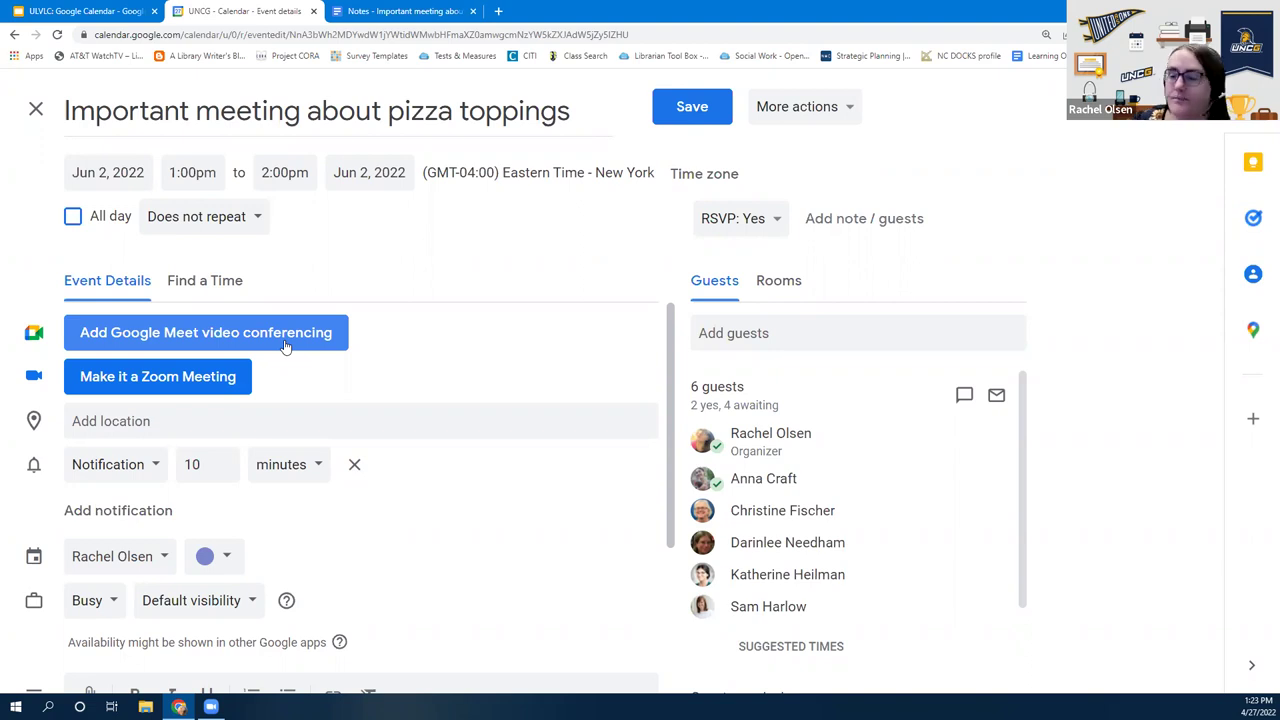
# Make the event a Zoom meeting and load the UNCG Zoom site in a new tab
pyautogui.click(210, 382)
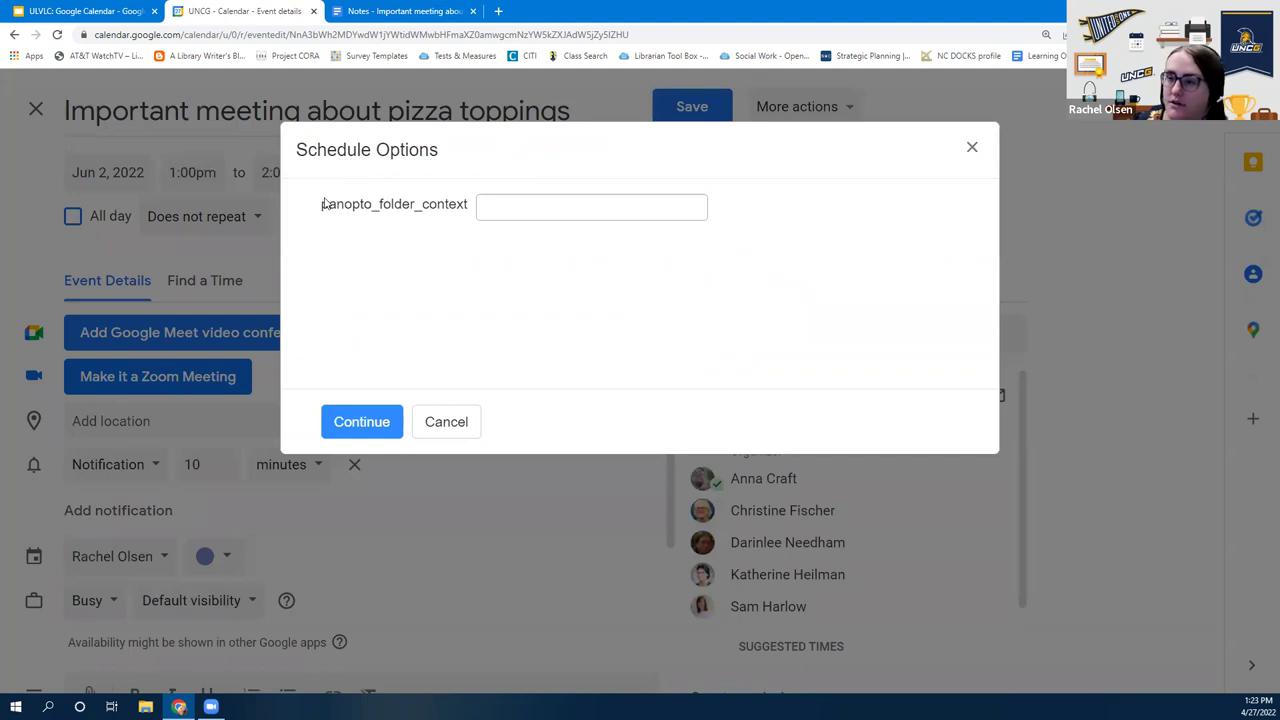
pyautogui.click(360, 422)
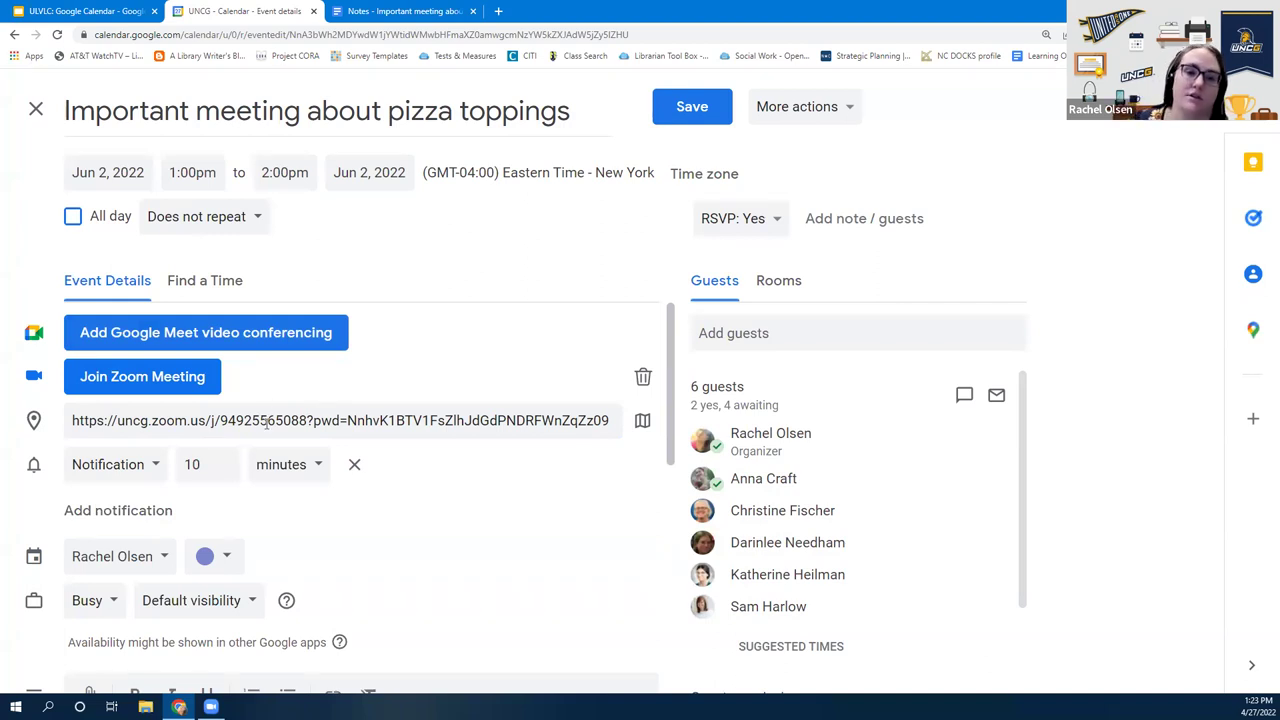
pyautogui.click(498, 11)
pyautogui.write('zoom')
pyautogui.press('Return')
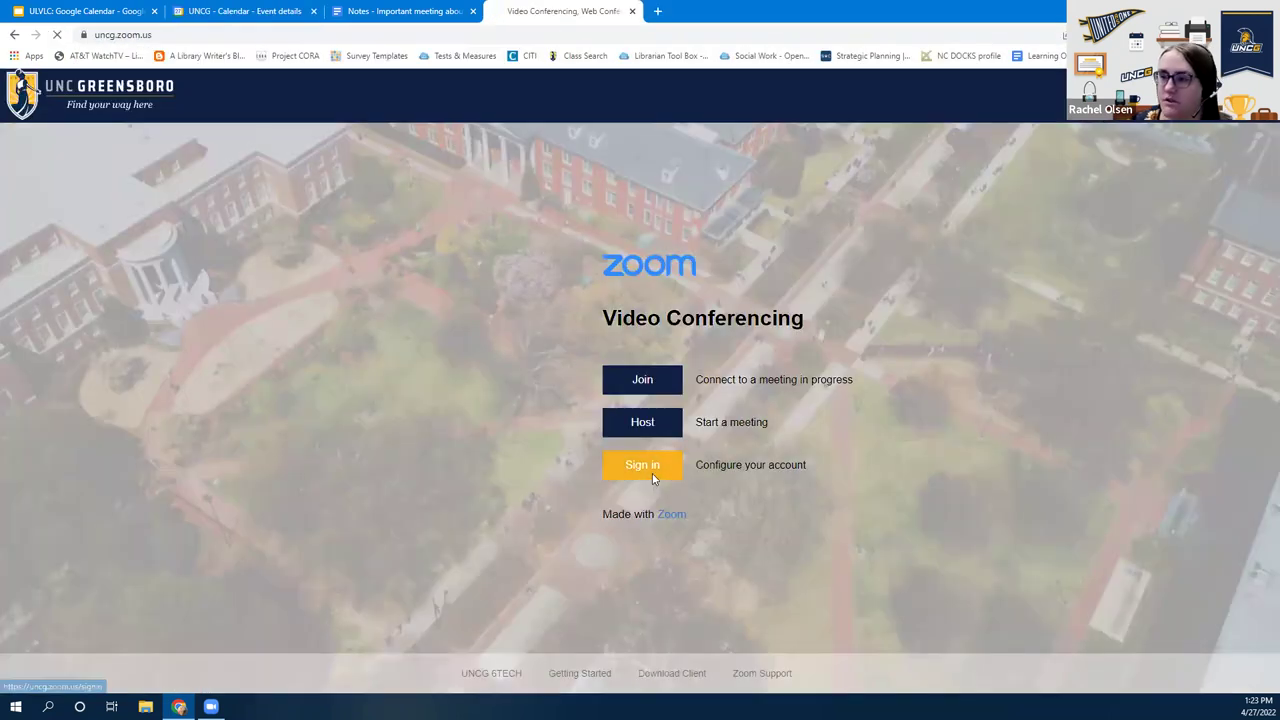
# Sign in on the UNCG Zoom portal, then return to the Calendar event tab
pyautogui.click(652, 476)
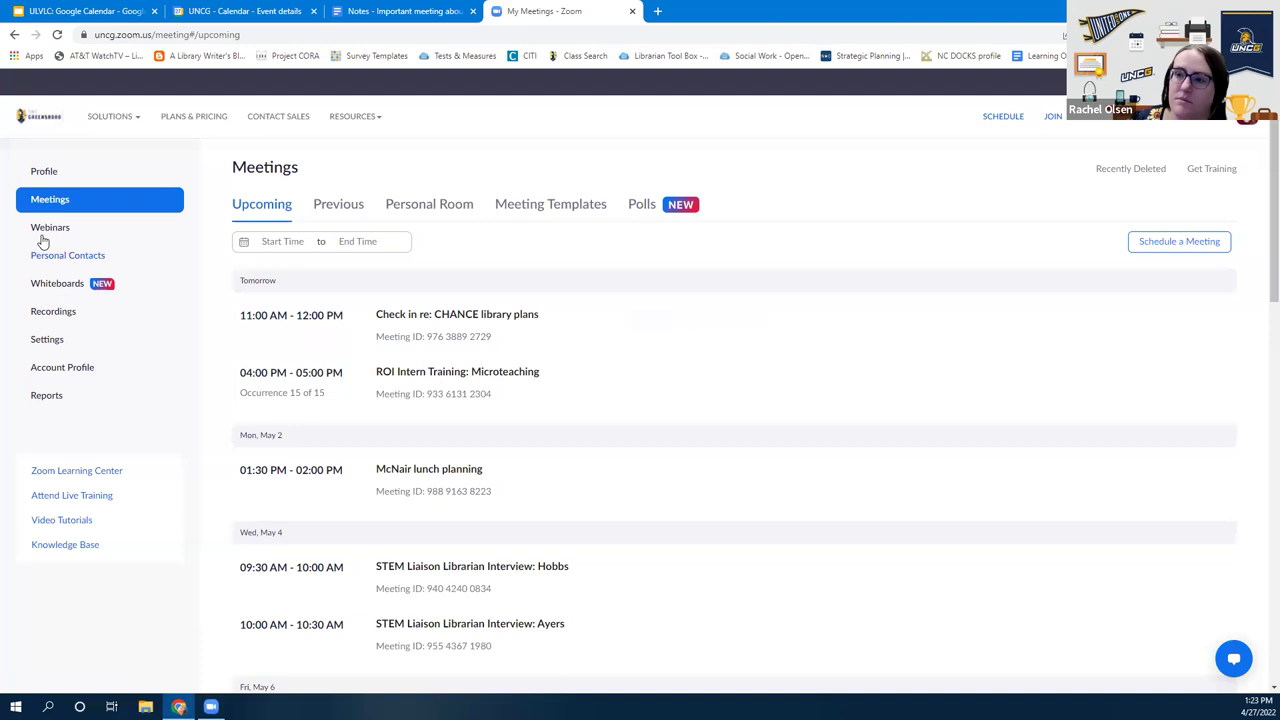
pyautogui.hotkey('ctrl', 'shift', 'Tab')
pyautogui.hotkey('ctrl', 'shift', 'Tab')
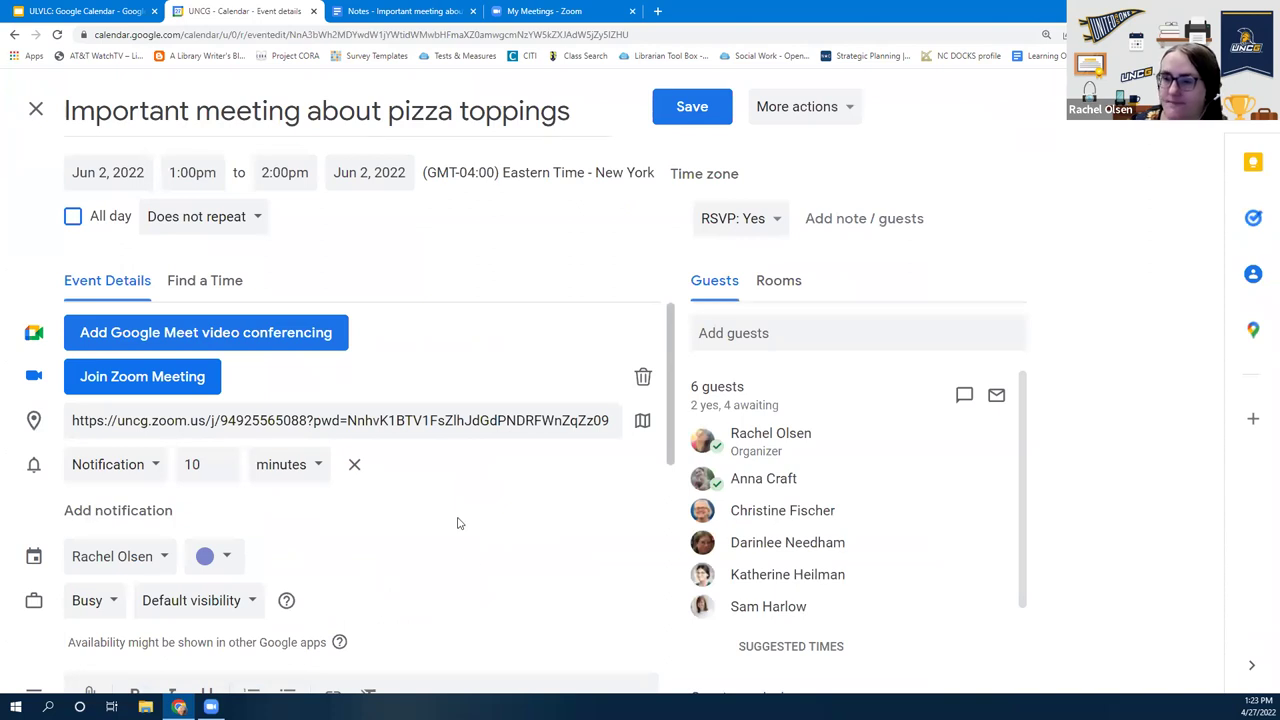
# Look over the event edit page and its More actions menu, then close the menu
pyautogui.scroll(-2, 455, 523)
pyautogui.scroll(2, 462, 526)
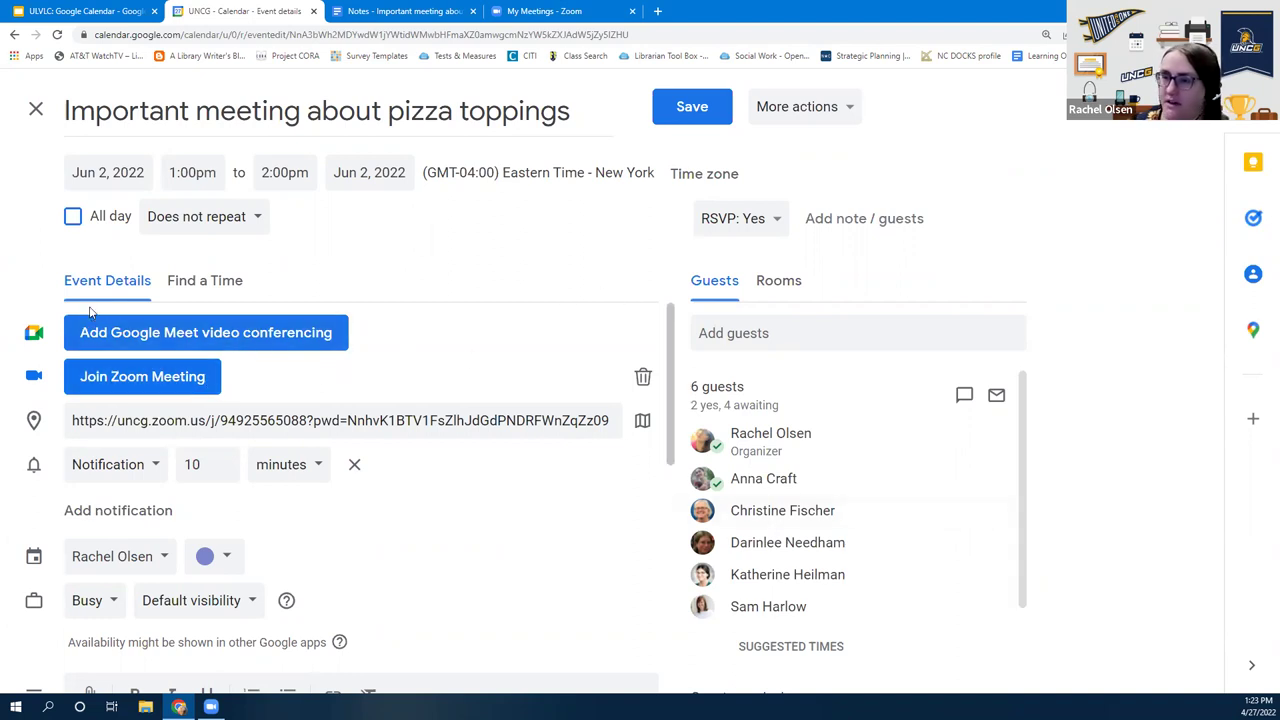
pyautogui.scroll(-1, 335, 455)
pyautogui.scroll(1, 415, 495)
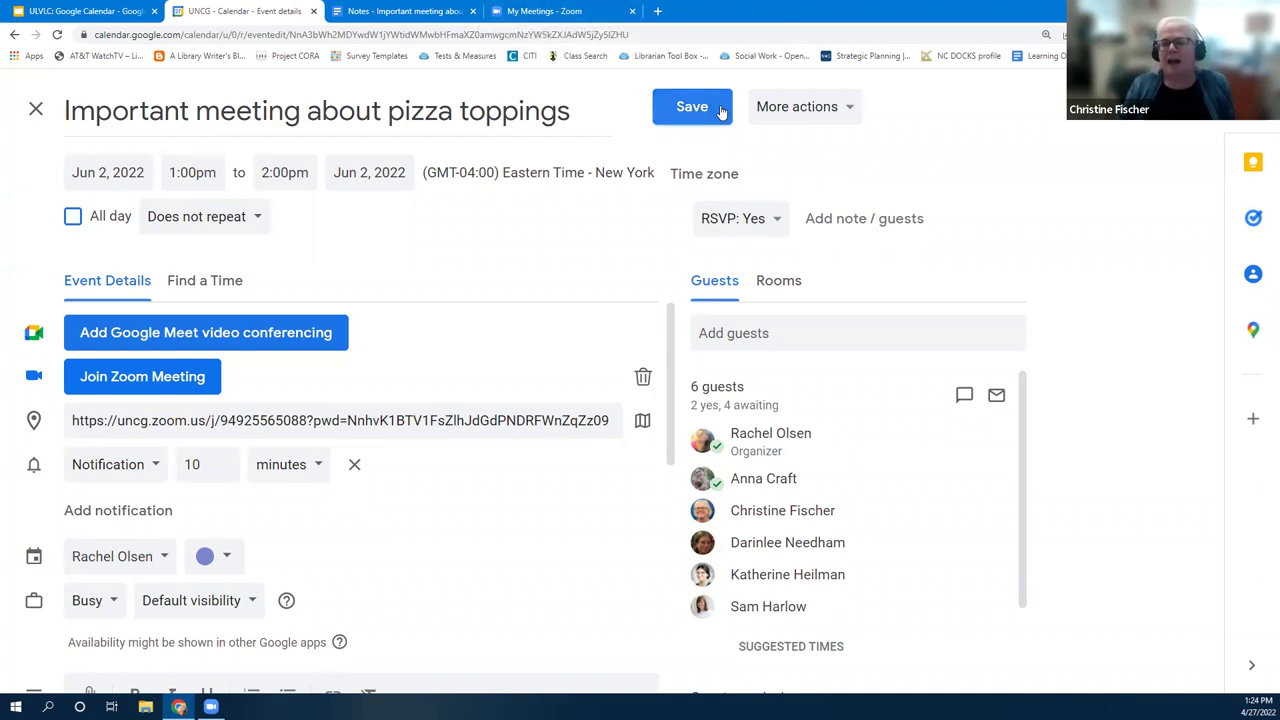
pyautogui.click(777, 110)
pyautogui.click(623, 145)
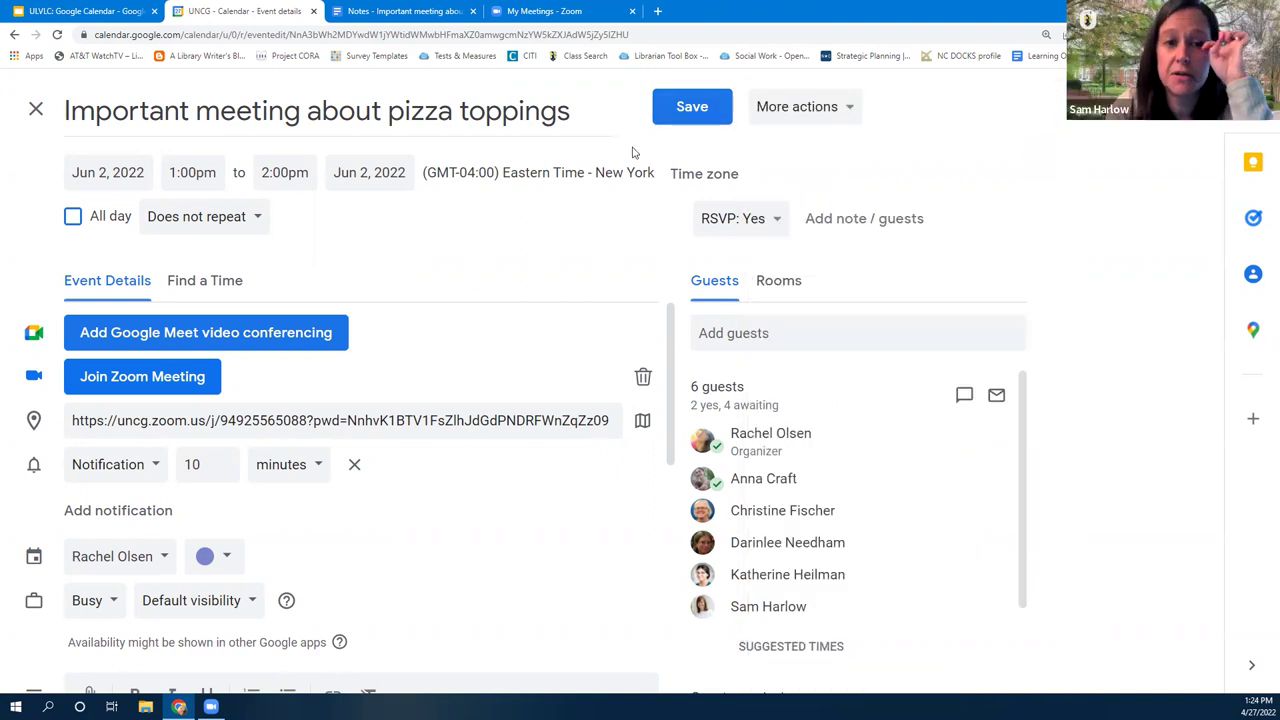
# Save the event without sending guest updates and open the Zoom Scheduler extension article
pyautogui.click(697, 112)
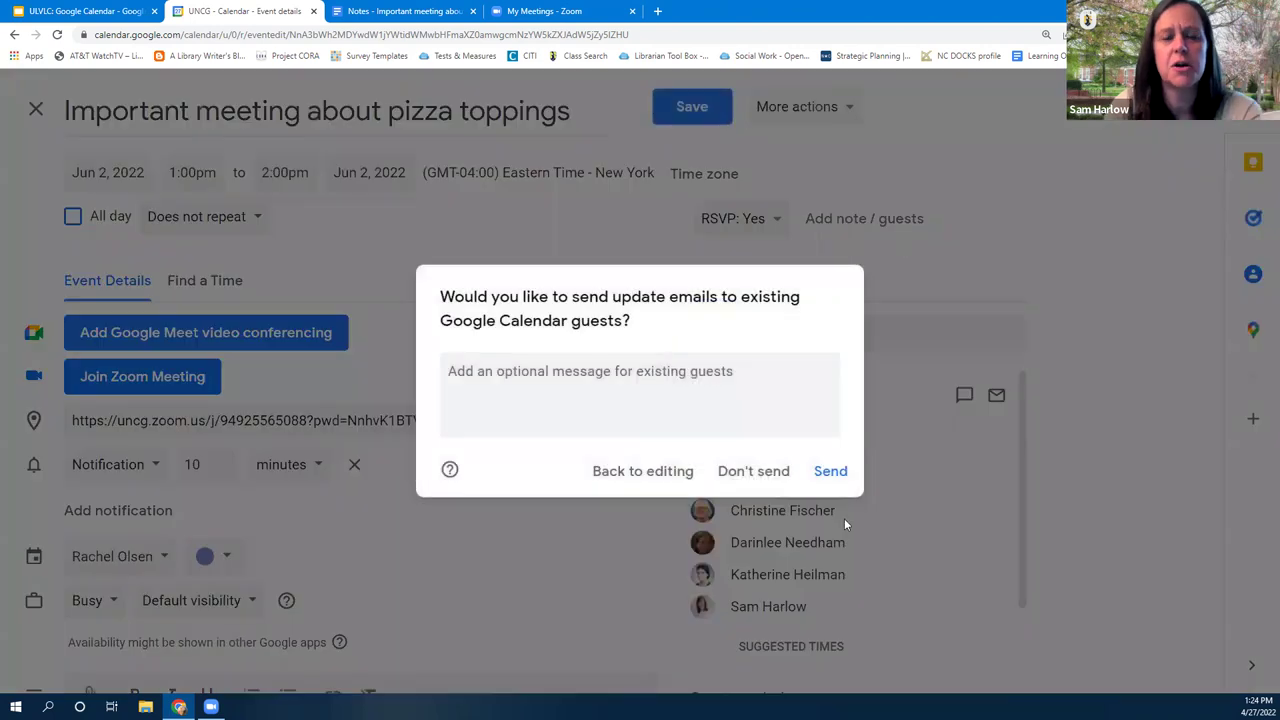
pyautogui.click(621, 473)
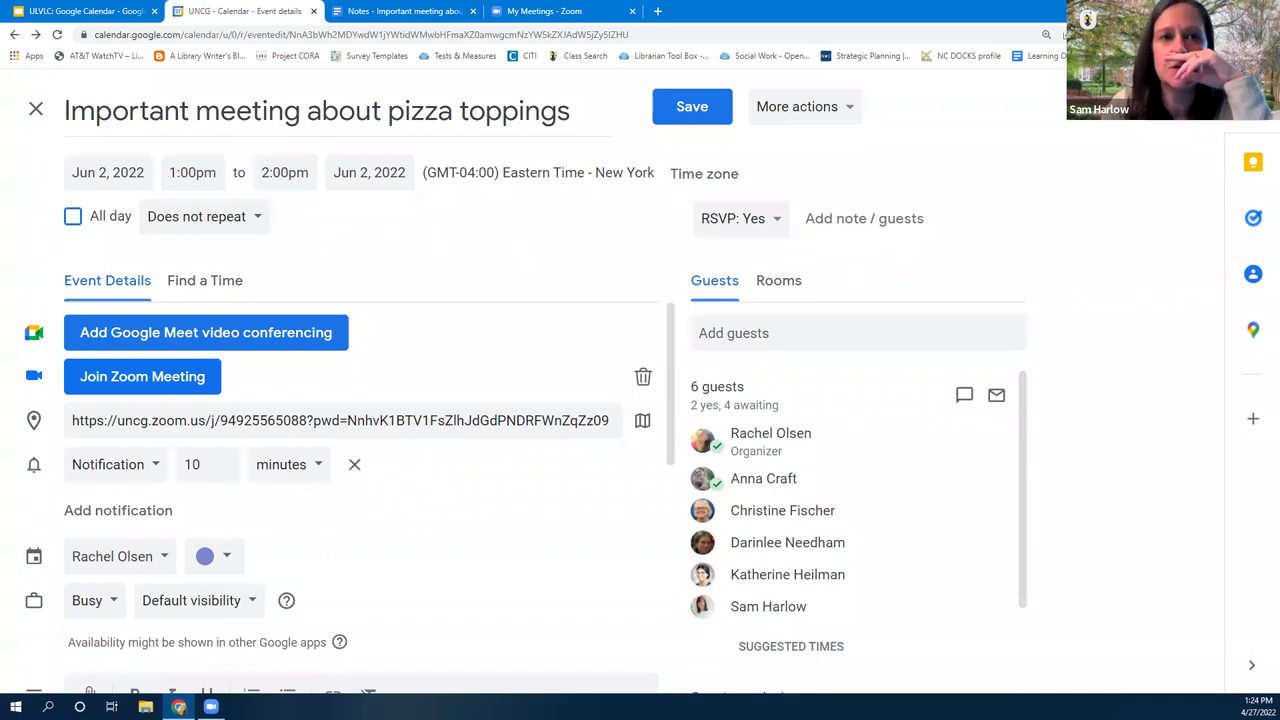
pyautogui.click(554, 430)
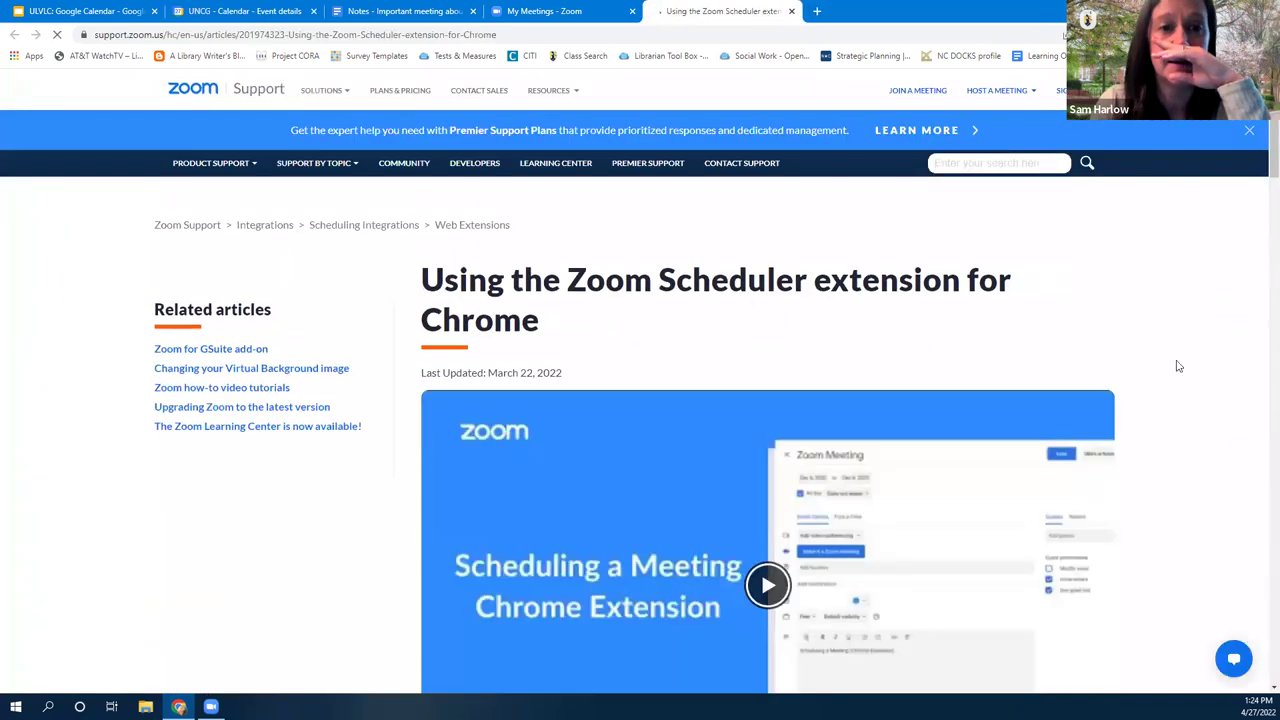
# Read through the Zoom Scheduler extension article, then go back through the tabs to the Calendar event
pyautogui.scroll(-2, 1199, 398)
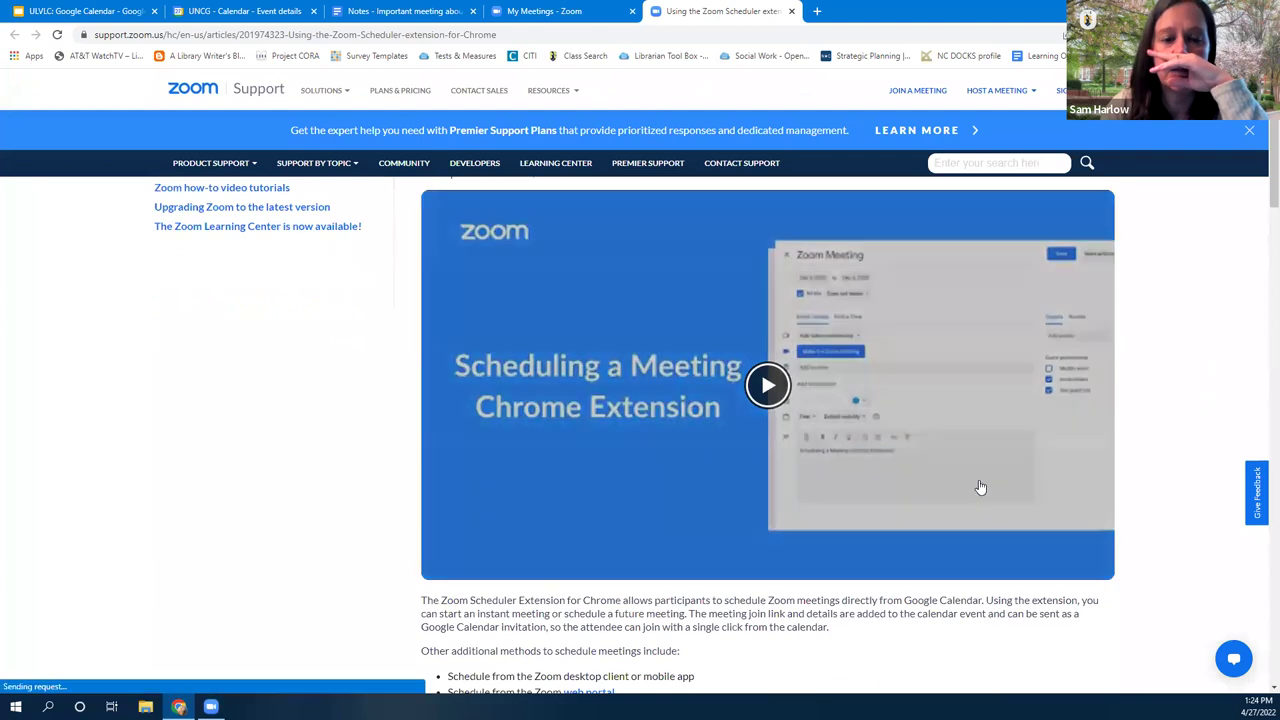
pyautogui.scroll(-4, 935, 497)
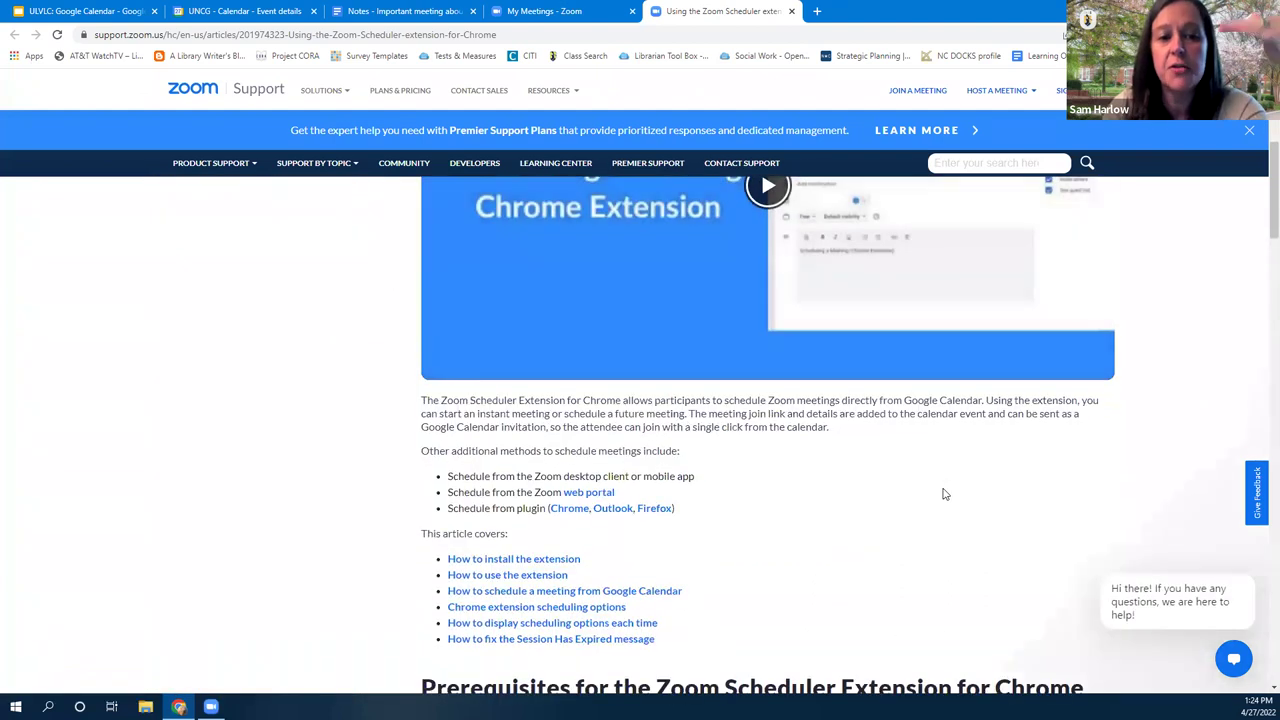
pyautogui.scroll(-4, 945, 494)
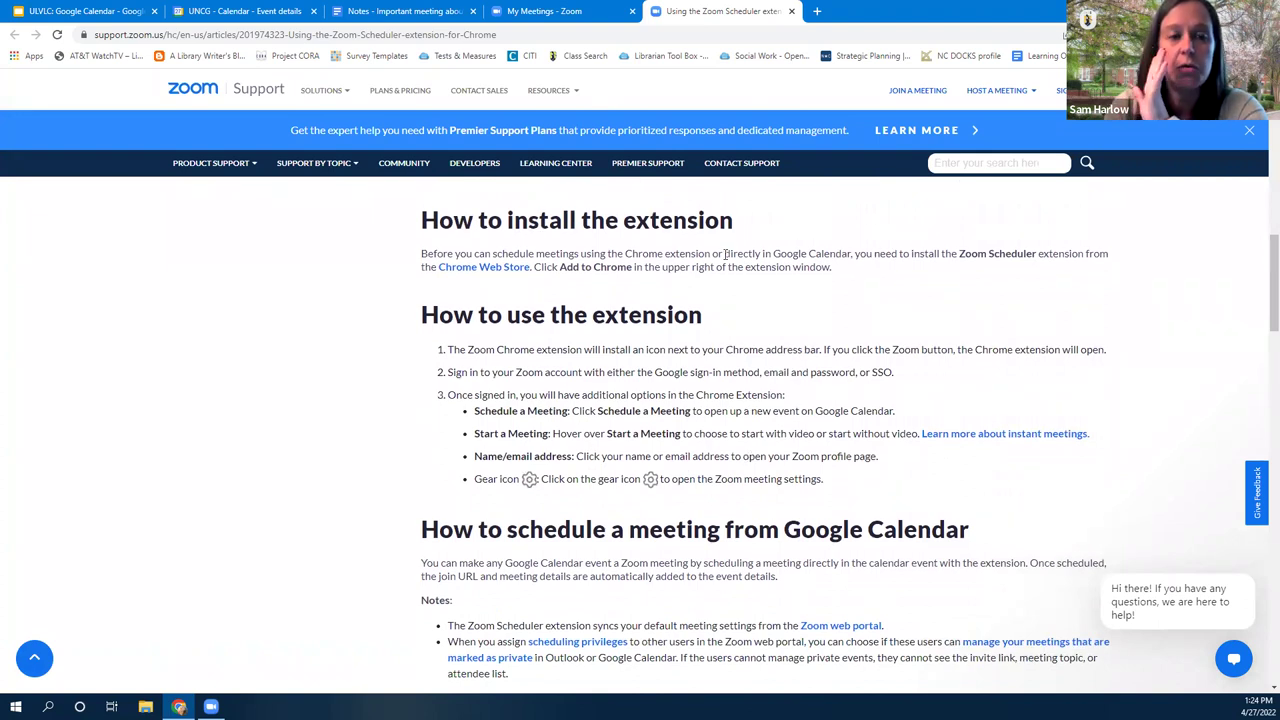
pyautogui.scroll(10, 724, 254)
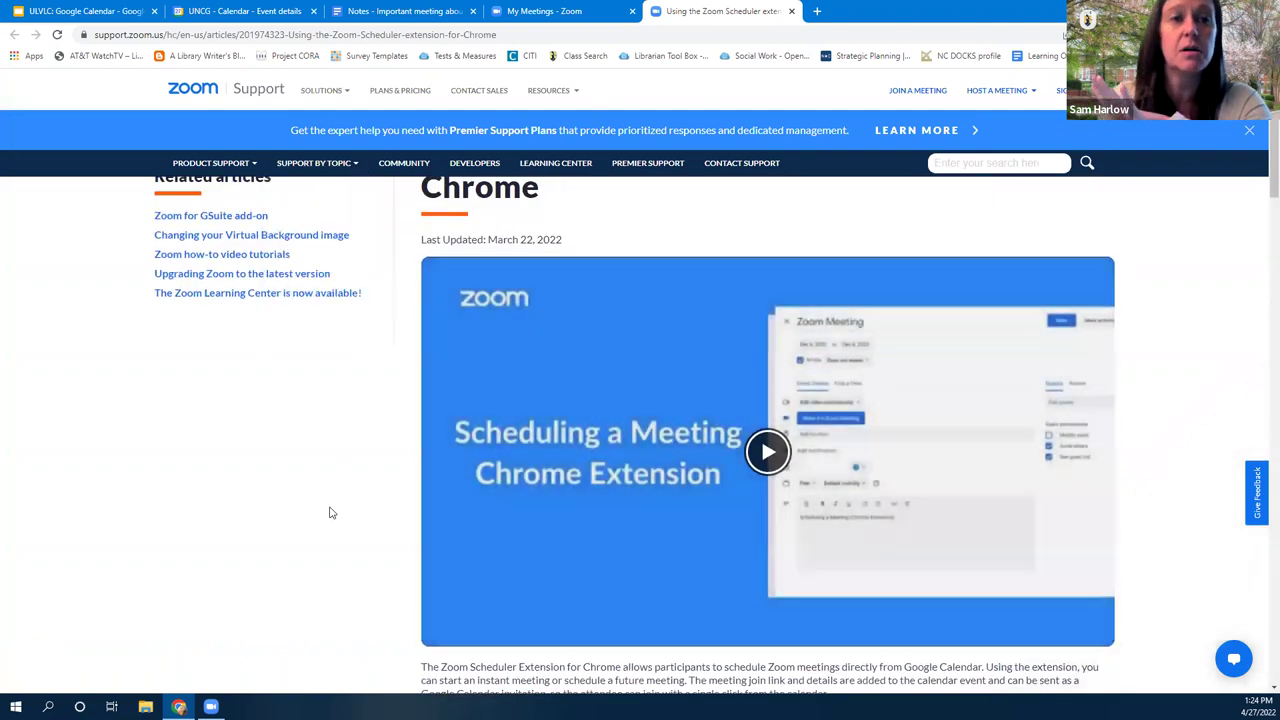
pyautogui.scroll(2, 340, 490)
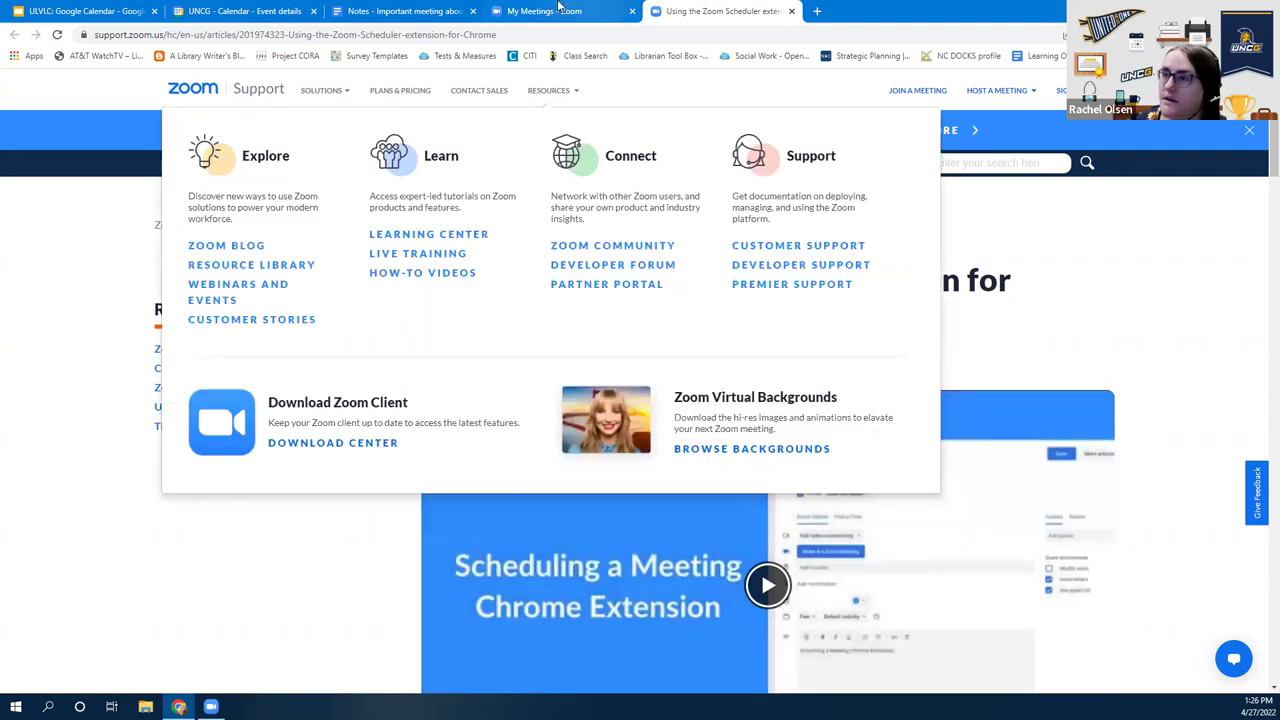
pyautogui.click(560, 8)
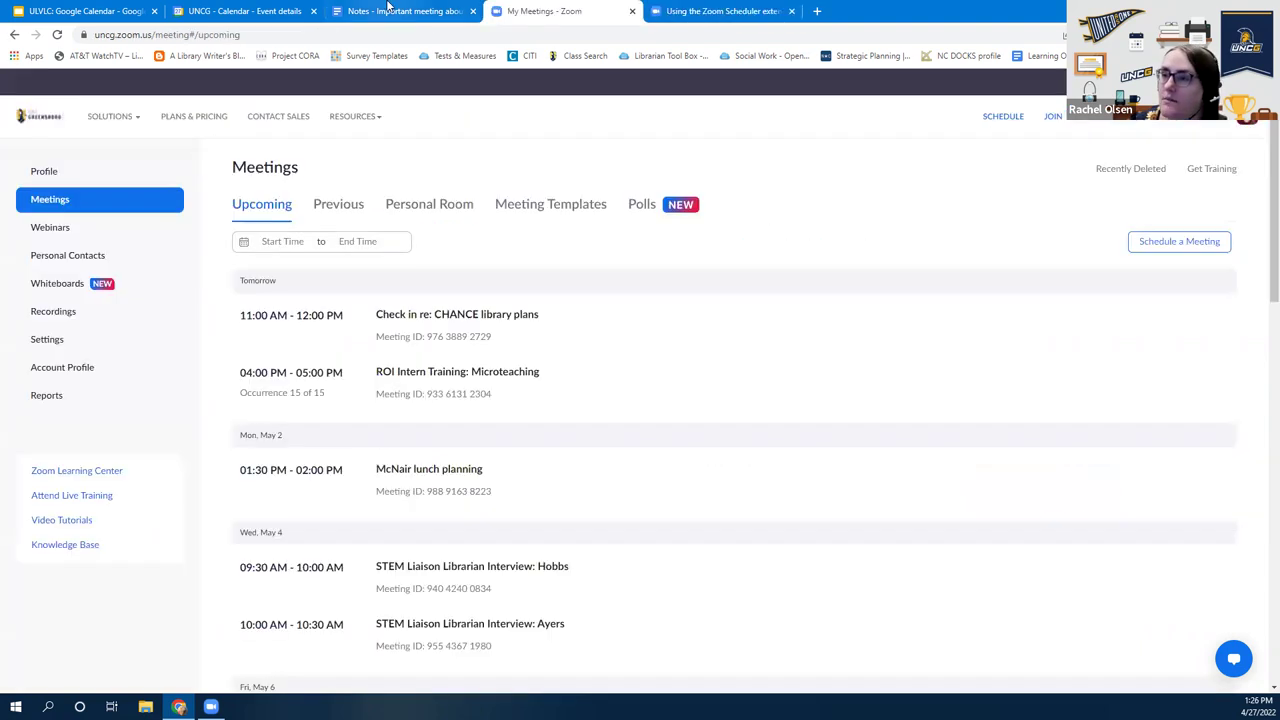
pyautogui.click(390, 8)
pyautogui.click(208, 8)
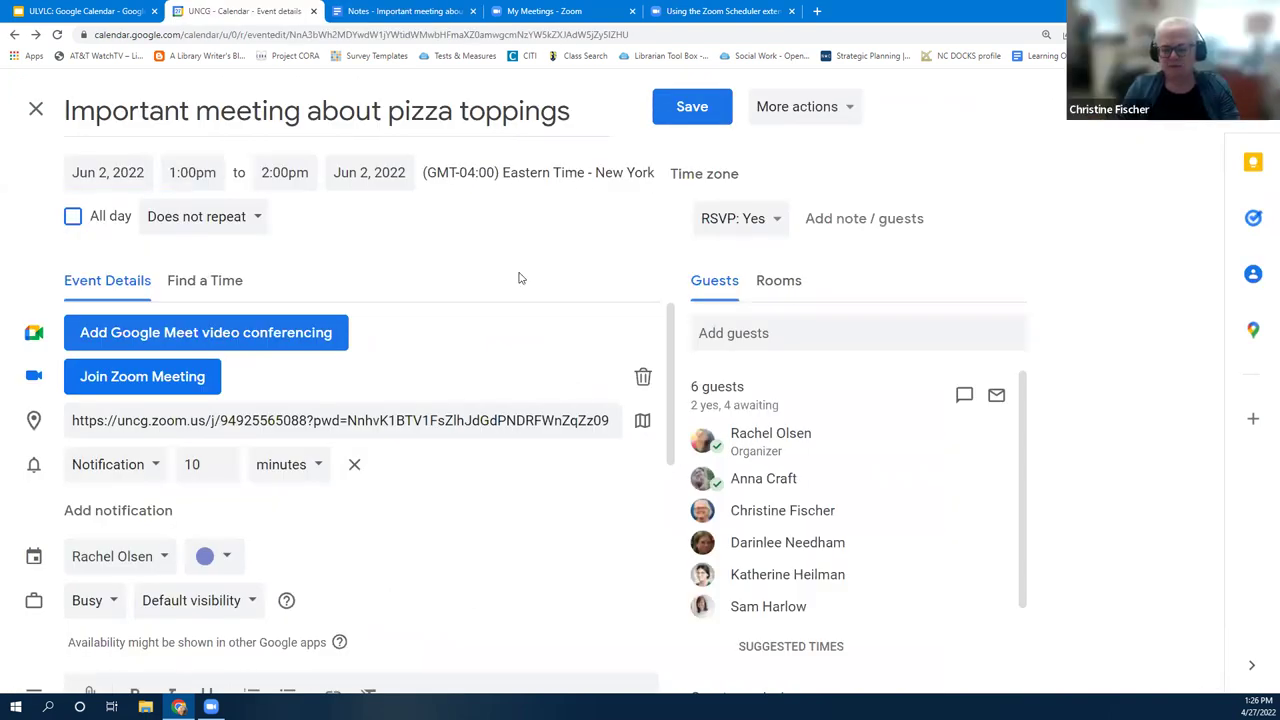
# Change the event reminder to an email 60 minutes before
pyautogui.scroll(-1, 335, 430)
pyautogui.scroll(1, 320, 452)
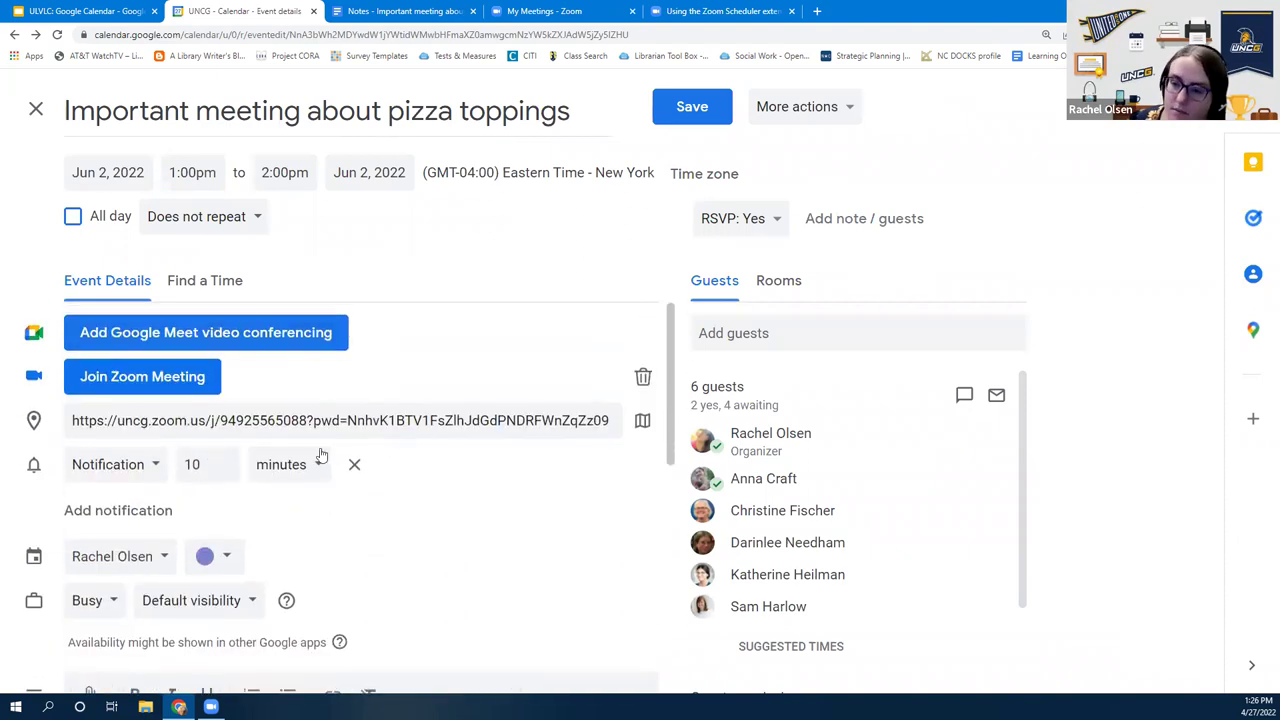
pyautogui.click(133, 477)
pyautogui.click(95, 468)
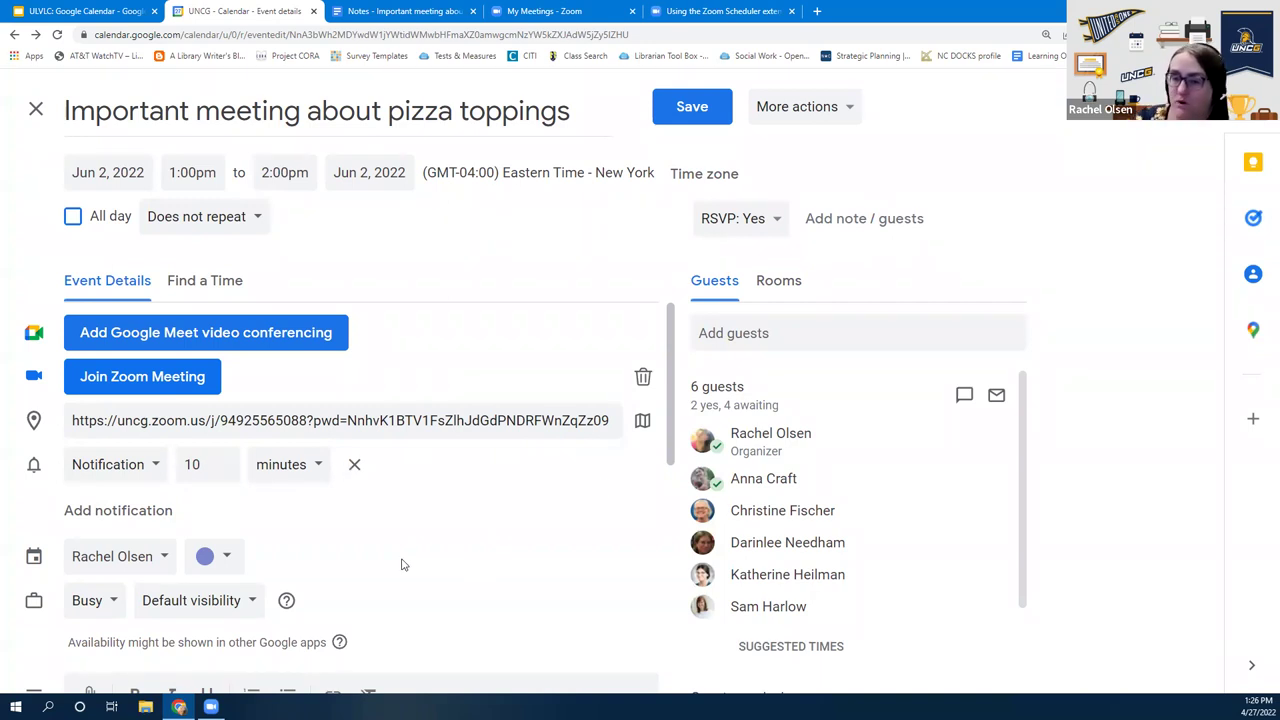
pyautogui.click(112, 465)
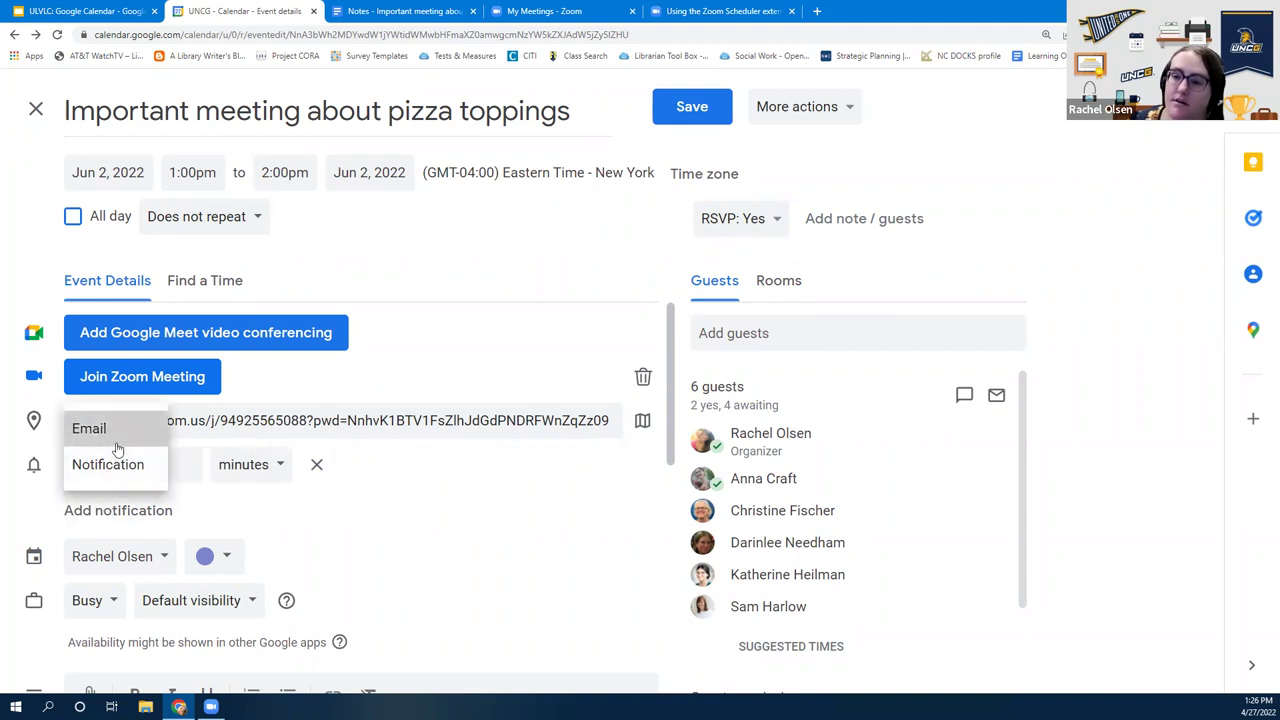
pyautogui.click(117, 449)
pyautogui.click(172, 469)
pyautogui.doubleClick(172, 469)
pyautogui.write('60')
pyautogui.click(435, 565)
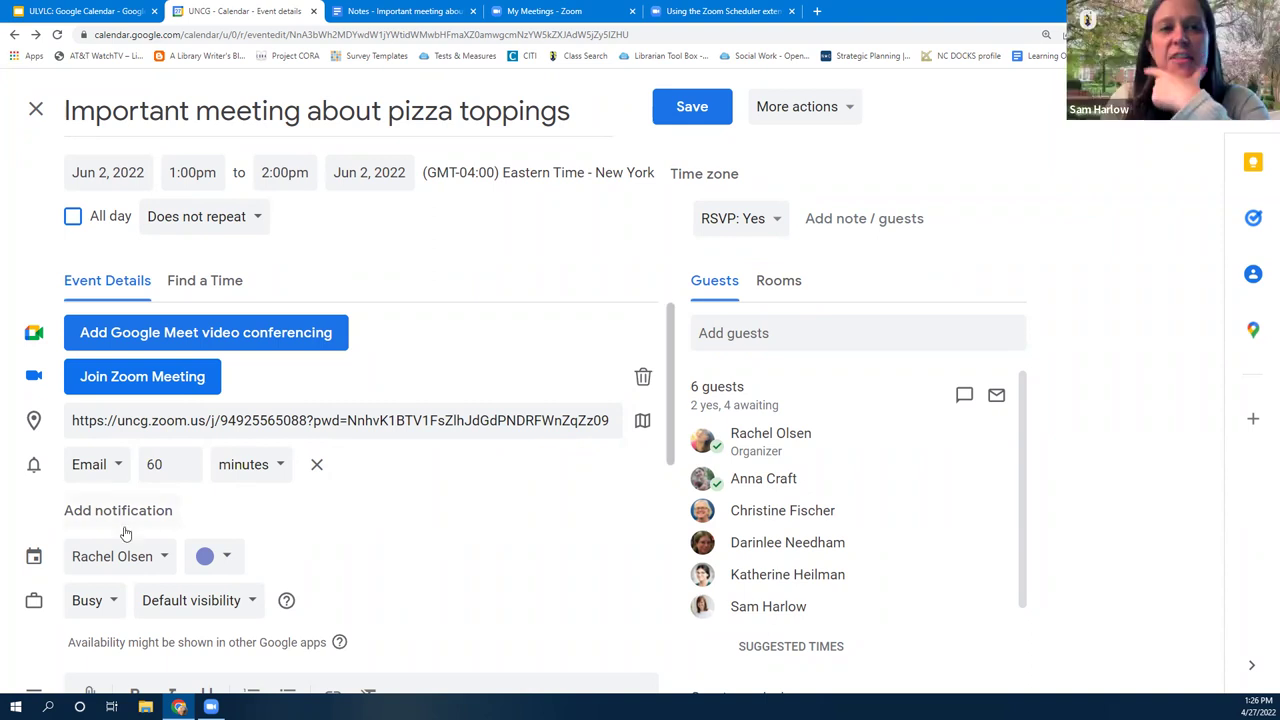
# Make the reminder a 10-minute notification and add a second 10-minute notification
pyautogui.click(90, 470)
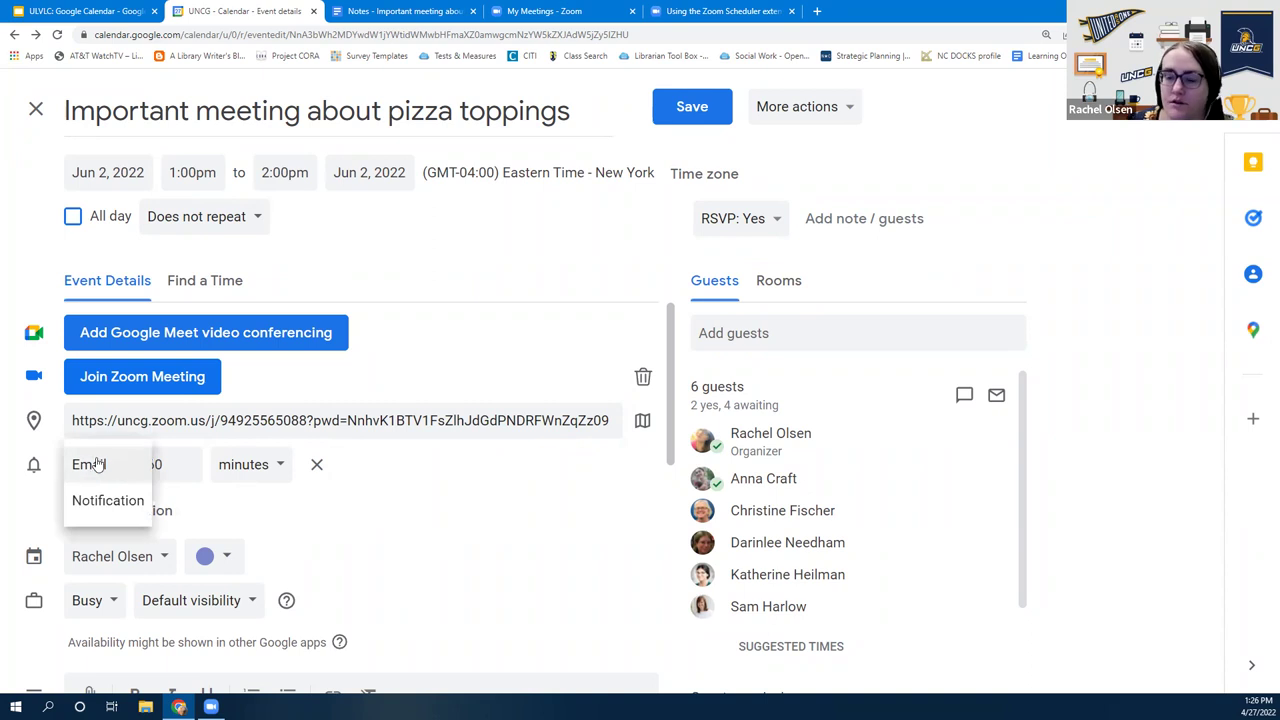
pyautogui.click(100, 502)
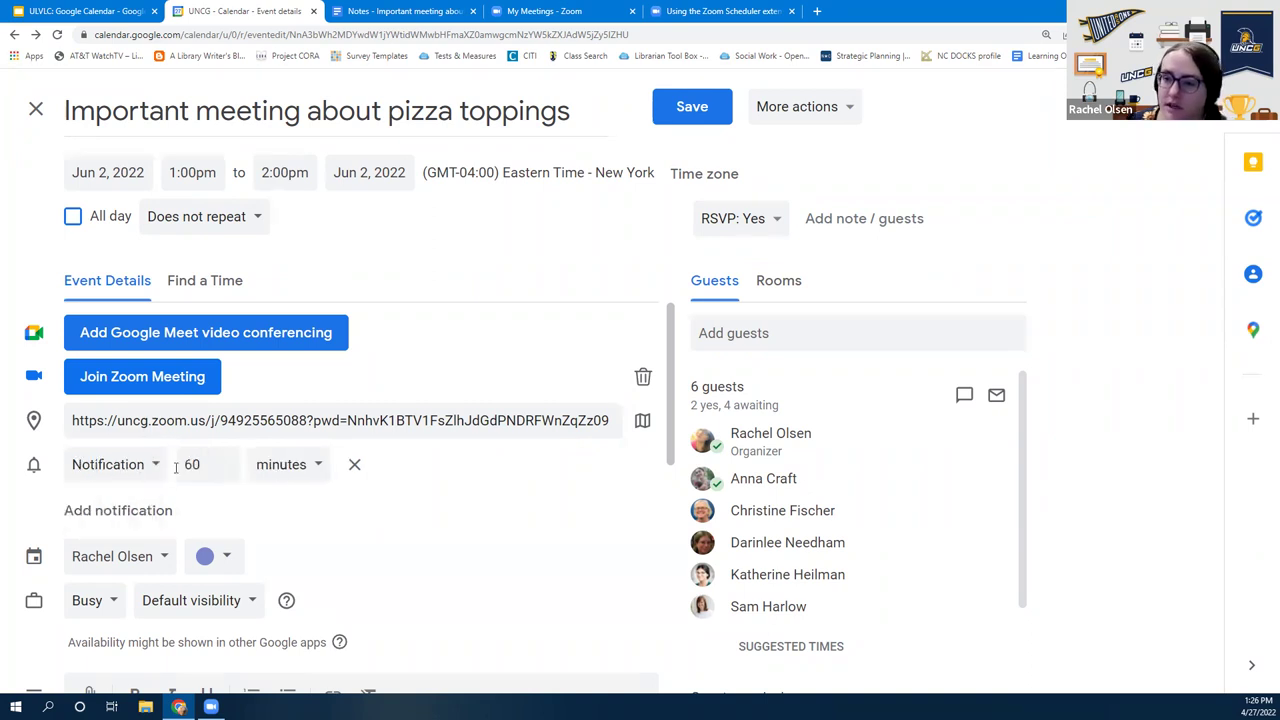
pyautogui.click(280, 478)
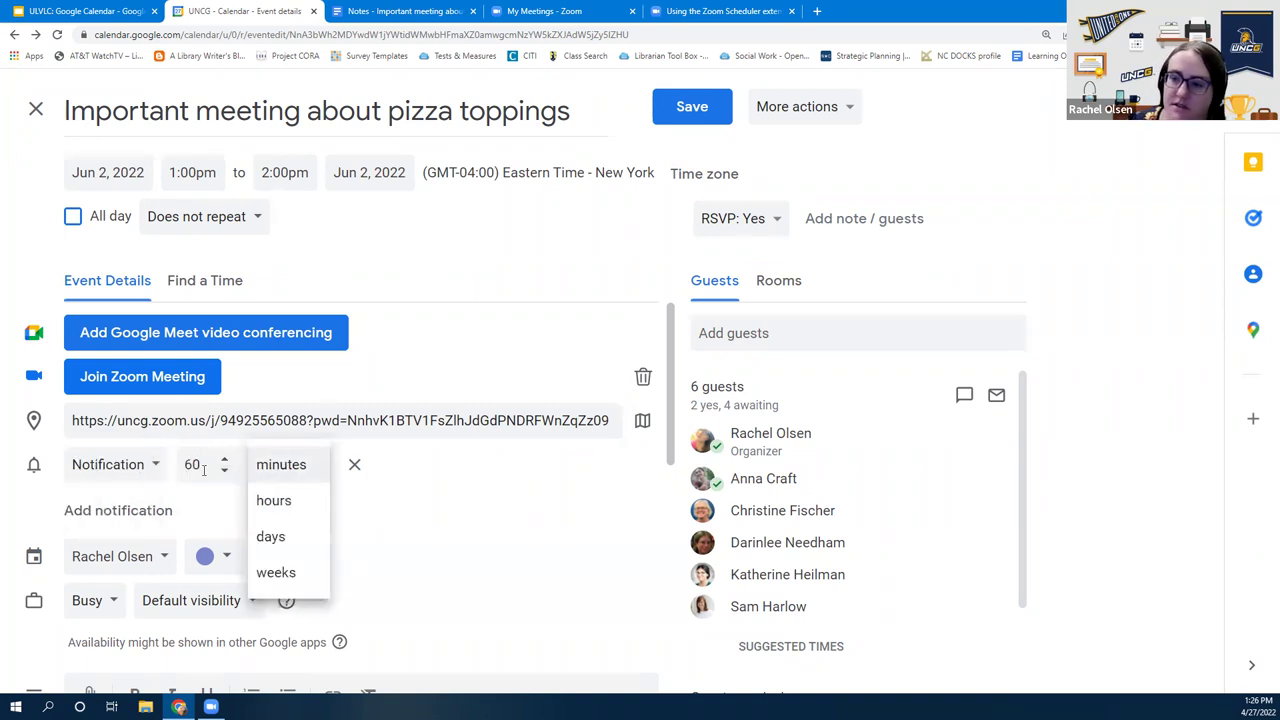
pyautogui.doubleClick(193, 464)
pyautogui.write('10')
pyautogui.click(531, 528)
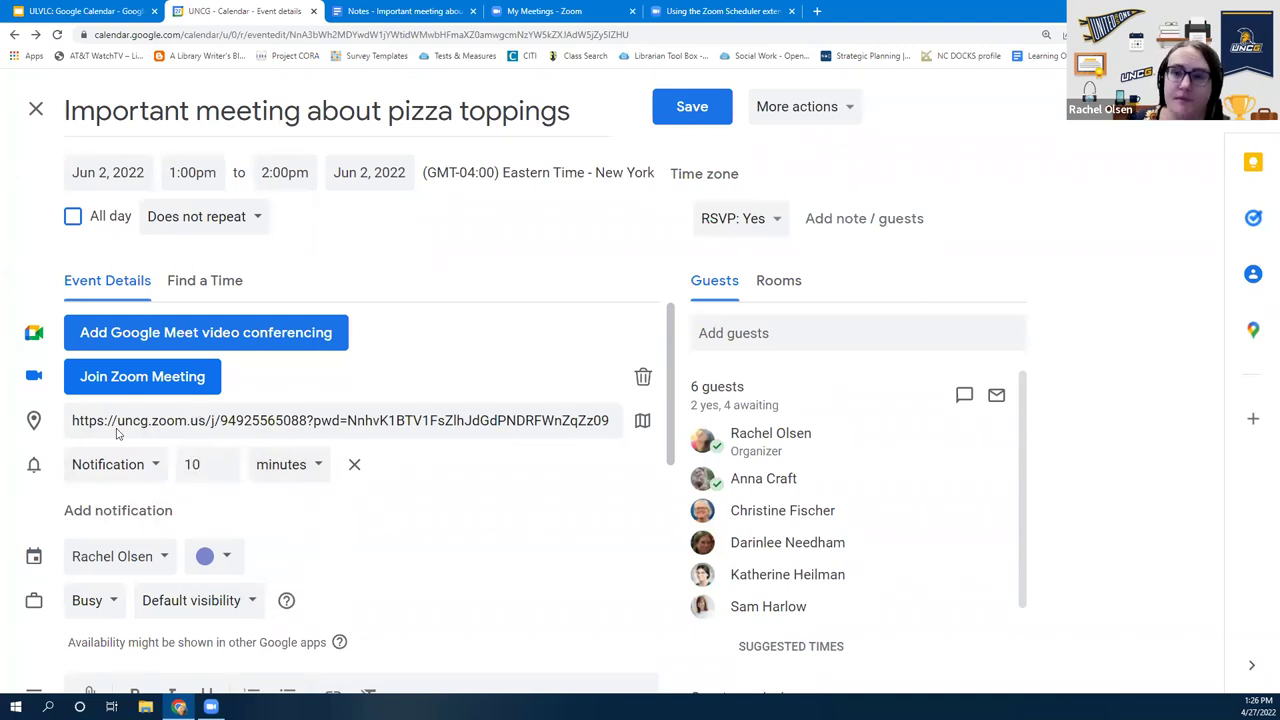
pyautogui.click(127, 514)
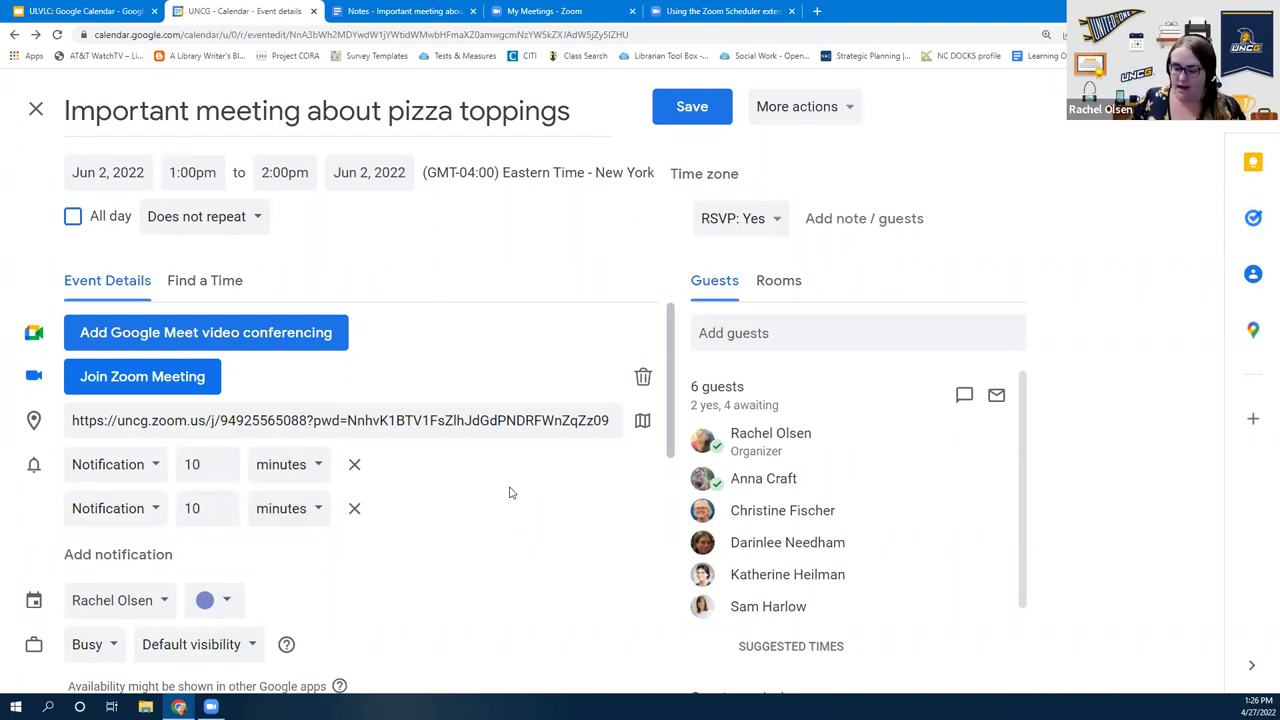
# Delete the second notification row, leaving one 10-minute reminder, and scroll to Default visibility
pyautogui.scroll(-2, 389, 549)
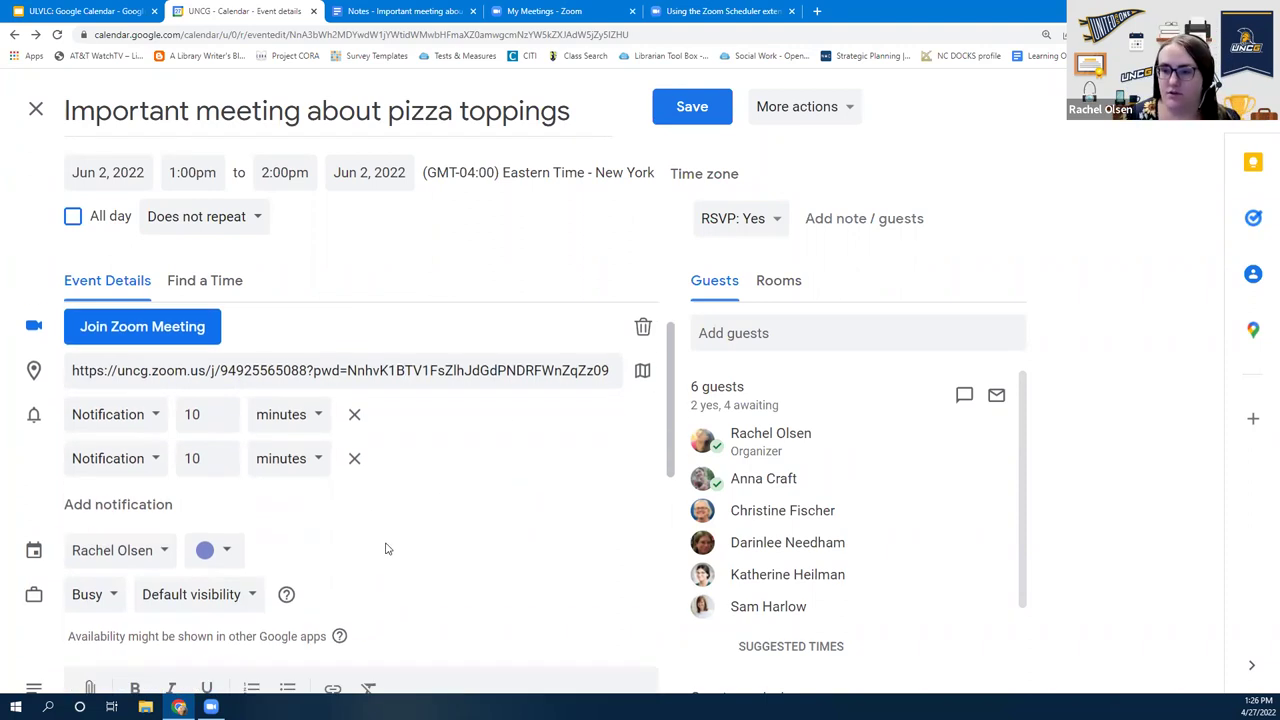
pyautogui.scroll(2, 406, 550)
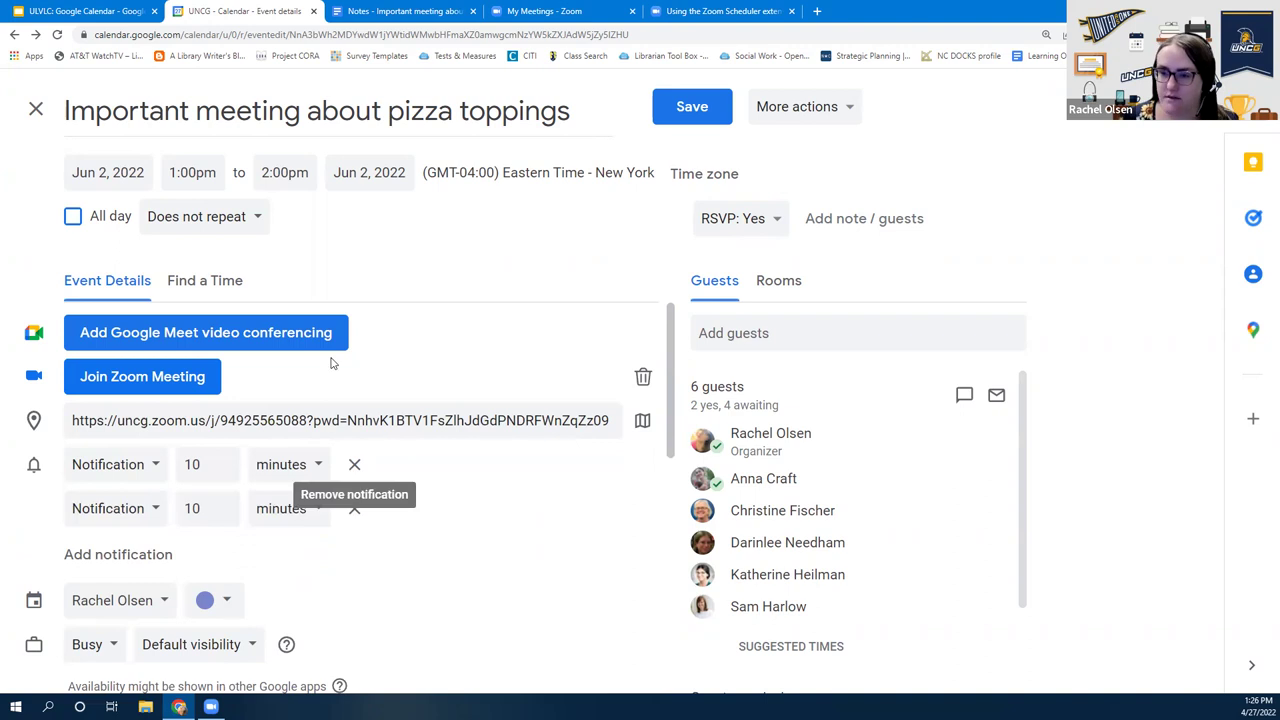
pyautogui.click(355, 509)
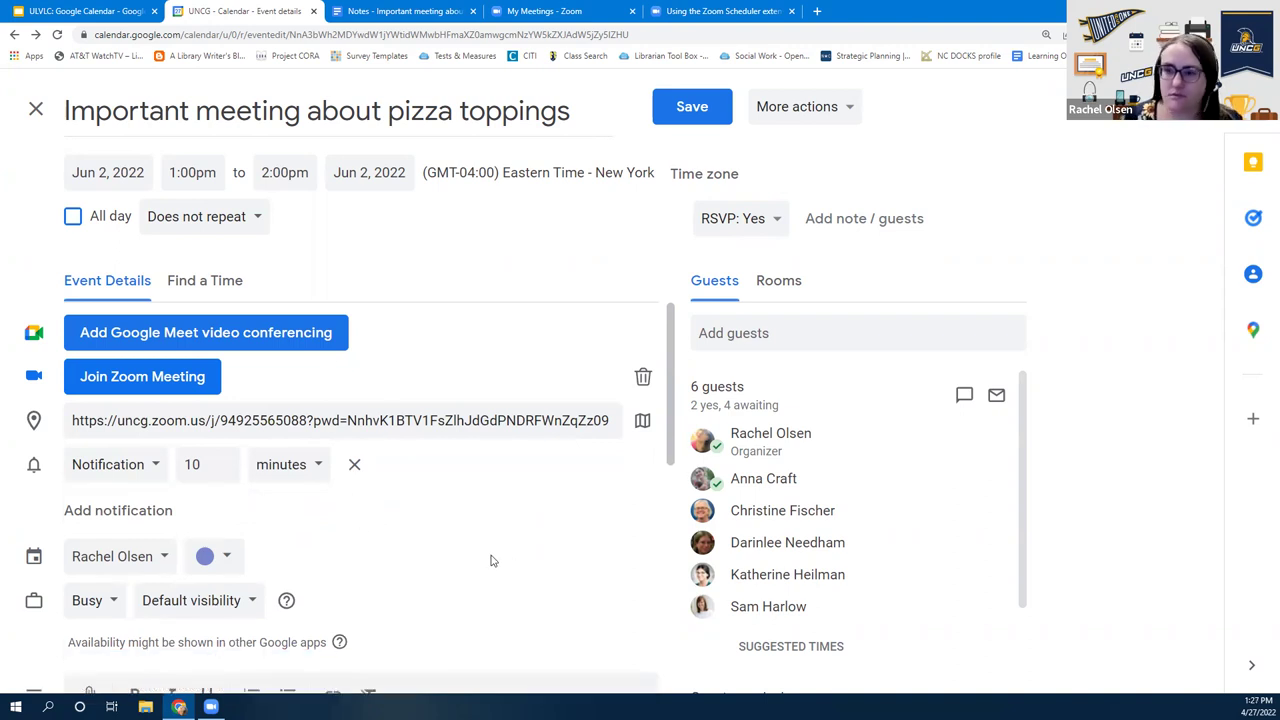
pyautogui.scroll(-2, 417, 521)
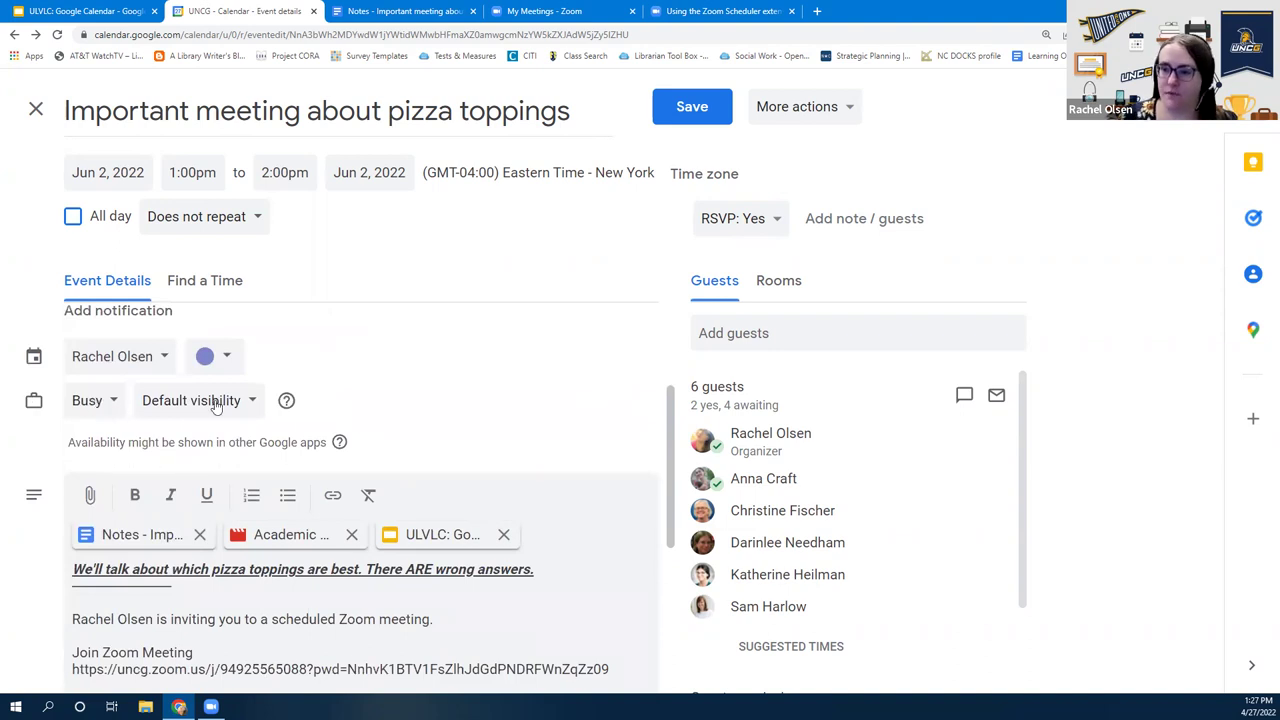
pyautogui.moveTo(286, 406)
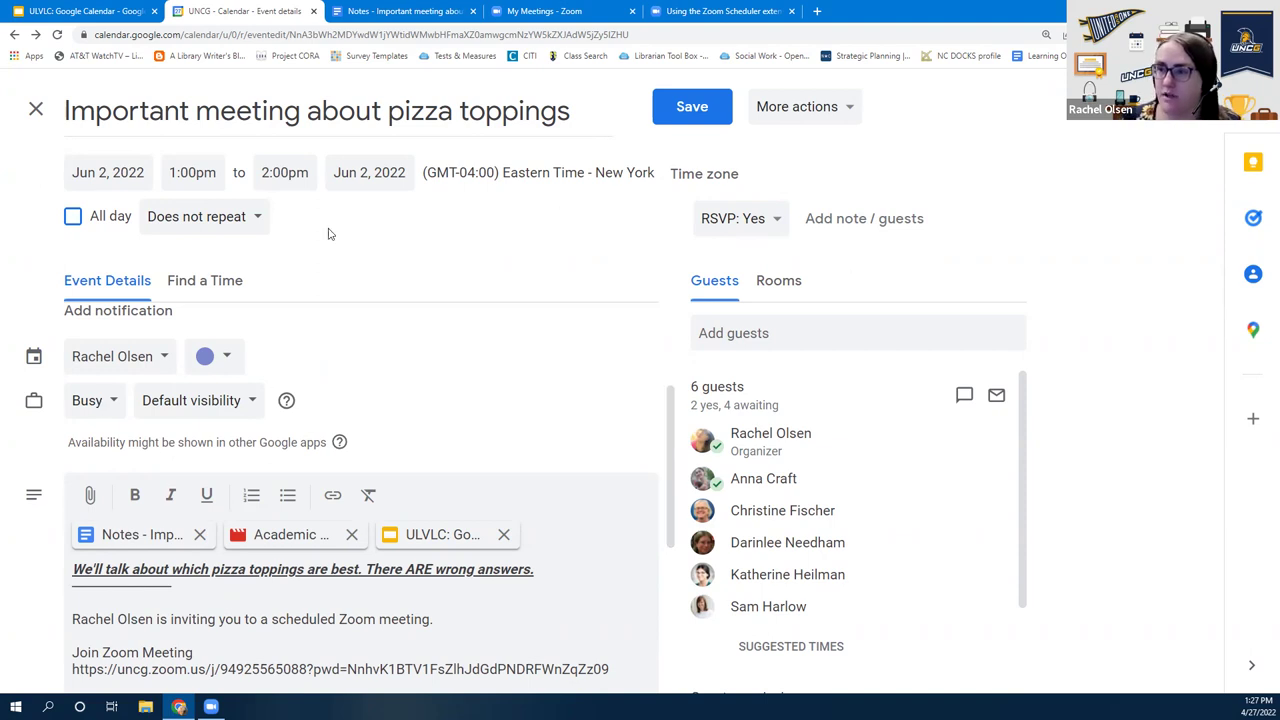
pyautogui.click(212, 292)
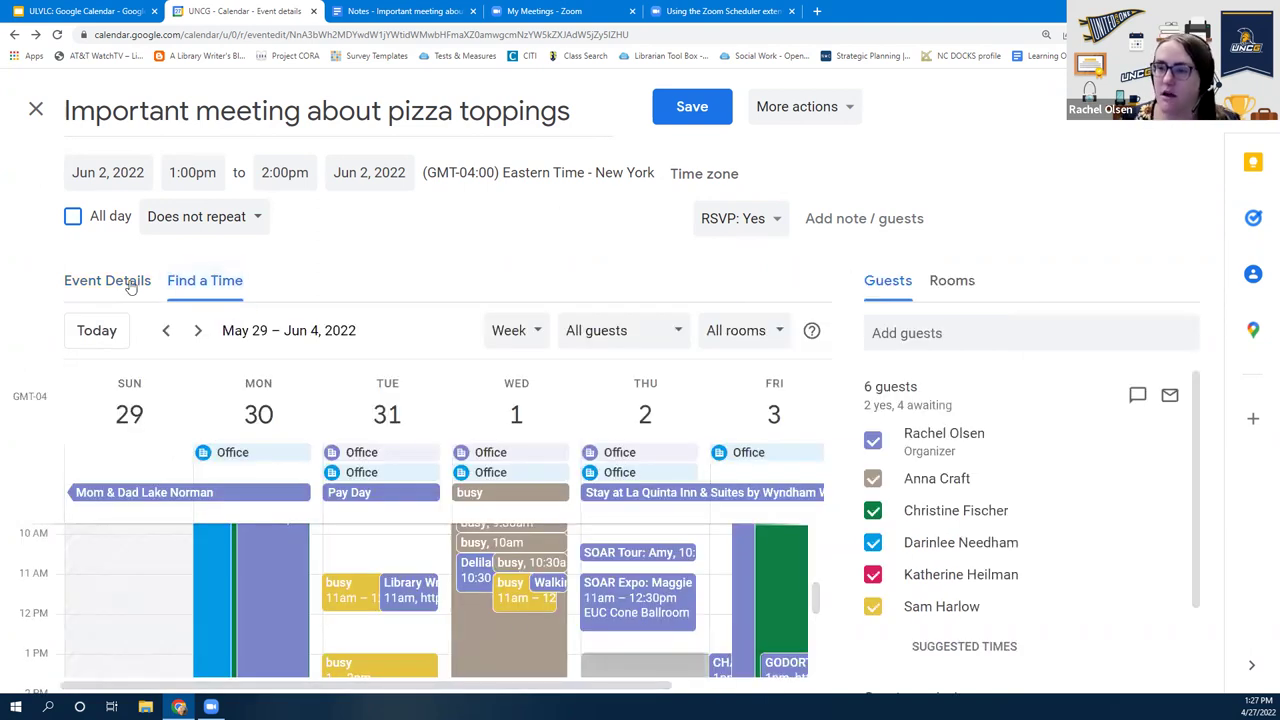
pyautogui.click(134, 284)
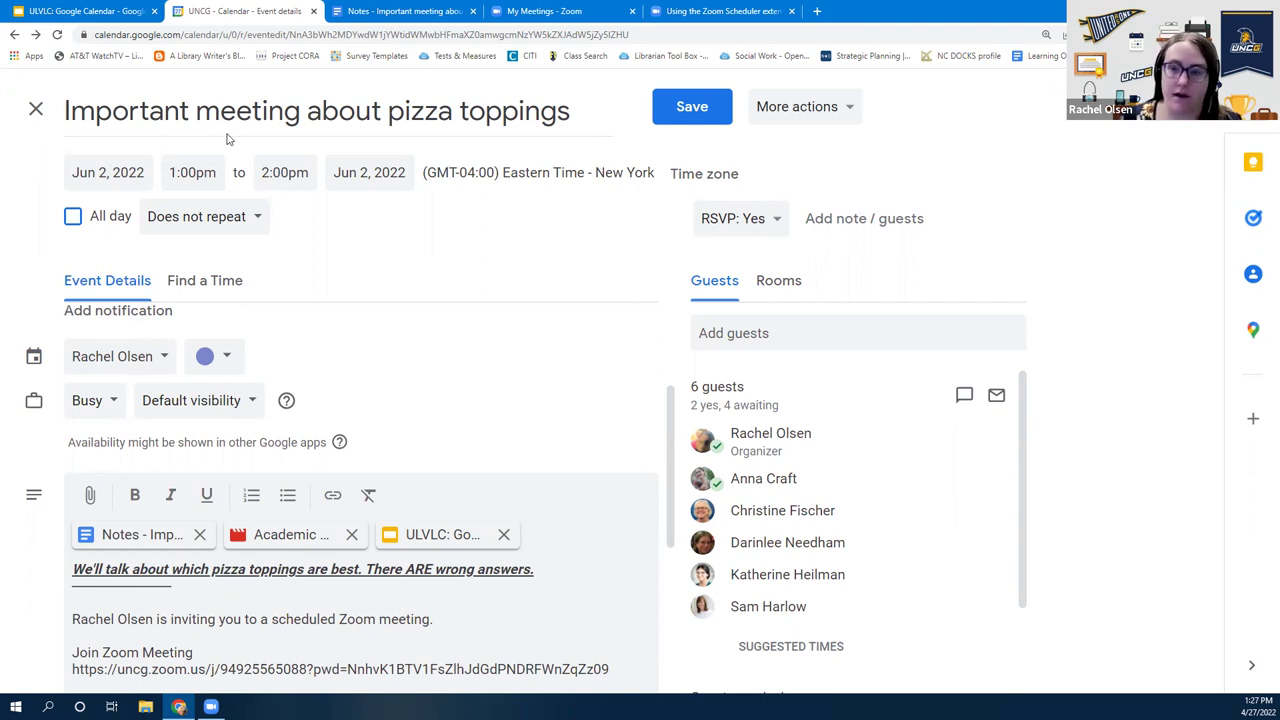
pyautogui.click(104, 400)
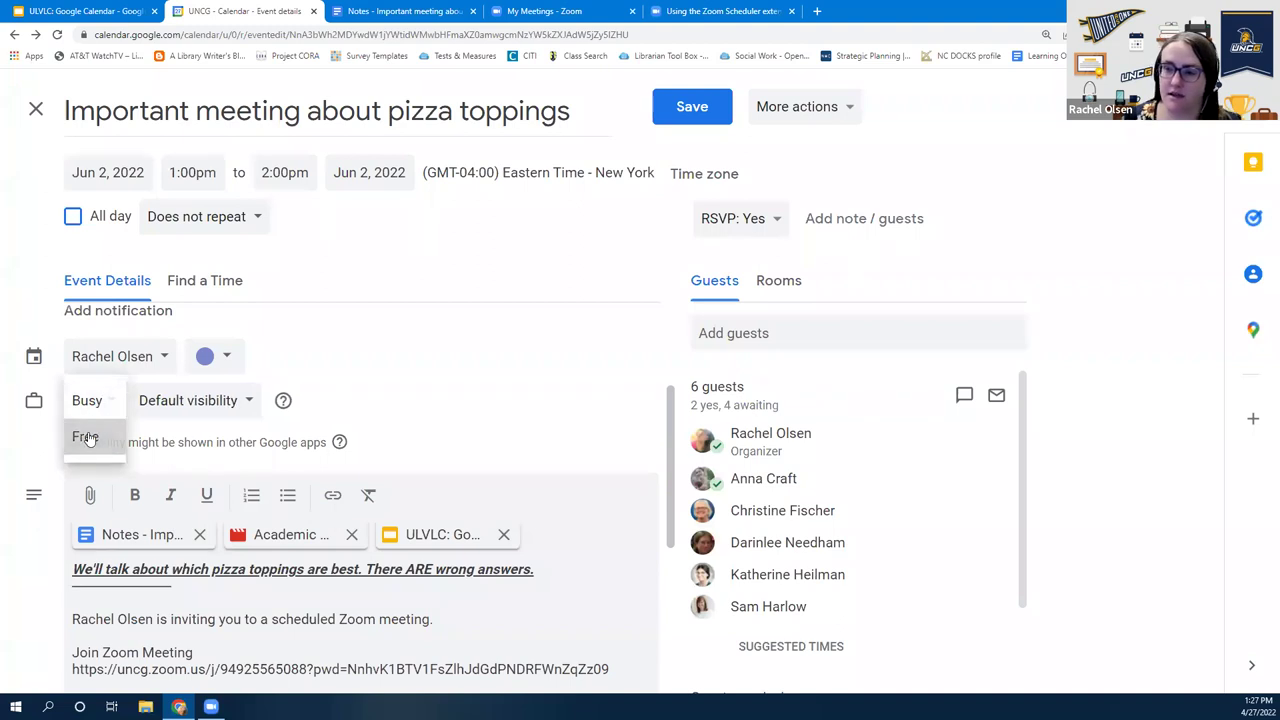
pyautogui.click(86, 436)
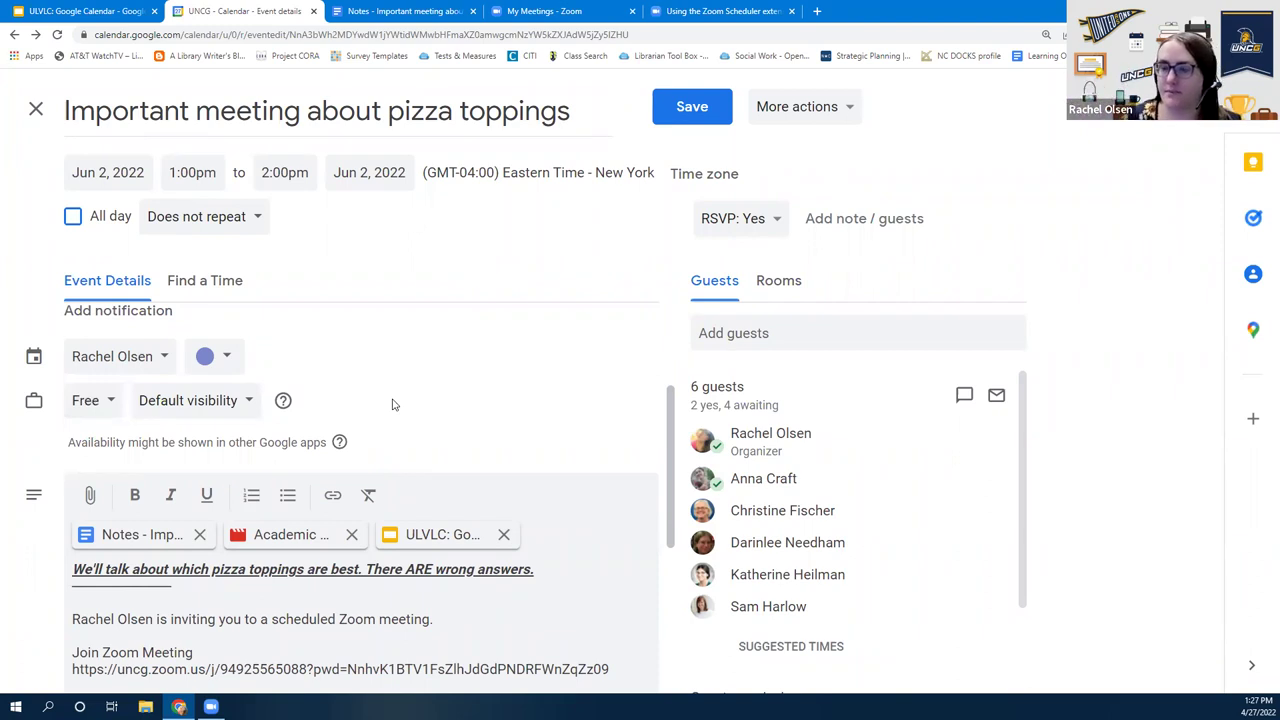
pyautogui.click(225, 412)
pyautogui.click(225, 412)
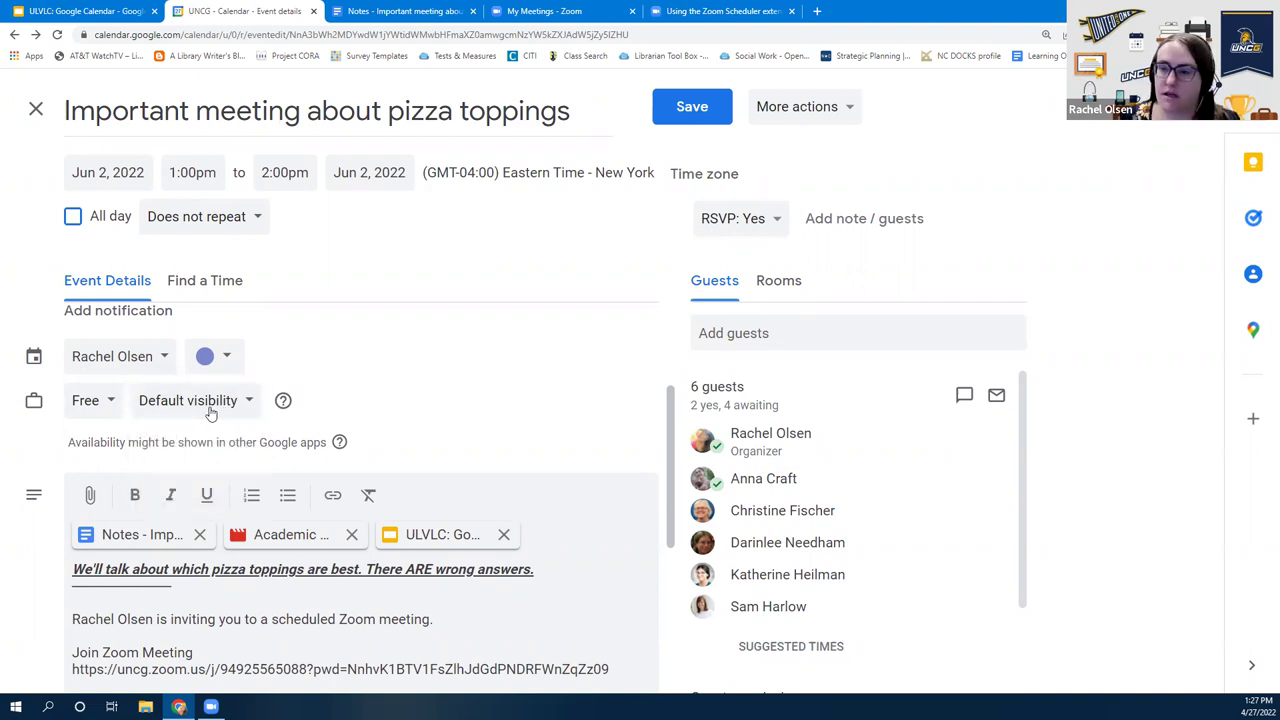
pyautogui.click(210, 413)
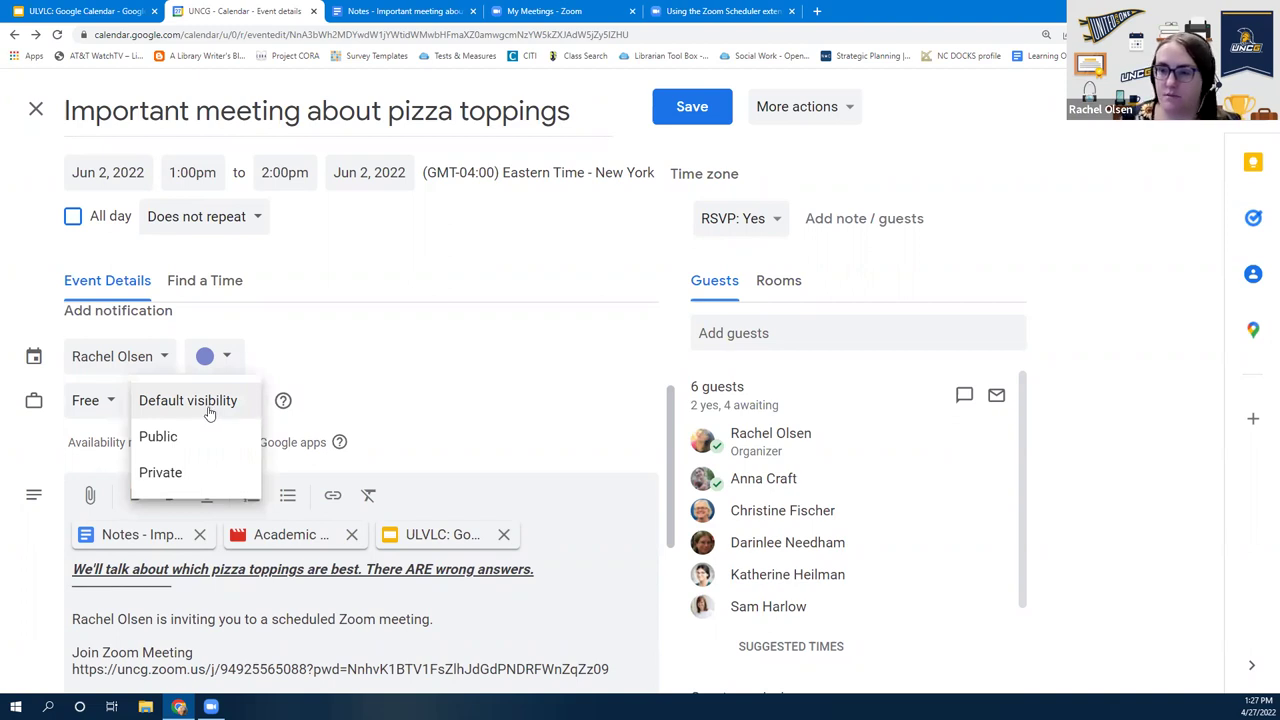
pyautogui.click(150, 435)
pyautogui.click(82, 400)
pyautogui.click(106, 366)
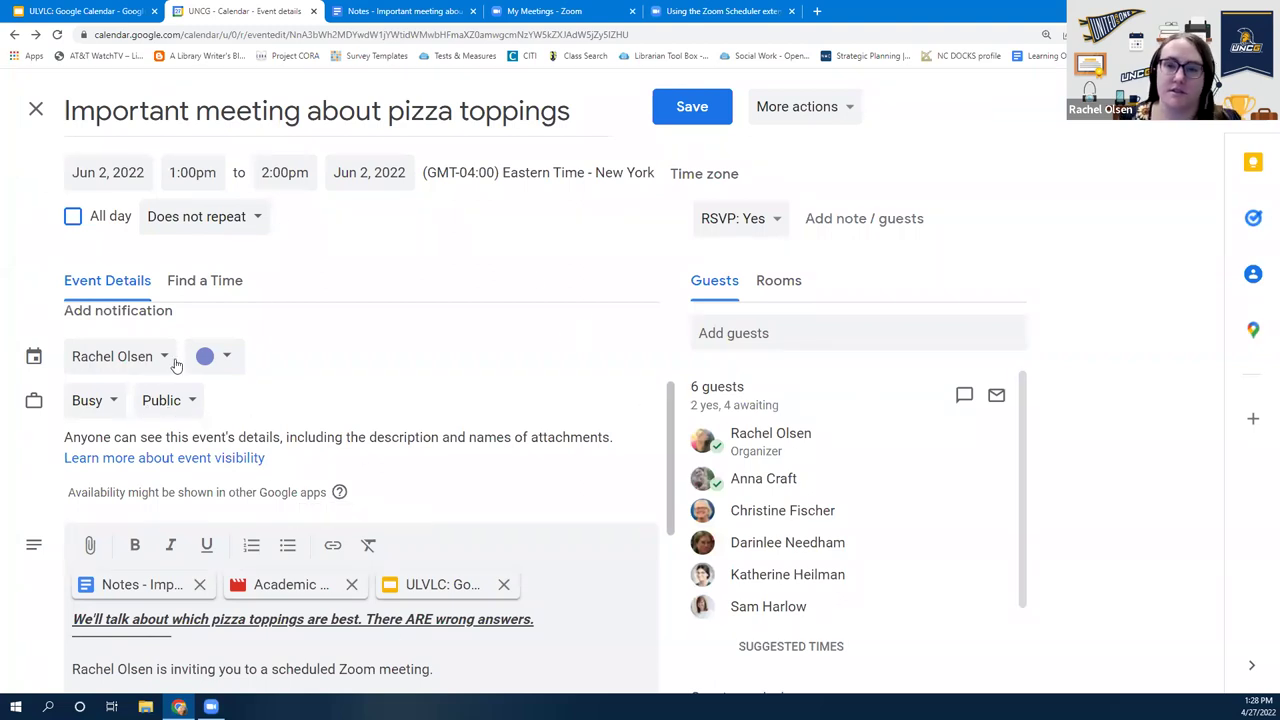
pyautogui.click(158, 410)
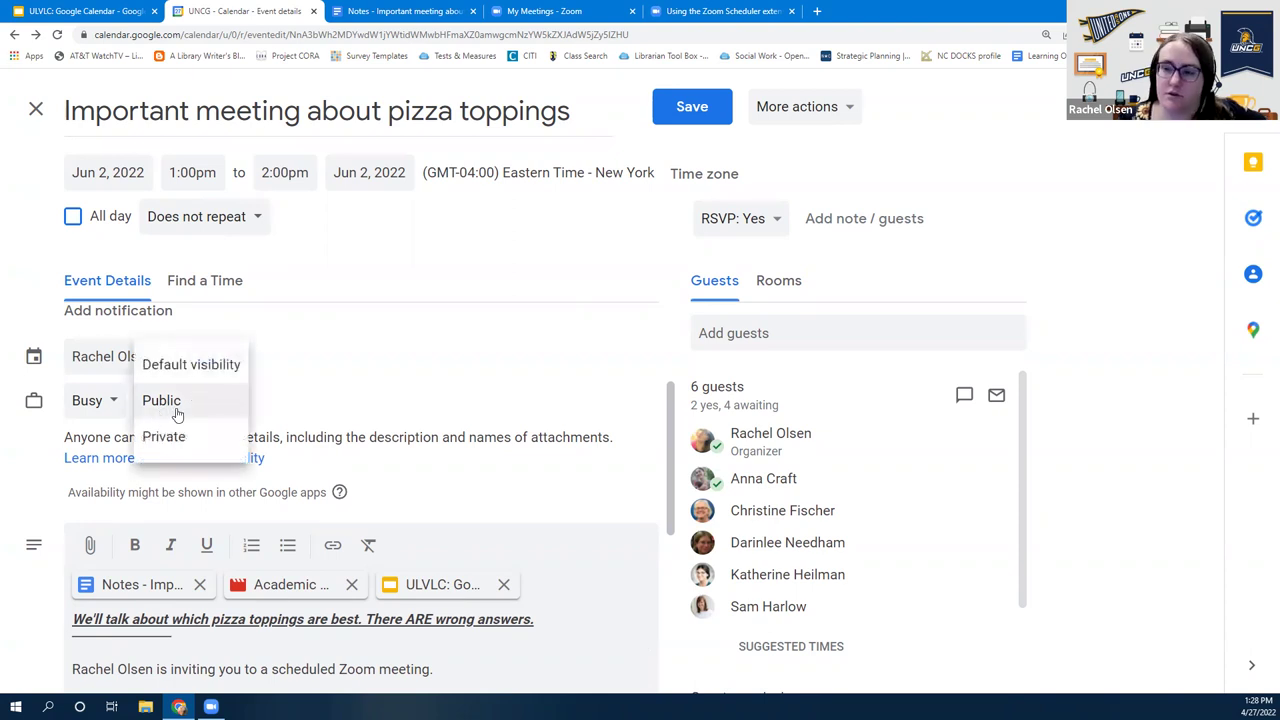
pyautogui.click(226, 365)
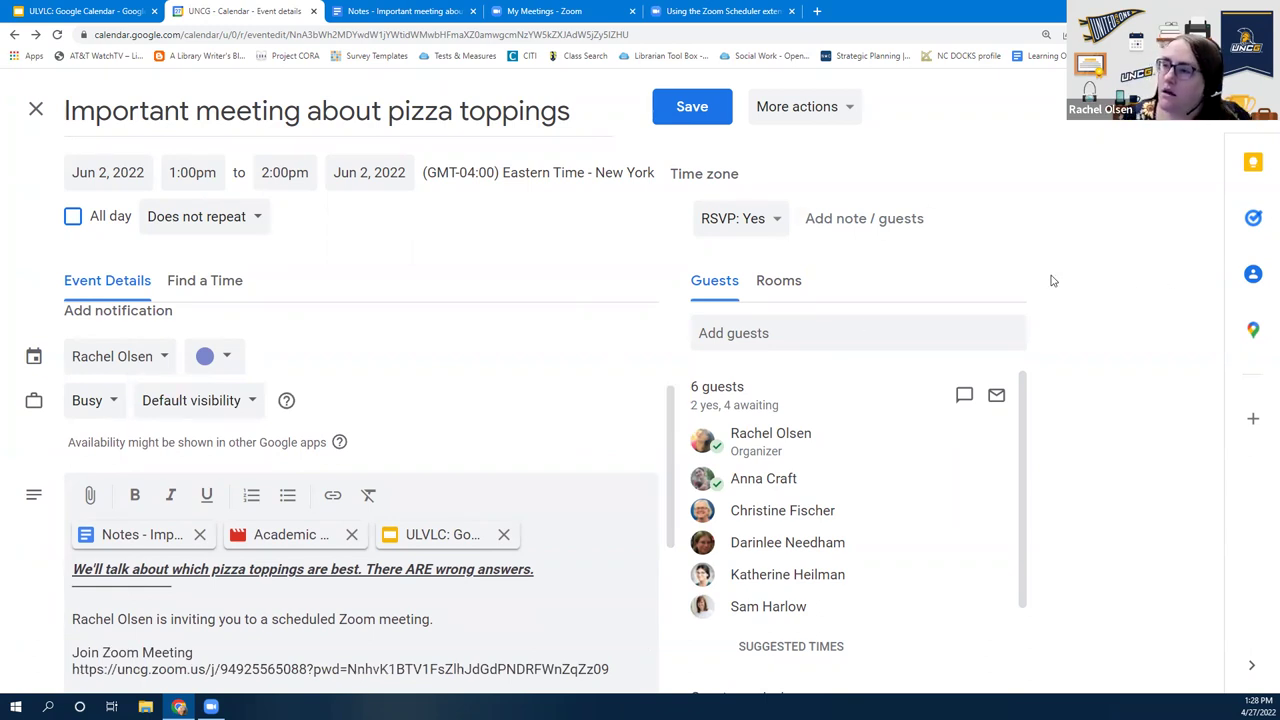
pyautogui.click(740, 219)
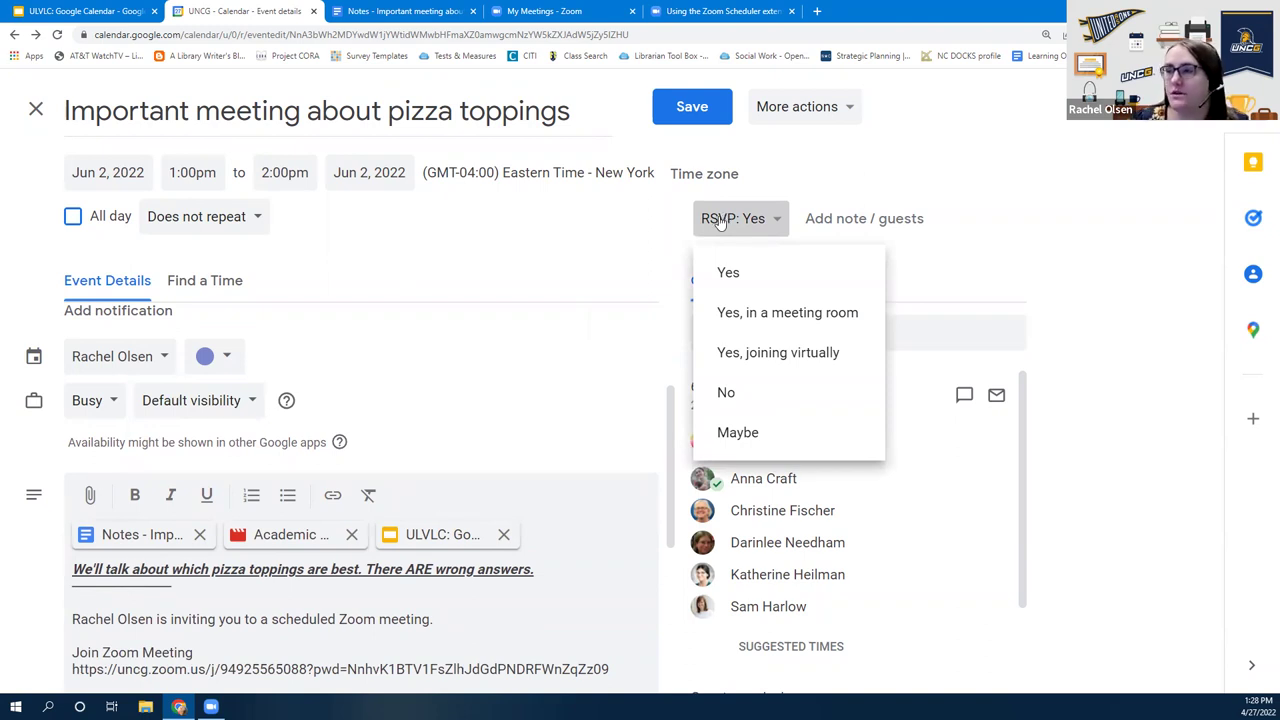
pyautogui.click(635, 246)
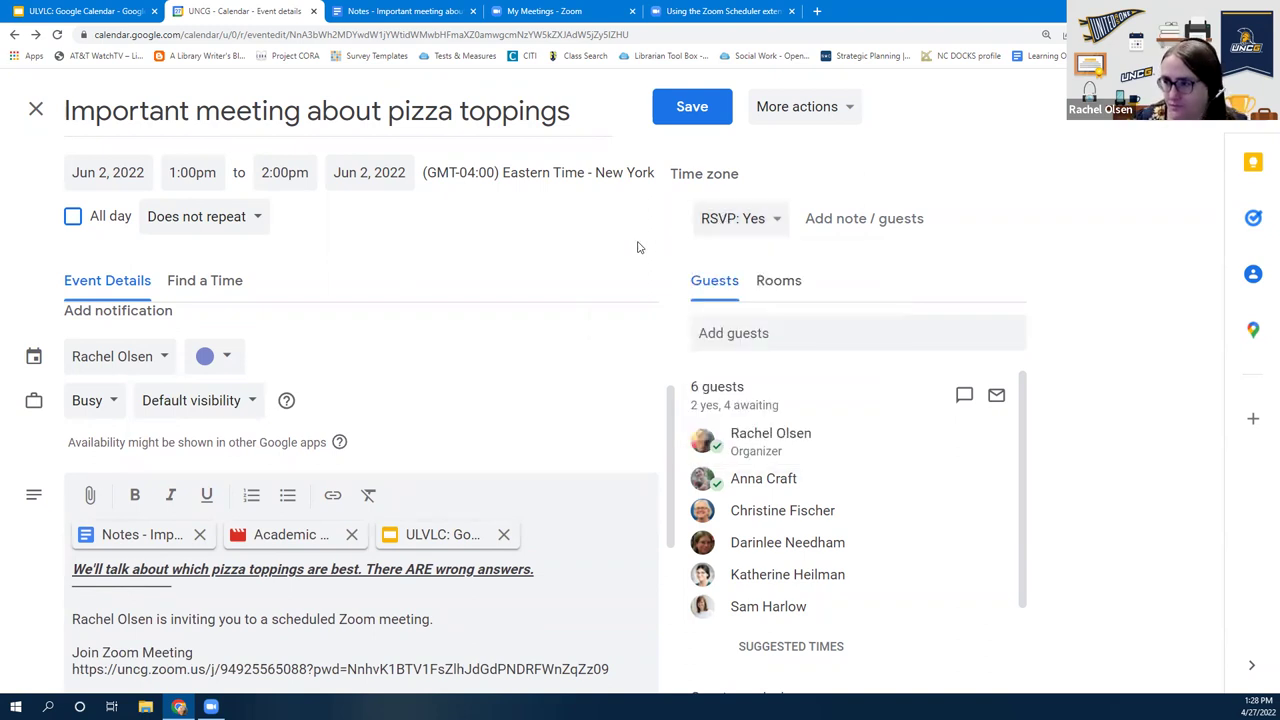
pyautogui.click(737, 228)
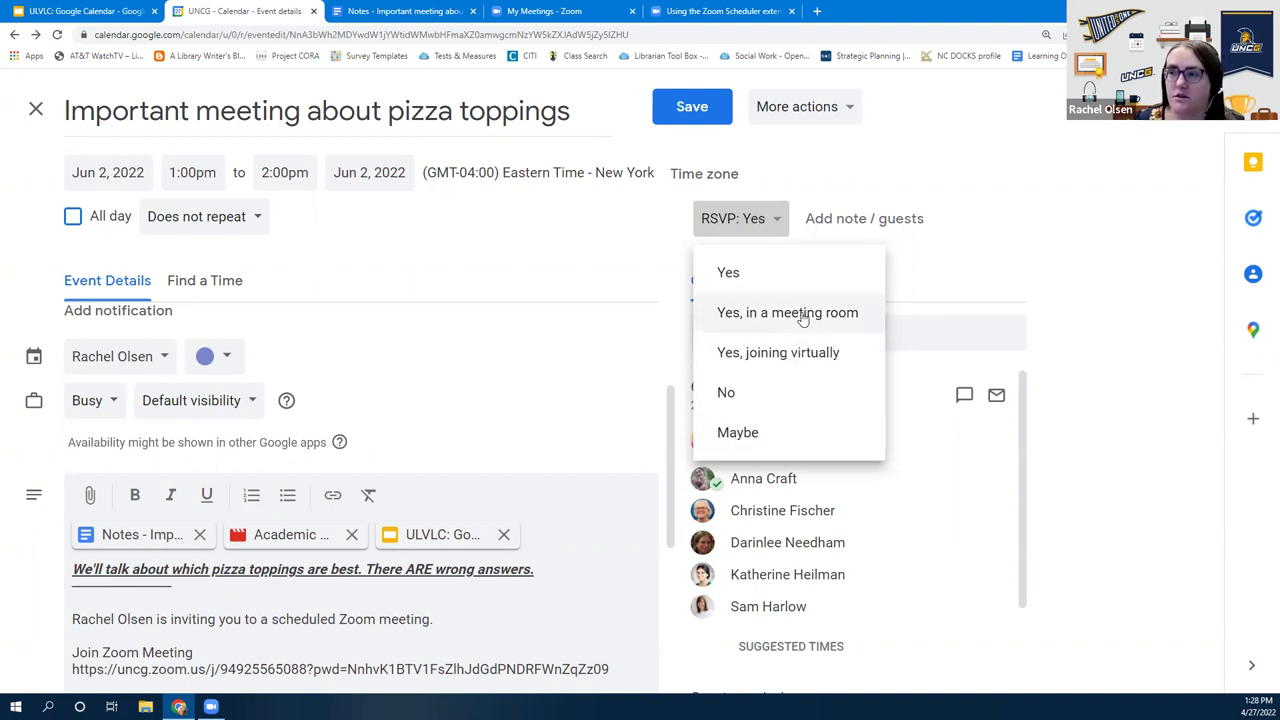
pyautogui.click(440, 272)
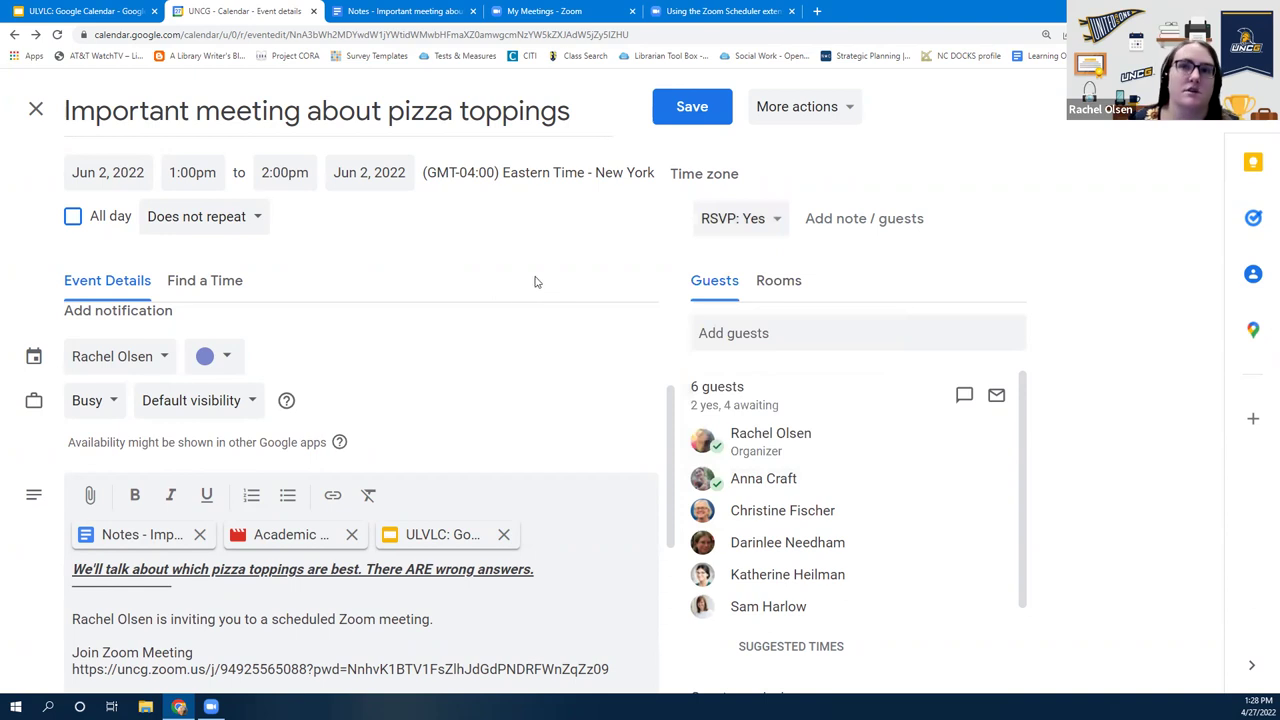
pyautogui.click(776, 222)
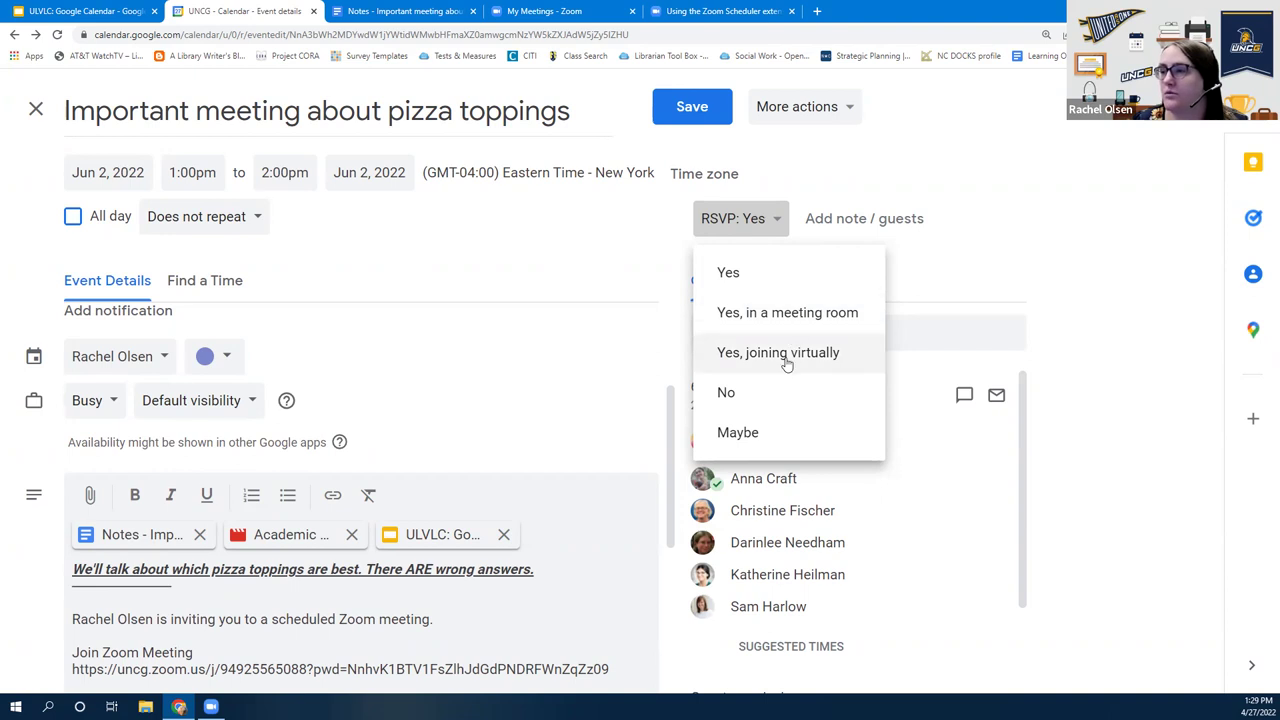
pyautogui.click(565, 280)
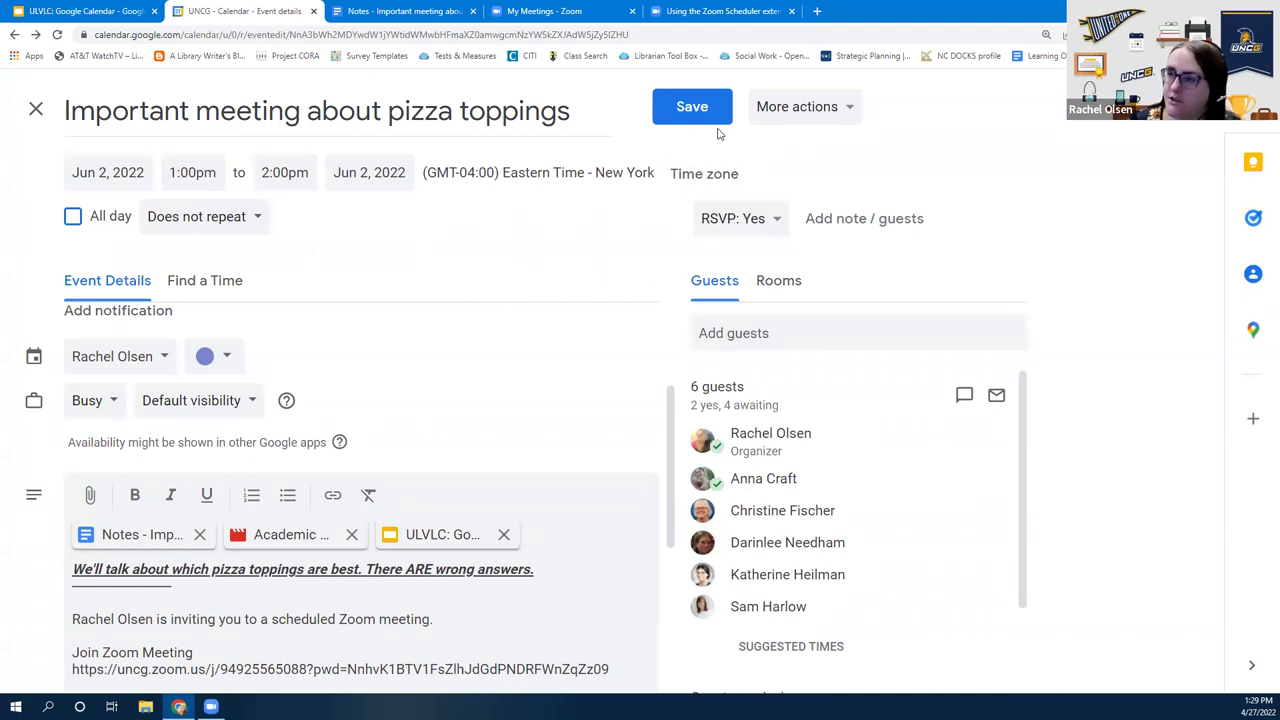
pyautogui.click(835, 228)
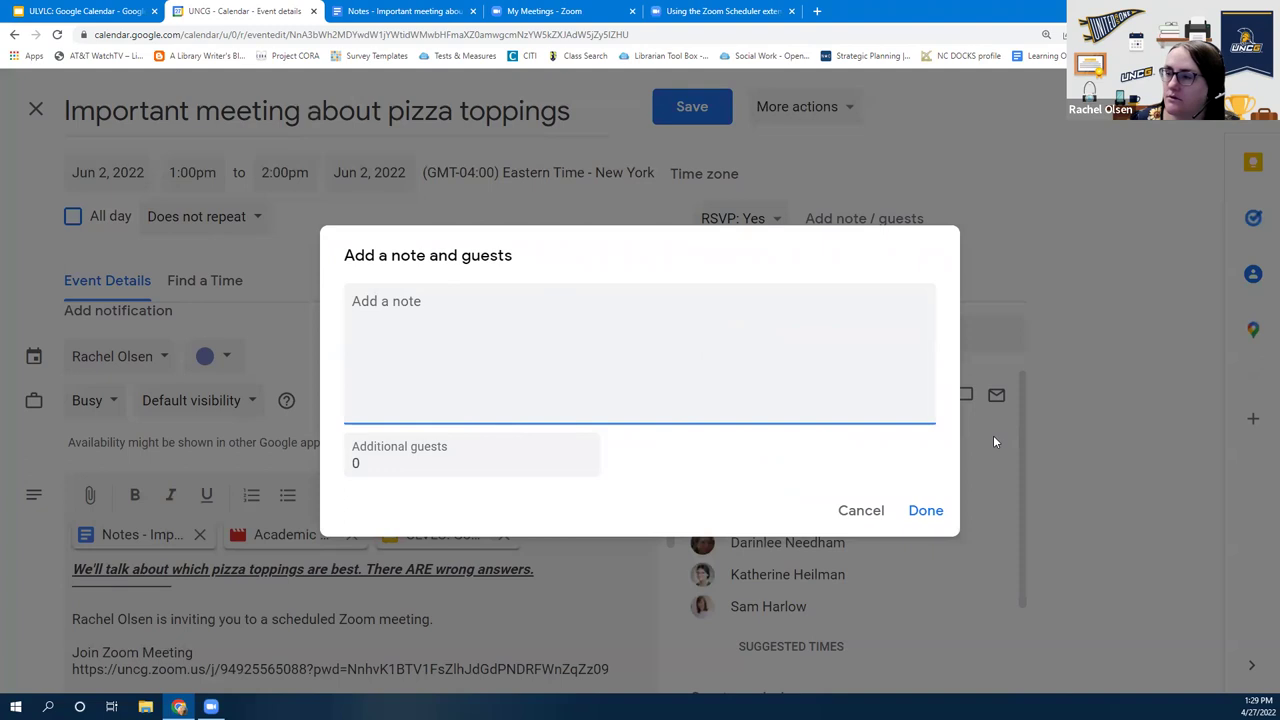
pyautogui.click(860, 512)
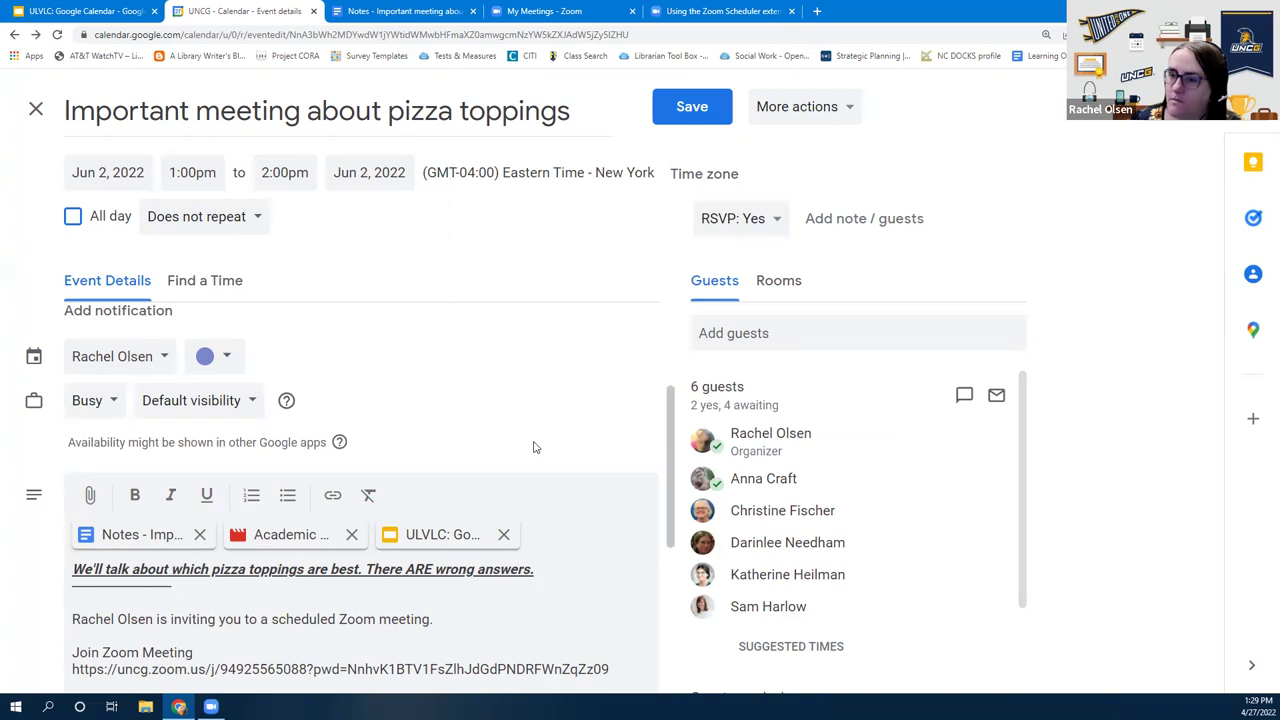
pyautogui.scroll(2, 530, 448)
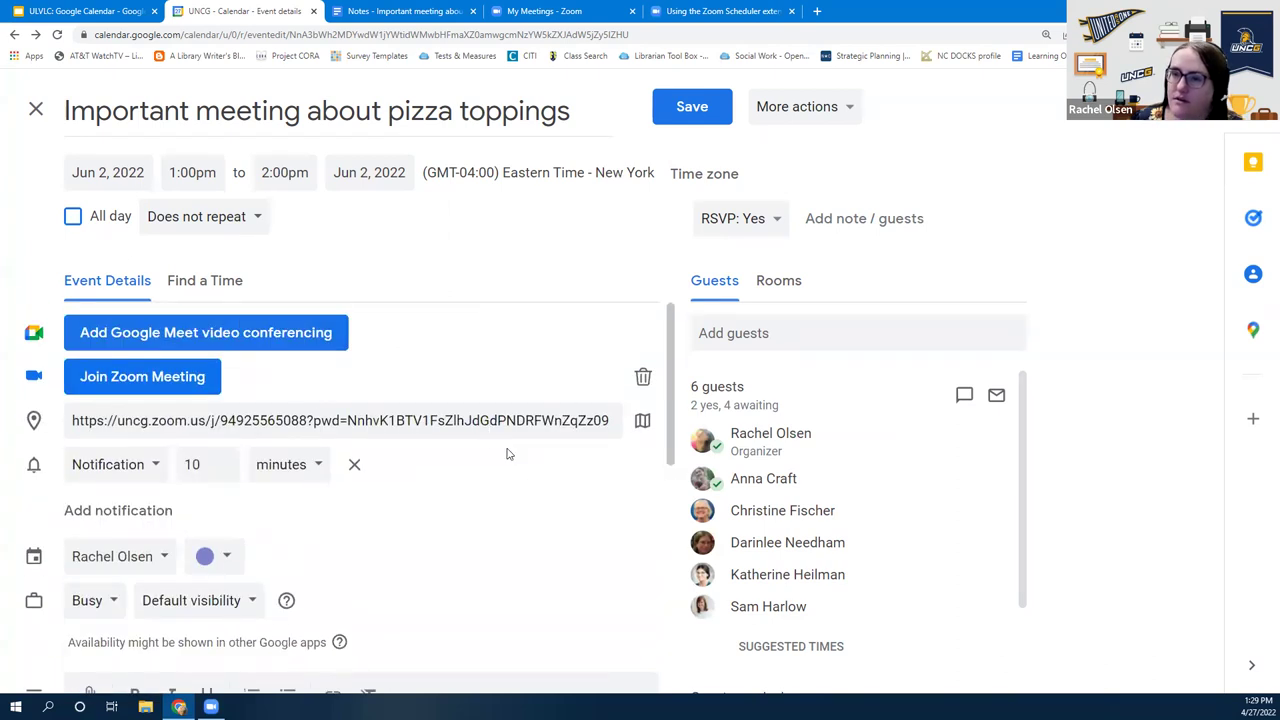
pyautogui.scroll(-5, 506, 454)
pyautogui.scroll(5, 488, 559)
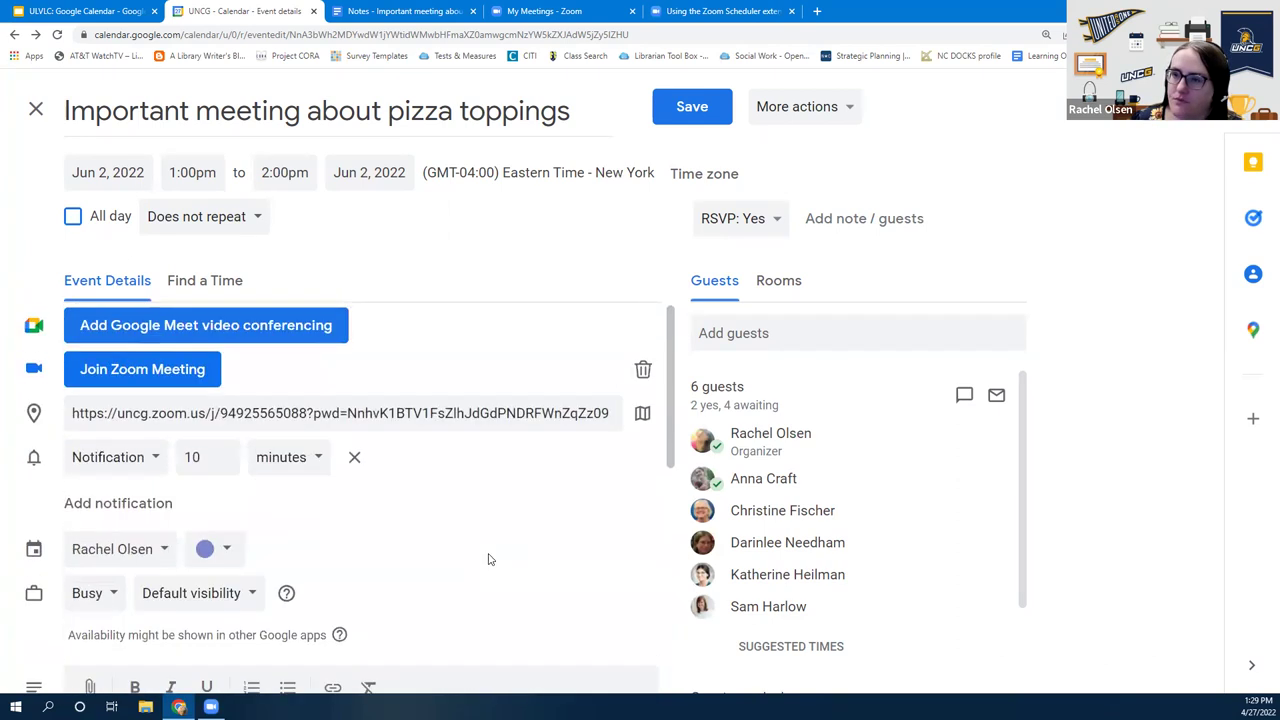
pyautogui.click(795, 115)
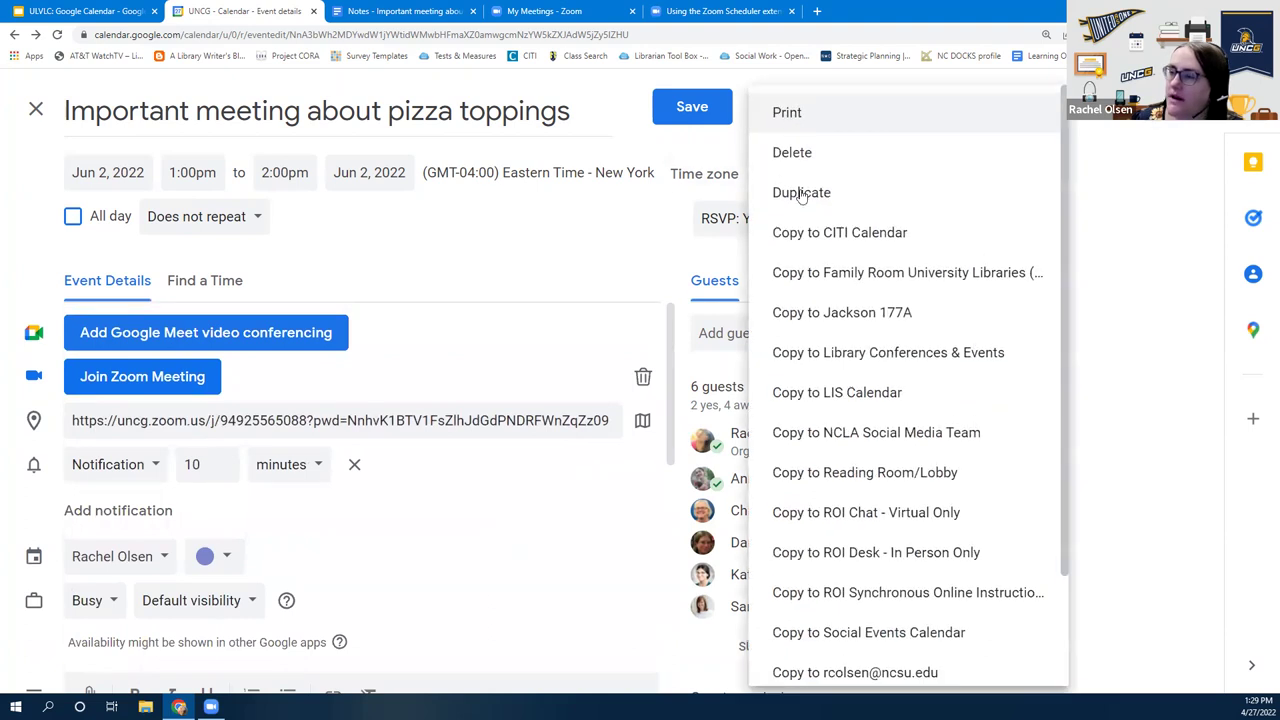
pyautogui.scroll(-2, 900, 500)
pyautogui.scroll(3, 975, 497)
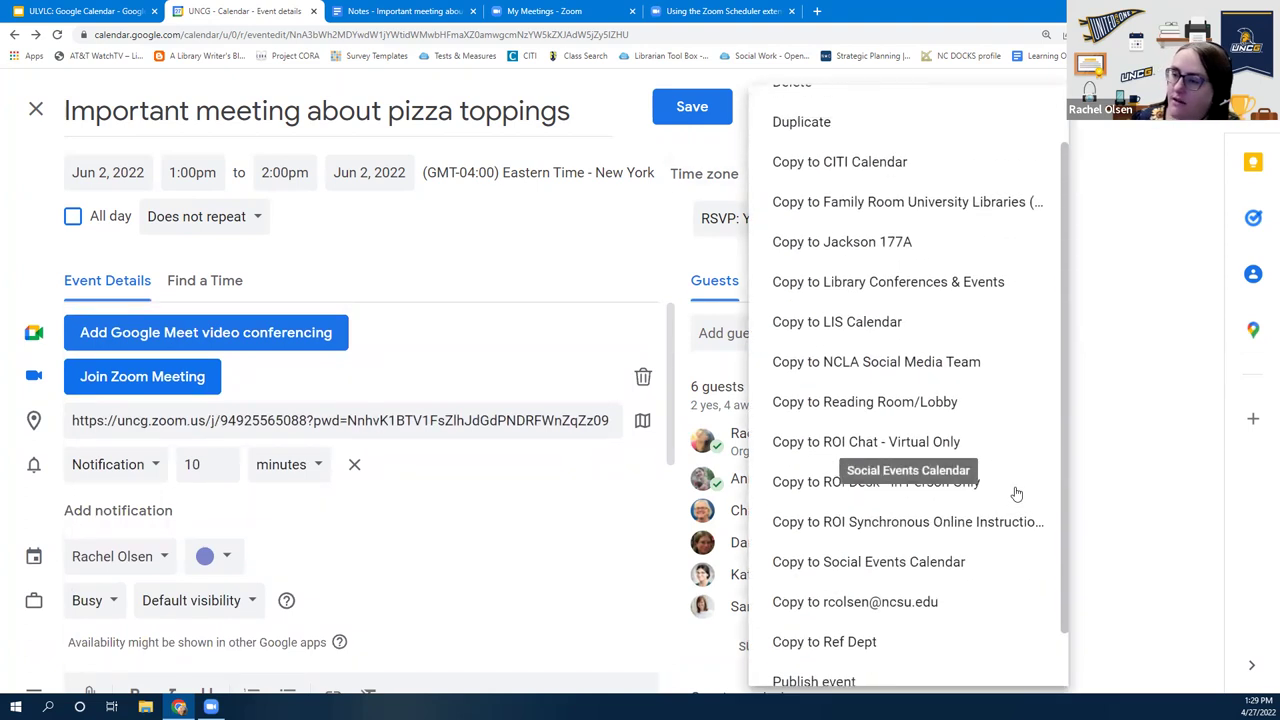
pyautogui.click(421, 248)
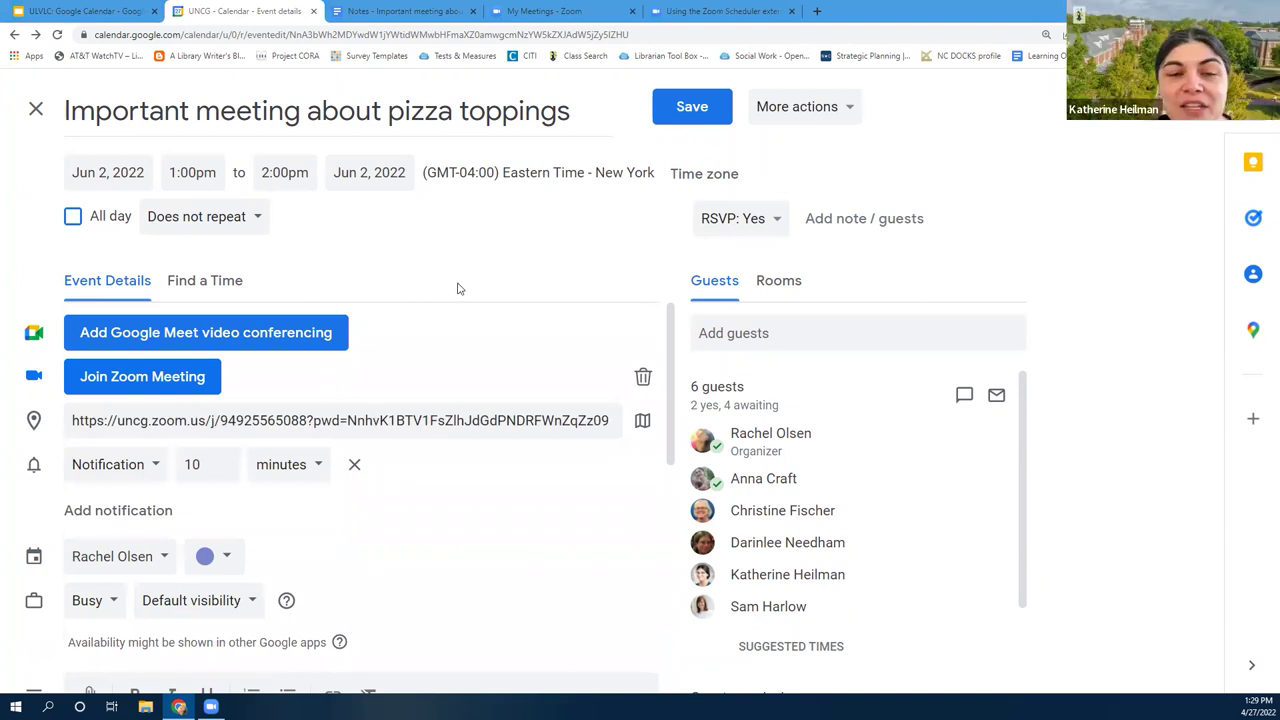
pyautogui.scroll(-3, 428, 492)
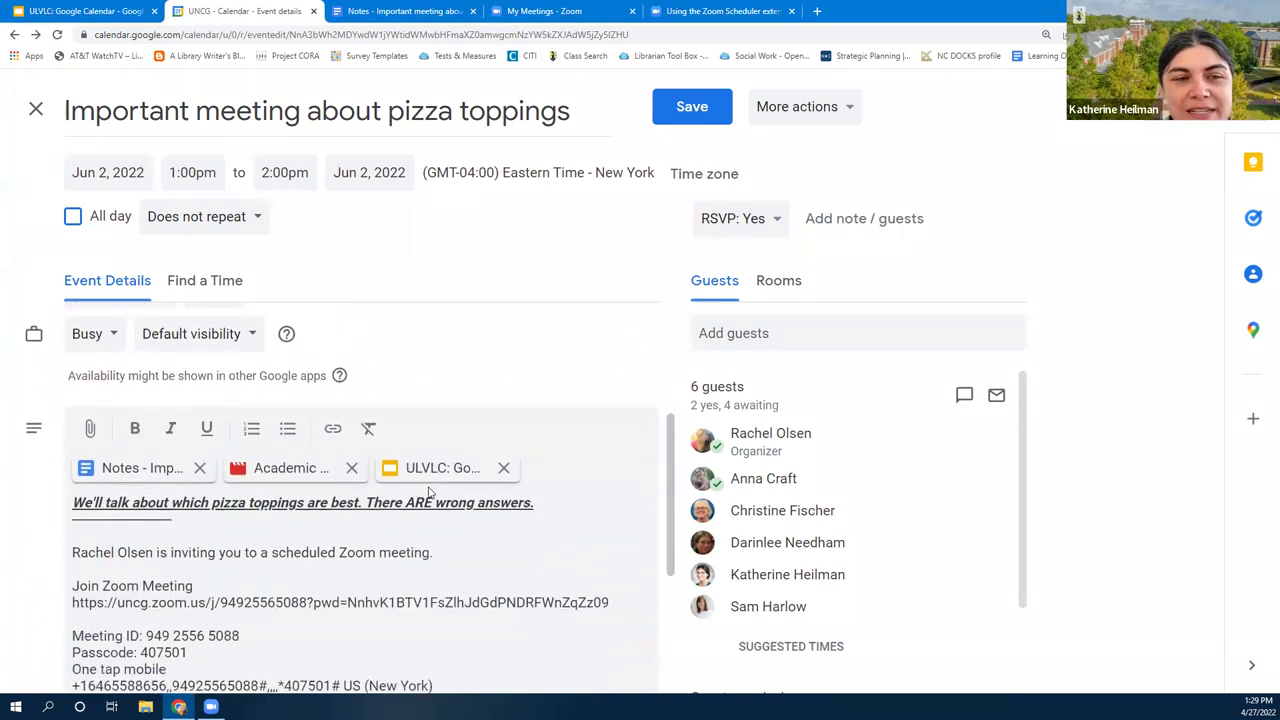
# Scroll the event editor back up to the Default visibility help icon
pyautogui.scroll(1, 428, 492)
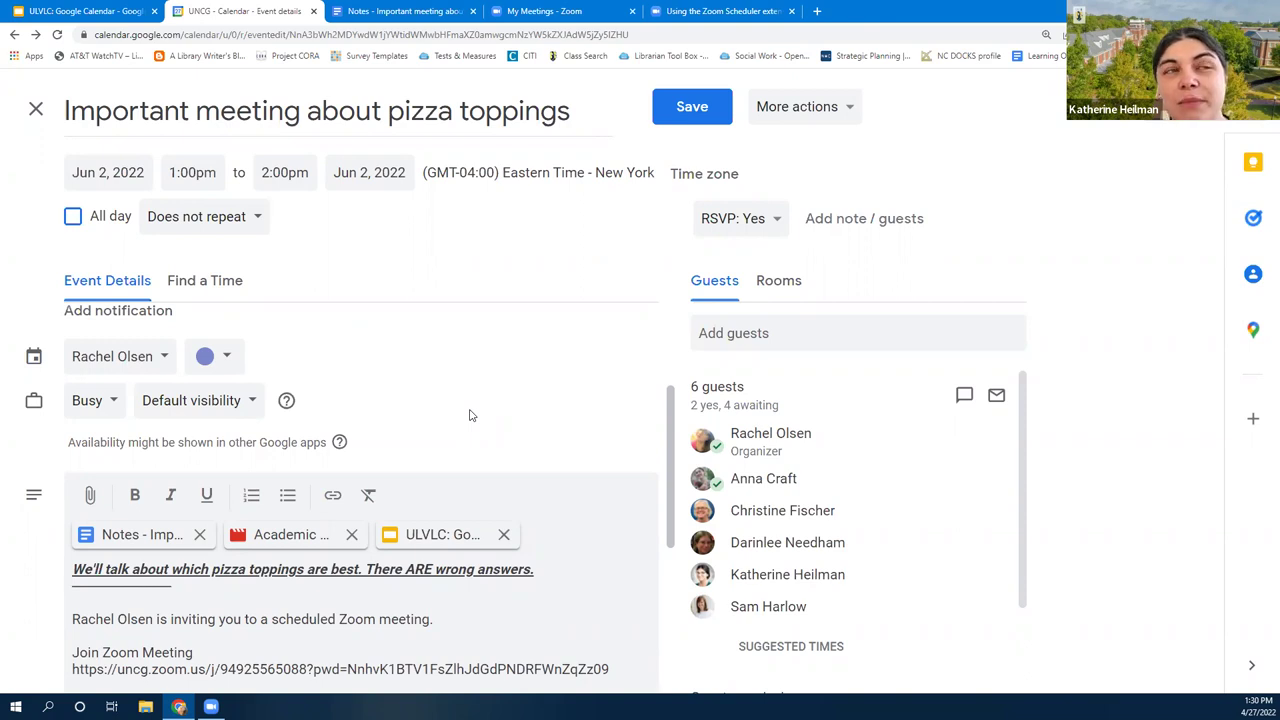
# Open the default visibility Learn more article in a new tab, then return to the pizza event
pyautogui.moveTo(287, 403)
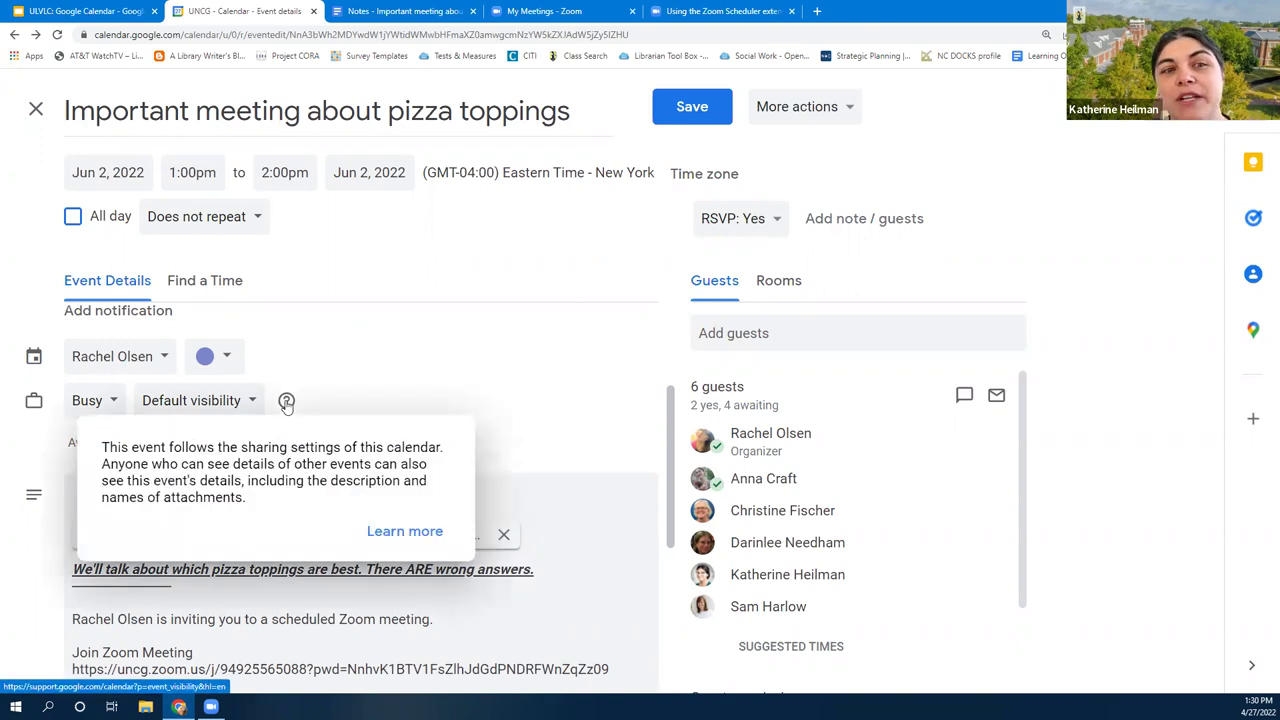
pyautogui.click(390, 536)
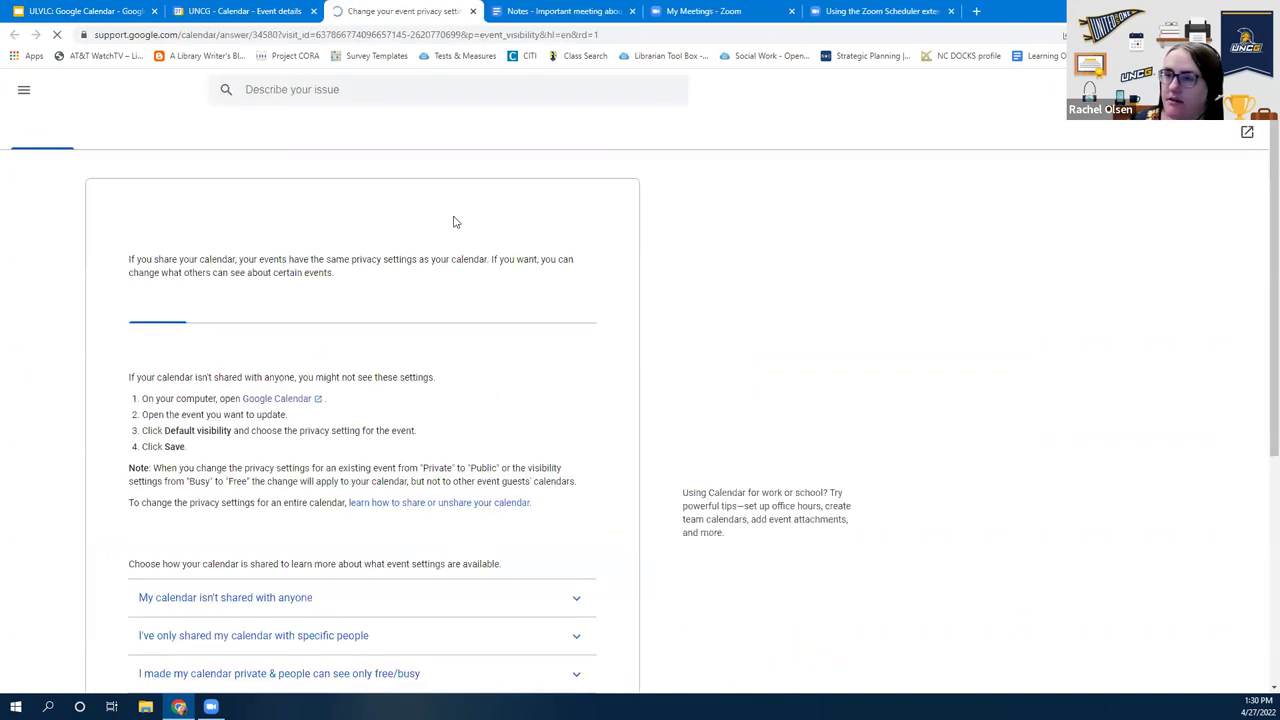
pyautogui.click(275, 8)
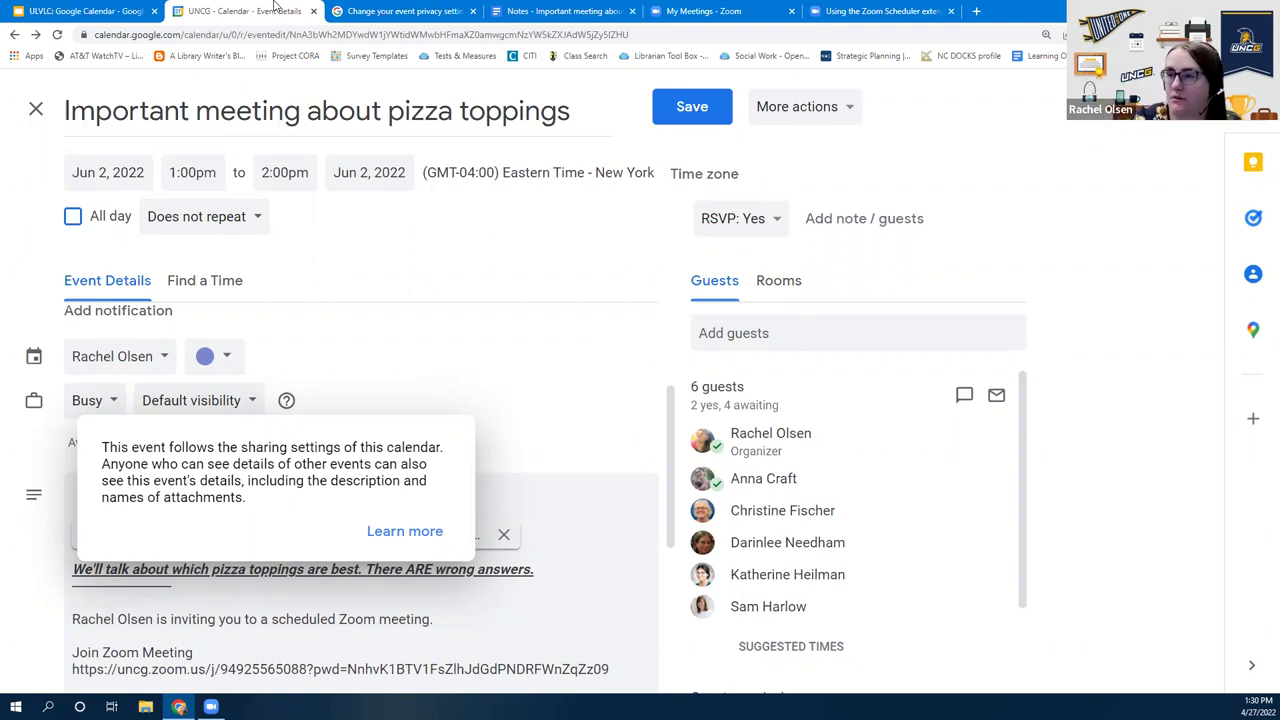
pyautogui.click(196, 288)
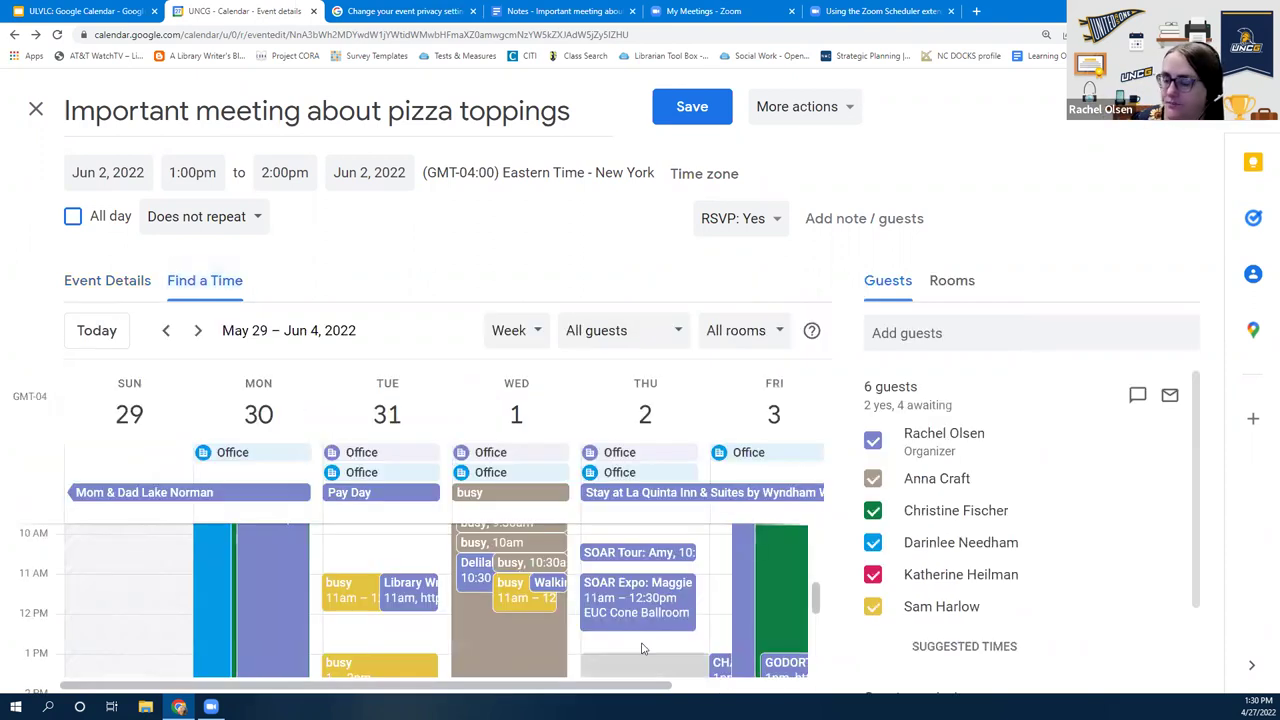
pyautogui.scroll(4, 502, 554)
pyautogui.scroll(-5, 380, 555)
pyautogui.scroll(1, 355, 610)
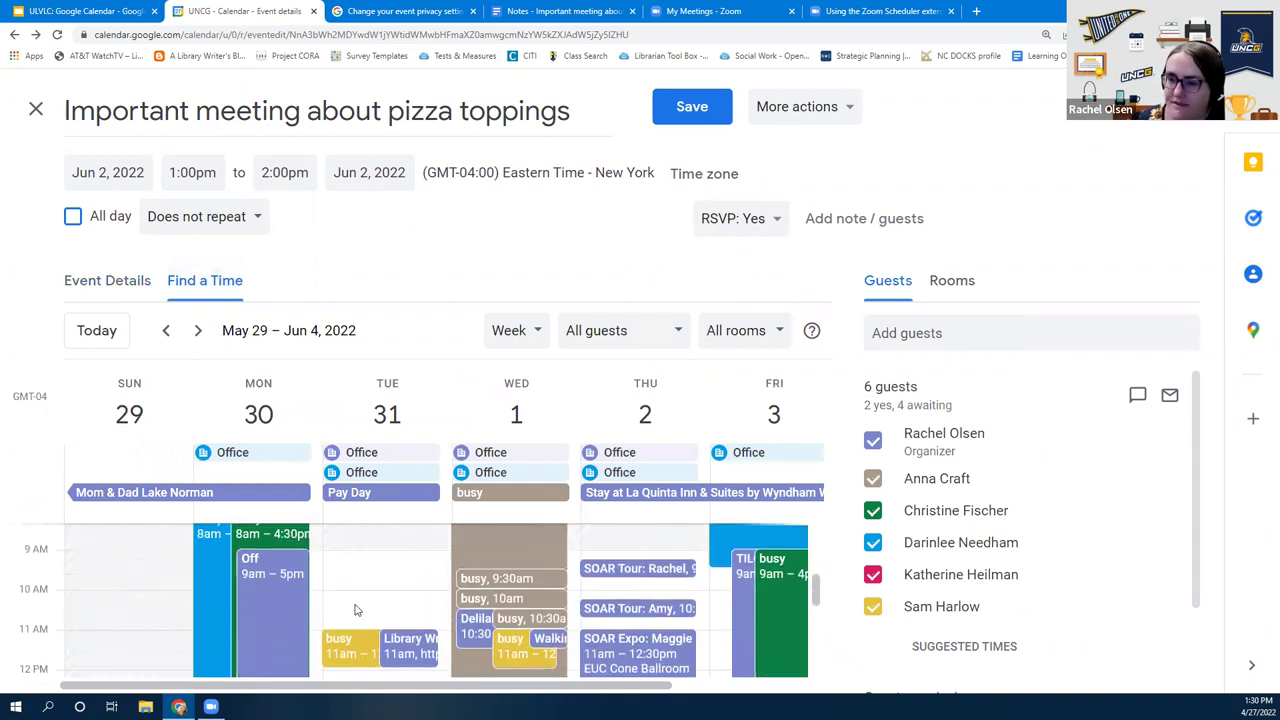
pyautogui.click(113, 292)
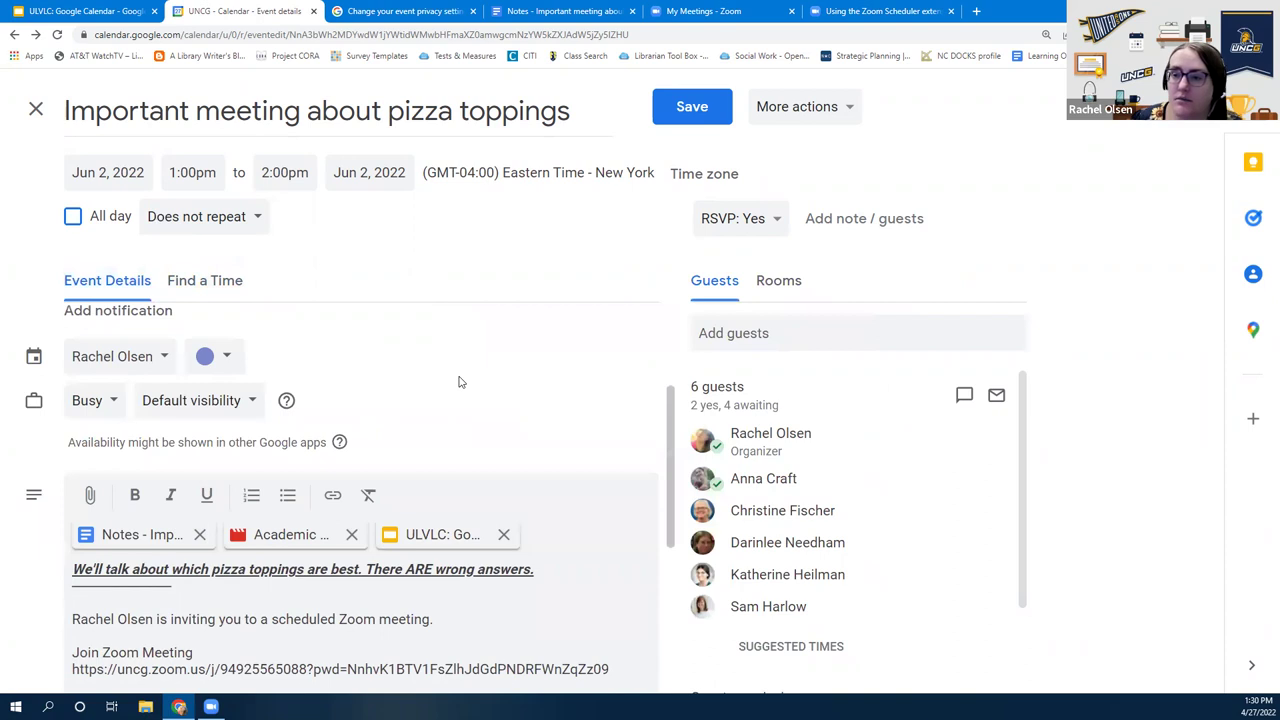
pyautogui.scroll(-3, 460, 382)
pyautogui.scroll(5, 463, 394)
pyautogui.scroll(-1, 463, 400)
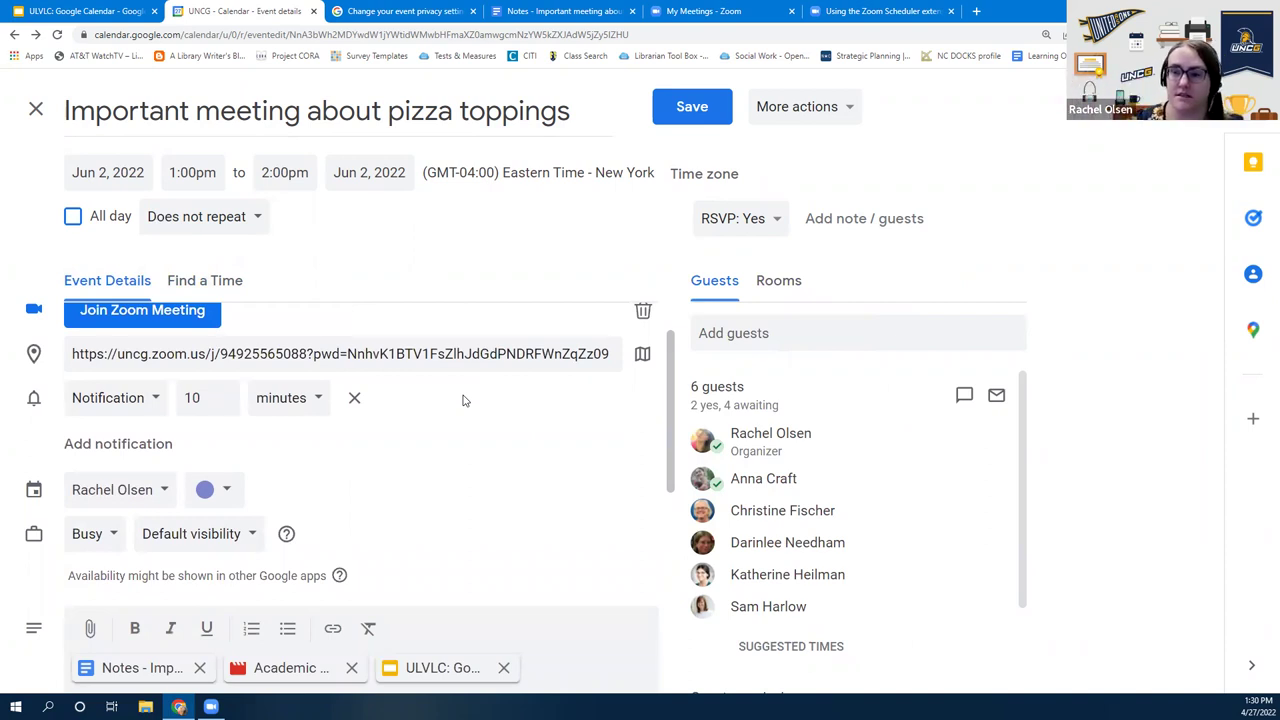
pyautogui.scroll(-2, 462, 513)
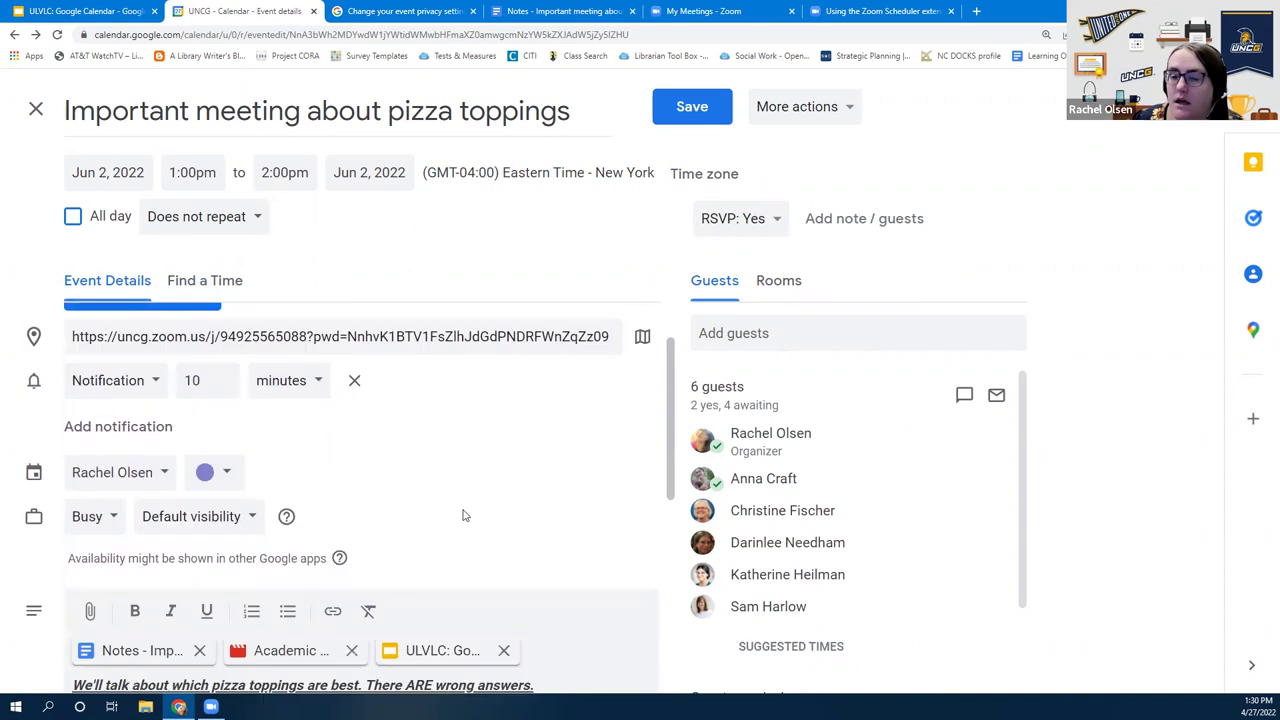
# Set the pizza toppings event's visibility to Private and read the private-visibility note
pyautogui.click(186, 467)
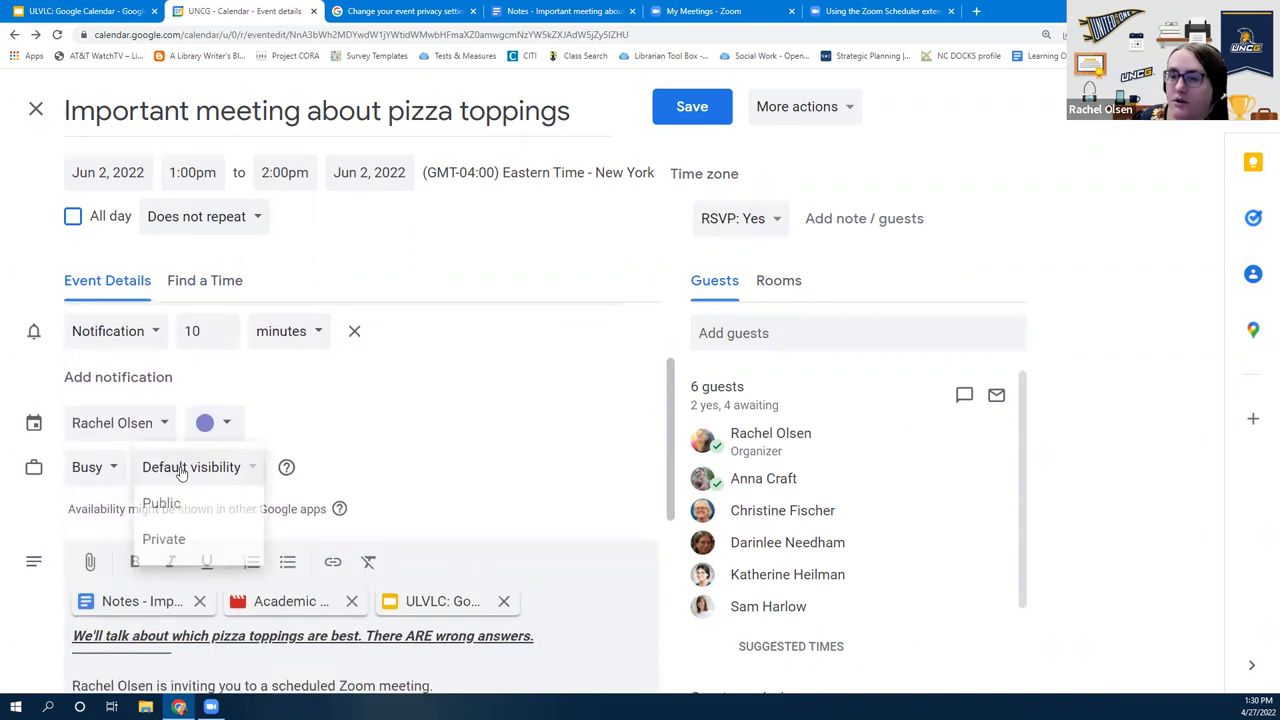
pyautogui.click(175, 534)
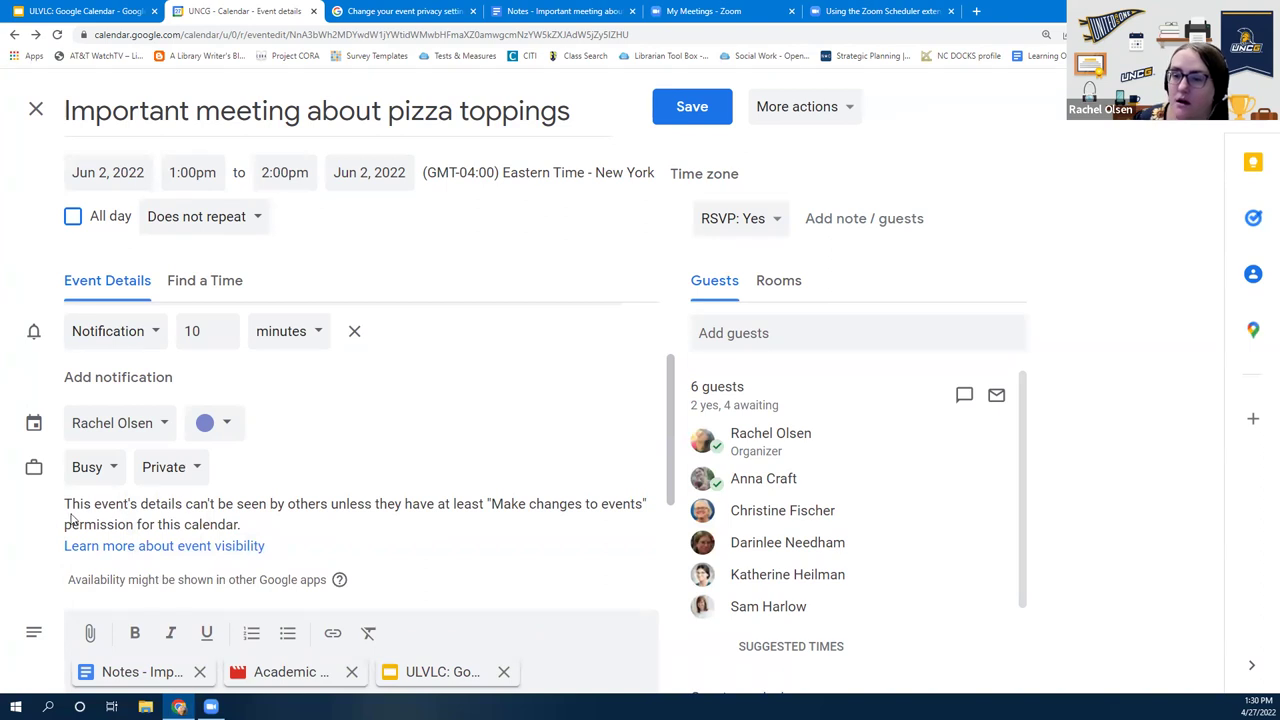
pyautogui.moveTo(60, 513); pyautogui.dragTo(277, 529)
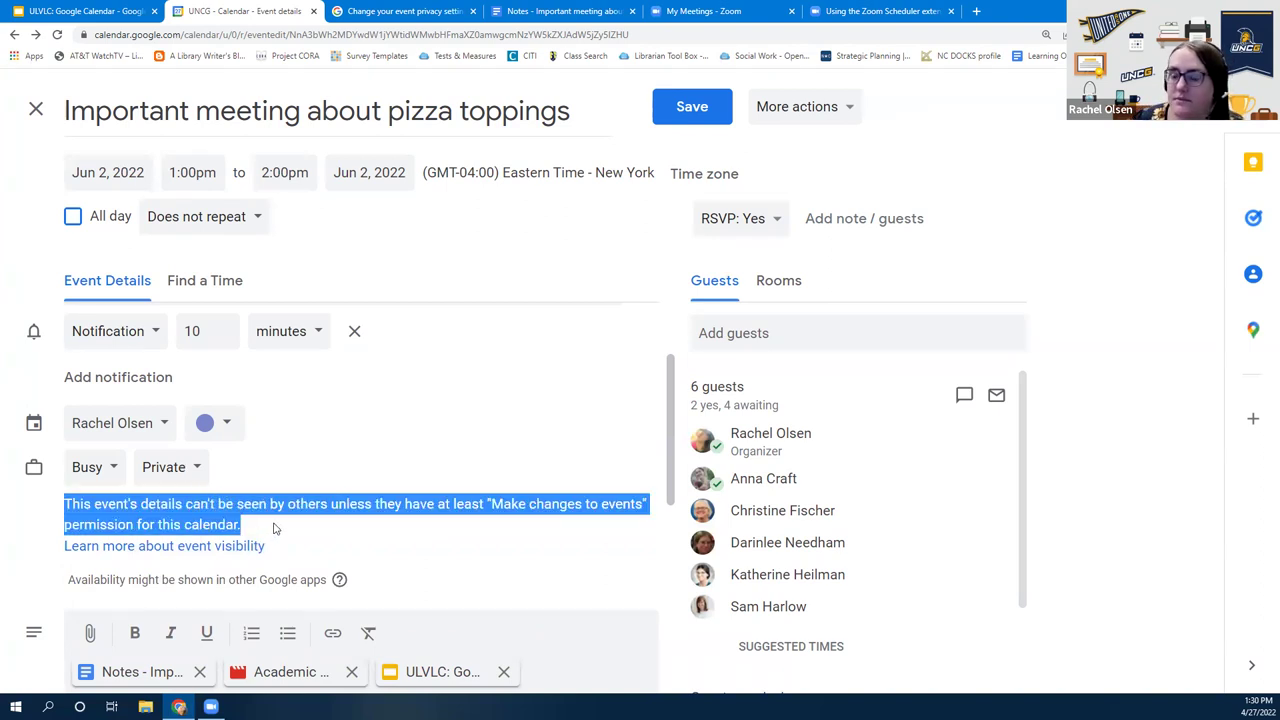
pyautogui.click(505, 510)
pyautogui.moveTo(491, 507); pyautogui.dragTo(647, 508)
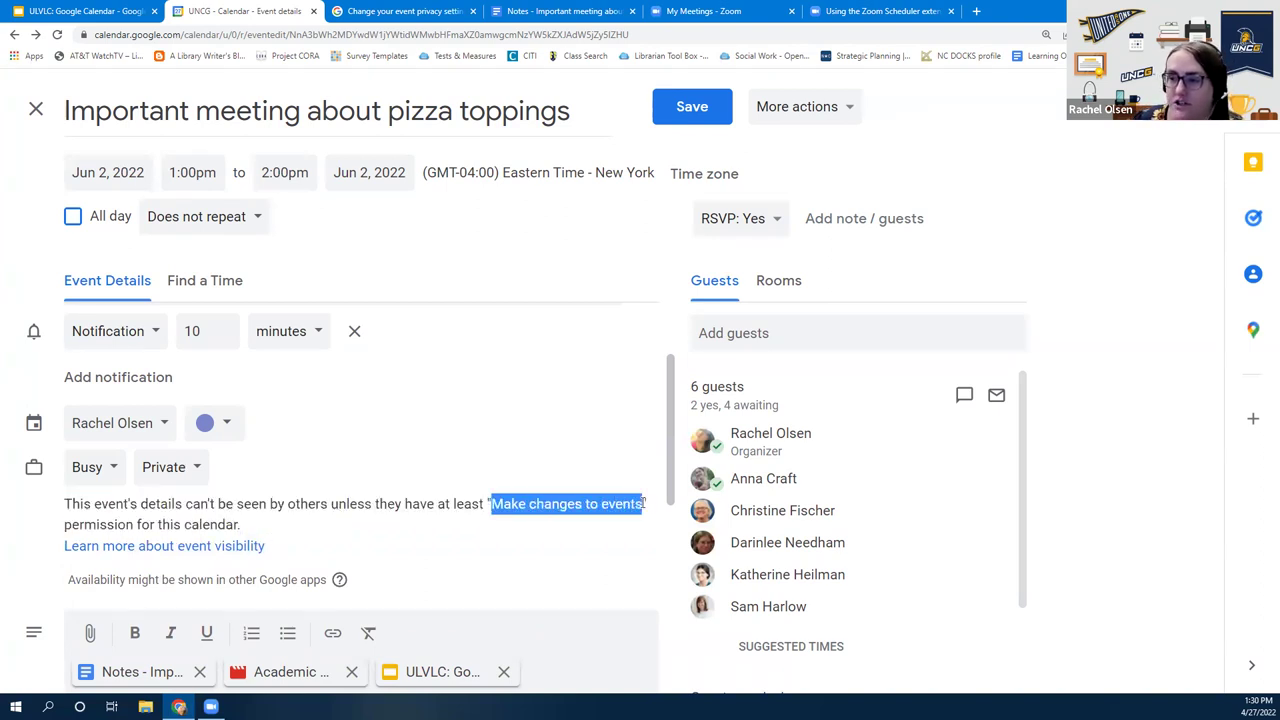
pyautogui.click(510, 528)
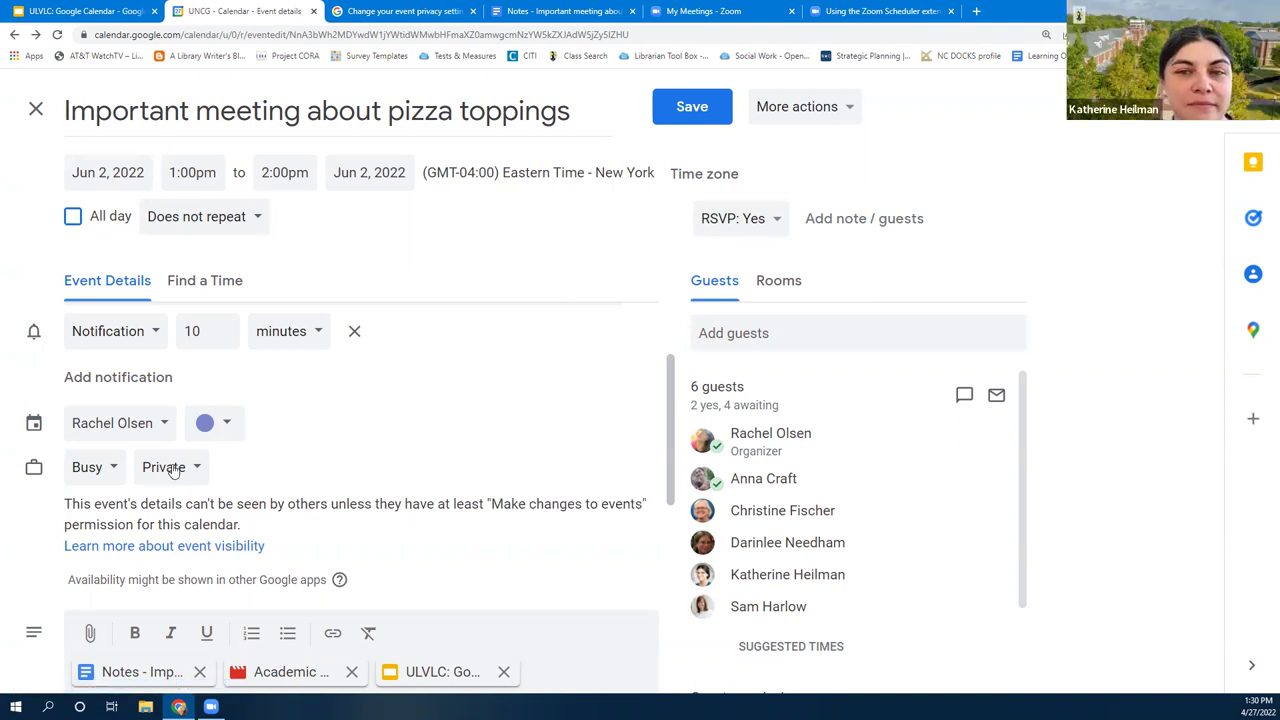
pyautogui.moveTo(491, 504); pyautogui.dragTo(662, 476)
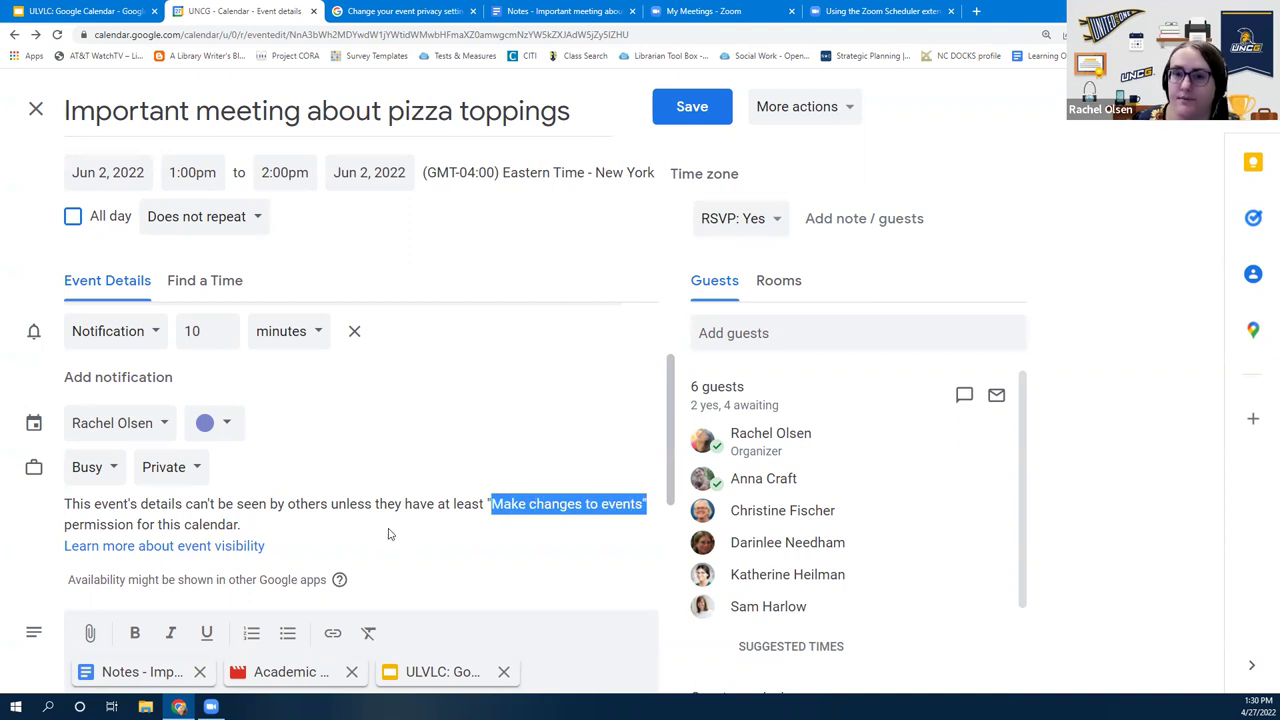
pyautogui.click(298, 504)
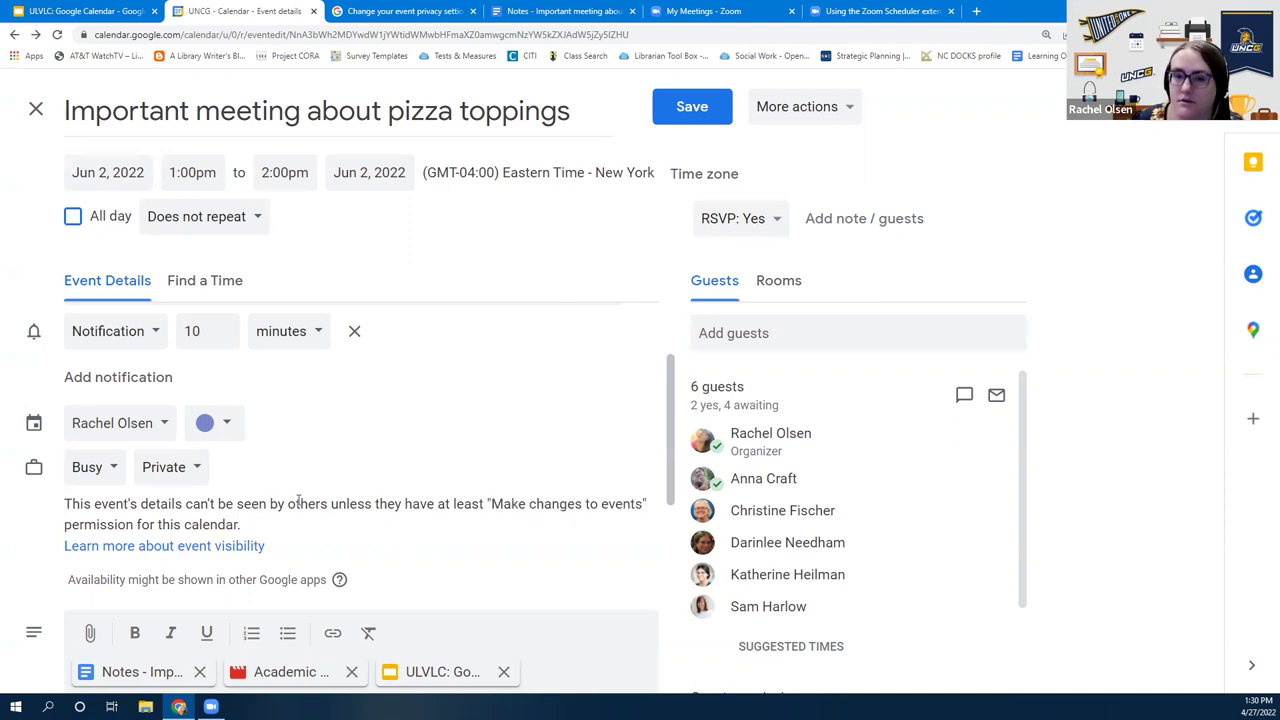
# Replace the help article tab's address with cal to load Google Calendar there
pyautogui.click(455, 12)
pyautogui.click(405, 33)
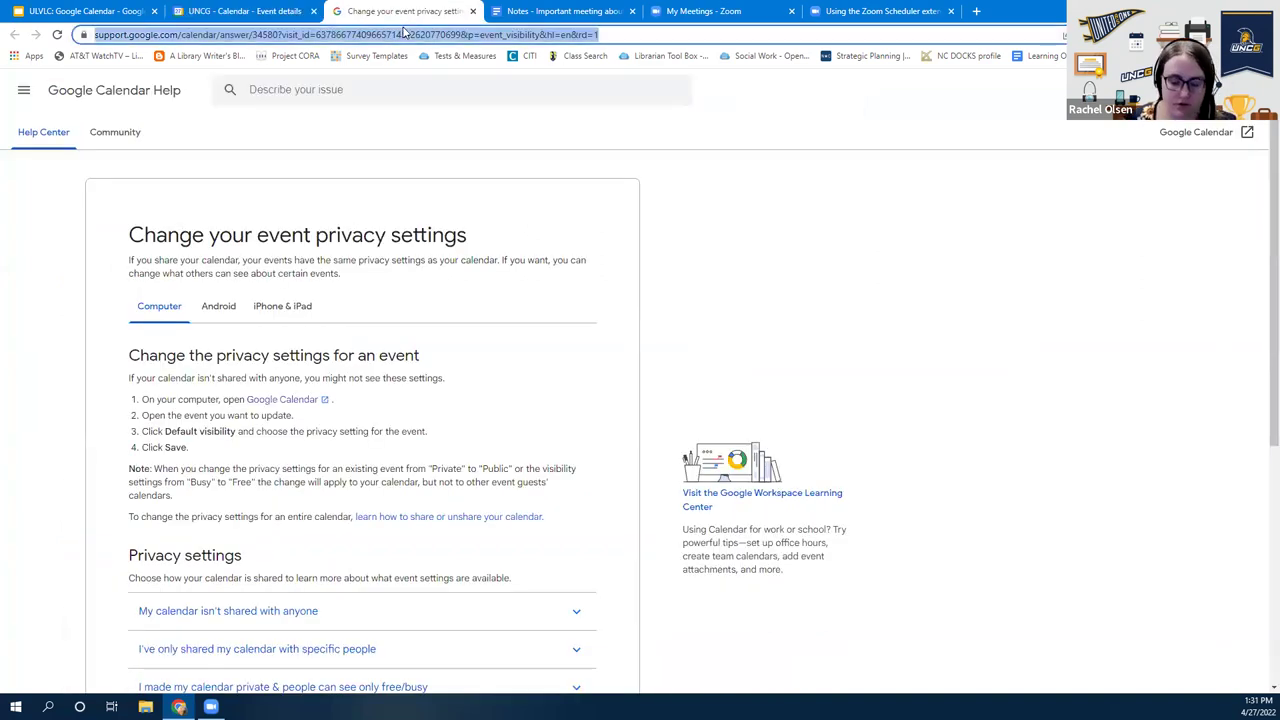
pyautogui.write('cal')
pyautogui.press('Return')
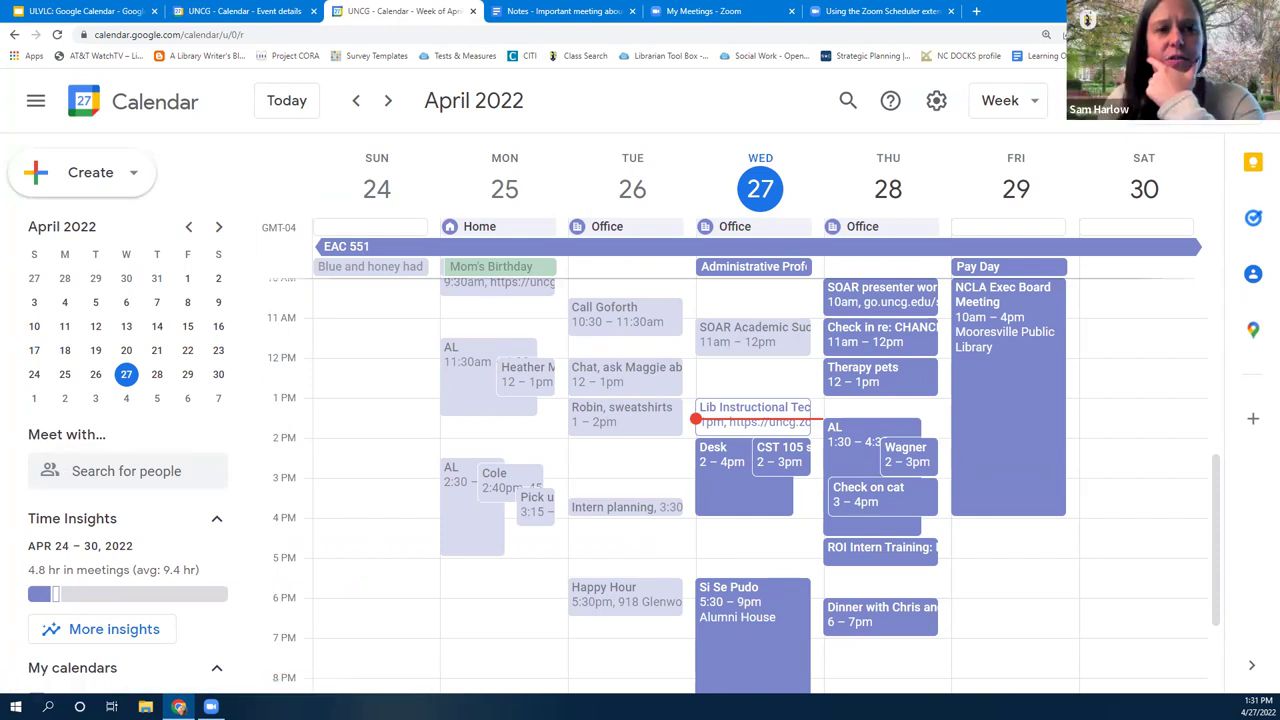
# Set the pizza event back to Default visibility, then scroll the week view sidebar's calendar list
pyautogui.click(283, 8)
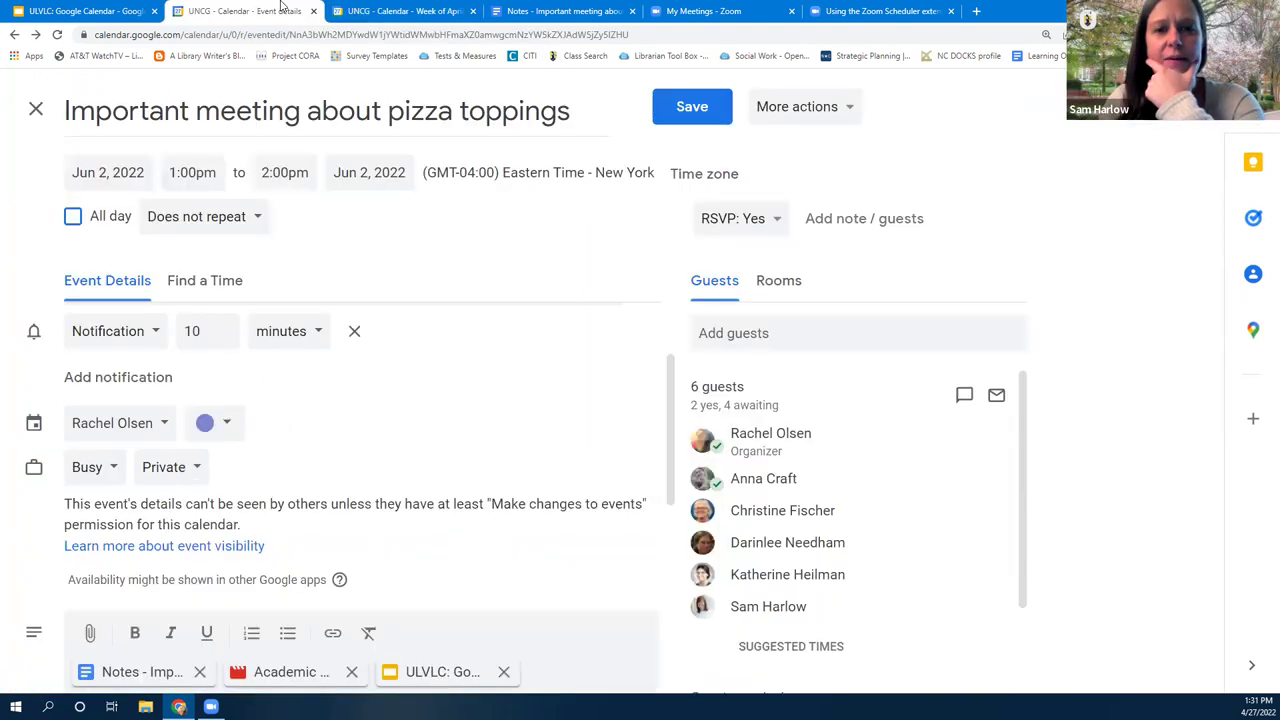
pyautogui.click(172, 468)
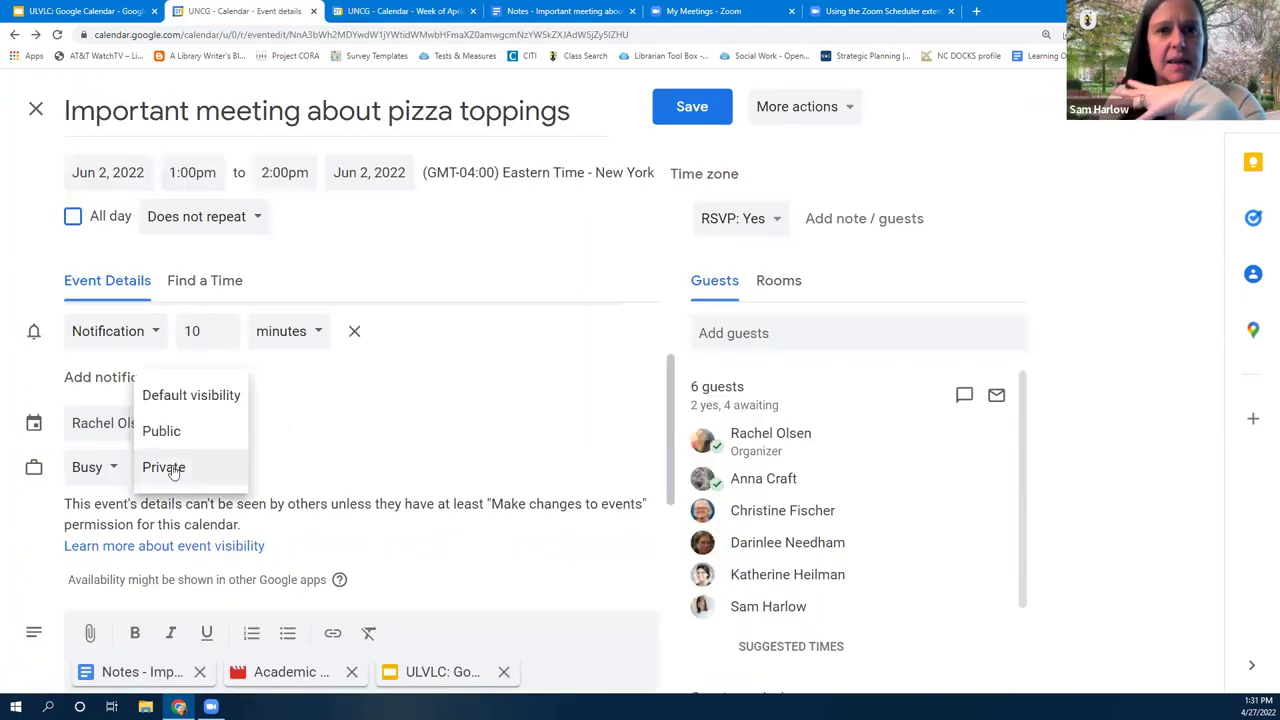
pyautogui.click(181, 400)
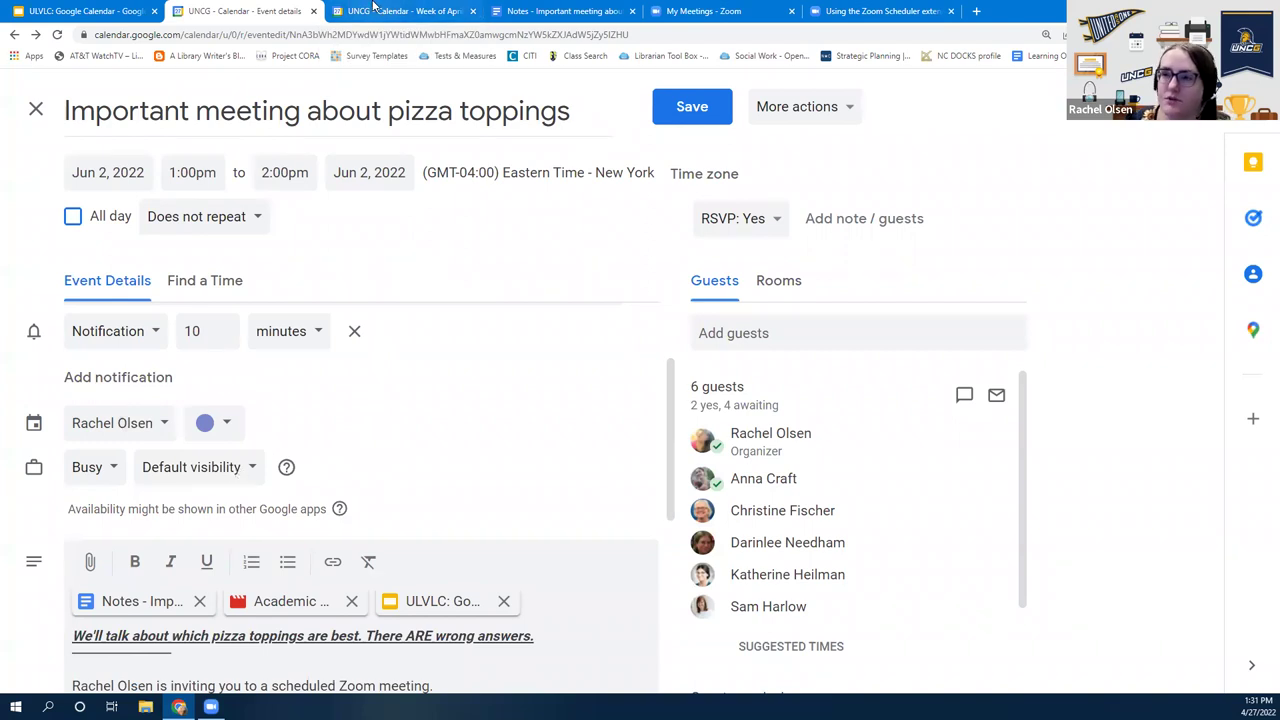
pyautogui.click(236, 472)
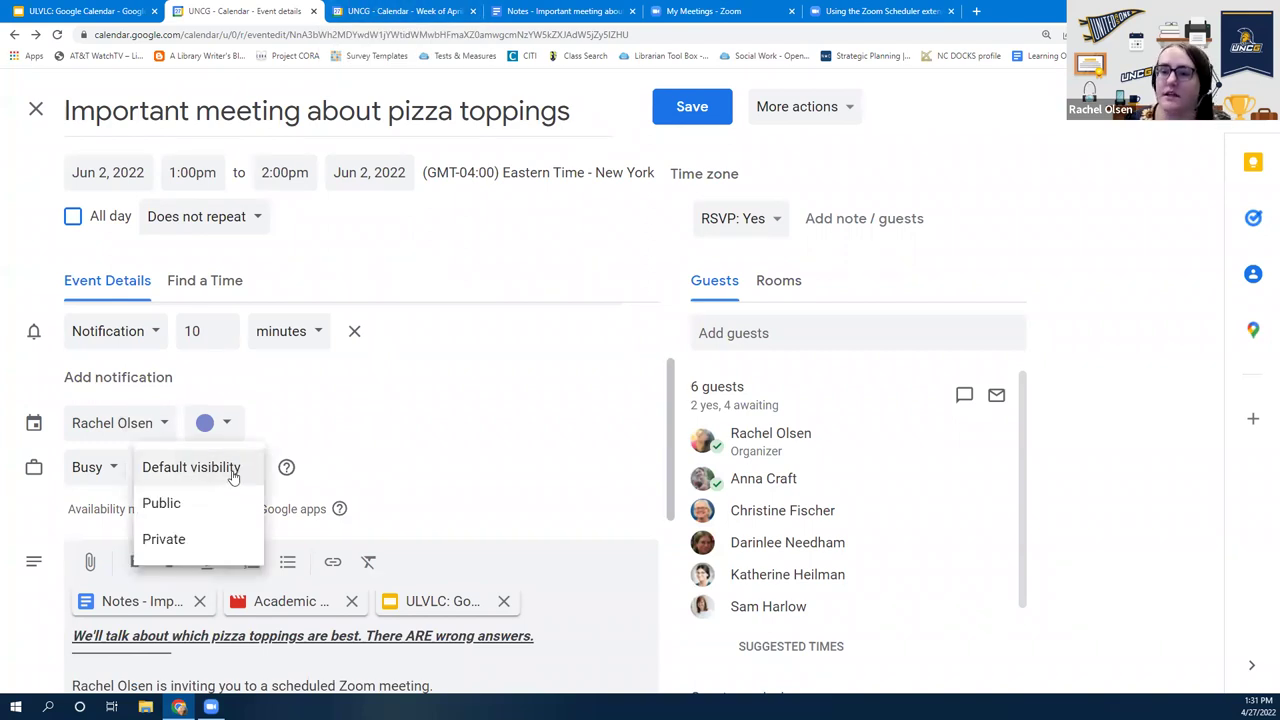
pyautogui.click(369, 414)
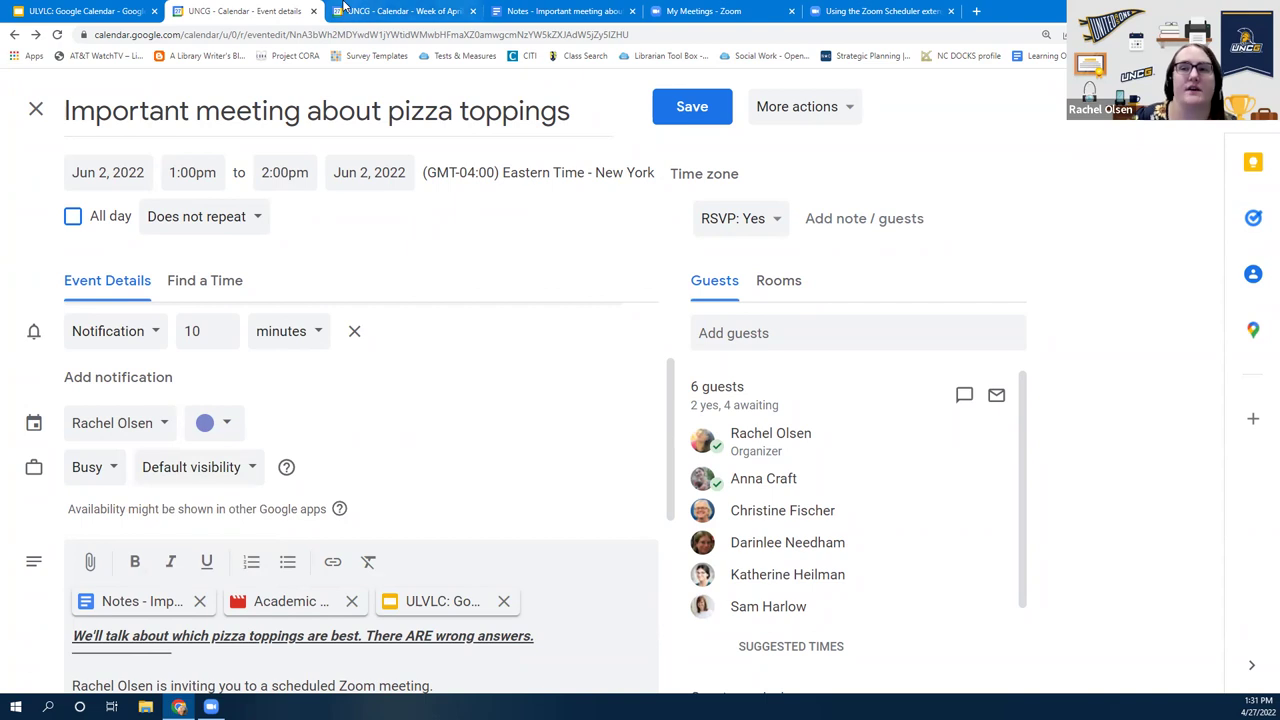
pyautogui.click(380, 8)
pyautogui.scroll(-5, 160, 640)
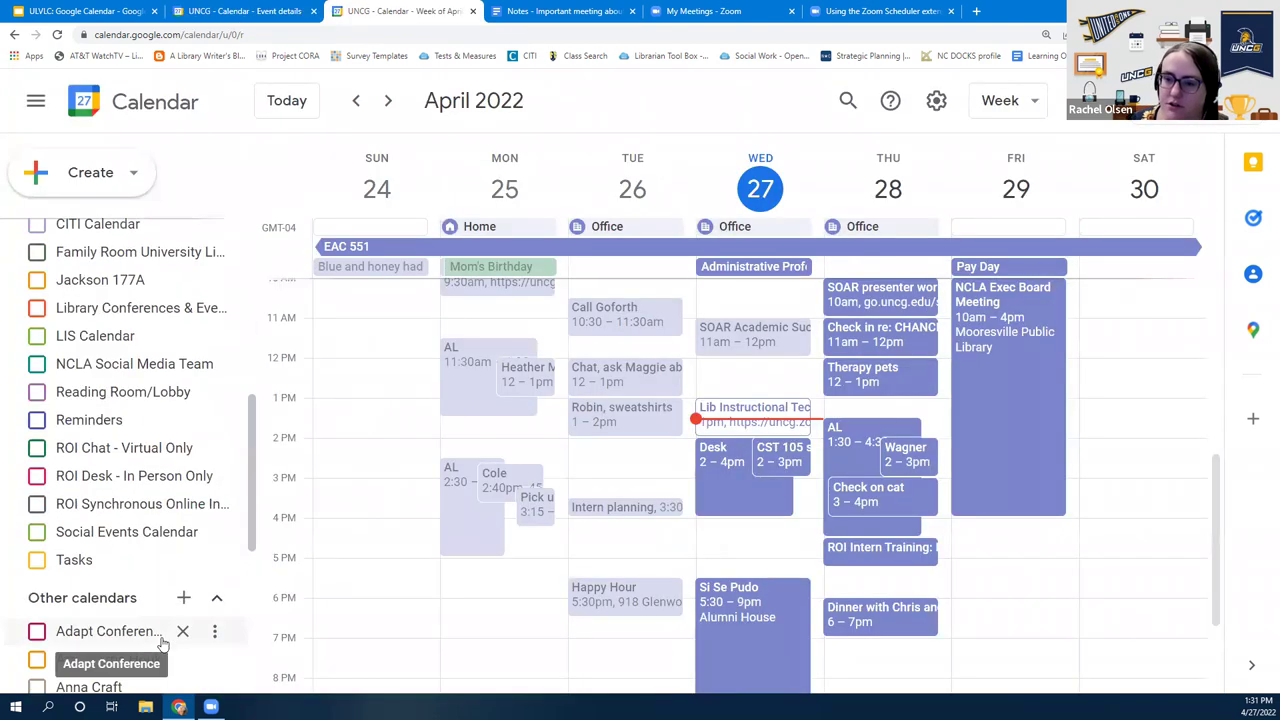
# Open your own calendar's Settings and sharing page and view the first person's permission options
pyautogui.scroll(2, 163, 547)
pyautogui.click(214, 368)
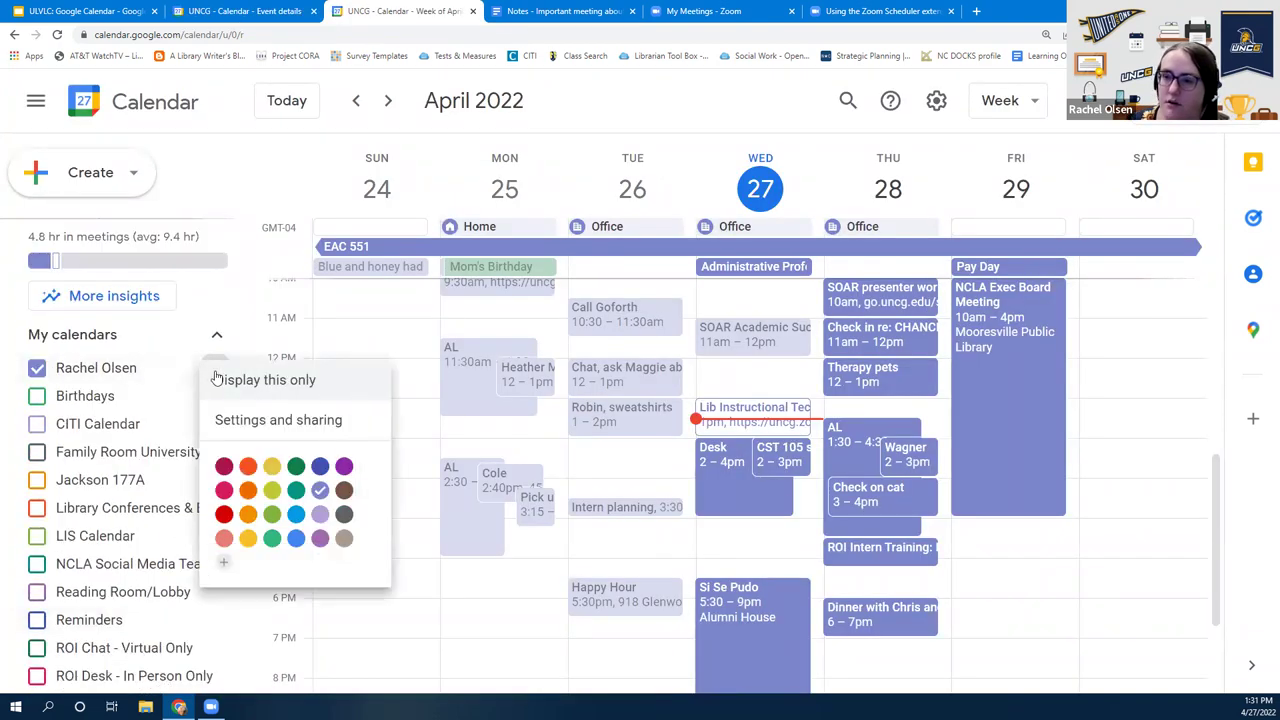
pyautogui.click(266, 424)
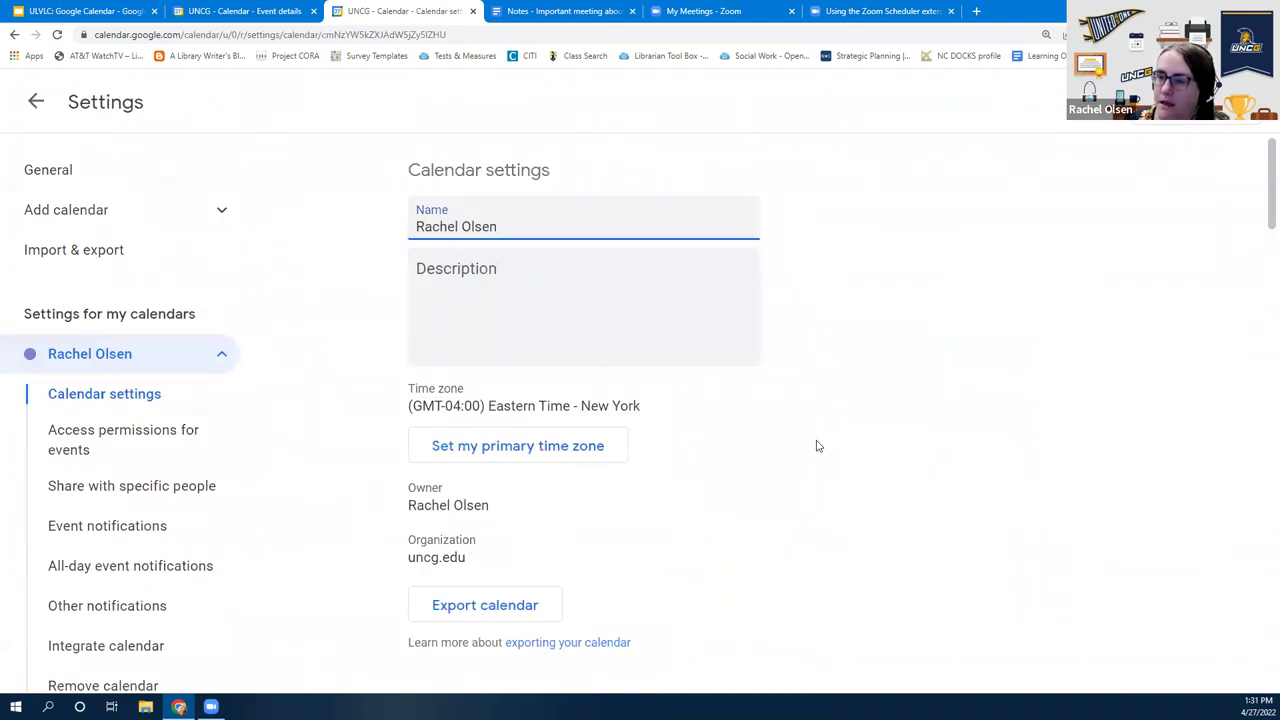
pyautogui.scroll(-3, 150, 532)
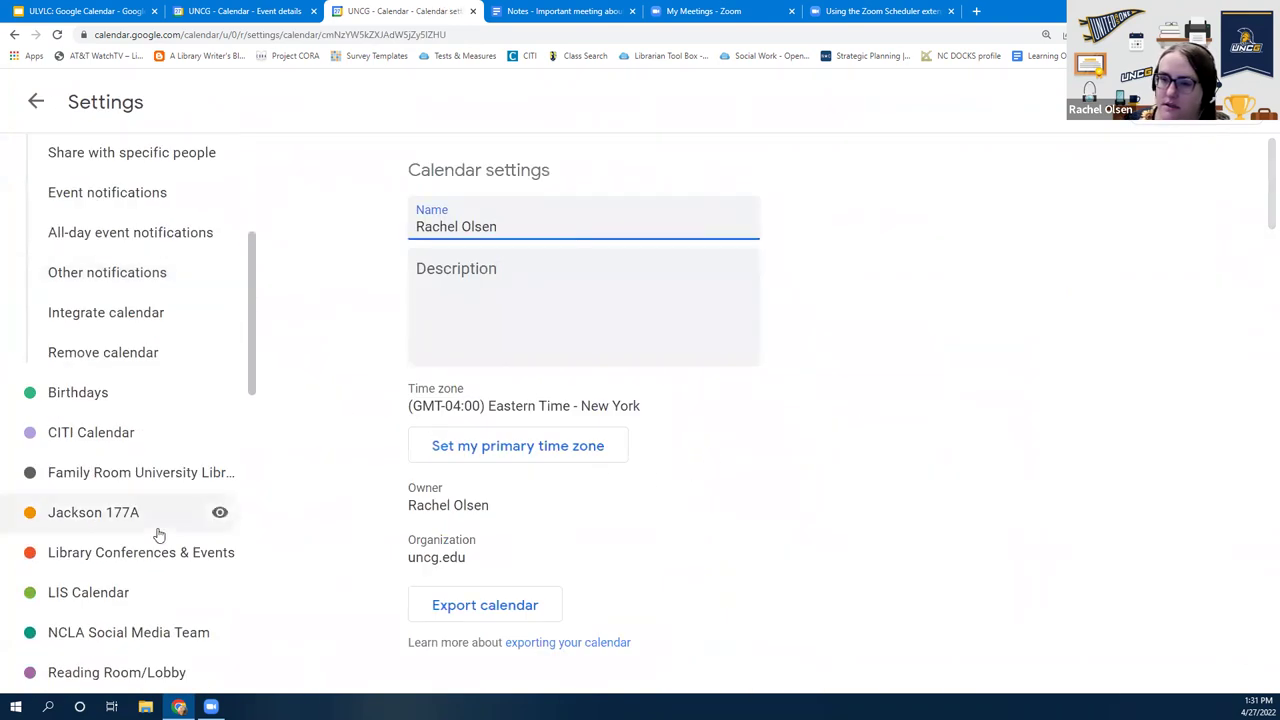
pyautogui.scroll(-1, 625, 547)
pyautogui.scroll(-8, 766, 543)
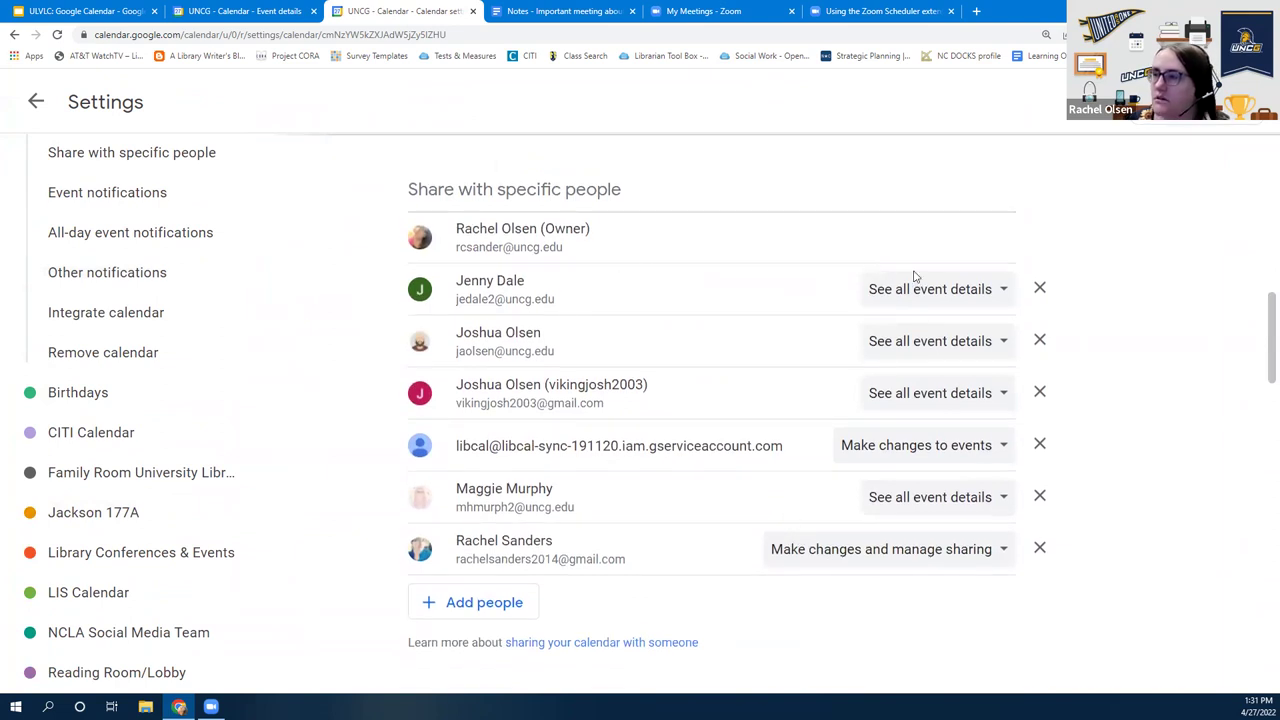
pyautogui.click(922, 289)
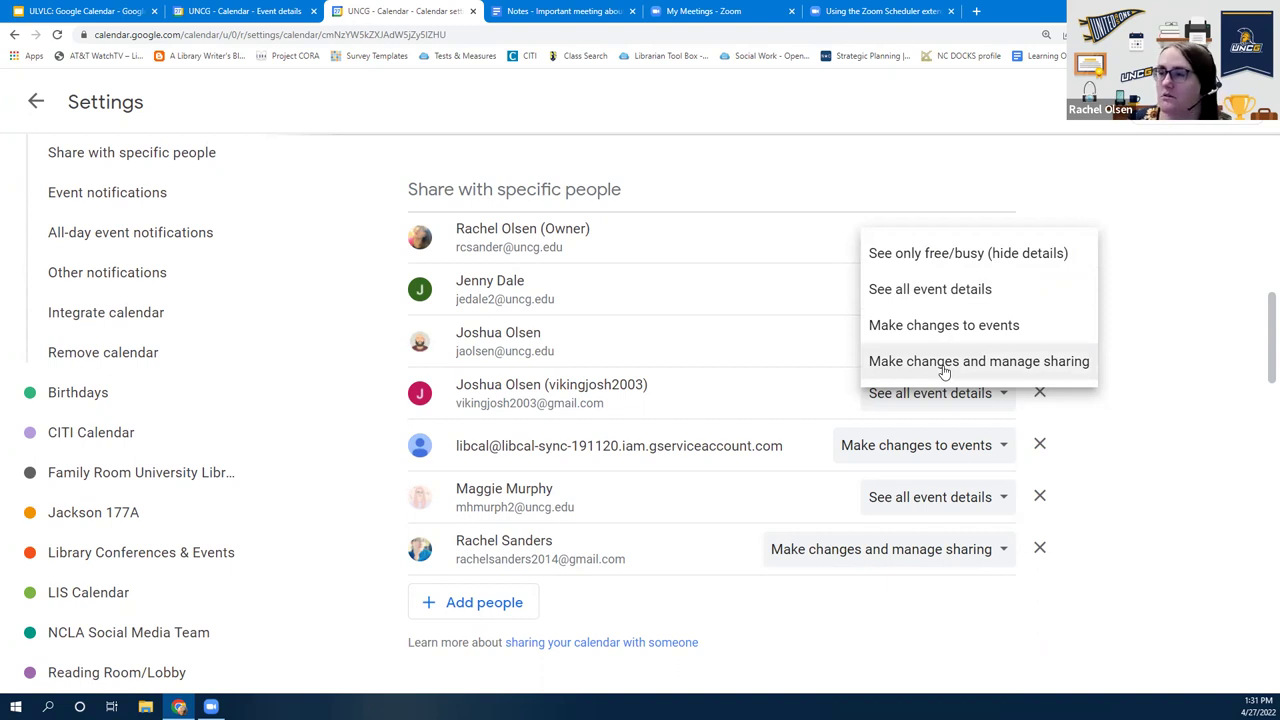
# Close the permission options without changes and return to the pizza toppings event editor
pyautogui.click(245, 11)
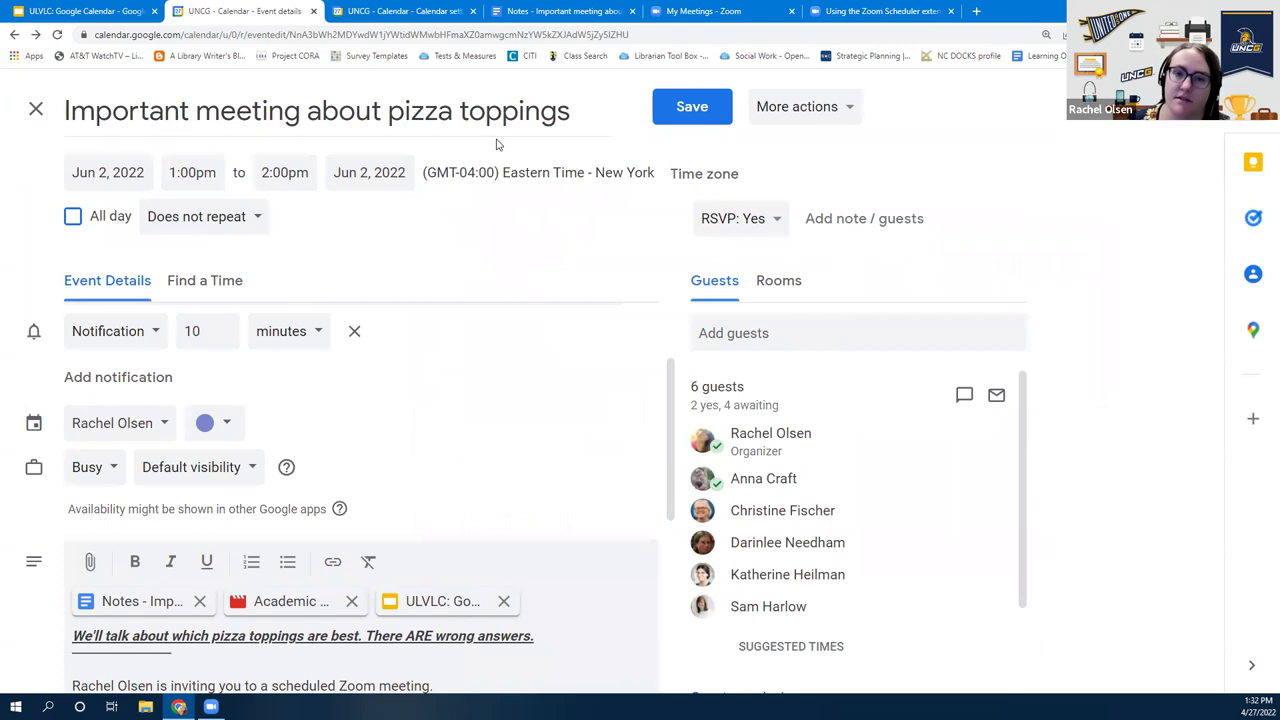
pyautogui.click(422, 10)
pyautogui.click(1162, 376)
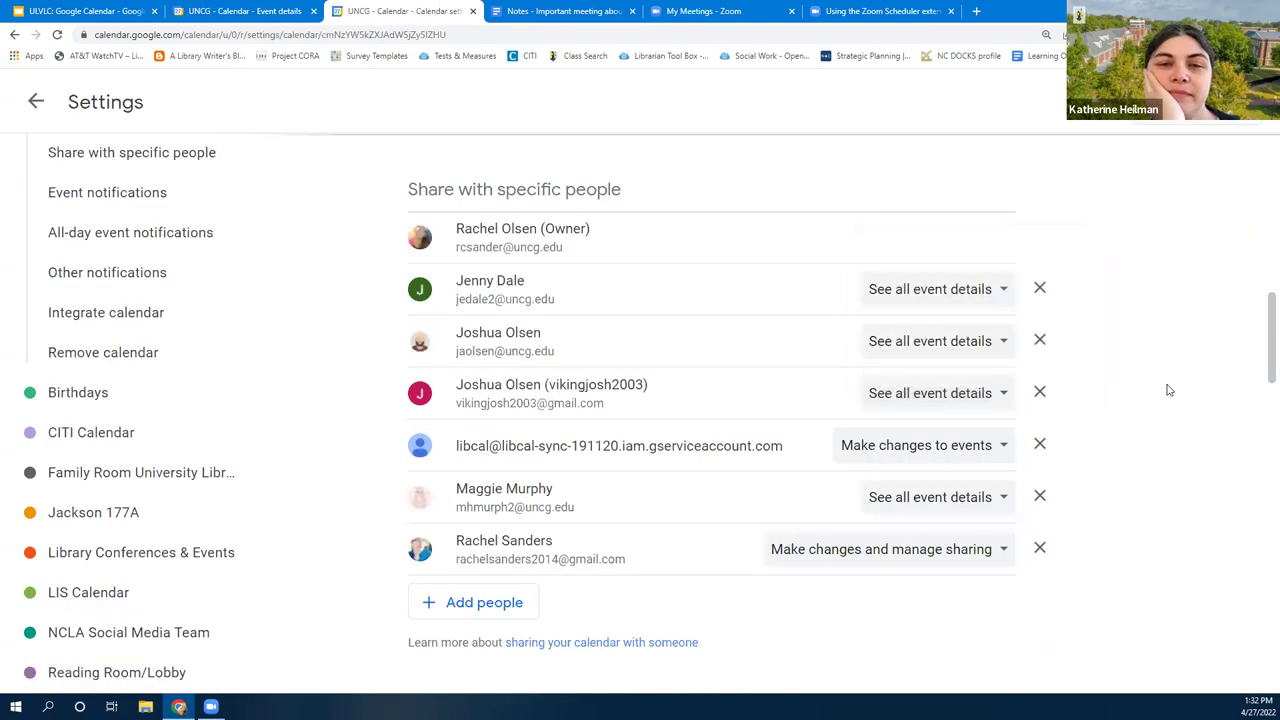
pyautogui.click(930, 289)
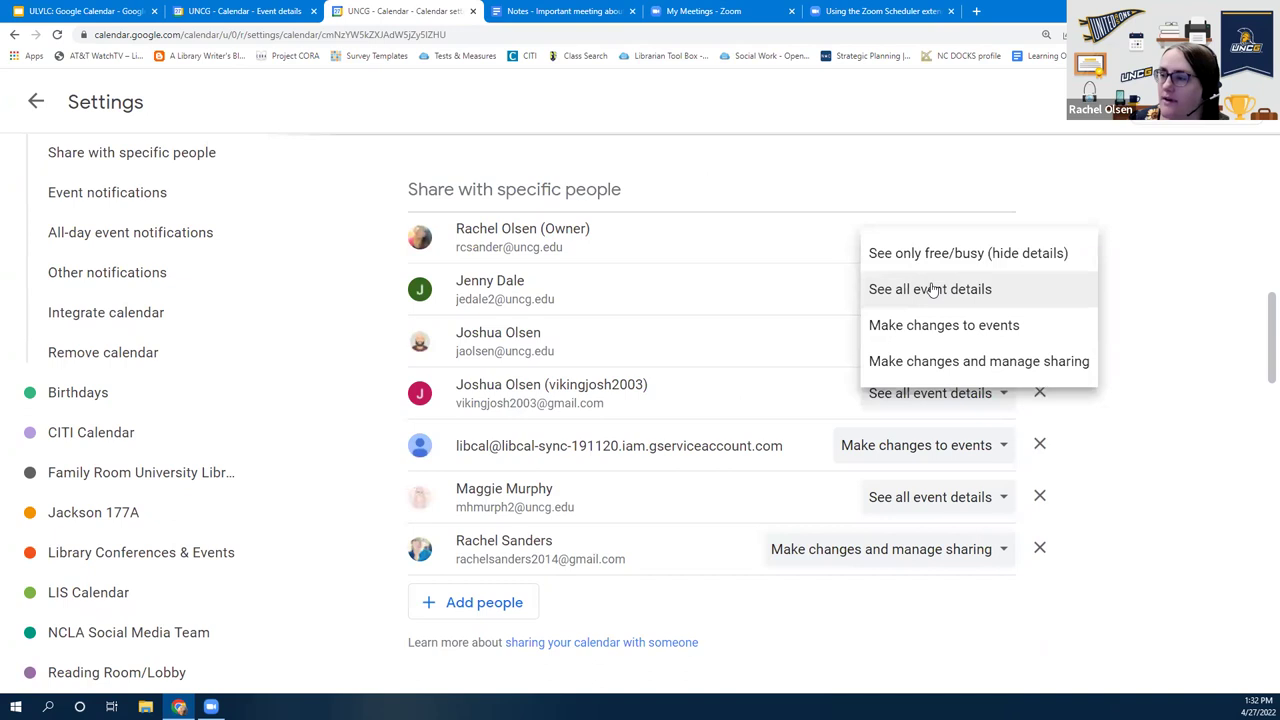
pyautogui.click(1205, 400)
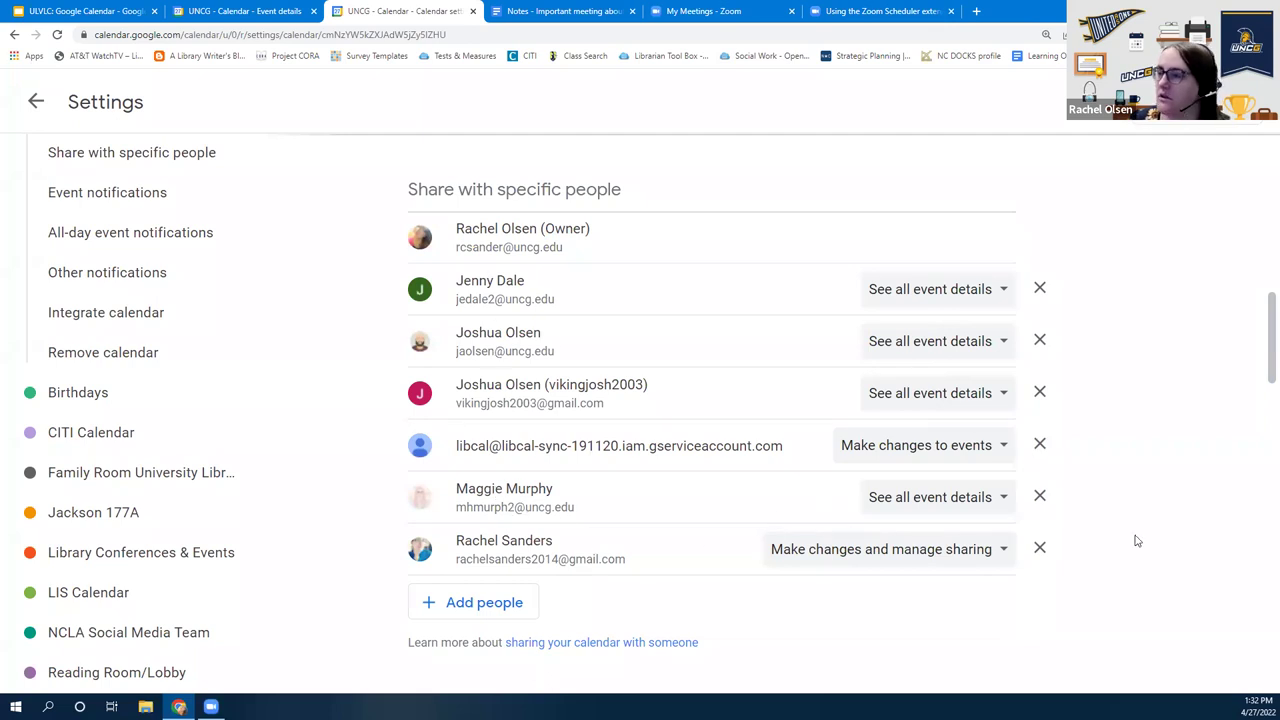
pyautogui.click(272, 10)
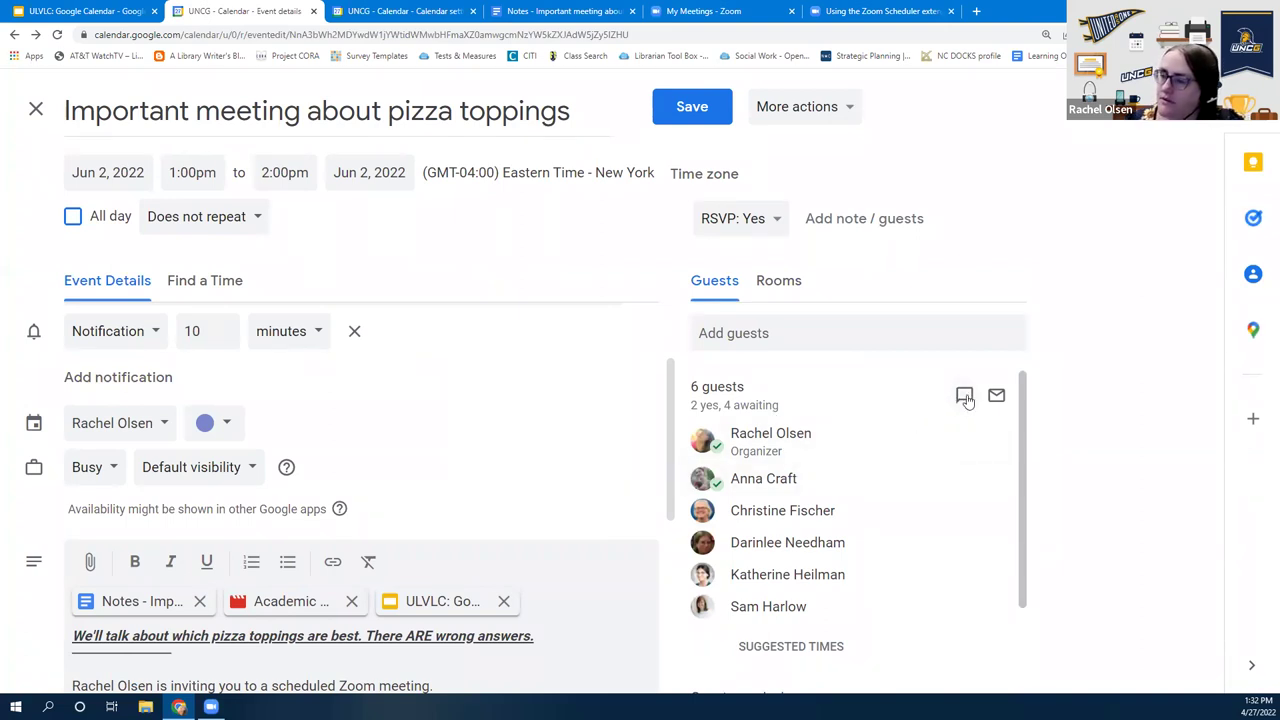
# Start a Google Chat group with the event's guests and send 'I love pizza'
pyautogui.click(966, 397)
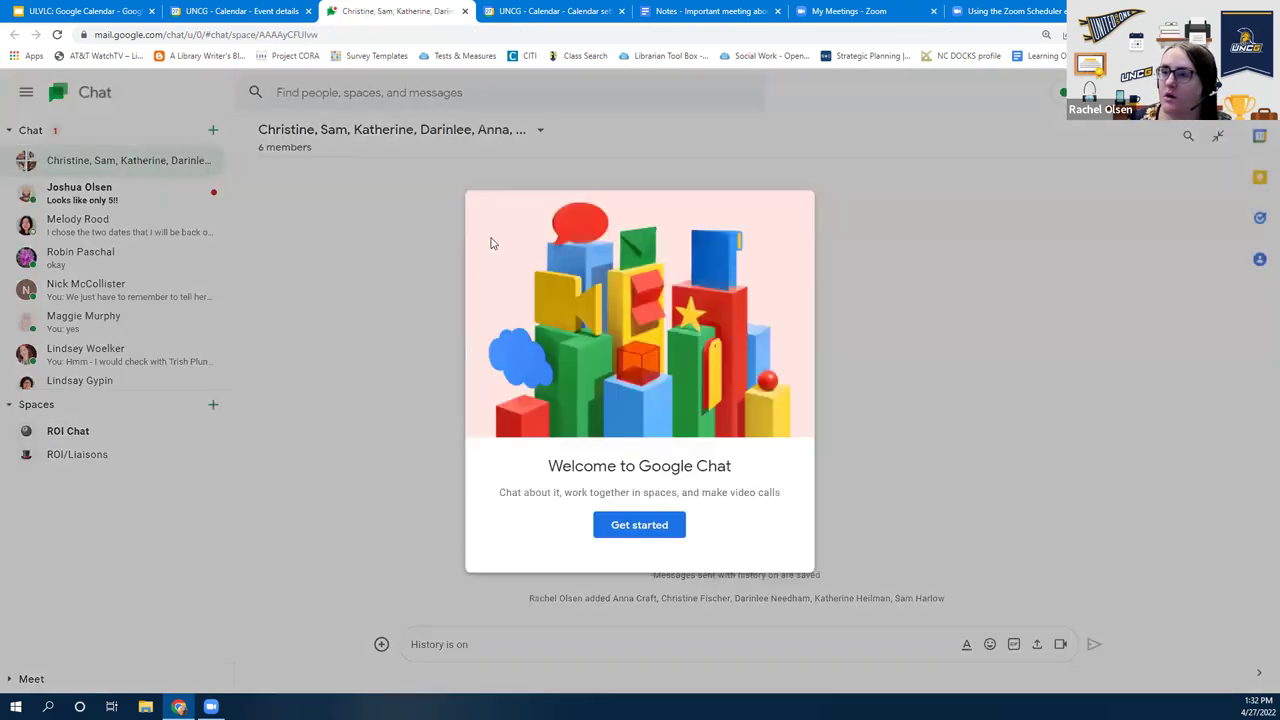
pyautogui.click(656, 518)
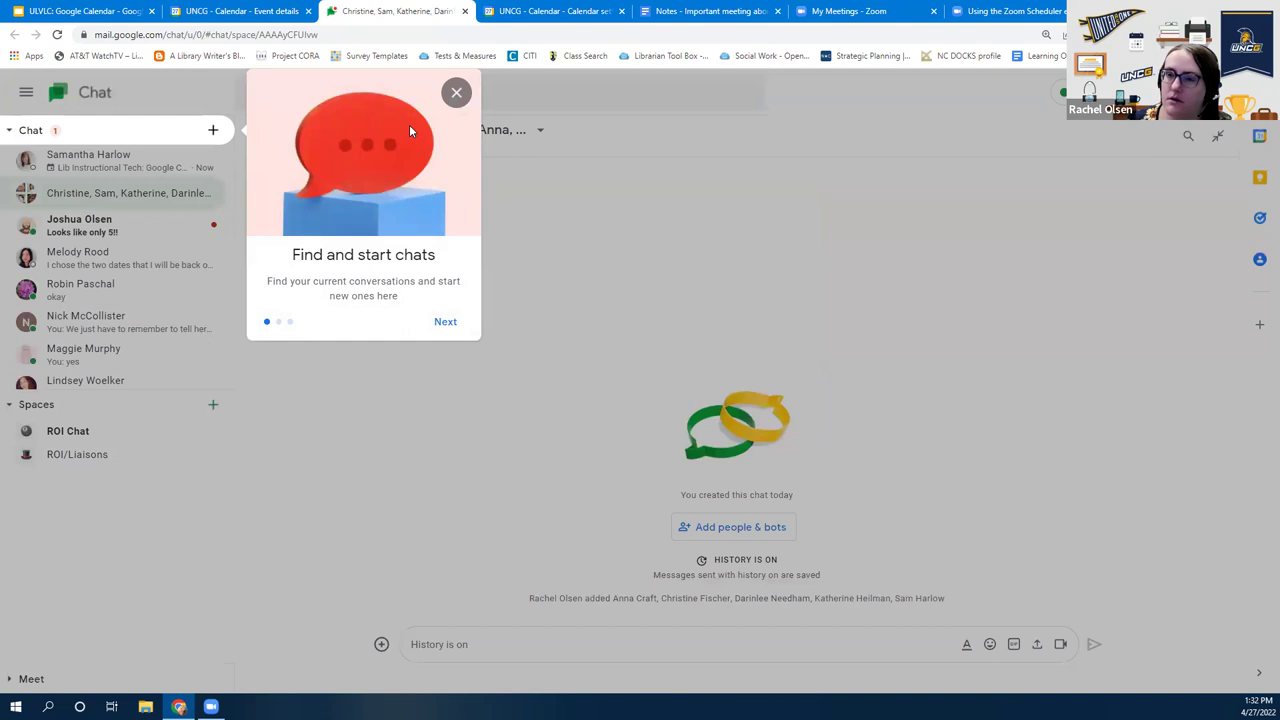
pyautogui.click(456, 92)
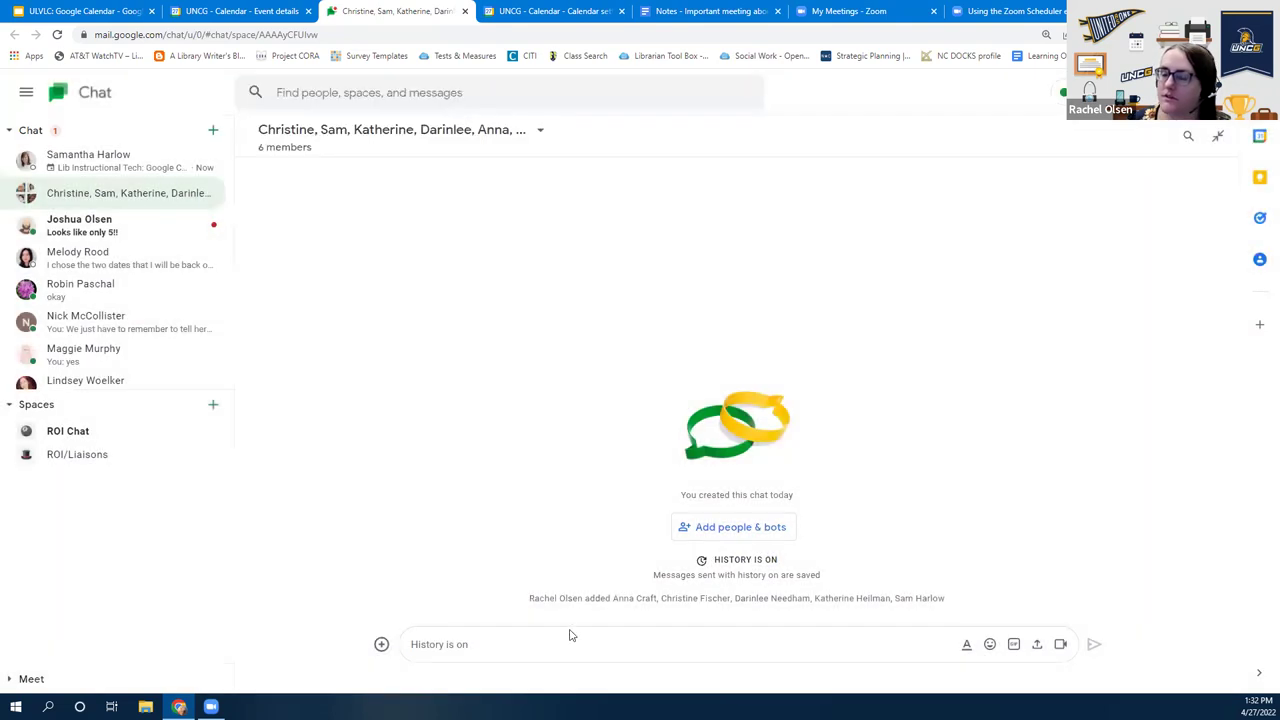
pyautogui.write('I love pizza')
pyautogui.press('Return')
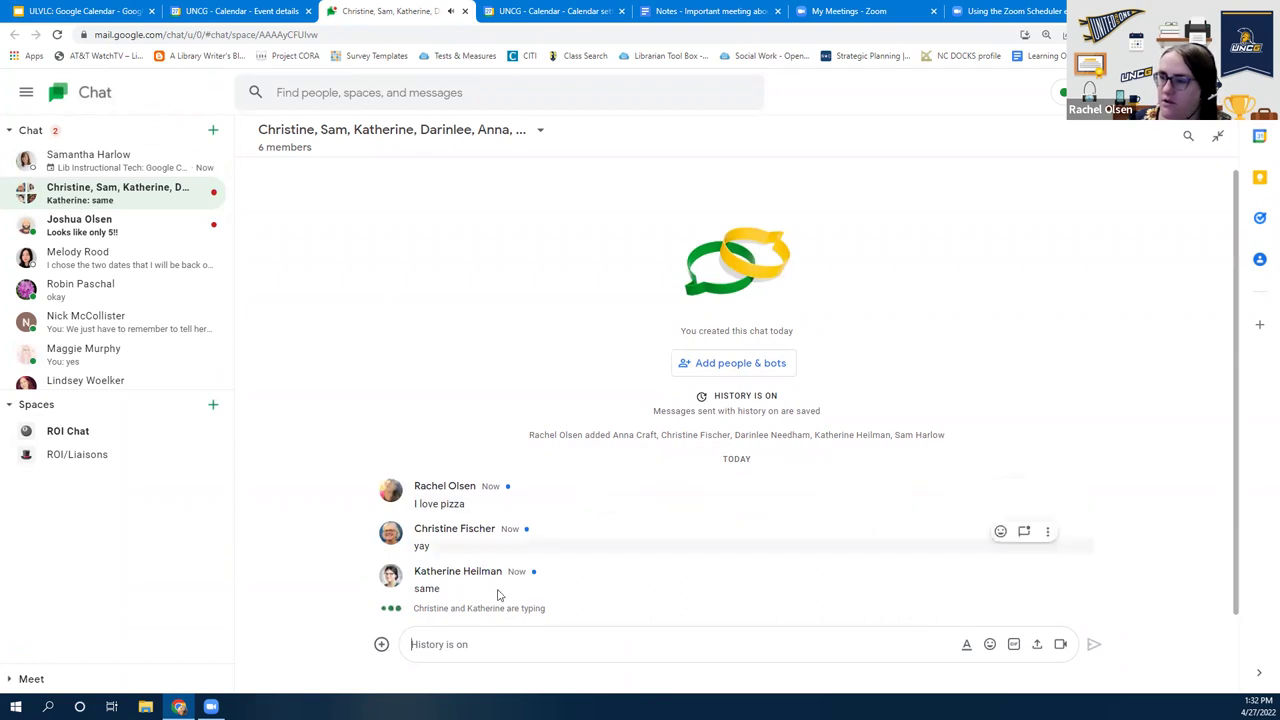
pyautogui.click(255, 10)
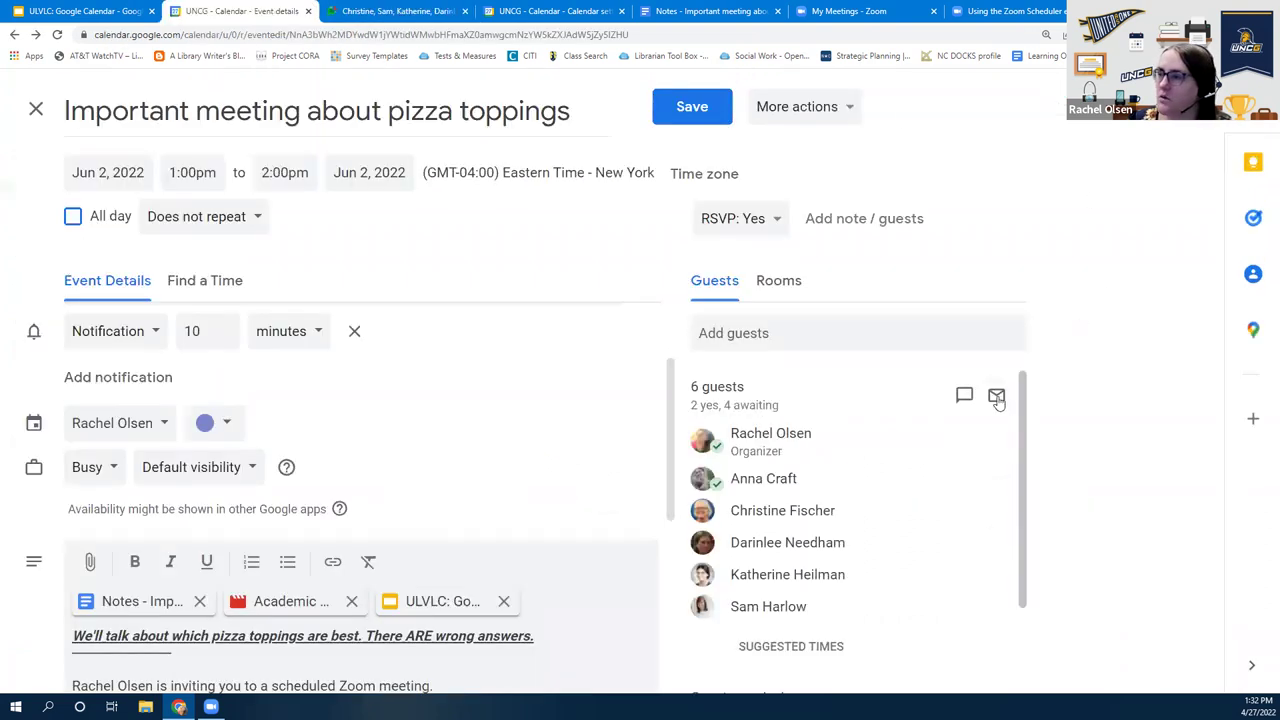
# Save the pizza toppings event and send the update to existing guests
pyautogui.click(692, 106)
pyautogui.click(830, 472)
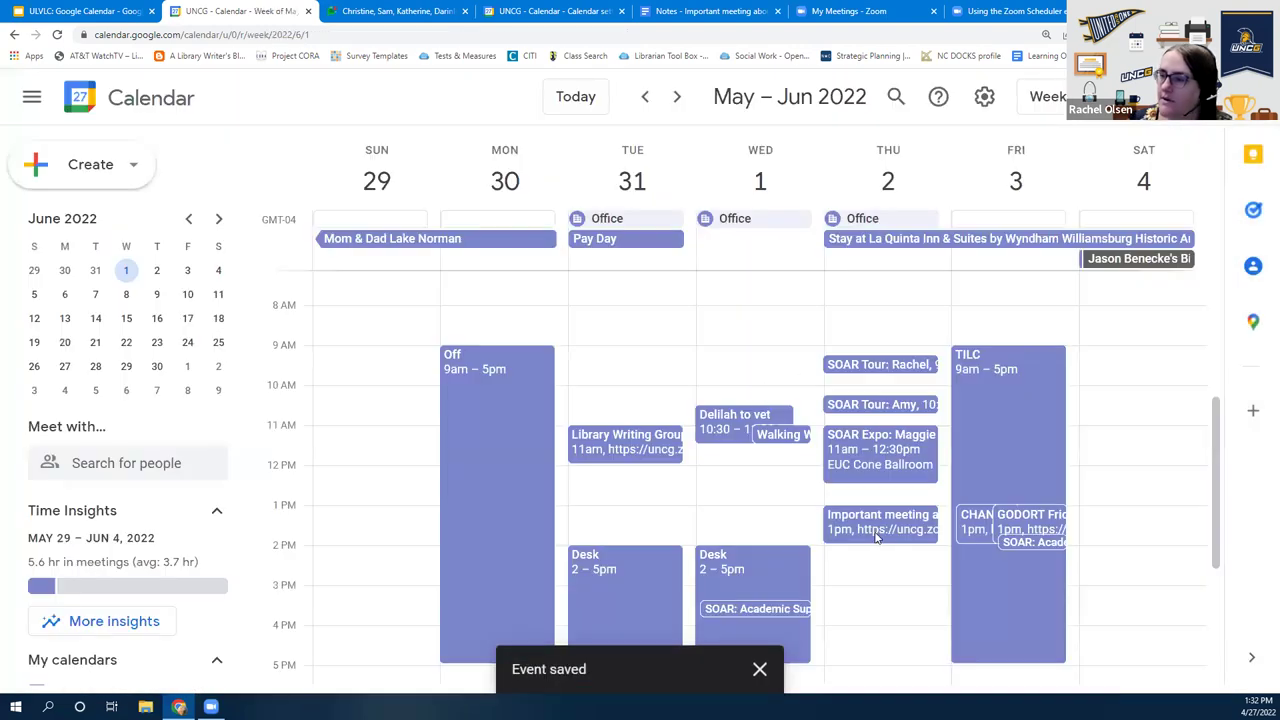
pyautogui.click(876, 530)
# Email the event's guests a reminder to bring their own napkins
pyautogui.scroll(-4, 737, 449)
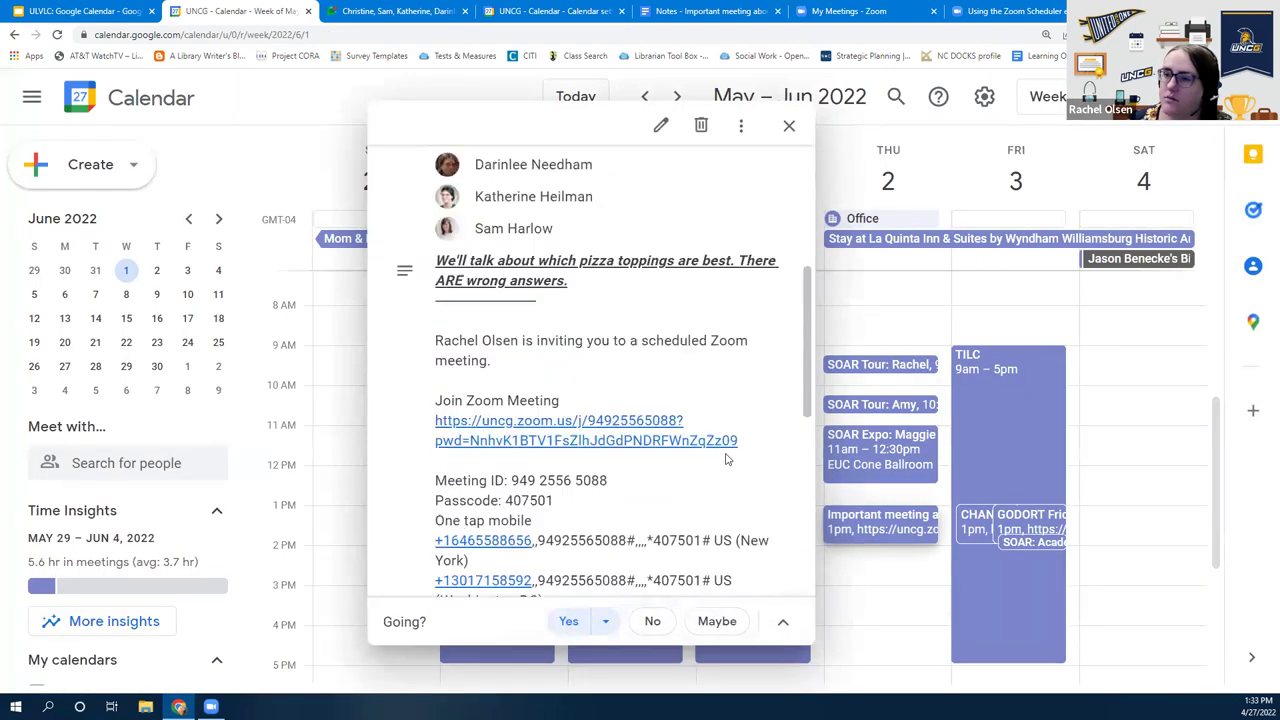
pyautogui.scroll(4, 727, 458)
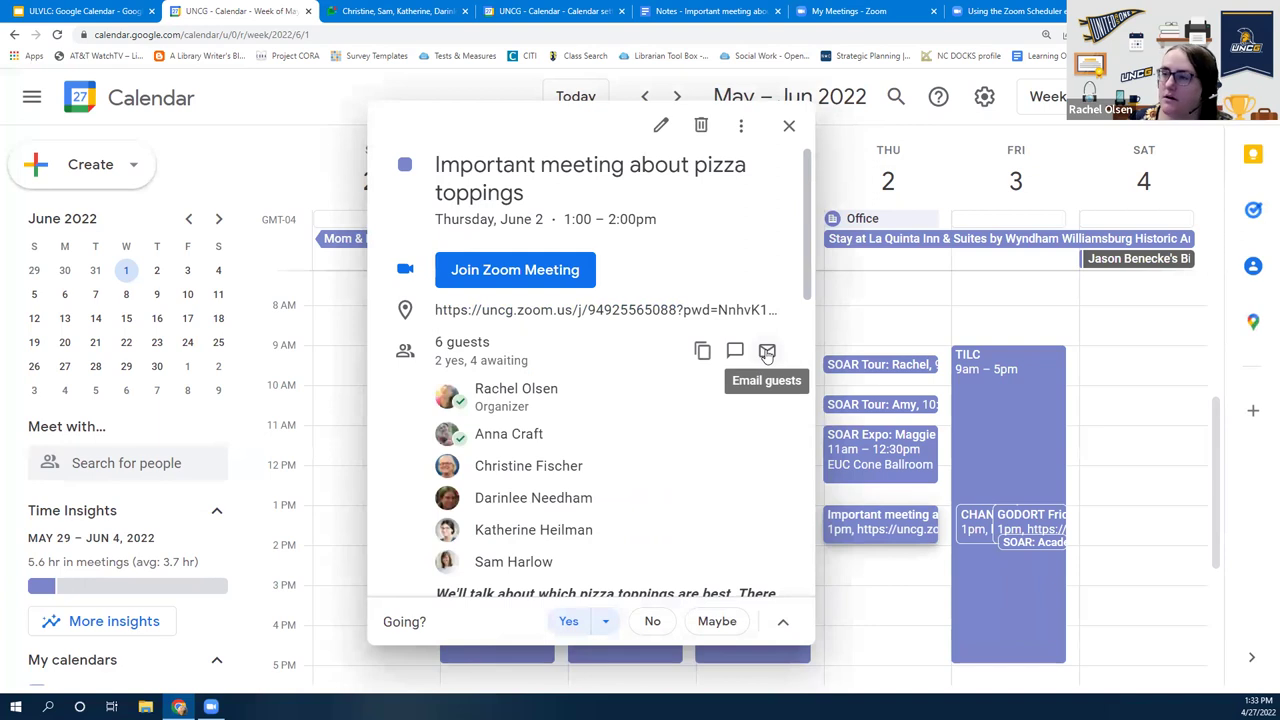
pyautogui.click(766, 352)
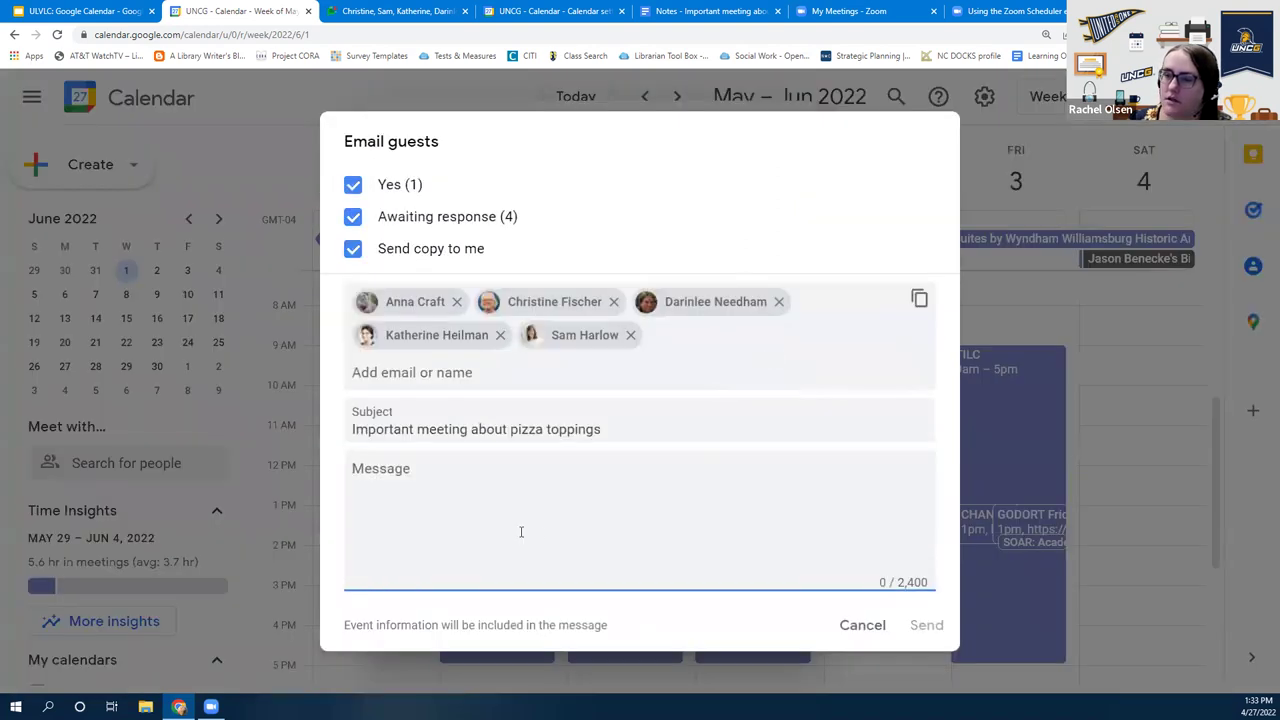
pyautogui.write('Fo')
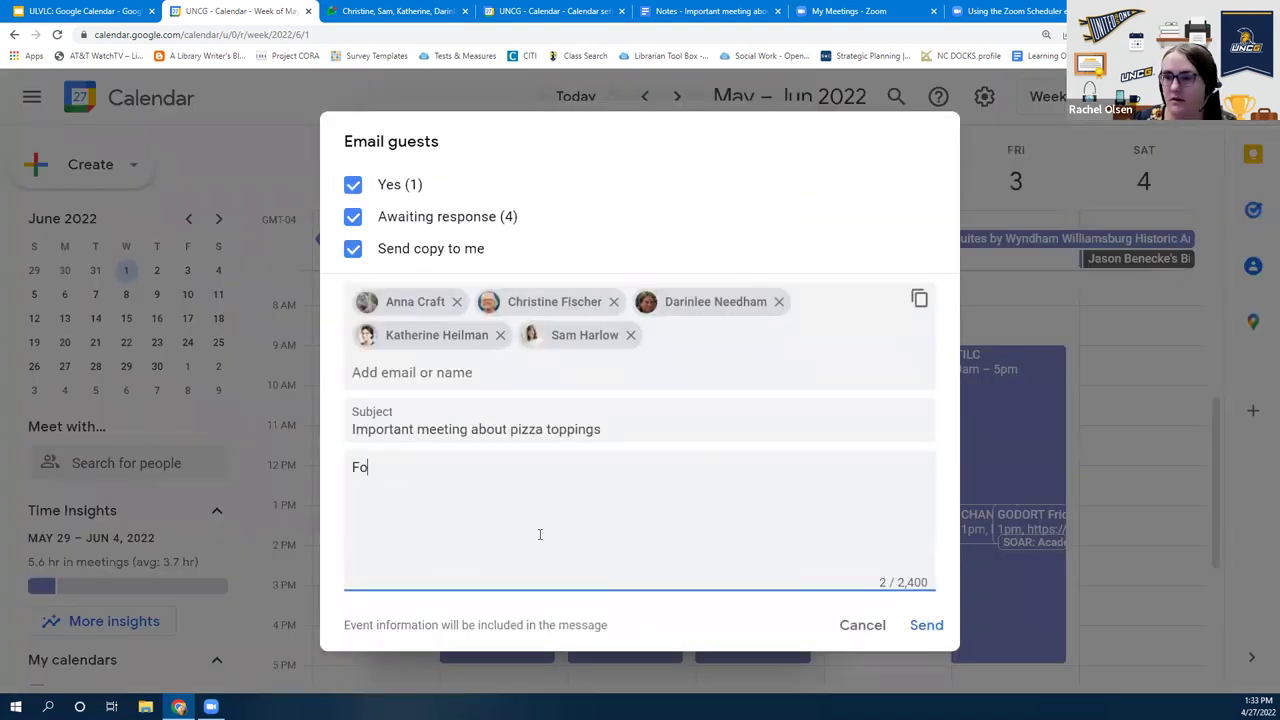
pyautogui.write('rgot to tell you ')
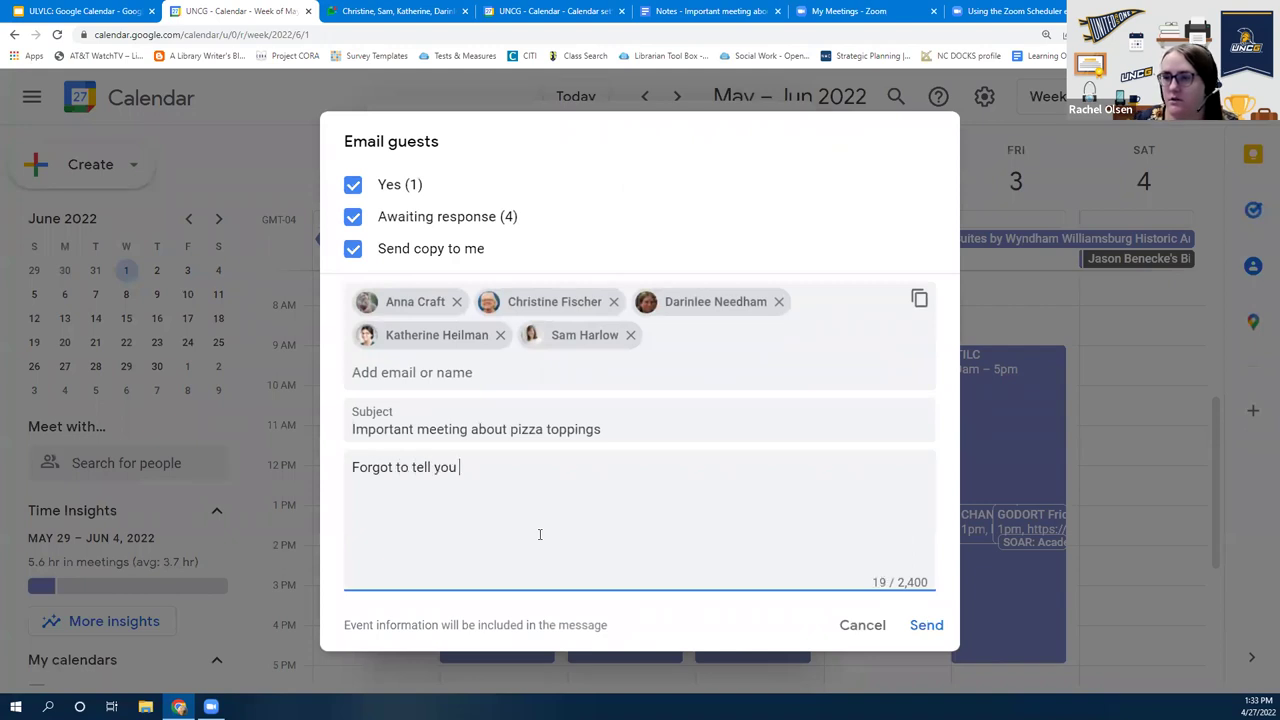
pyautogui.write('to bring your own napki')
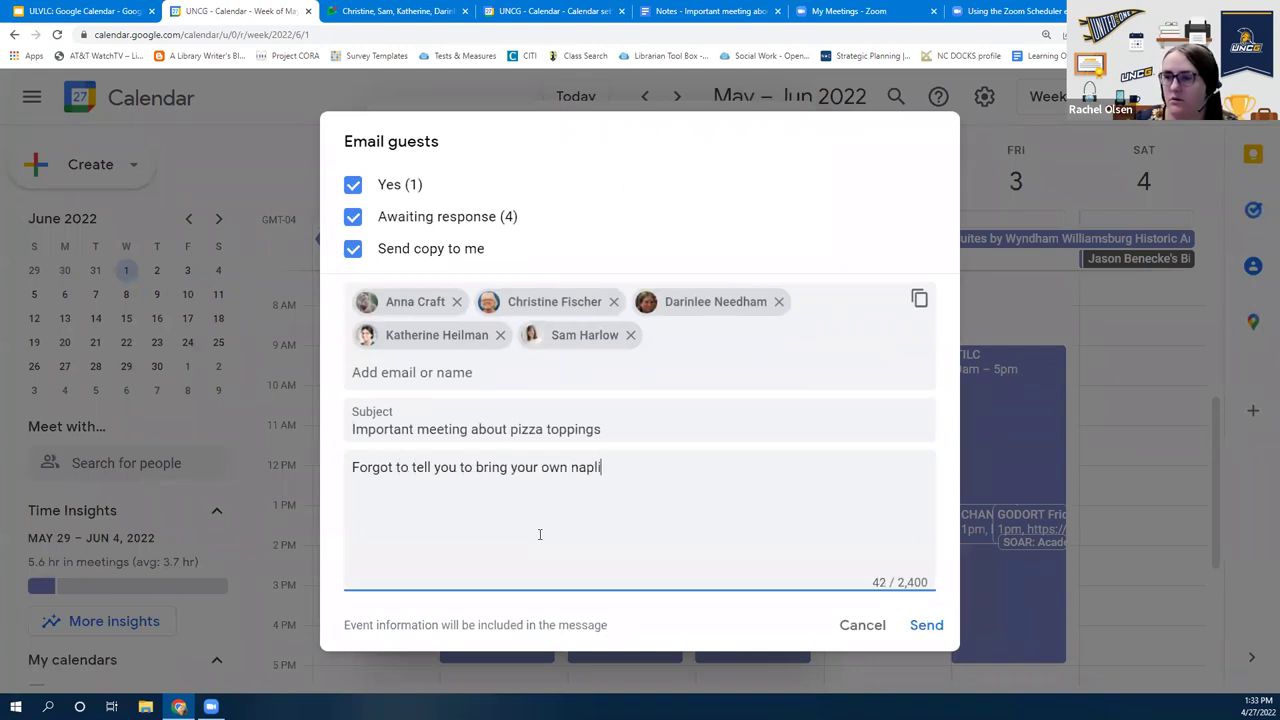
pyautogui.write('kins')
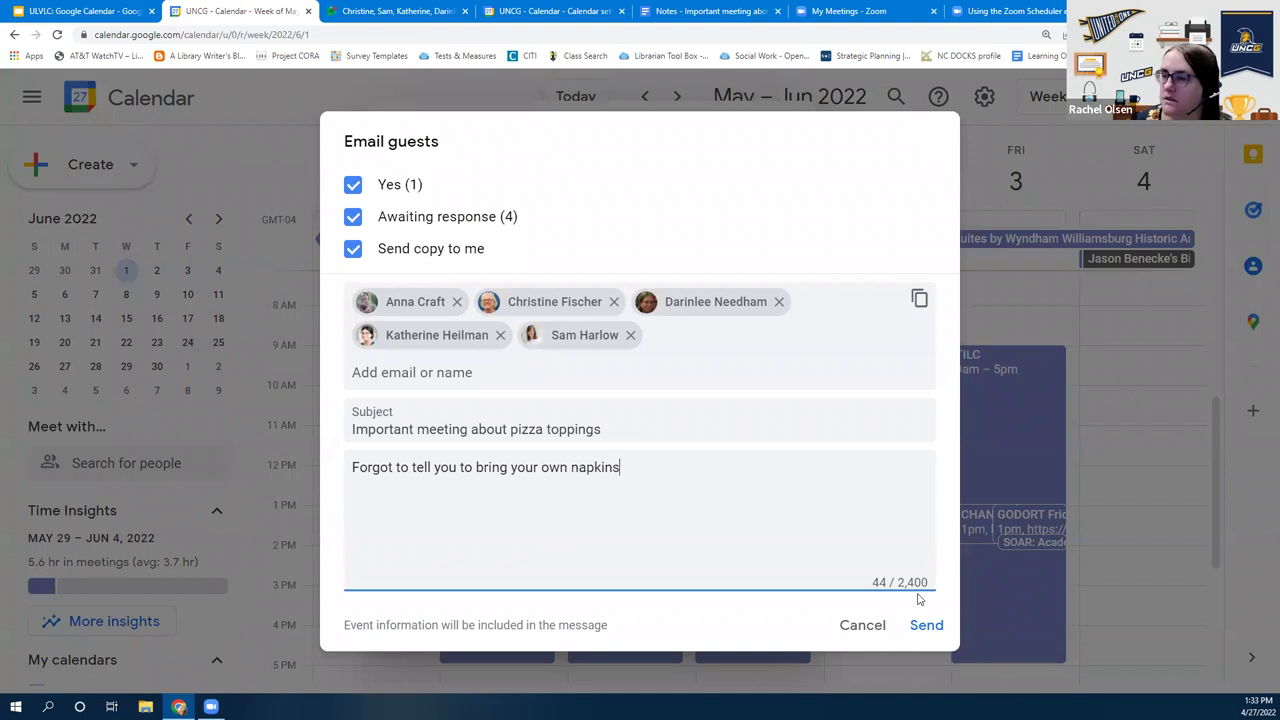
pyautogui.click(929, 624)
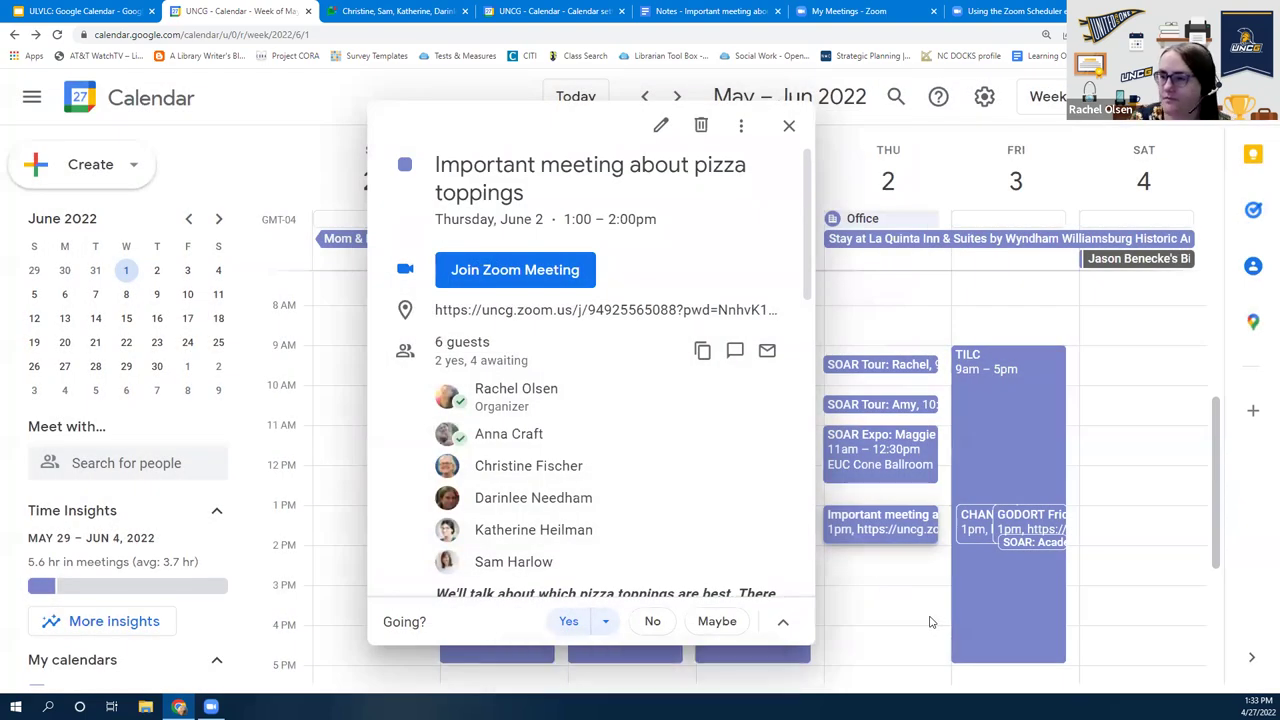
# Close the pizza event's details, check the Slides tab, and return to the week view
pyautogui.click(789, 125)
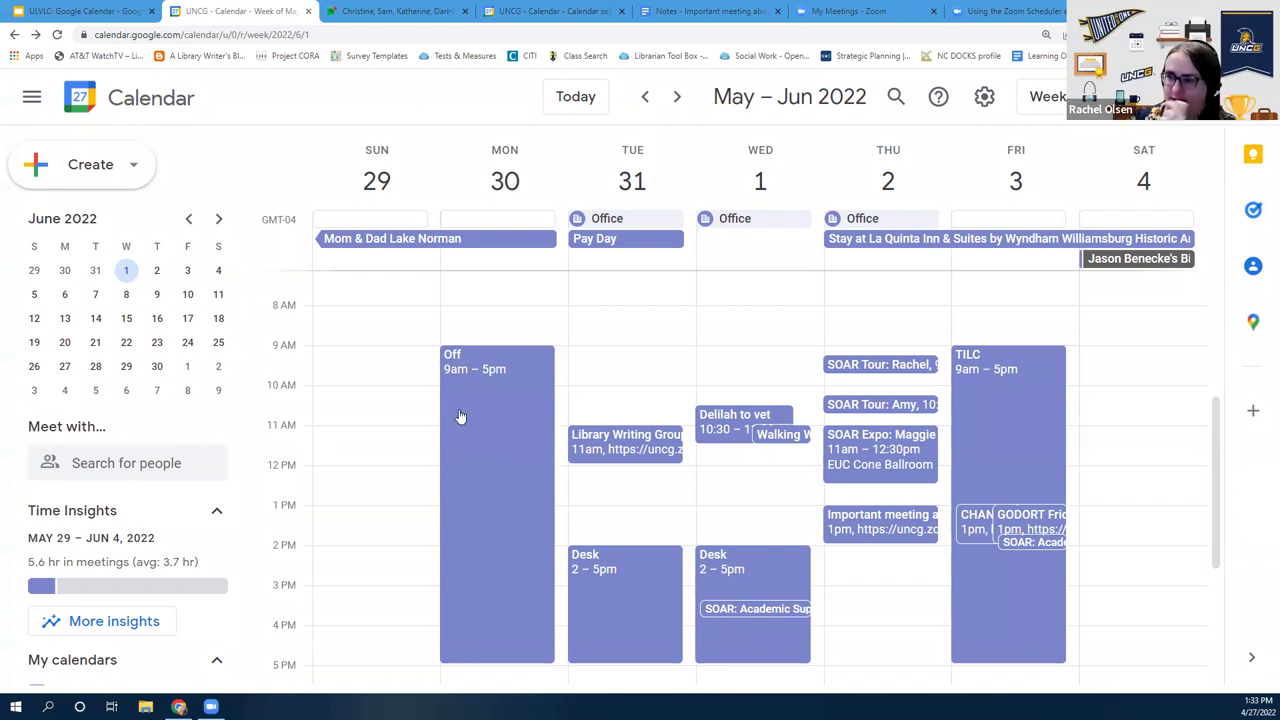
pyautogui.click(113, 8)
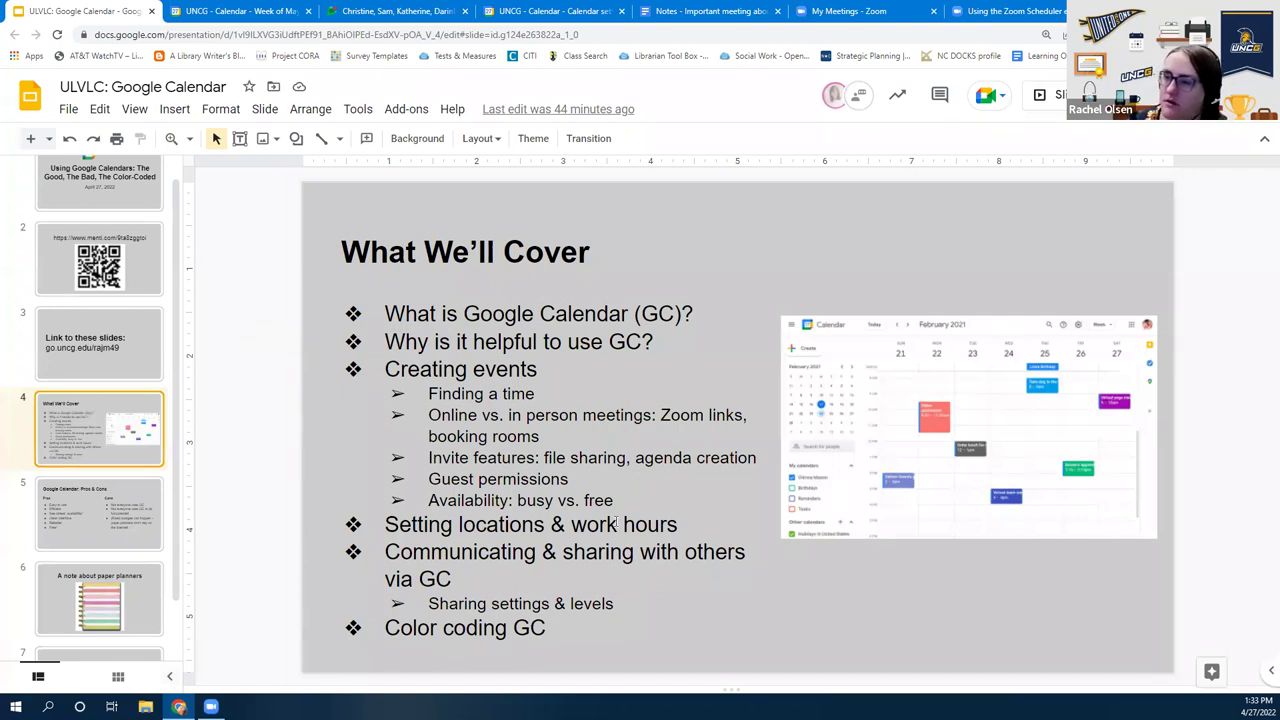
pyautogui.click(173, 7)
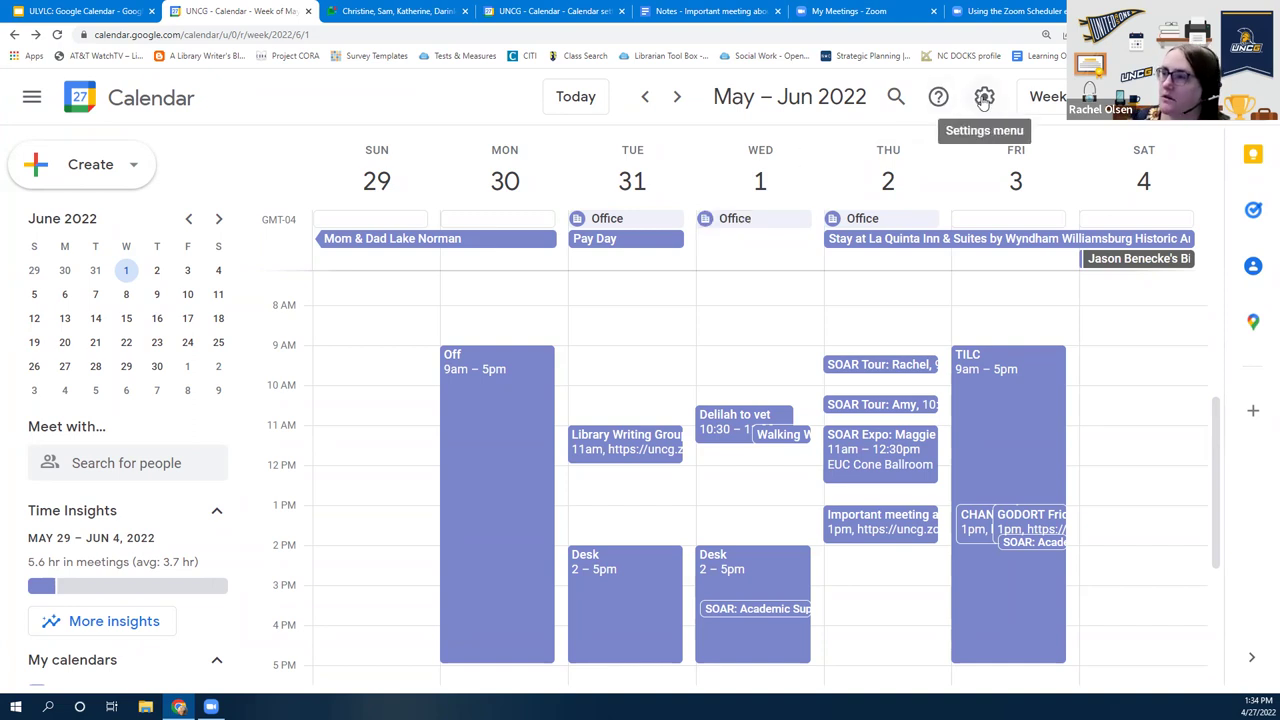
# In Calendar settings, tick Speedy meetings so default events last 50 minutes
pyautogui.click(984, 98)
pyautogui.click(1020, 158)
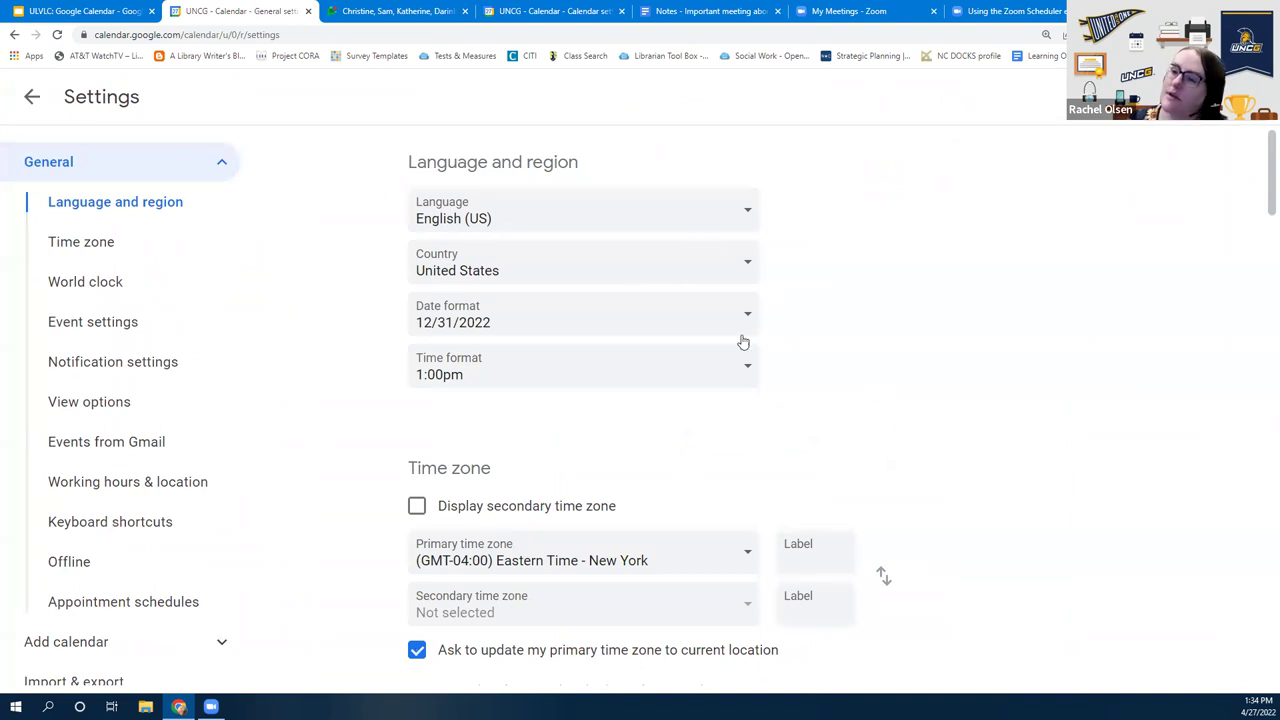
pyautogui.scroll(-1, 1010, 387)
pyautogui.scroll(-8, 1012, 387)
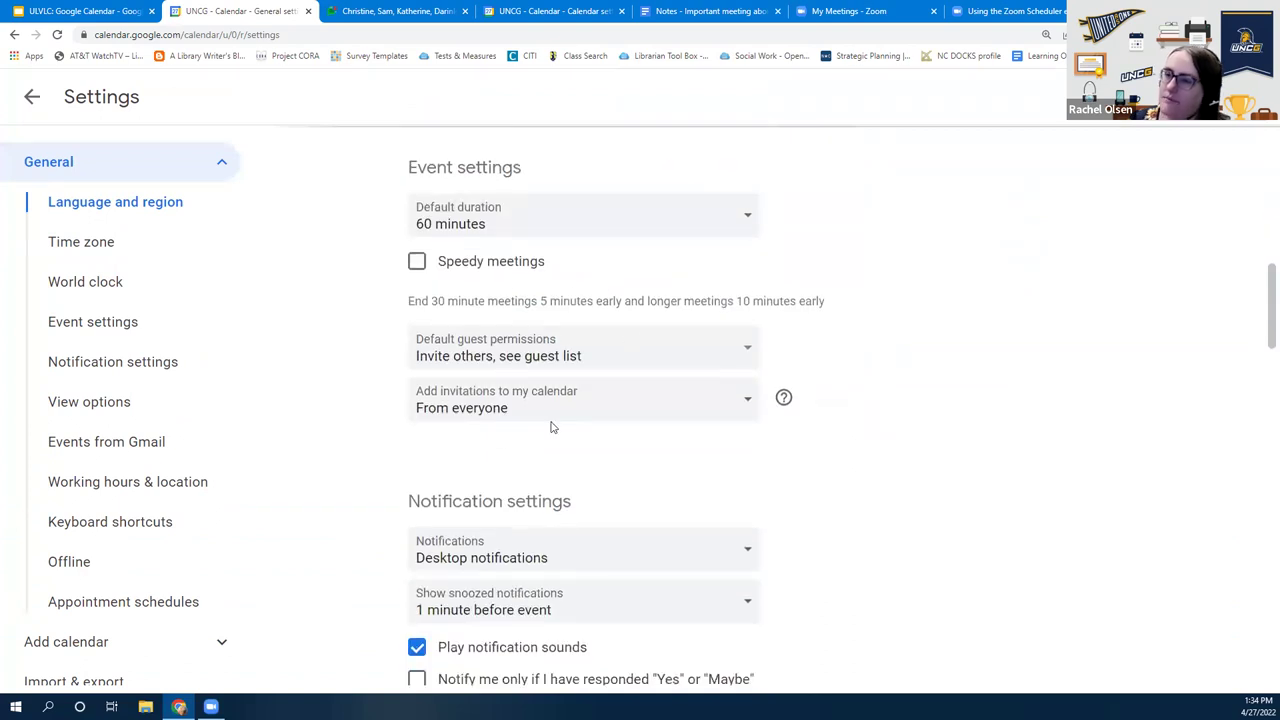
pyautogui.scroll(1, 500, 400)
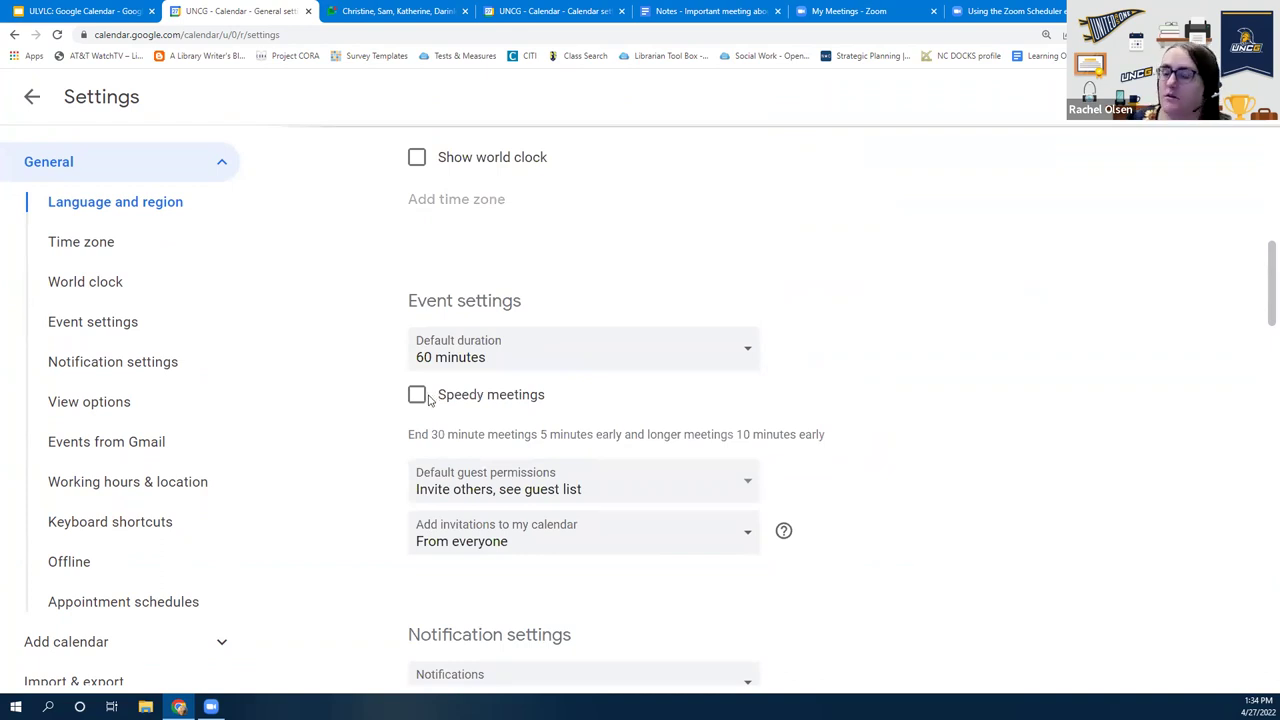
pyautogui.moveTo(413, 437); pyautogui.dragTo(834, 437)
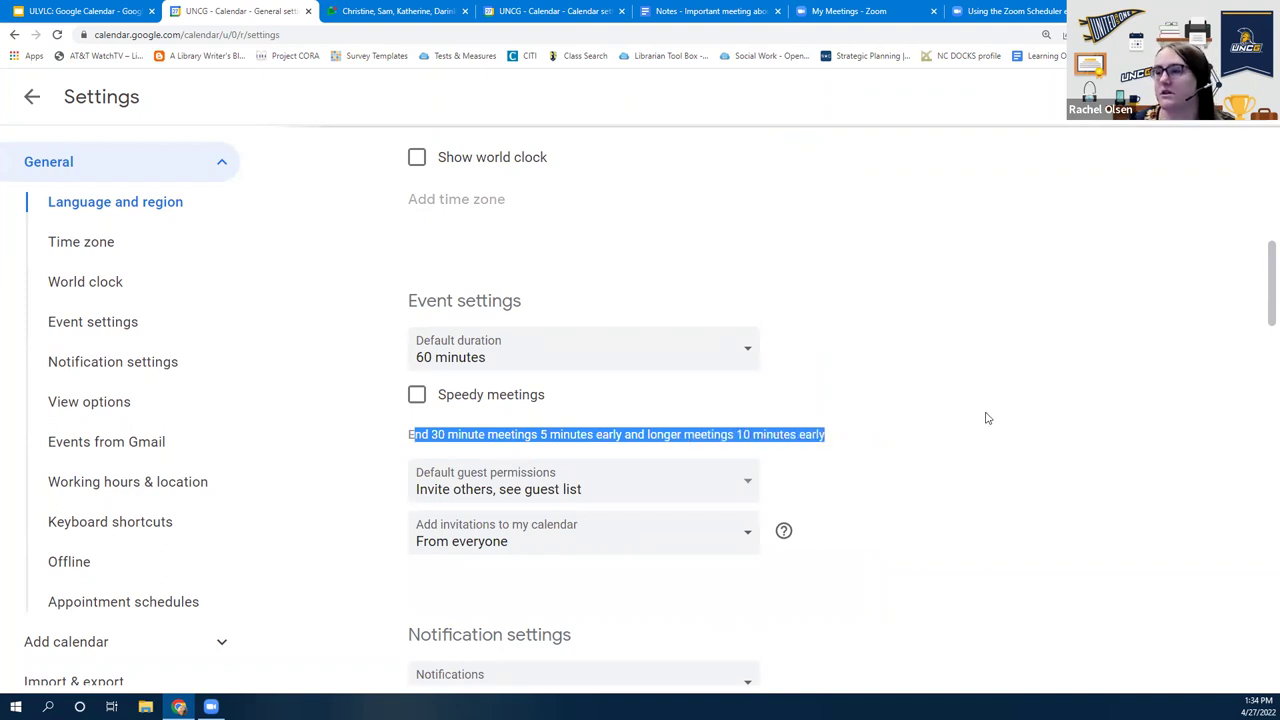
pyautogui.click(800, 360)
pyautogui.click(416, 394)
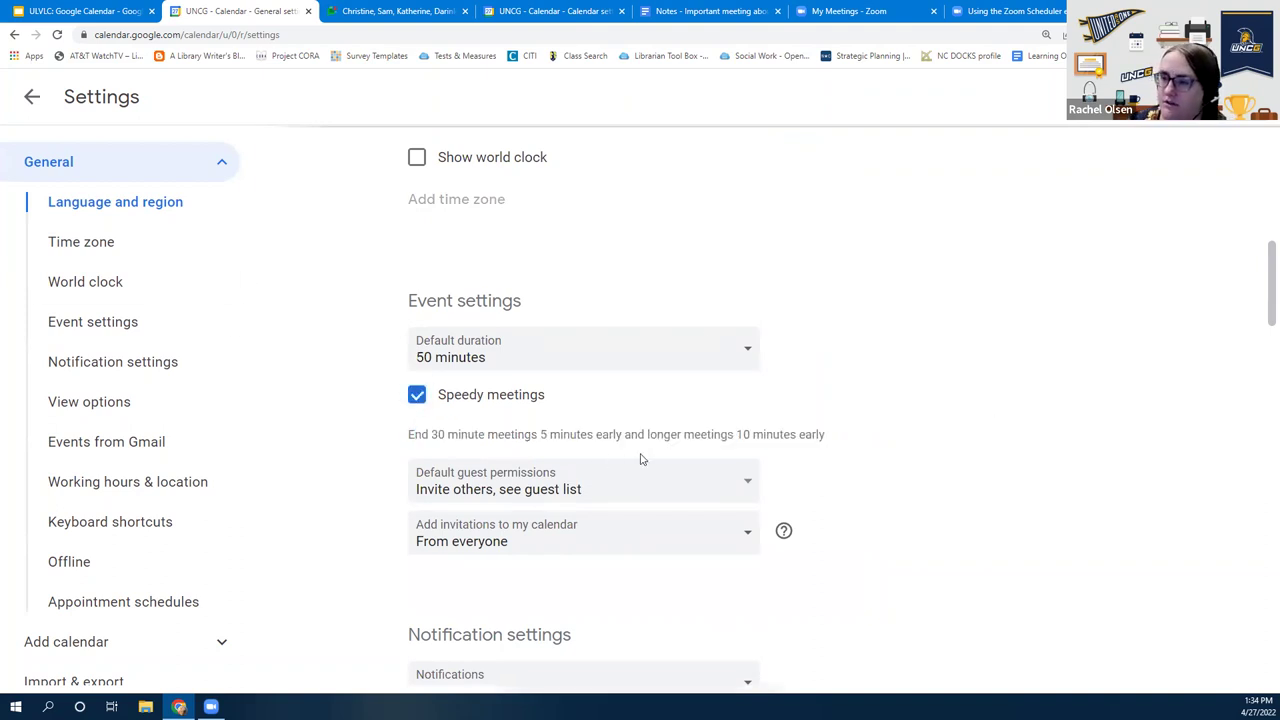